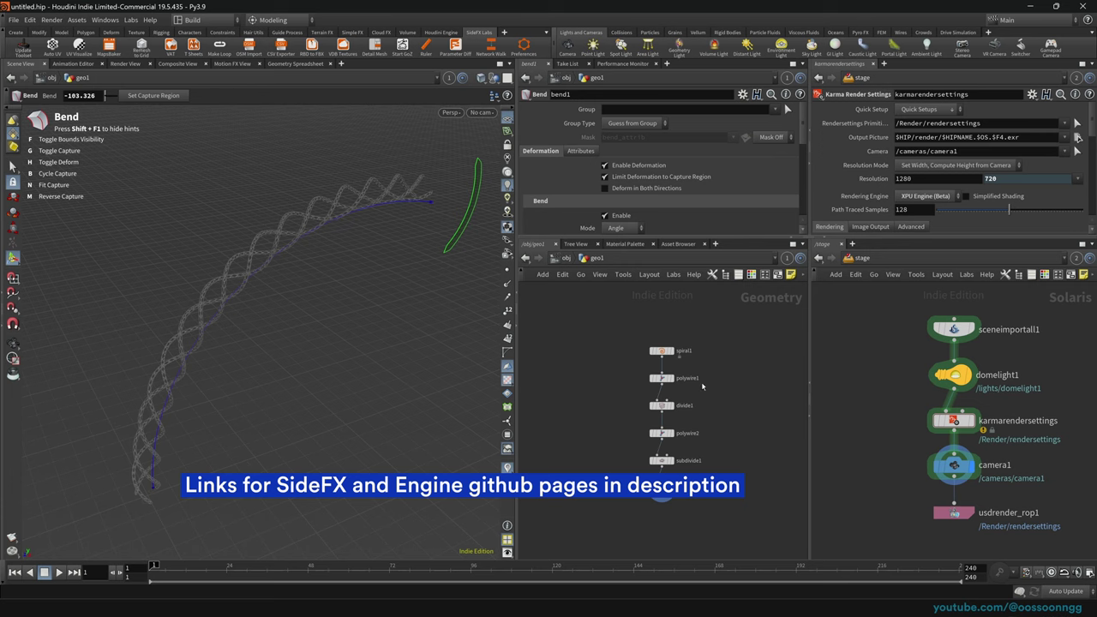
Adjust the bend slightly, return to the object level, delete geo1 and all the Solaris stage nodes.
mouse_move(471, 225)
mouse_down()
mouse_move(358, 131)
mouse_move(419, 297)
mouse_move(370, 431)
mouse_move(369, 186)
mouse_move(66, 218)
mouse_move(446, 189)
mouse_move(436, 376)
mouse_move(454, 223)
mouse_move(461, 296)
mouse_move(411, 466)
mouse_move(470, 186)
mouse_move(394, 482)
mouse_move(467, 218)
mouse_up()
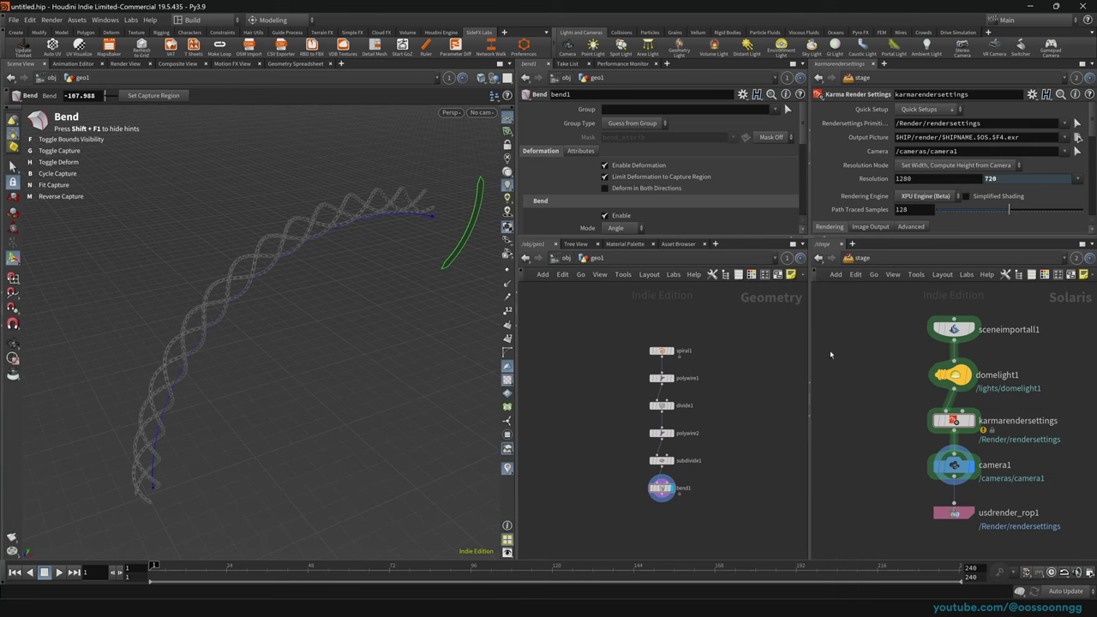
click(566, 258)
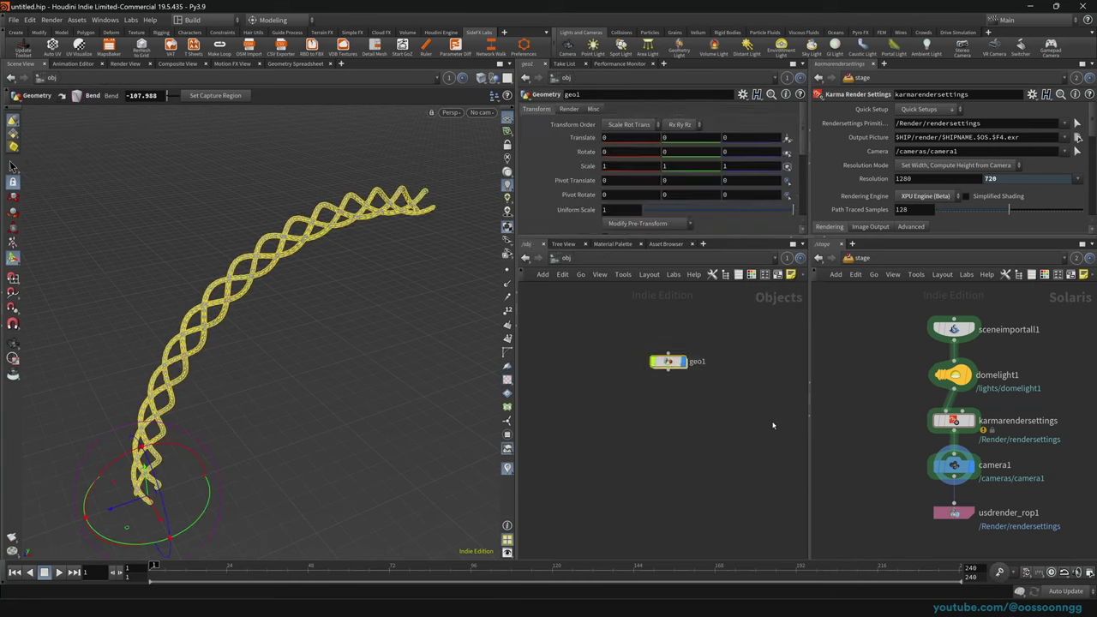
key(Delete)
drag(879, 318, 994, 503)
key(Delete)
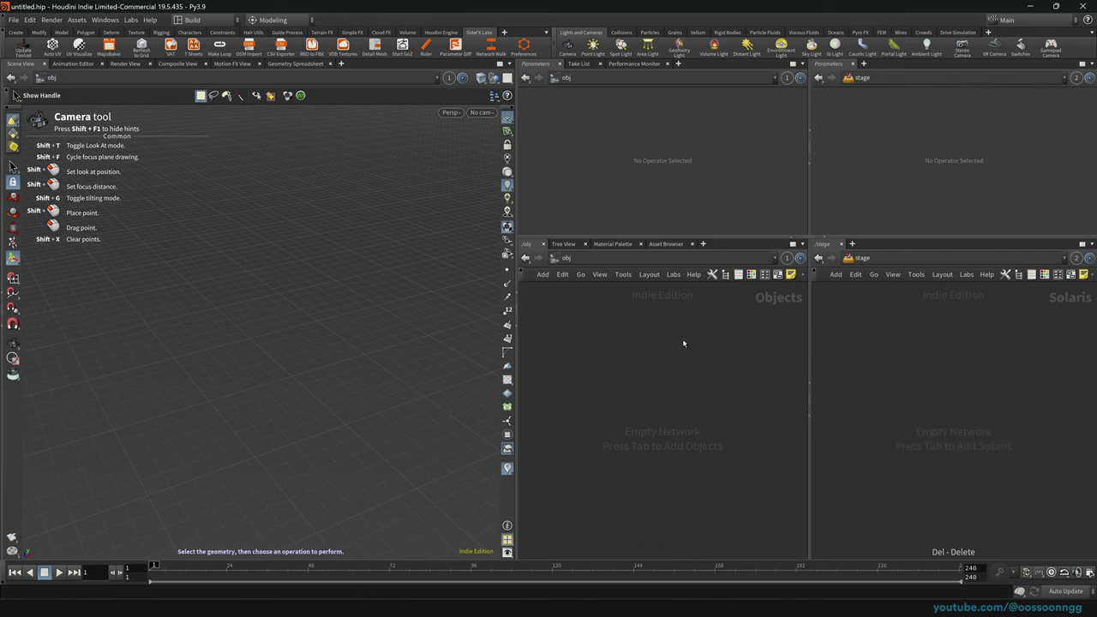
Reload the current Build desktop to restore its saved pane layout.
click(203, 22)
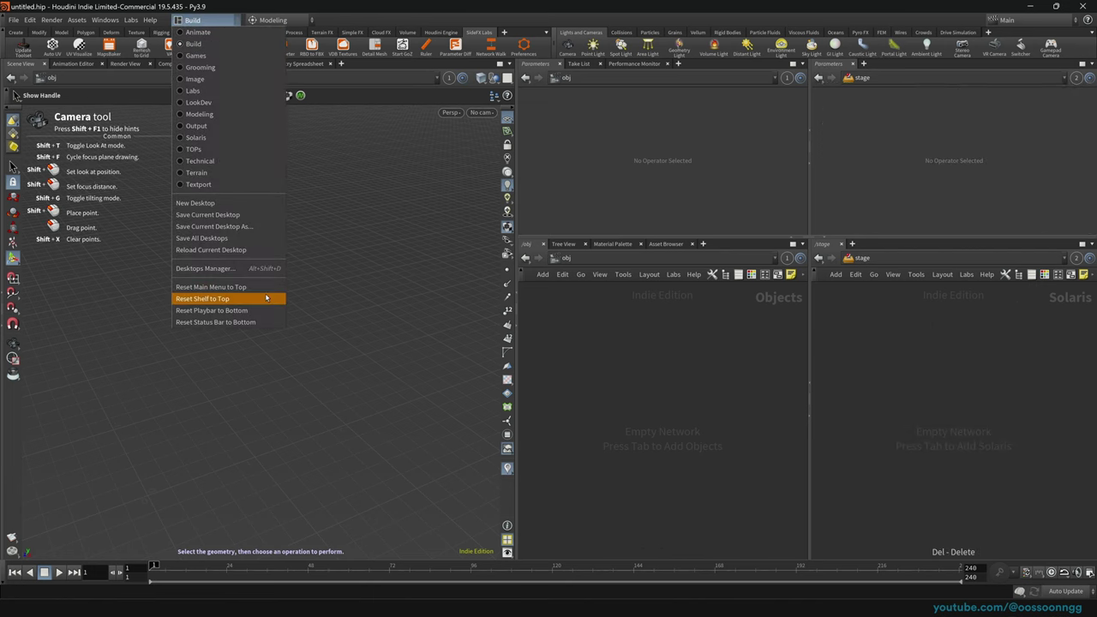
click(261, 250)
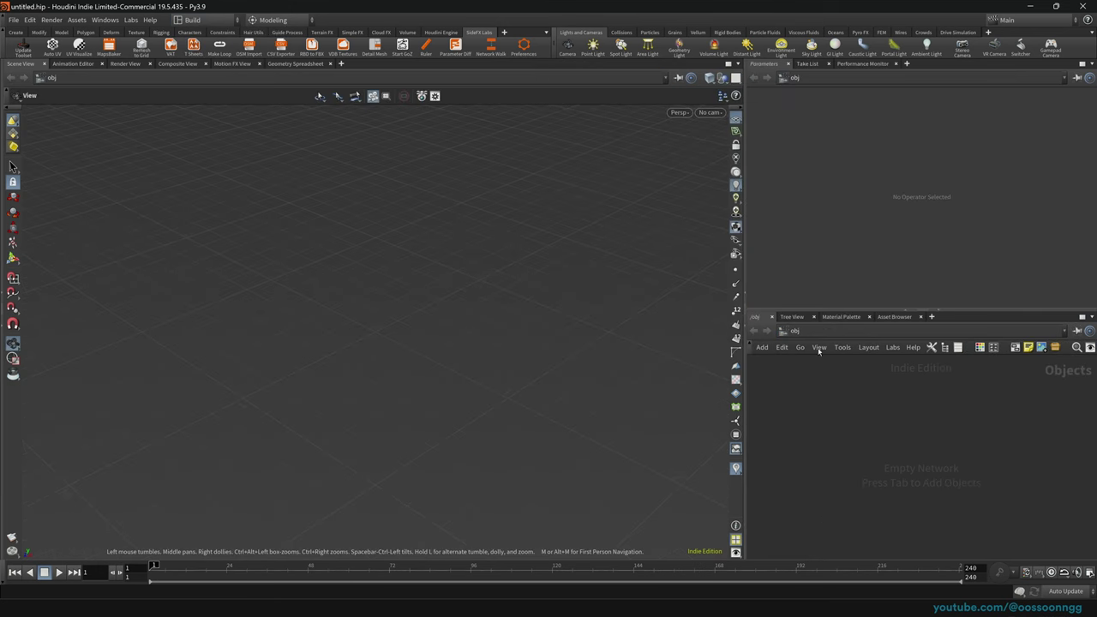
Open the General User Interface preferences and set the Global UI Scale to 1.5.
click(14, 20)
mouse_move(30, 21)
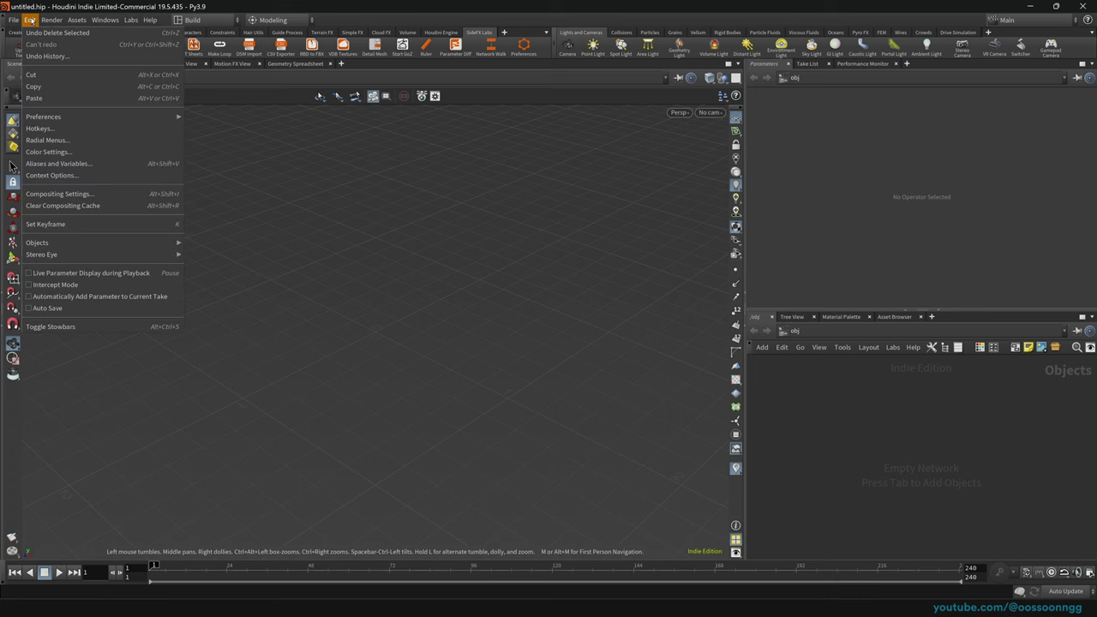
mouse_move(103, 117)
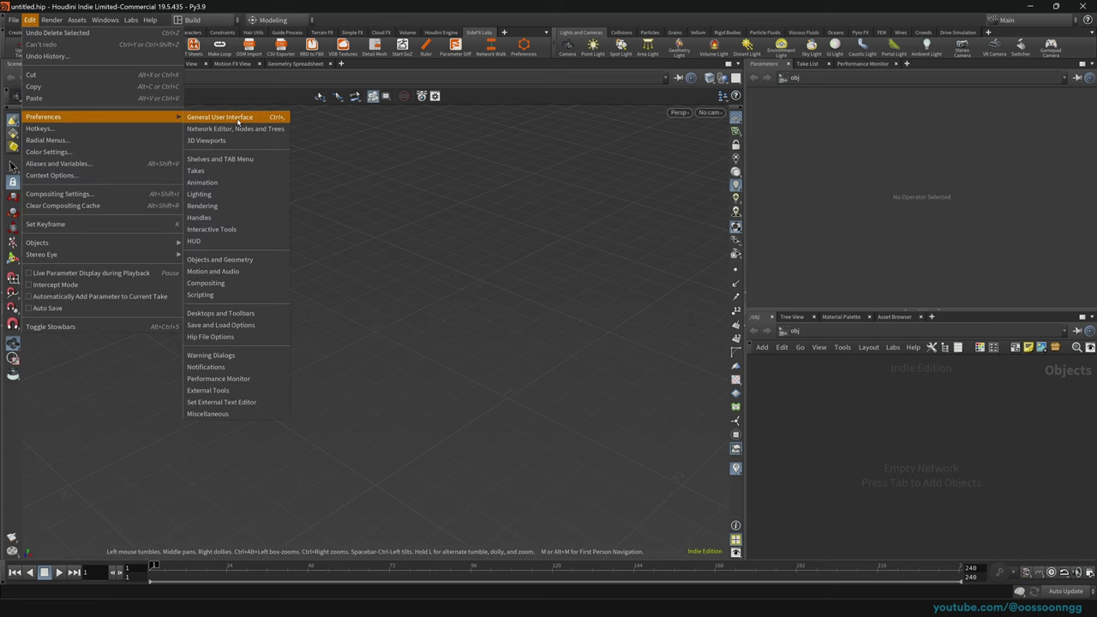
click(237, 118)
drag(235, 15, 694, 102)
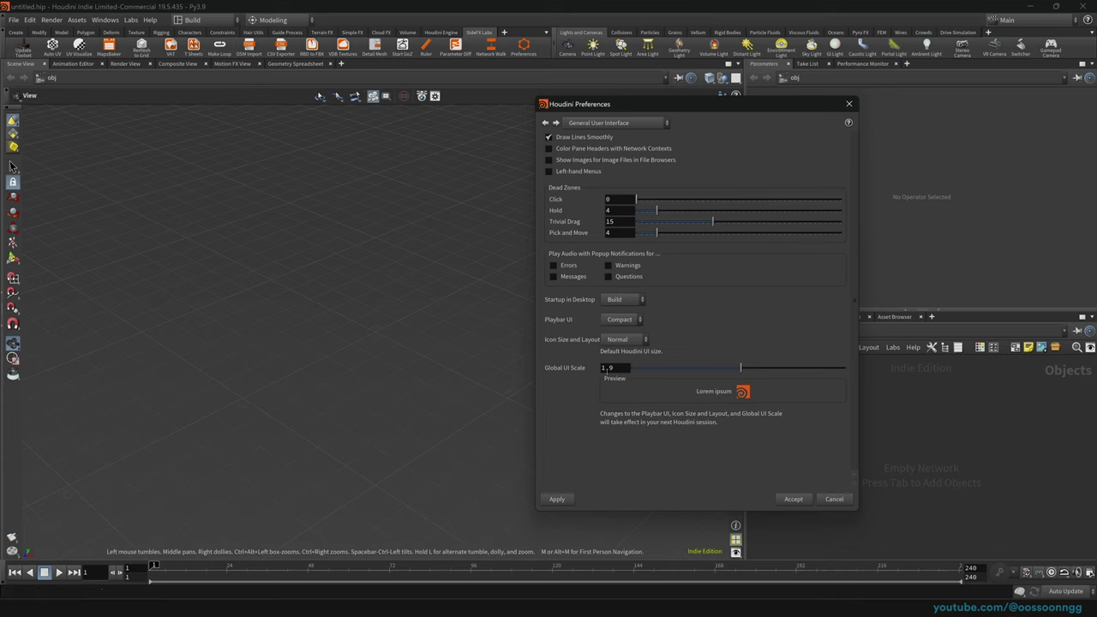
click(622, 366)
text(5)
key(Return)
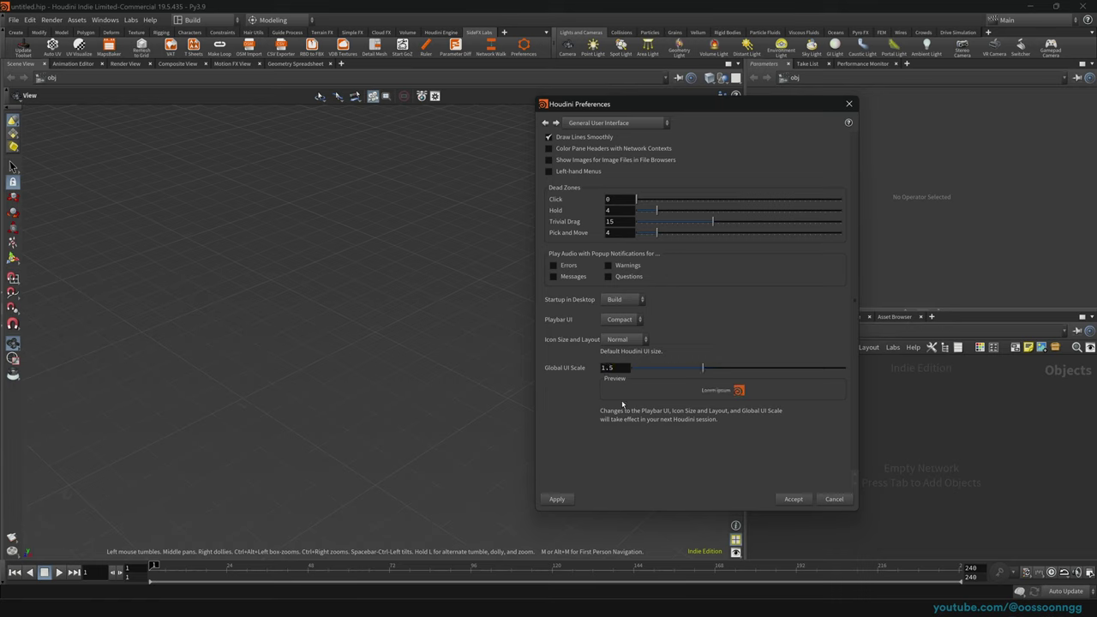
Set the Global UI Scale to 1.9, try 2.578 as a larger scale, and return it to 1.9.
double_click(610, 368)
text(9)
key(Return)
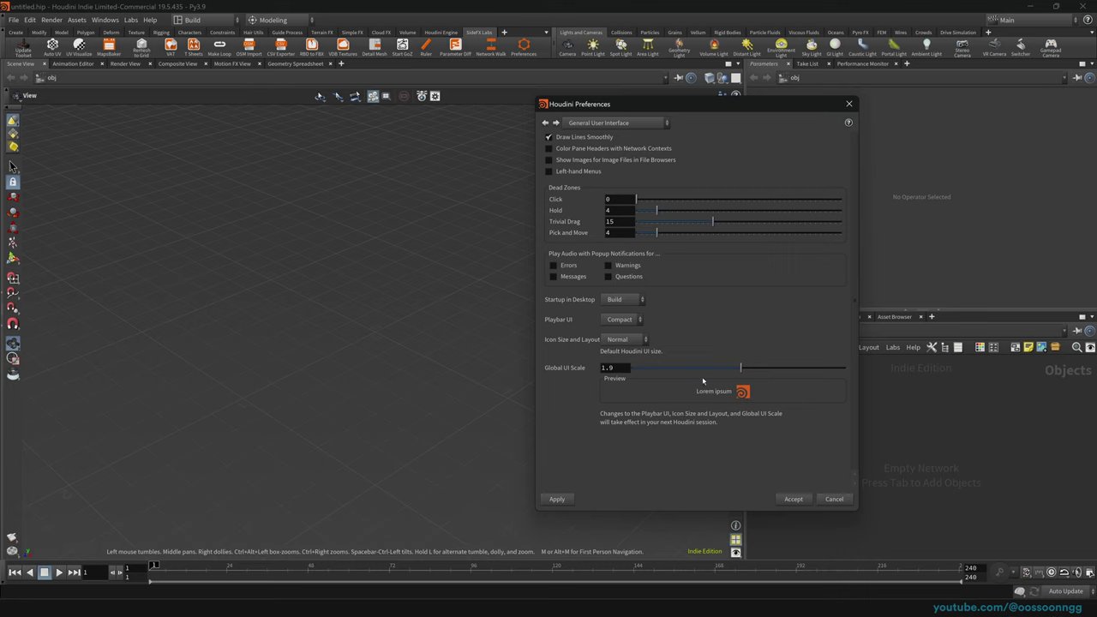
drag(741, 366, 806, 389)
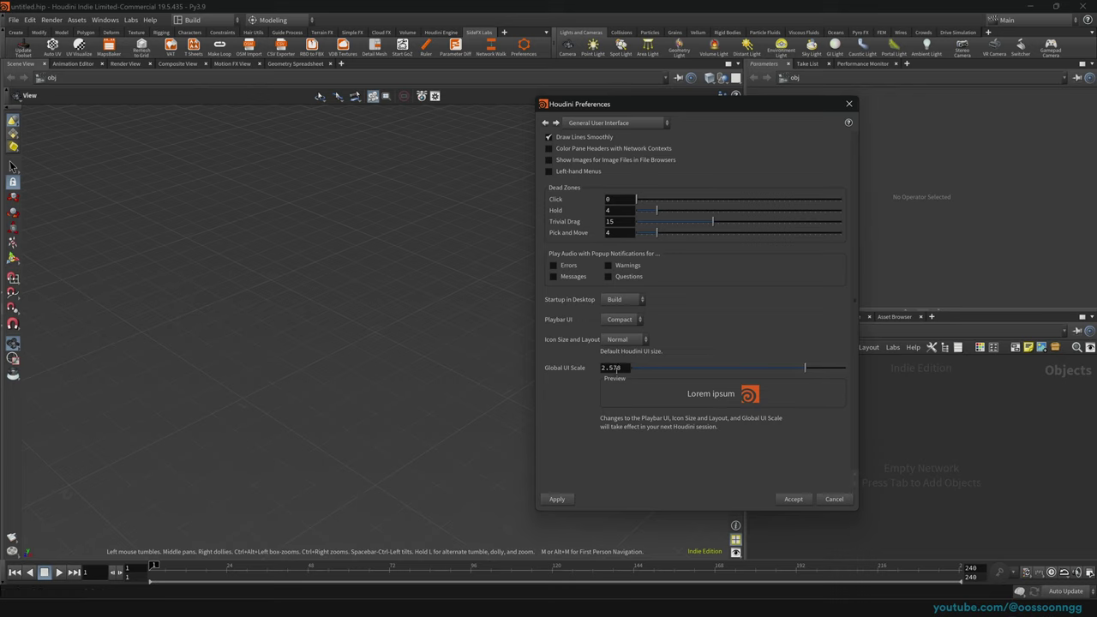
double_click(612, 369)
text(1.9)
key(Return)
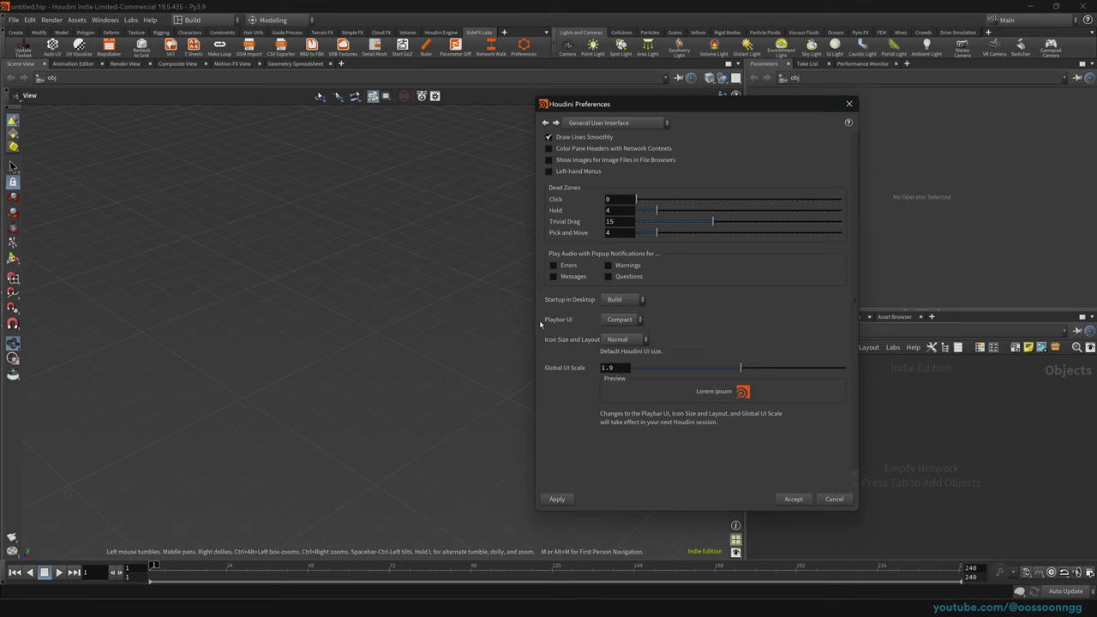
Check the Playbar UI options, keep Compact, and accept the preferences.
click(634, 324)
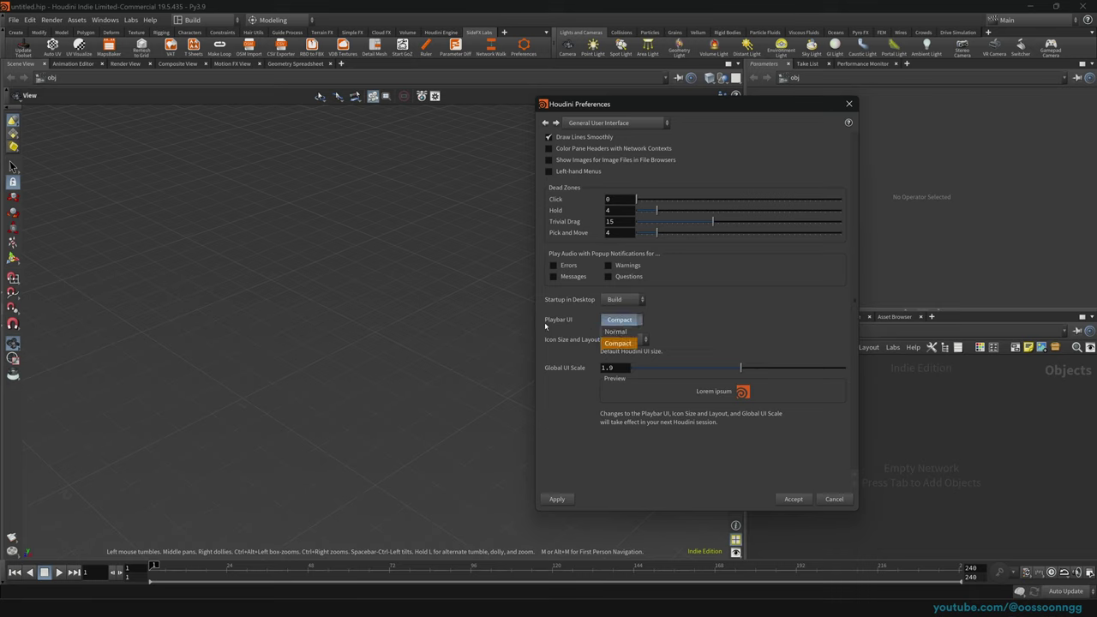
click(626, 320)
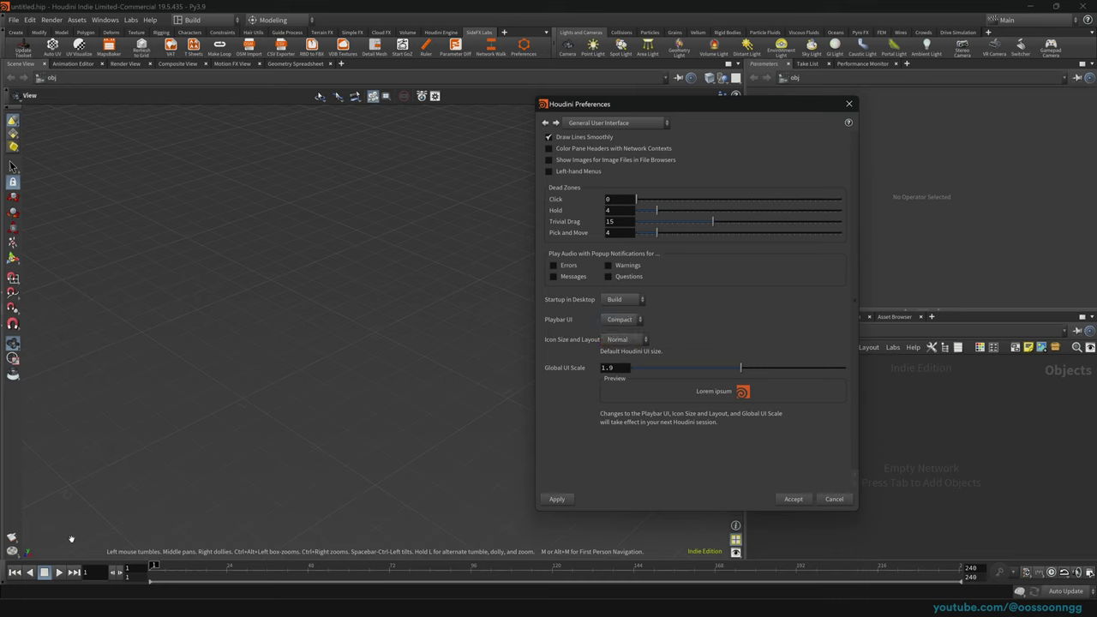
click(792, 499)
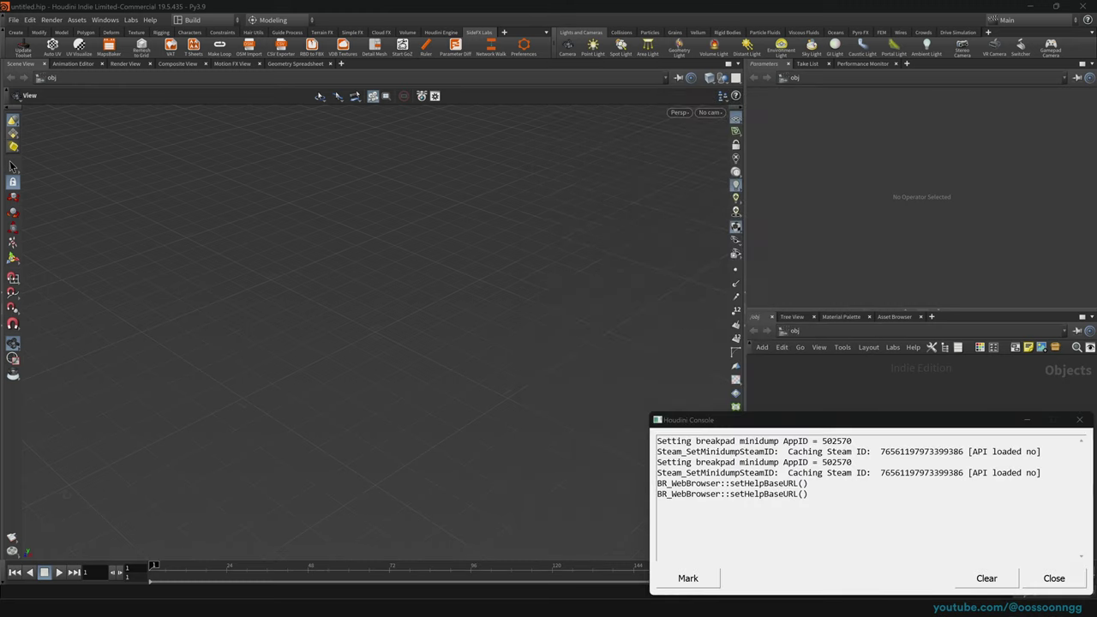
Add a Geometry object to the empty object network and go inside it.
key(Tab)
text(geo)
key(Return)
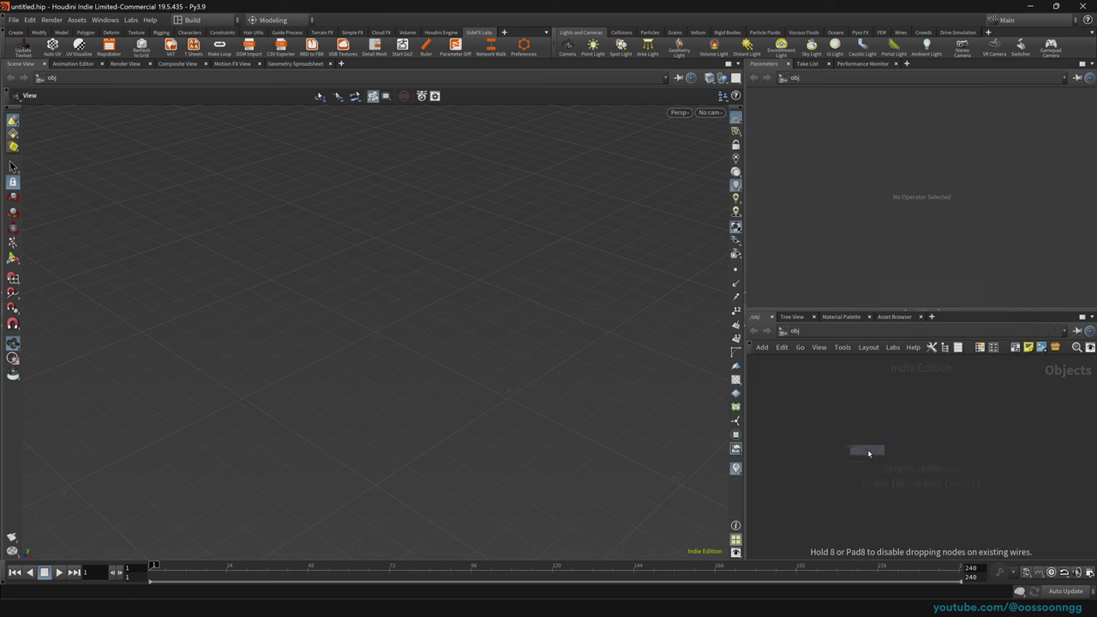
click(868, 454)
key(Return)
Place a Box node in the empty geometry network.
key(Tab)
text(box)
key(Return)
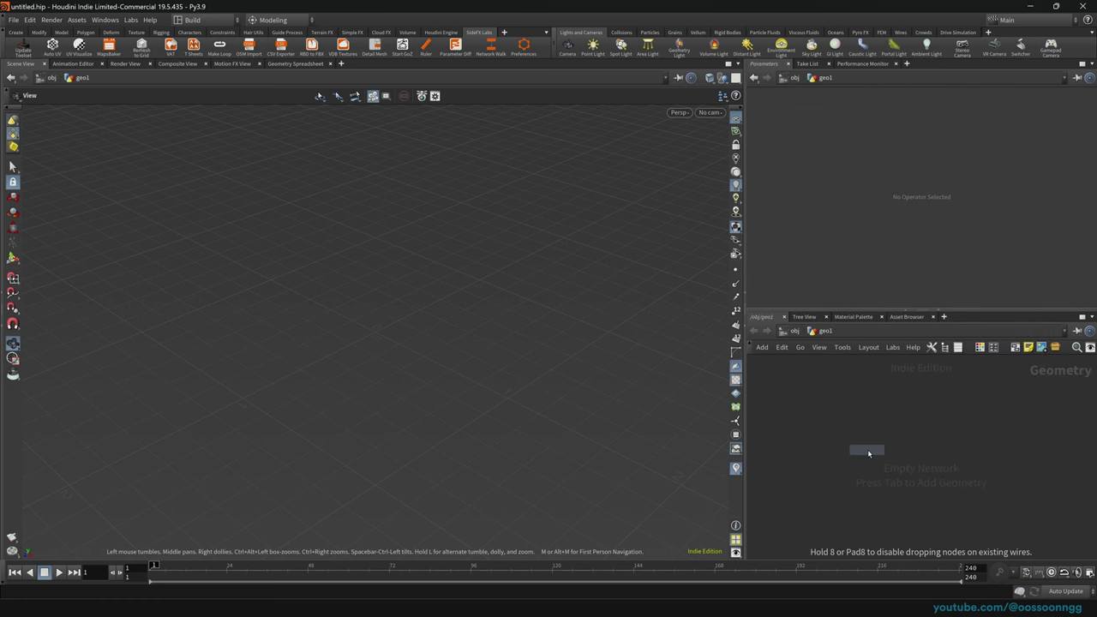
click(865, 449)
Add a Transform node connected below the box.
key(Tab)
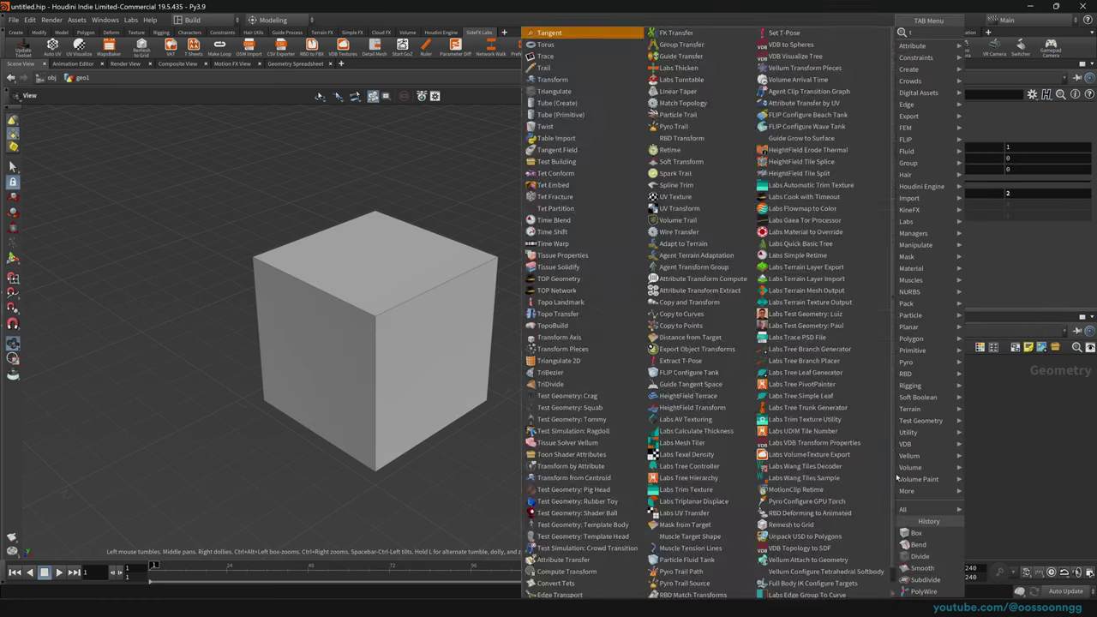
text(transform)
key(Return)
click(867, 484)
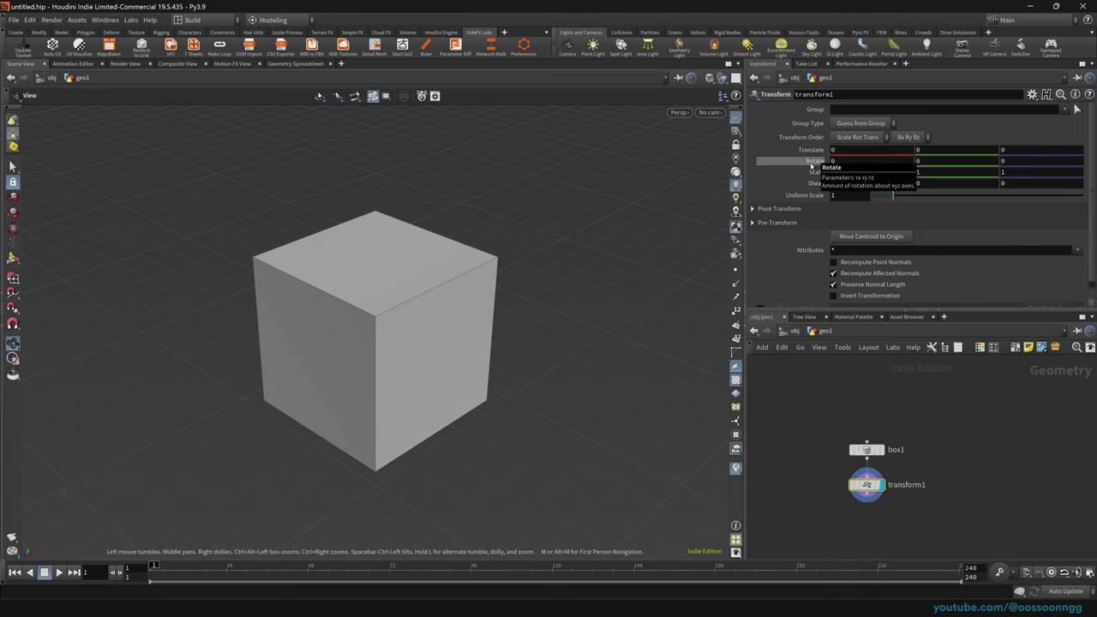
Keyframe the transform's Translate at frame 1, and again at frame 96 with the X value set to 2.1.
alt+click(801, 150)
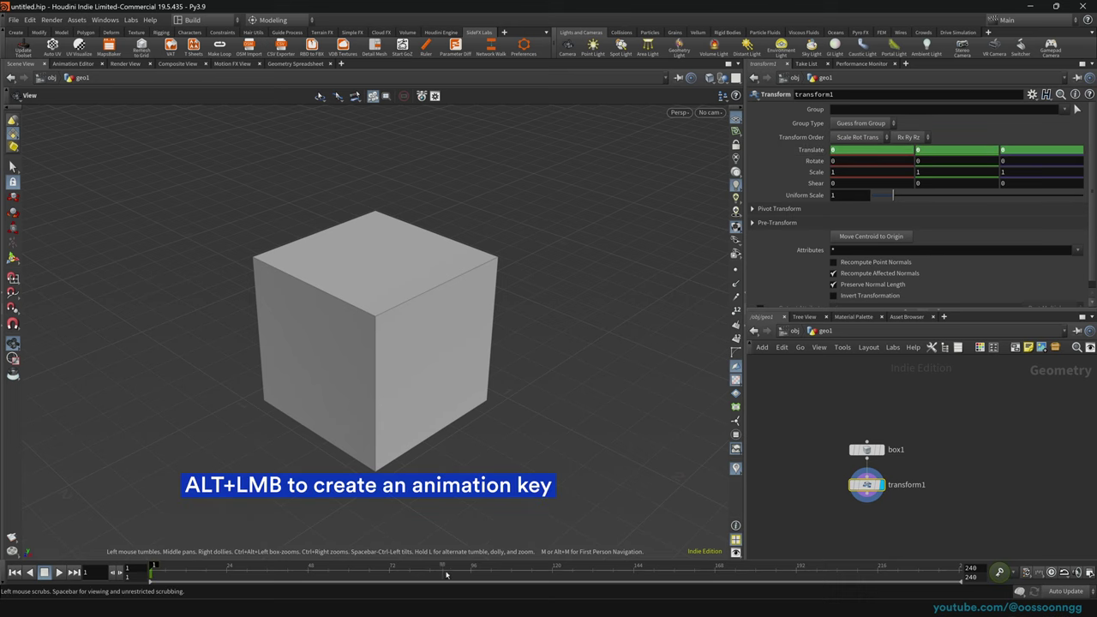
click(471, 574)
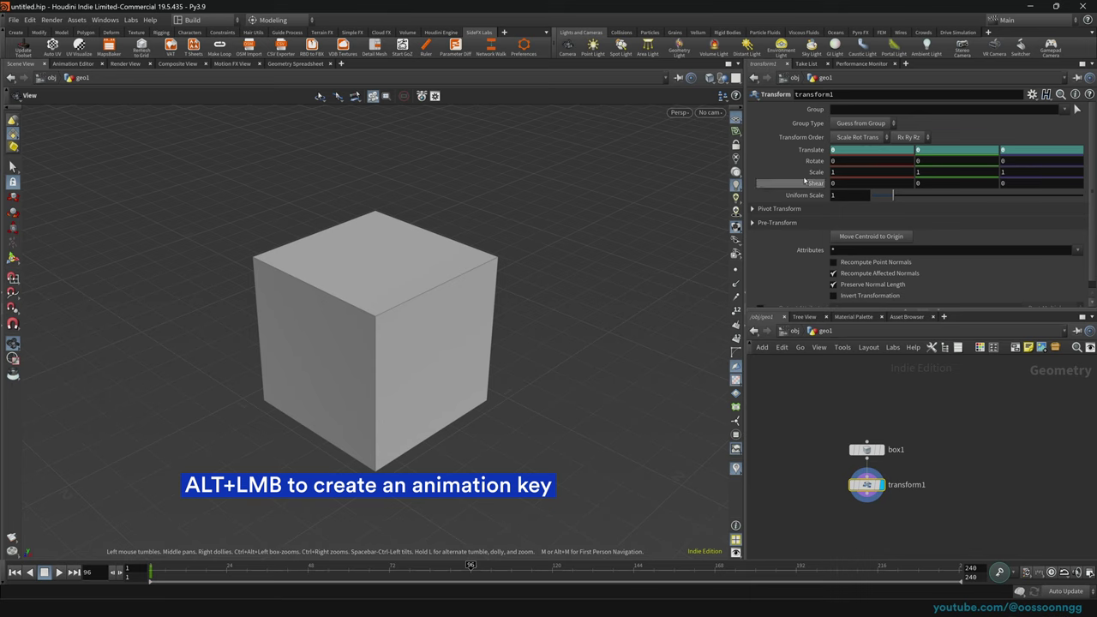
middle_drag(851, 152, 956, 148)
alt+click(810, 149)
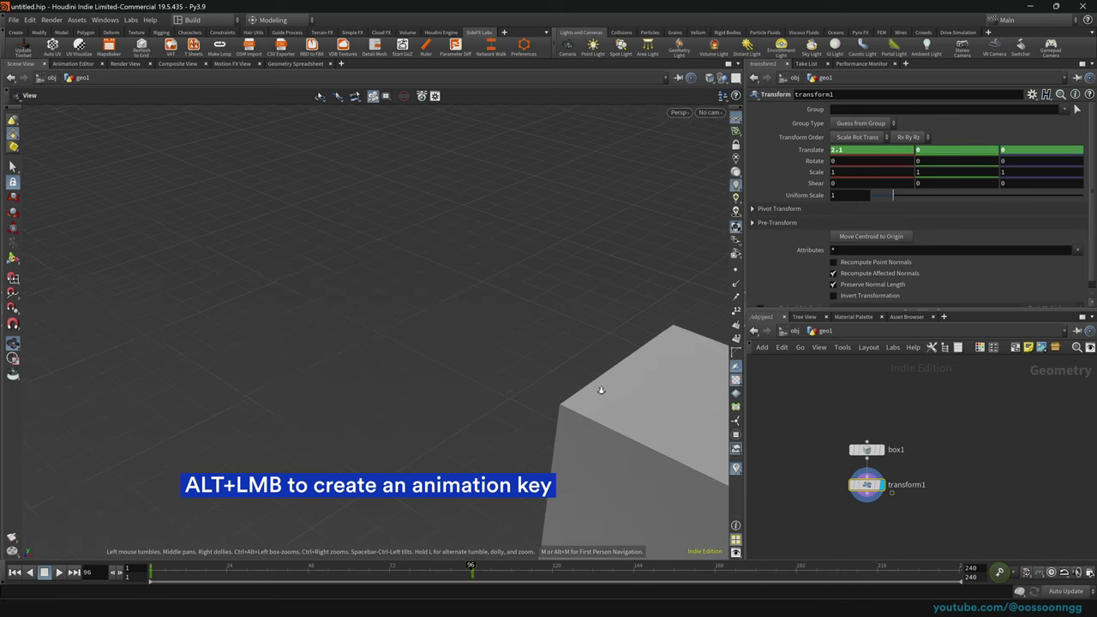
Return to frame 1, play the box's animation in the viewport, and stop the playback.
key(h)
drag(471, 568, 96, 547)
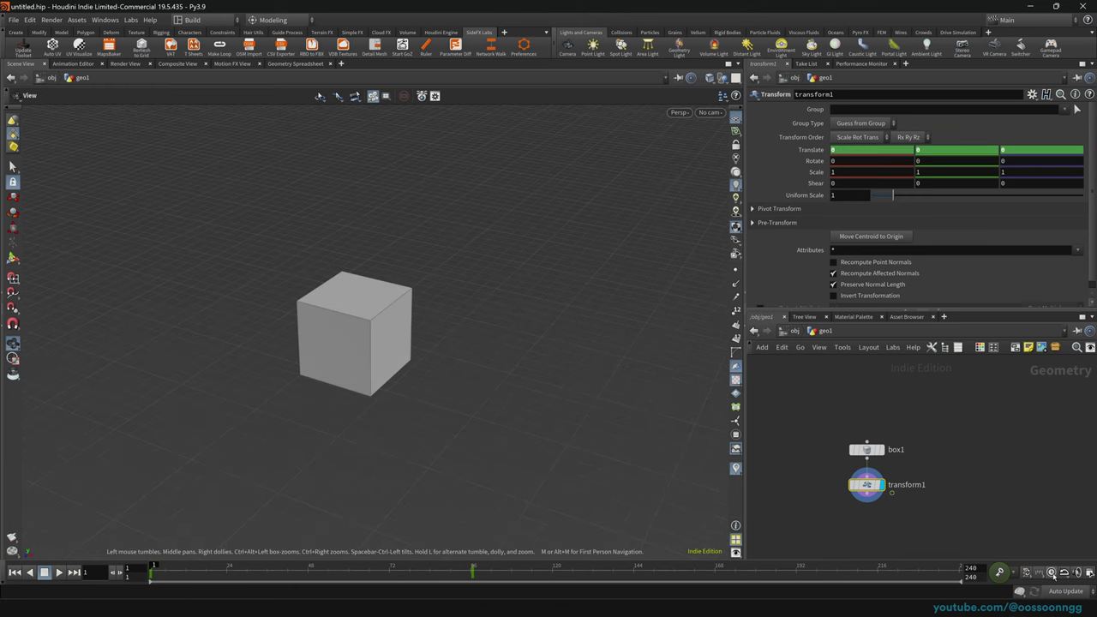
key(Up)
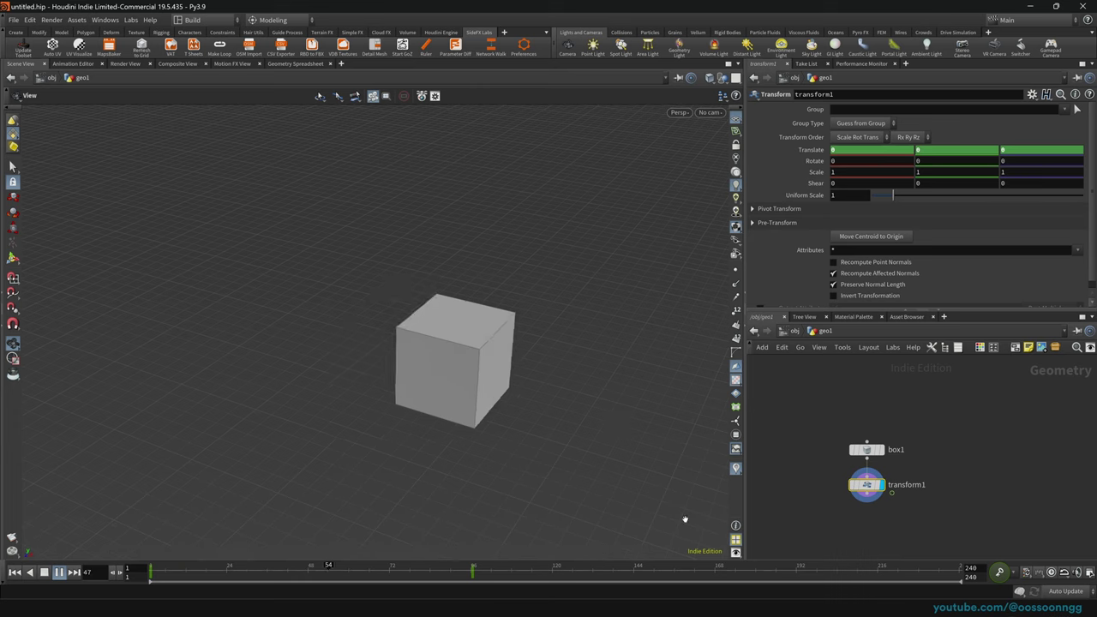
key(Up)
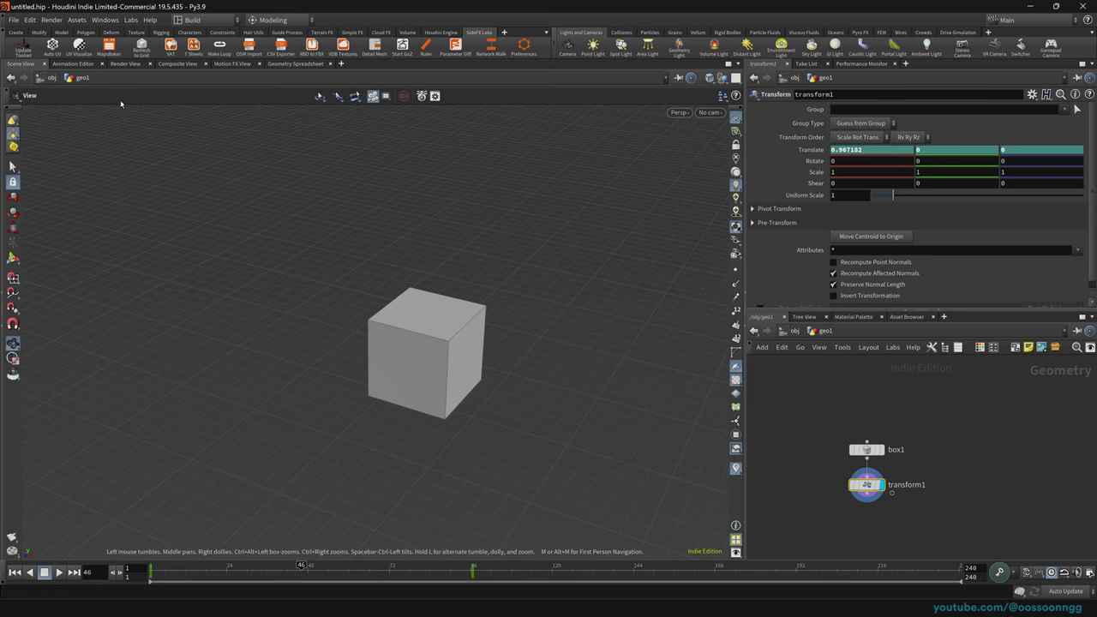
Examine the Translate X curve and its frame 96 key in the Animation Editor, and return to the Scene View.
click(70, 65)
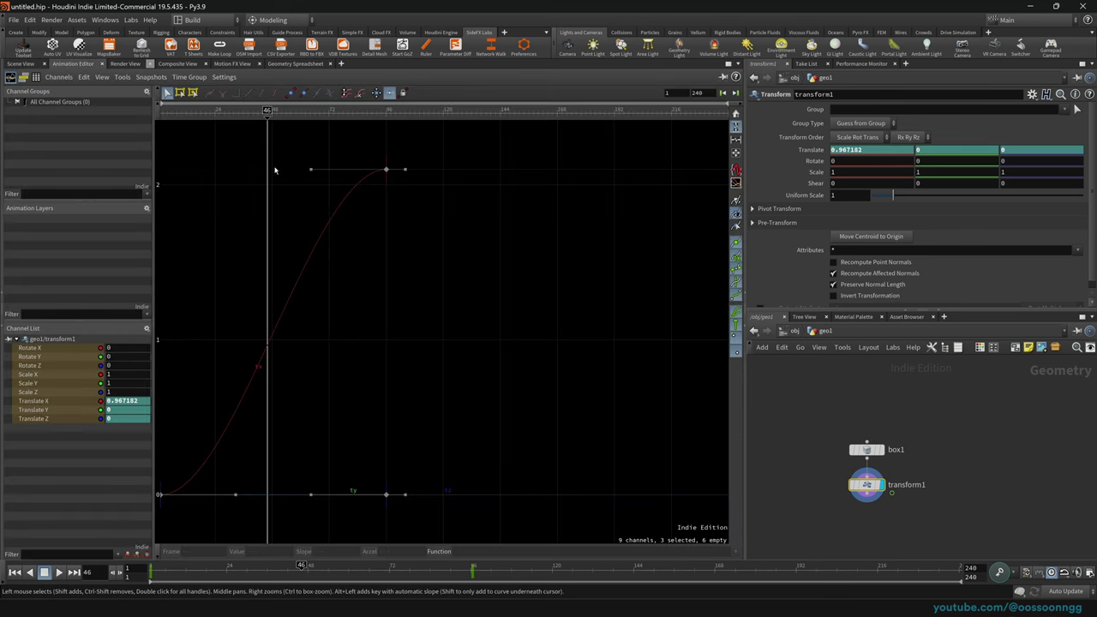
key(h)
click(488, 196)
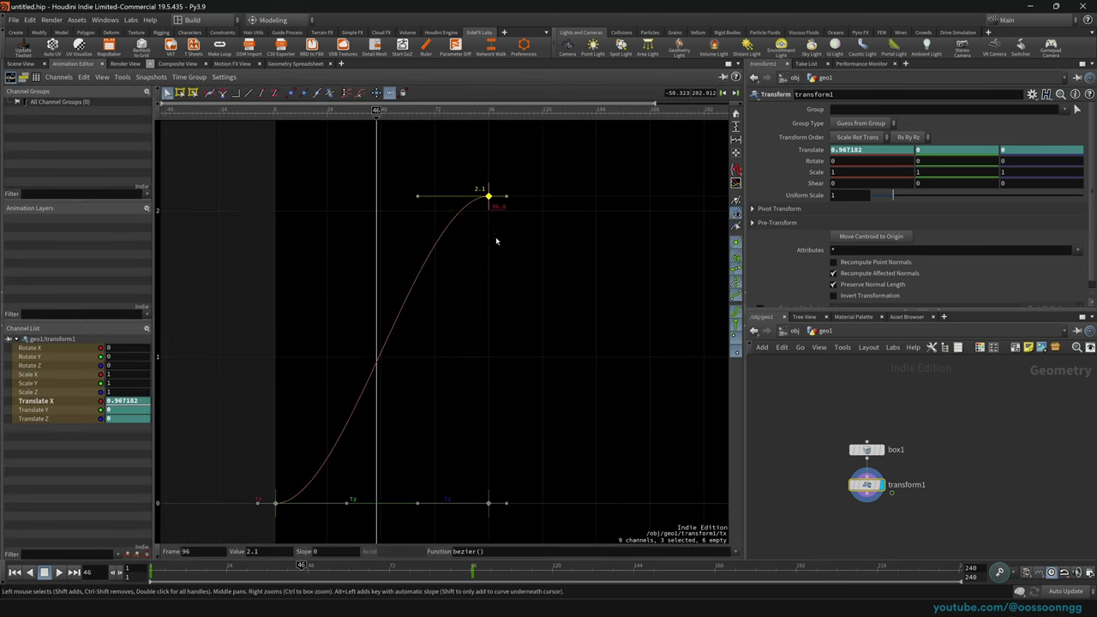
click(20, 64)
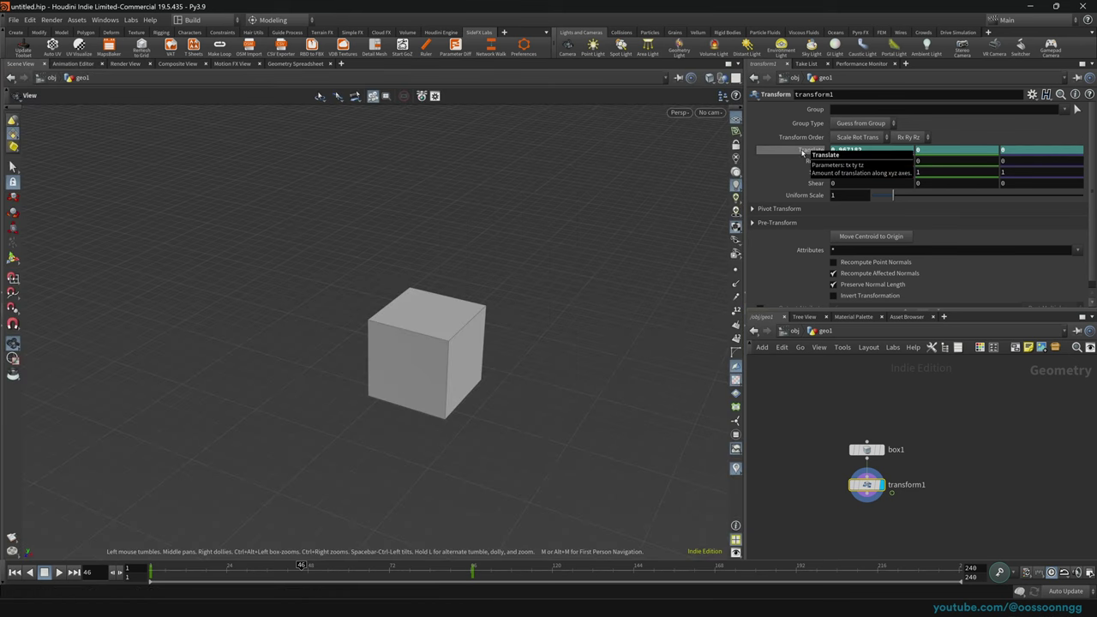
Go to frame 96, inspect the Translate curves in a floating Animation Editor window, and close the window.
click(472, 569)
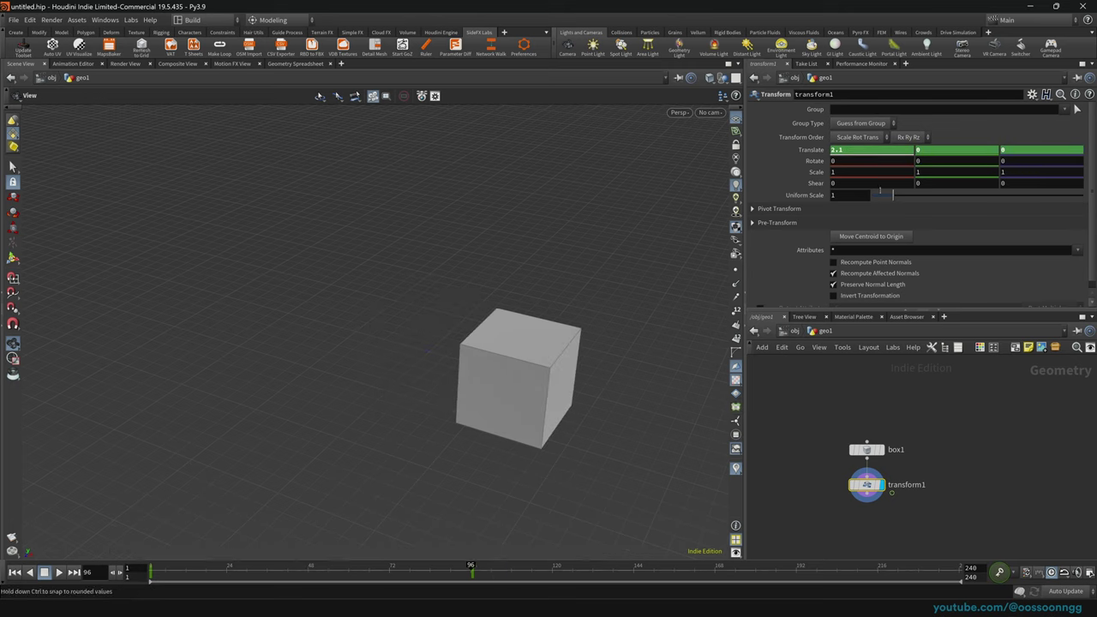
drag(917, 312, 918, 334)
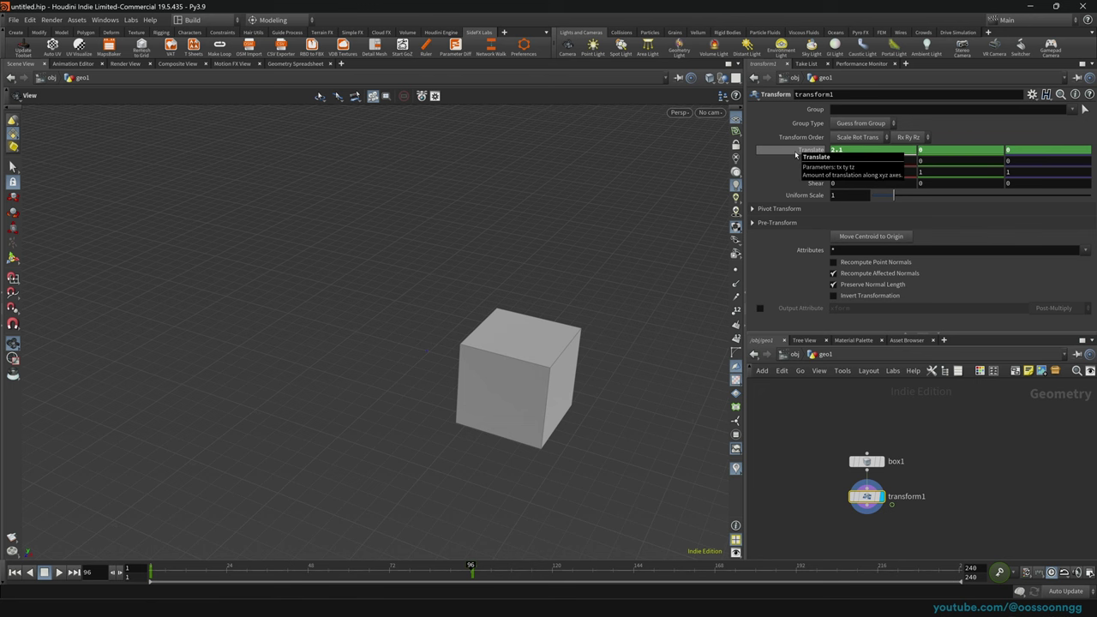
shift+middle_click(796, 153)
drag(653, 4, 413, 206)
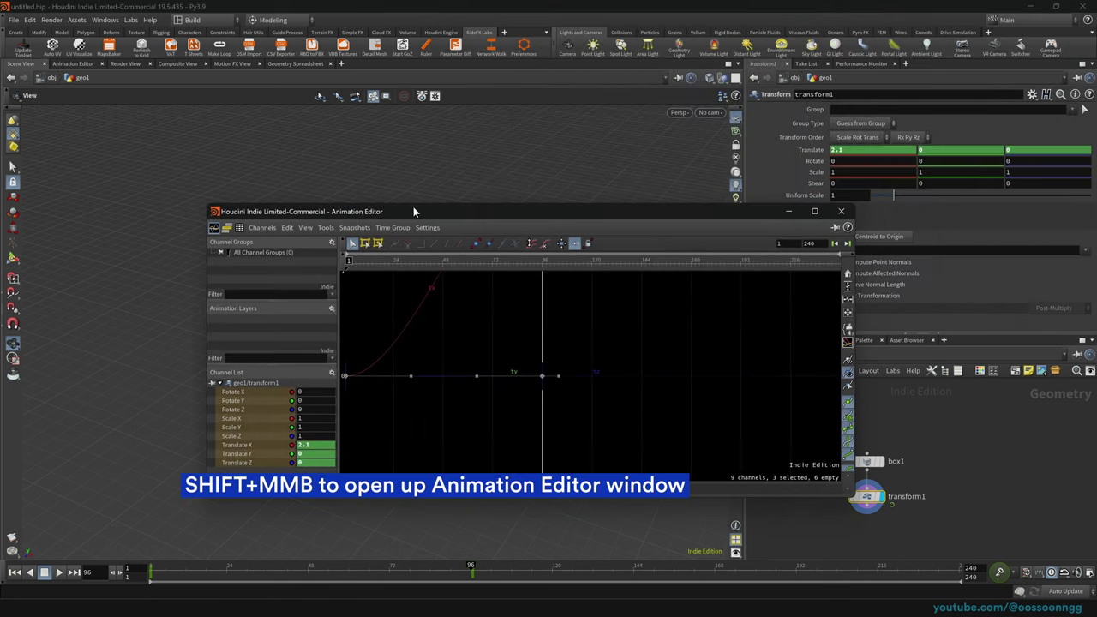
middle_drag(497, 326, 545, 381)
key(h)
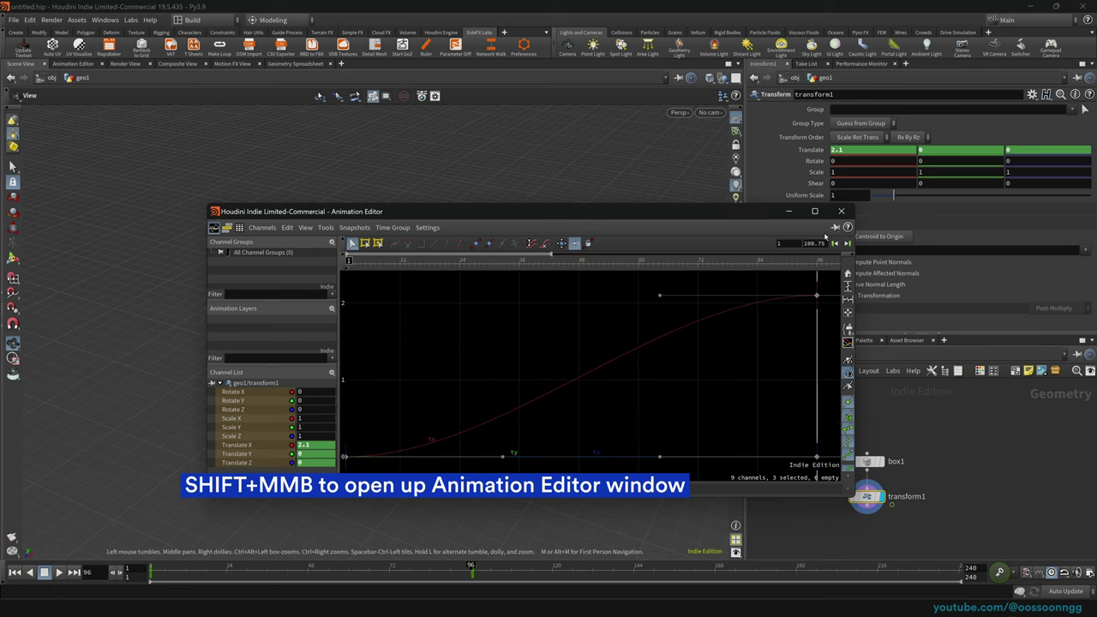
click(840, 211)
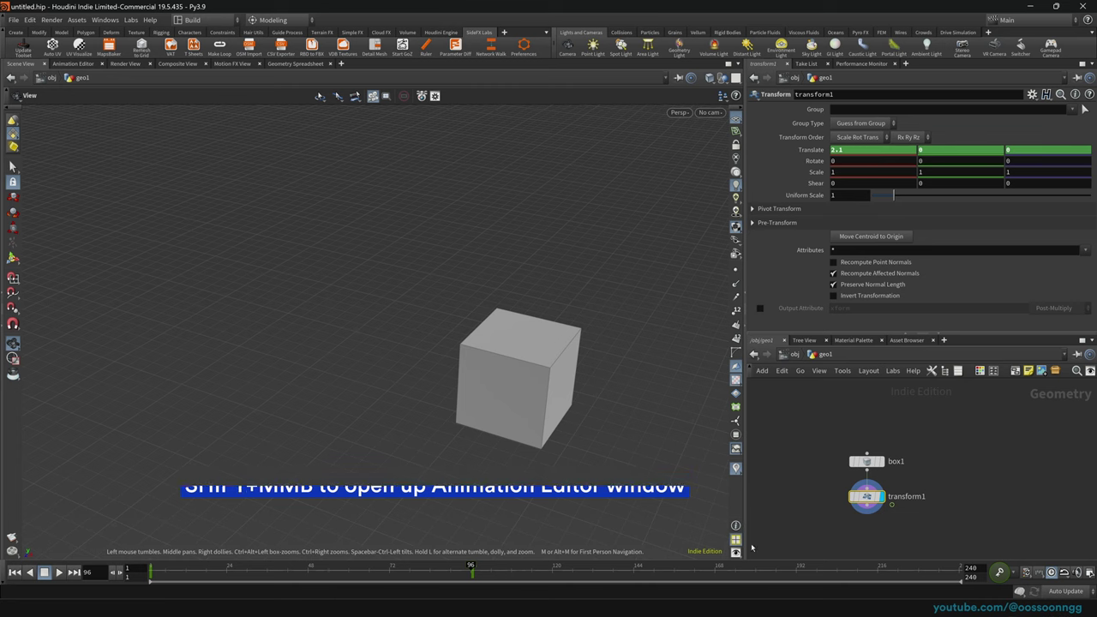
click(31, 20)
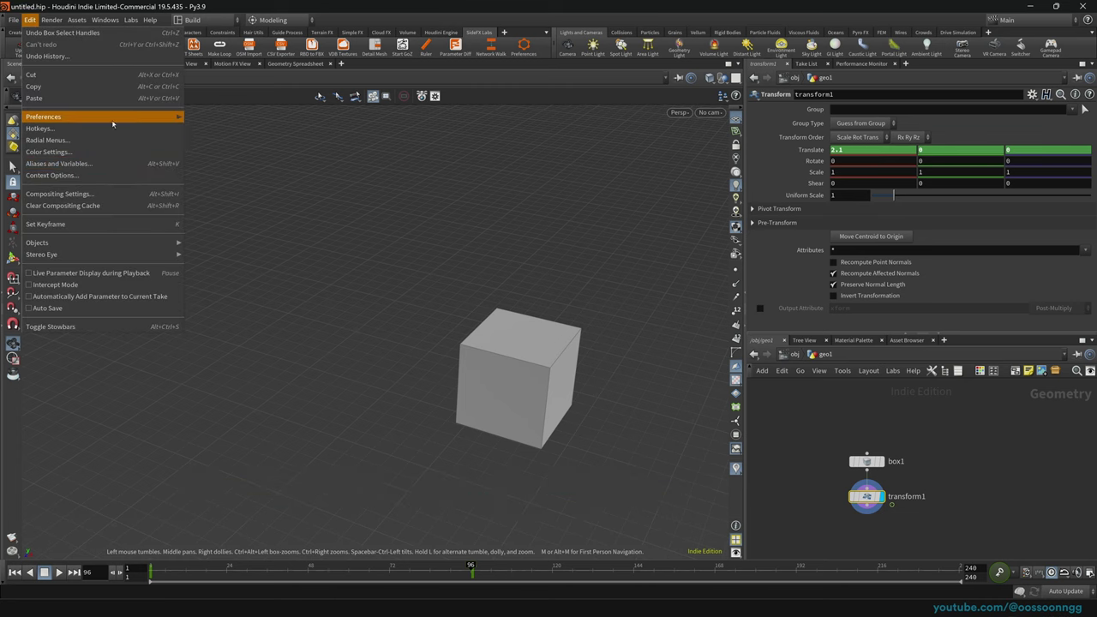
key(Escape)
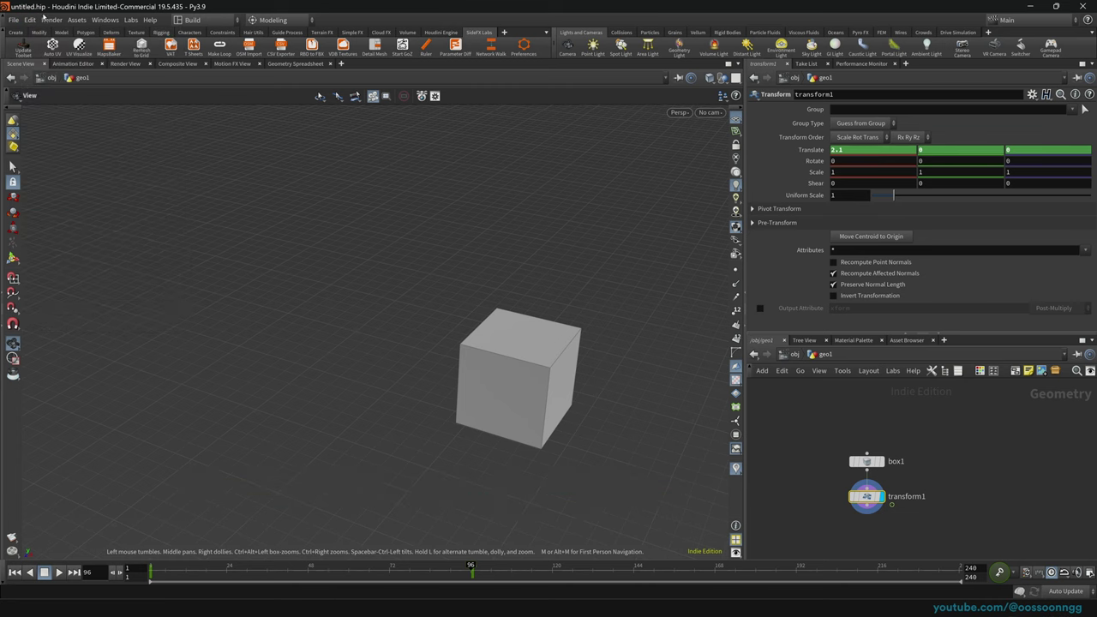
Open the General User Interface preferences and inspect the available Playbar UI options.
click(32, 19)
mouse_move(60, 117)
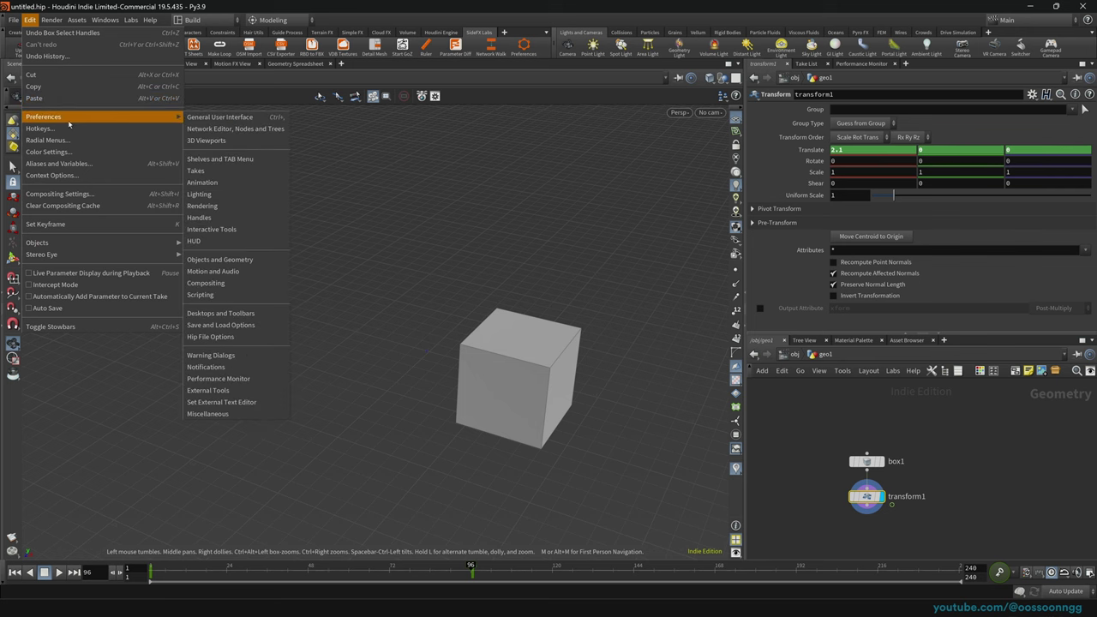
click(209, 120)
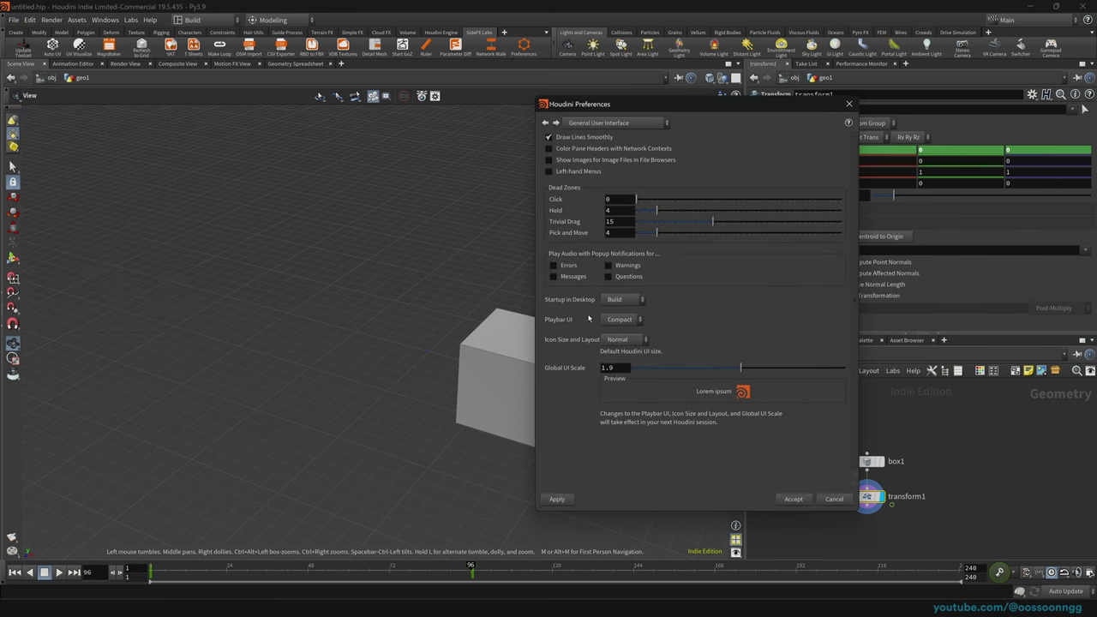
click(620, 318)
click(629, 319)
View the Performance Options preferences, and switch to the Miscellaneous preferences.
click(621, 125)
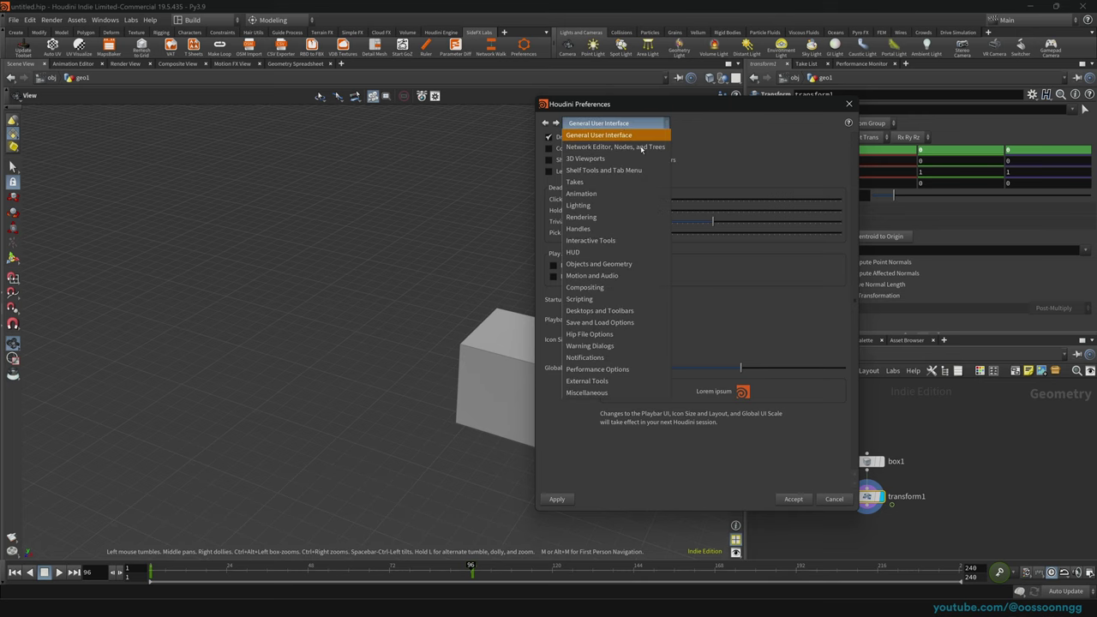
click(624, 374)
click(599, 123)
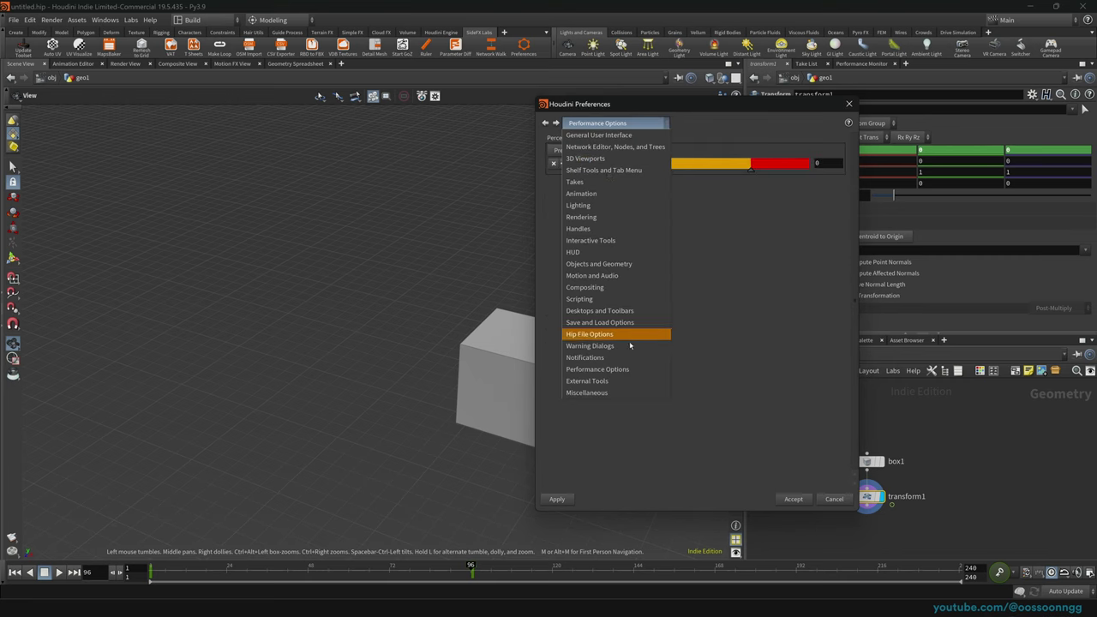
click(633, 392)
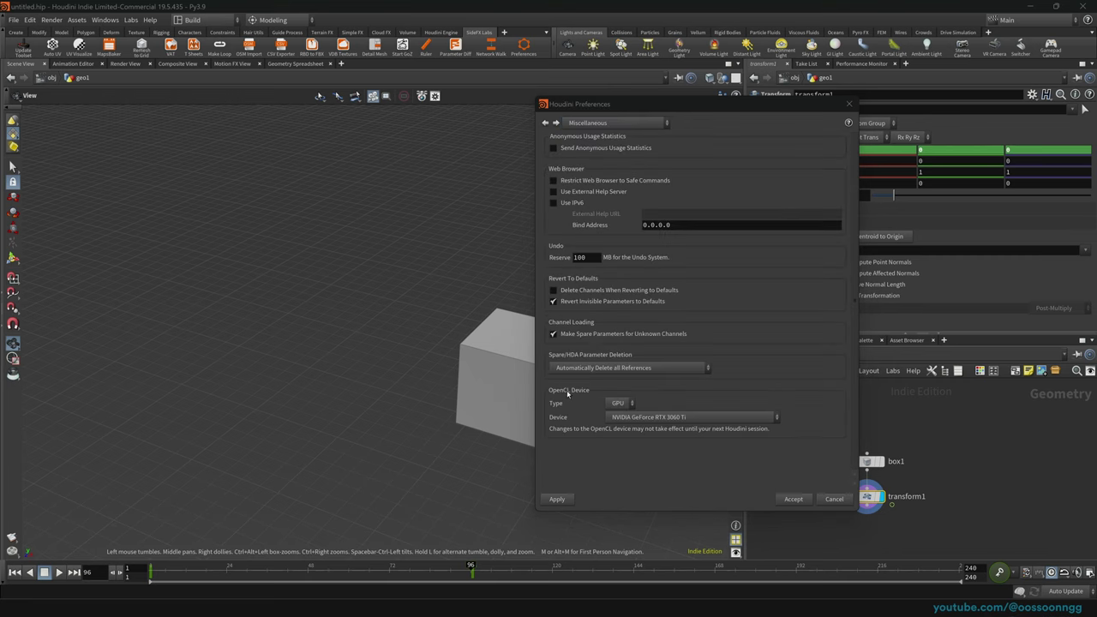
Inspect the OpenCL device type and device choices, accept the preferences, and close the Houdini Console.
click(622, 403)
click(623, 402)
click(673, 420)
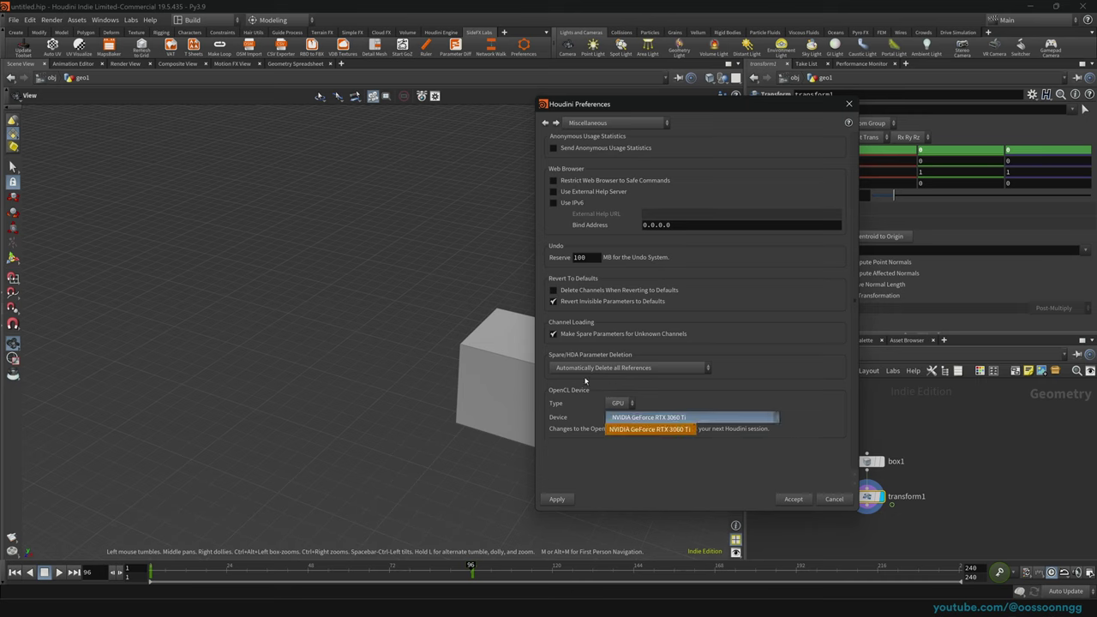
click(722, 419)
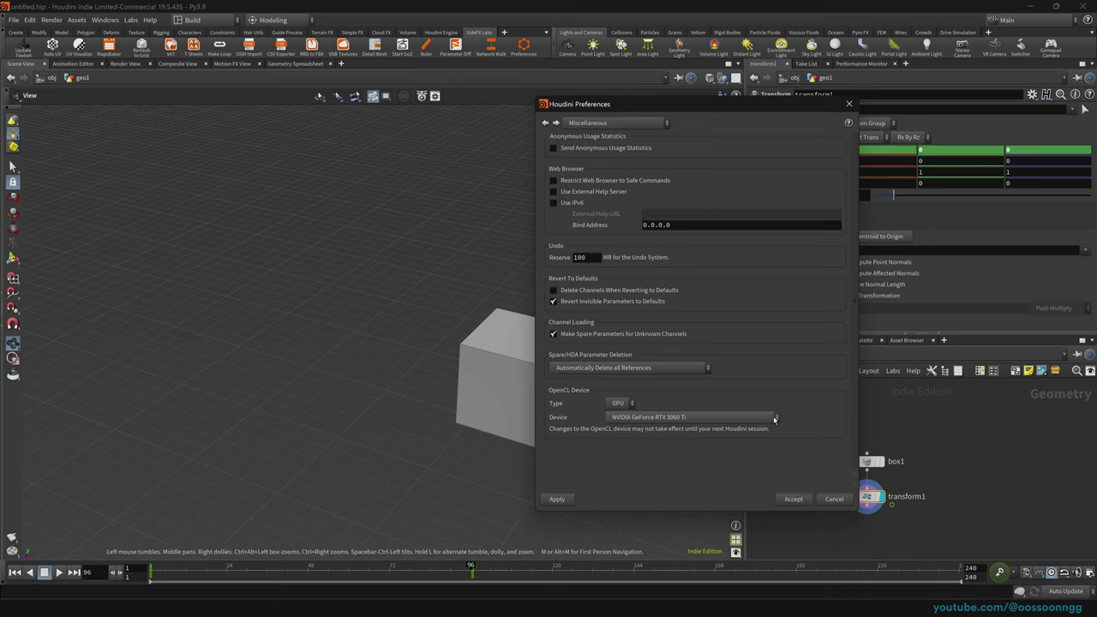
click(793, 498)
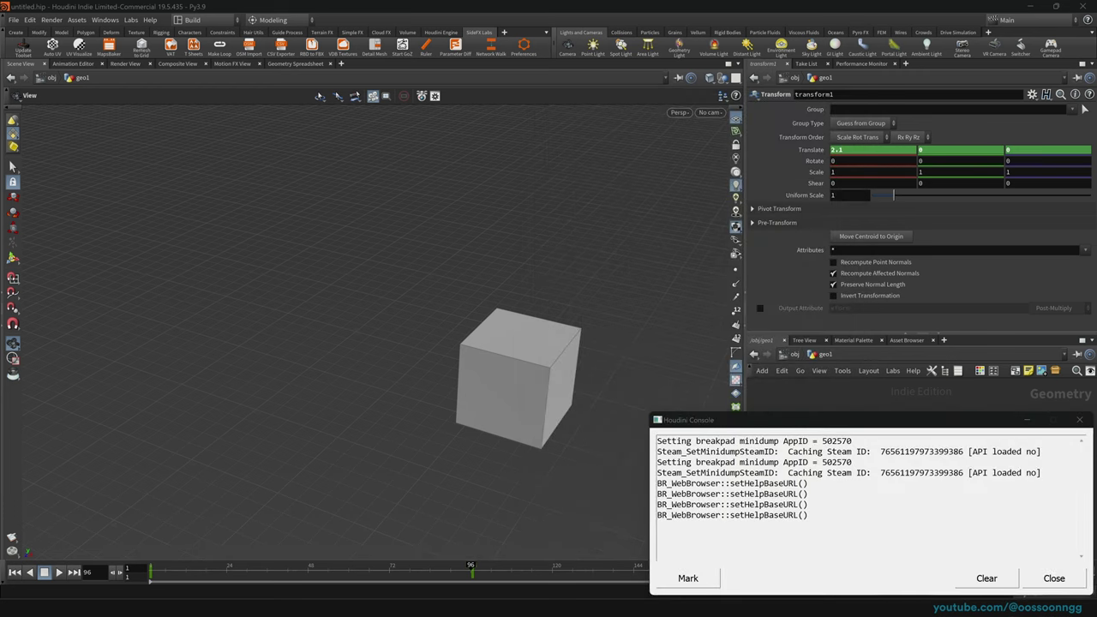
click(1051, 577)
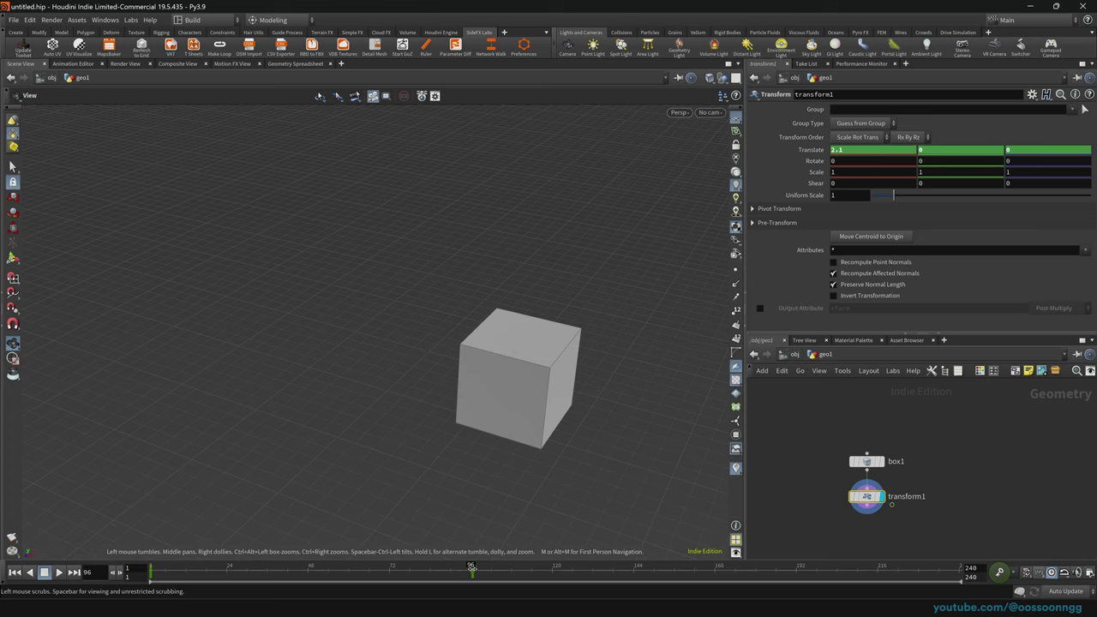
Scrub the timeline back to frame 1, go up to the obj network level, and deselect geo1.
drag(471, 569, 154, 569)
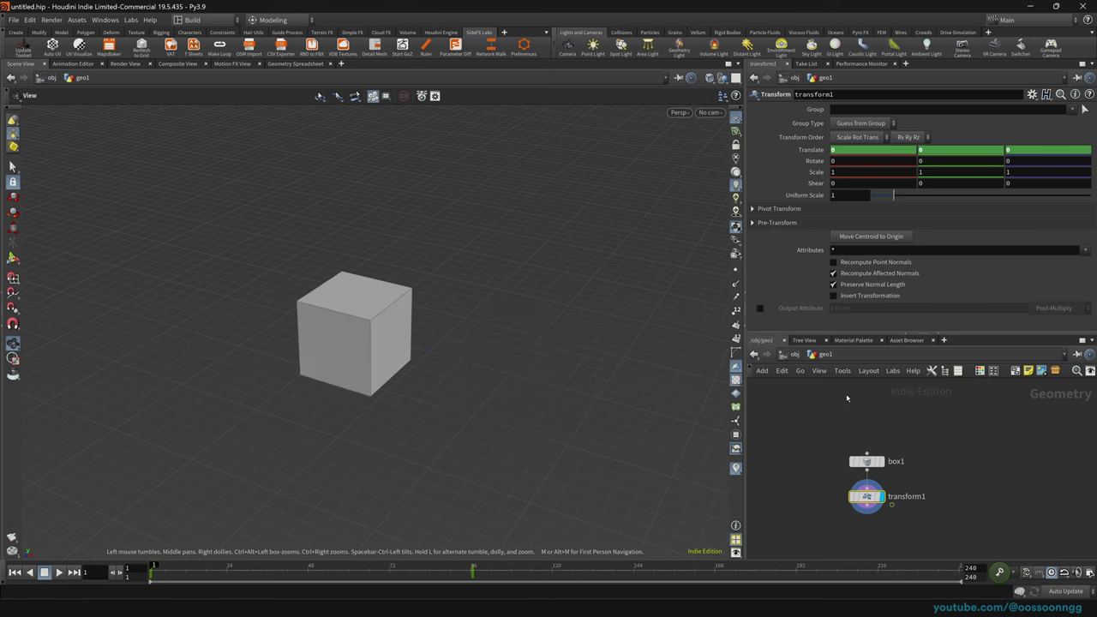
click(796, 354)
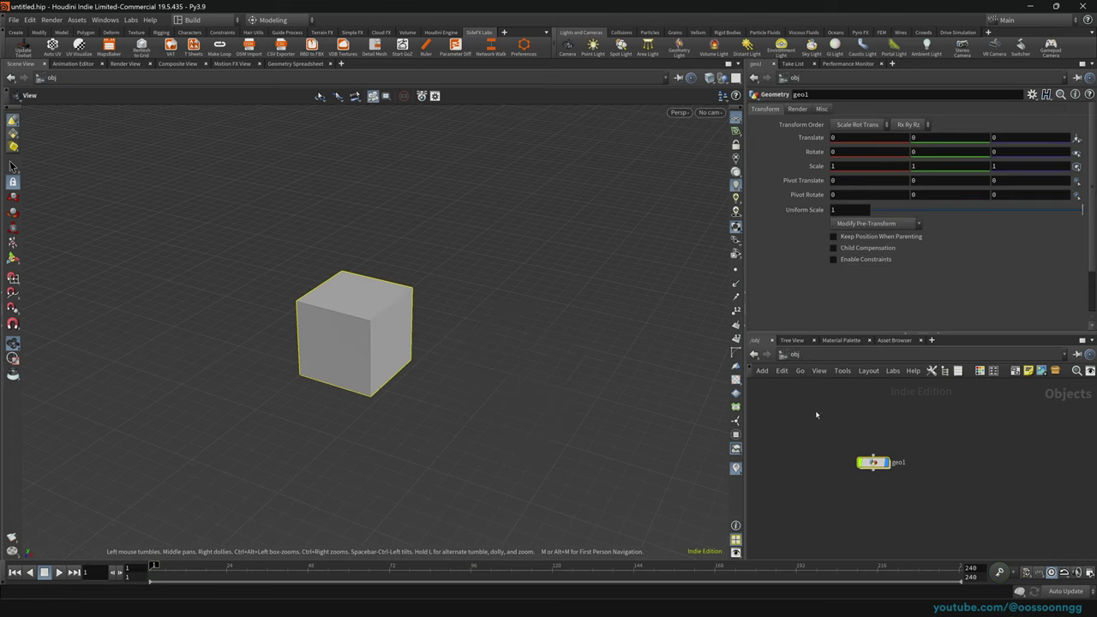
drag(815, 409, 931, 483)
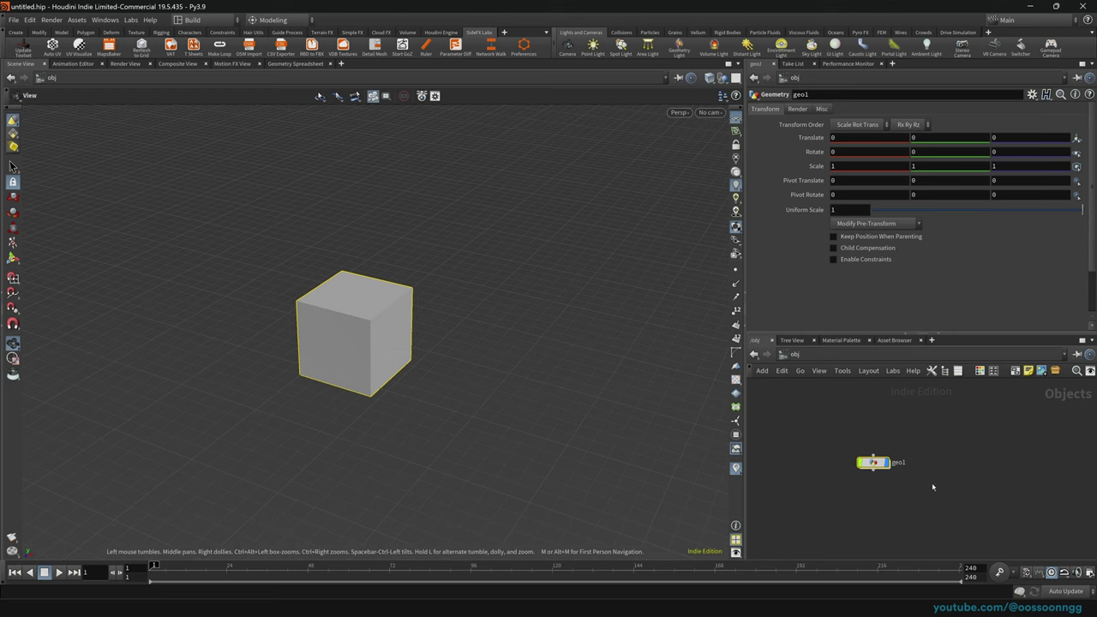
click(845, 420)
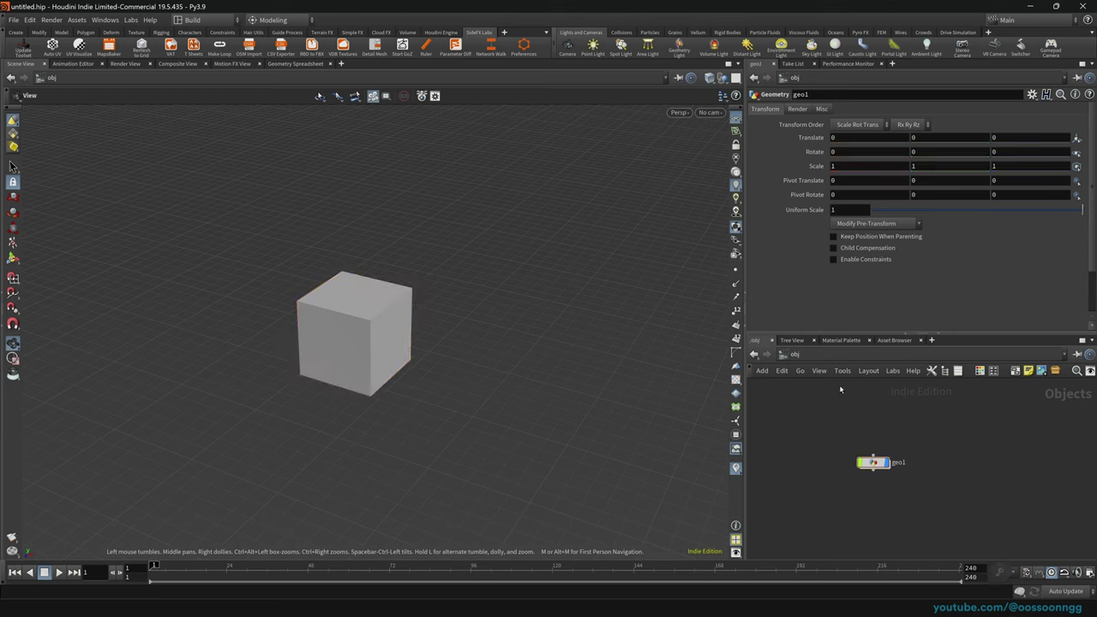
Review the Create and SideFX Labs shelves and the list of shelves that can be added, without changing the selection.
click(17, 34)
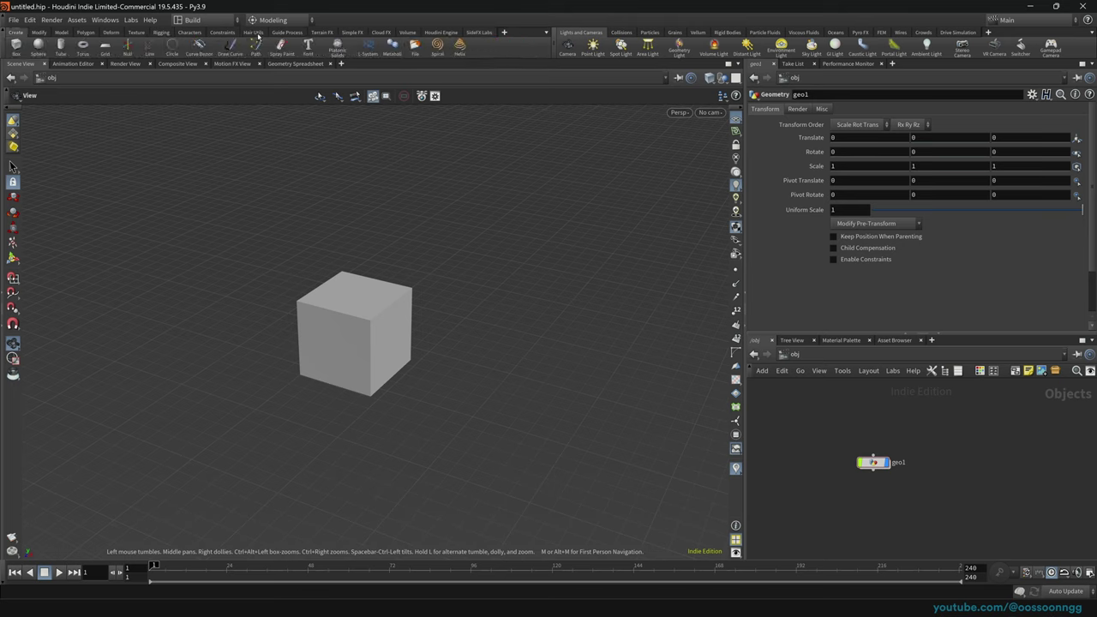
click(478, 32)
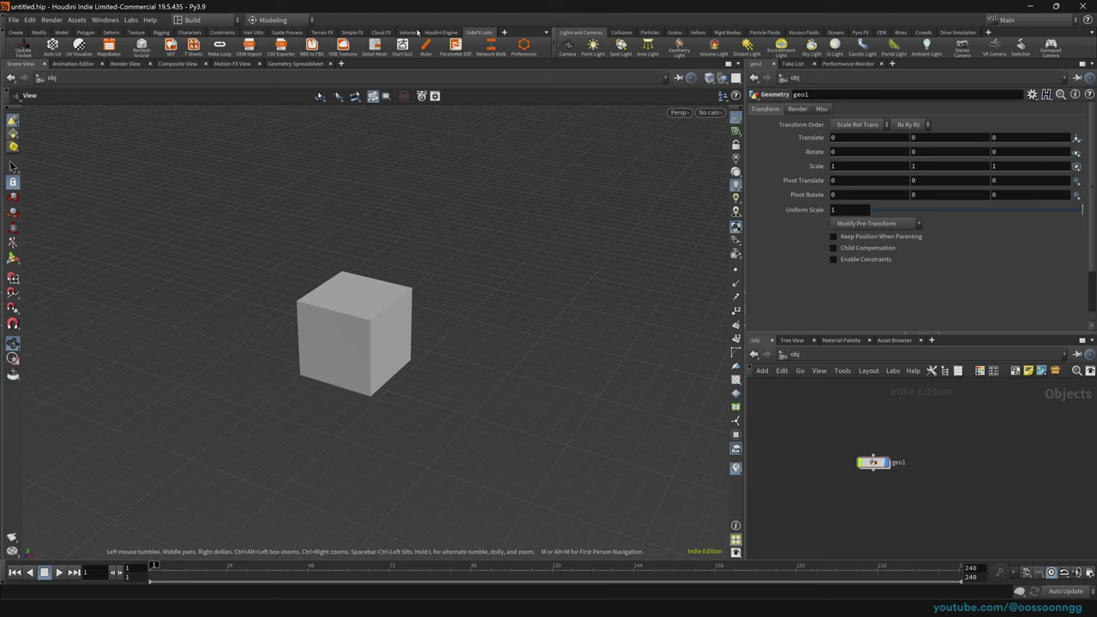
click(503, 33)
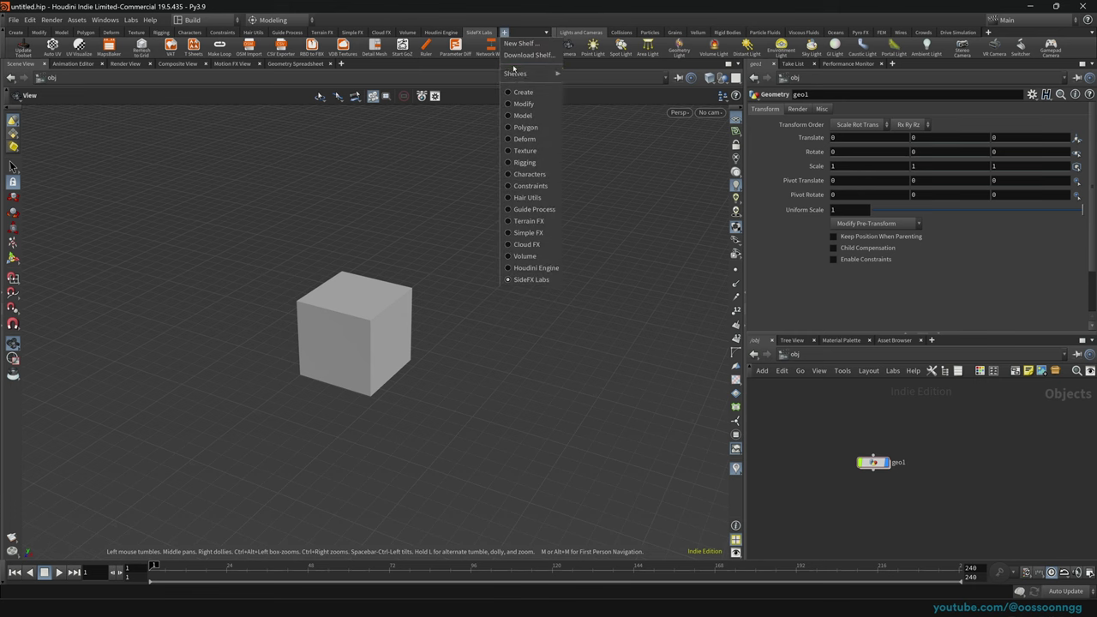
mouse_move(514, 74)
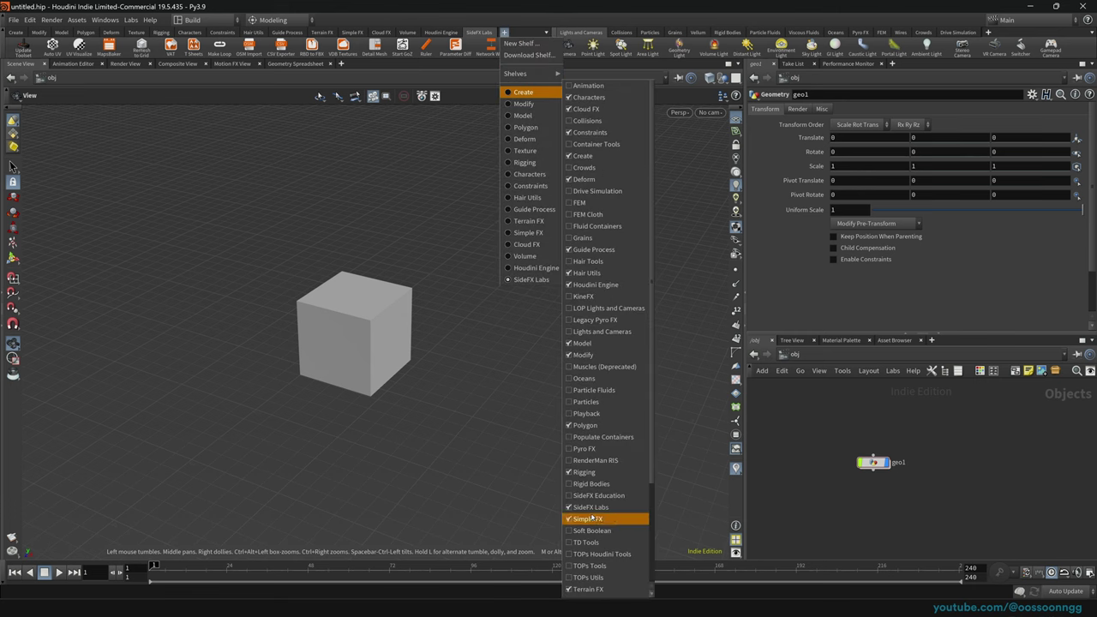
click(433, 240)
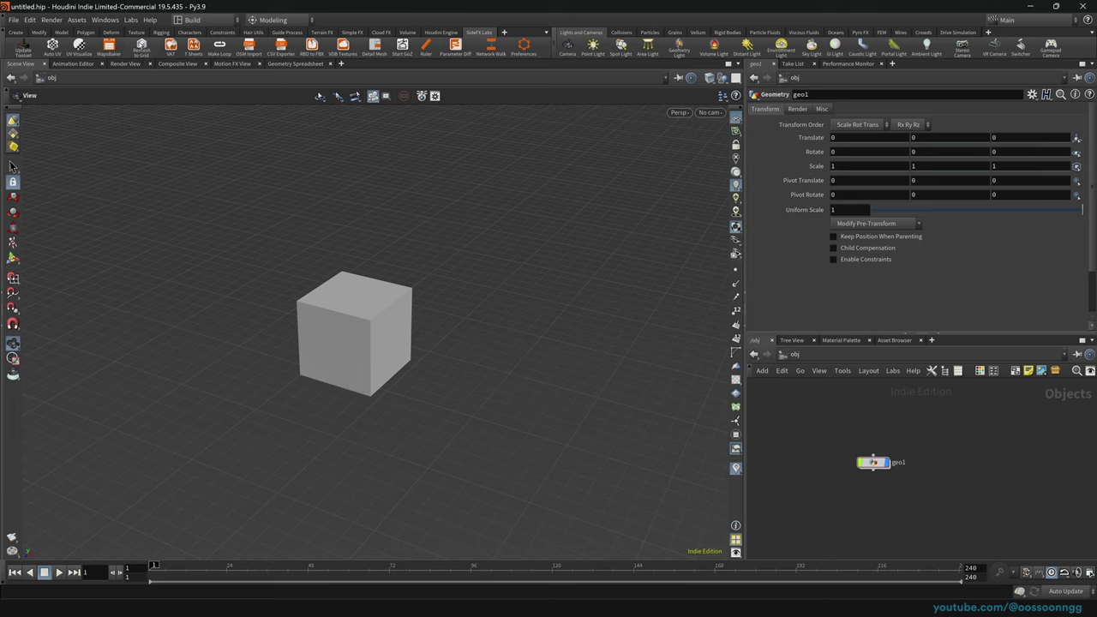
Check the installed SideFX Labs release information with Update Toolset, and close its dialog.
click(25, 44)
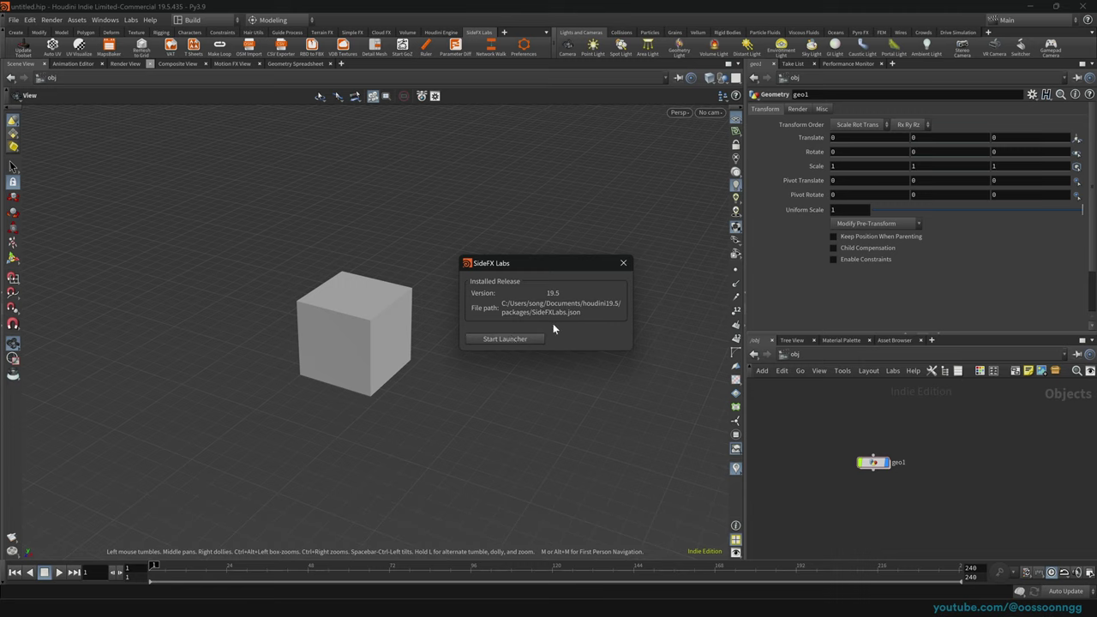
click(623, 265)
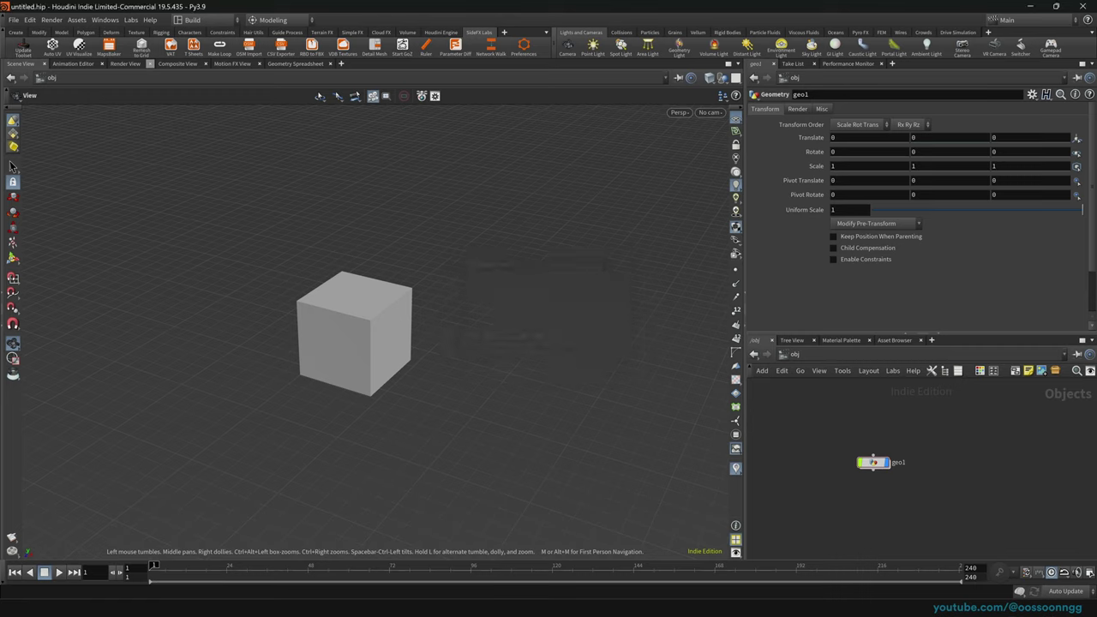
Switch to the Chrome browser showing SideFX's GitHub page and highlight "sideeffects" in its web address.
key(alt+Tab)
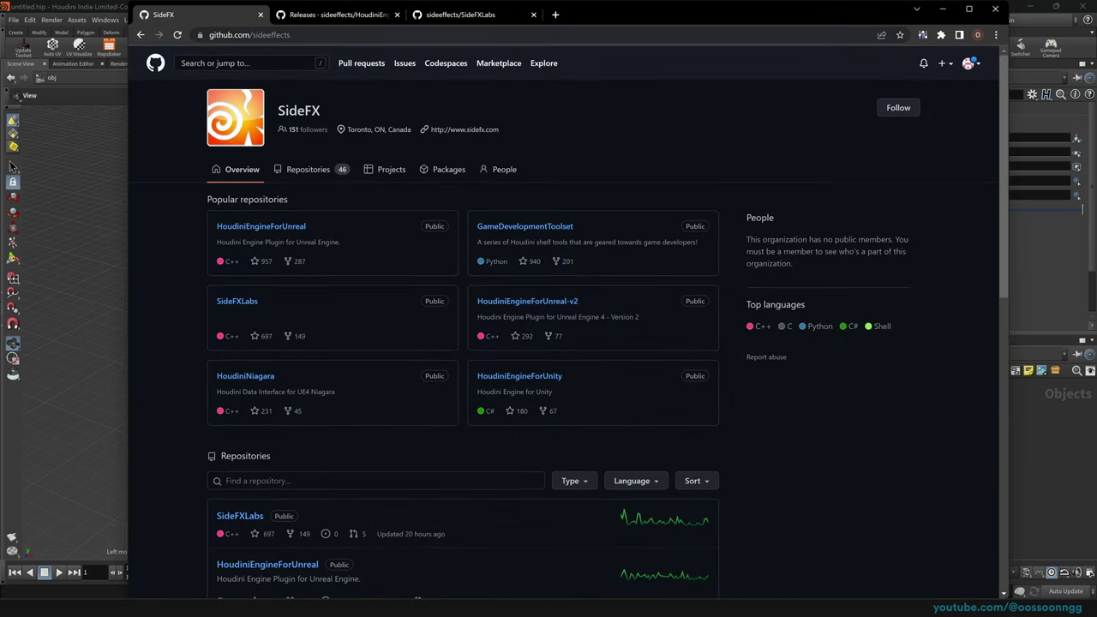
click(255, 39)
click(294, 37)
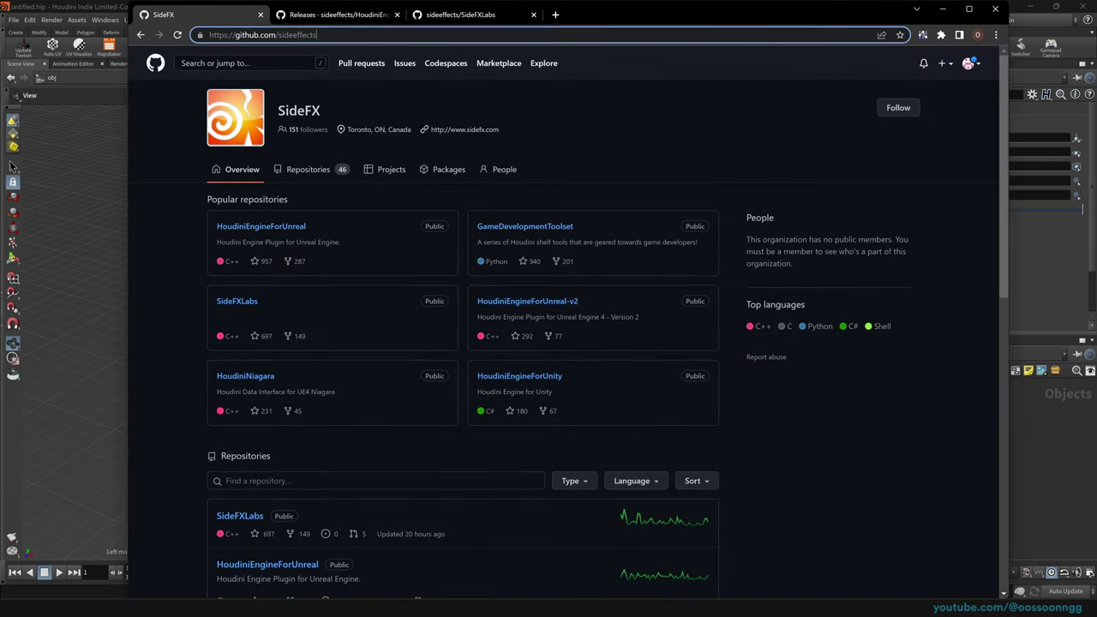
drag(316, 35, 278, 35)
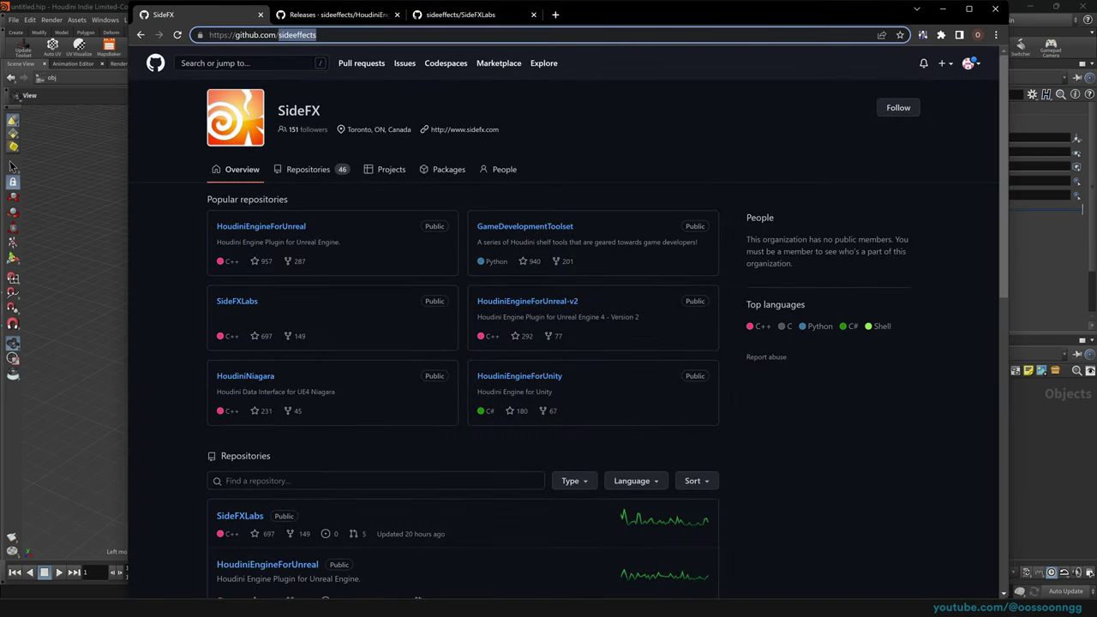
Close the two extra browser pages, reopen the HoudiniEngineForUnreal and SideFXLabs repositories separately, and display HoudiniEngineForUnreal.
click(396, 15)
click(396, 14)
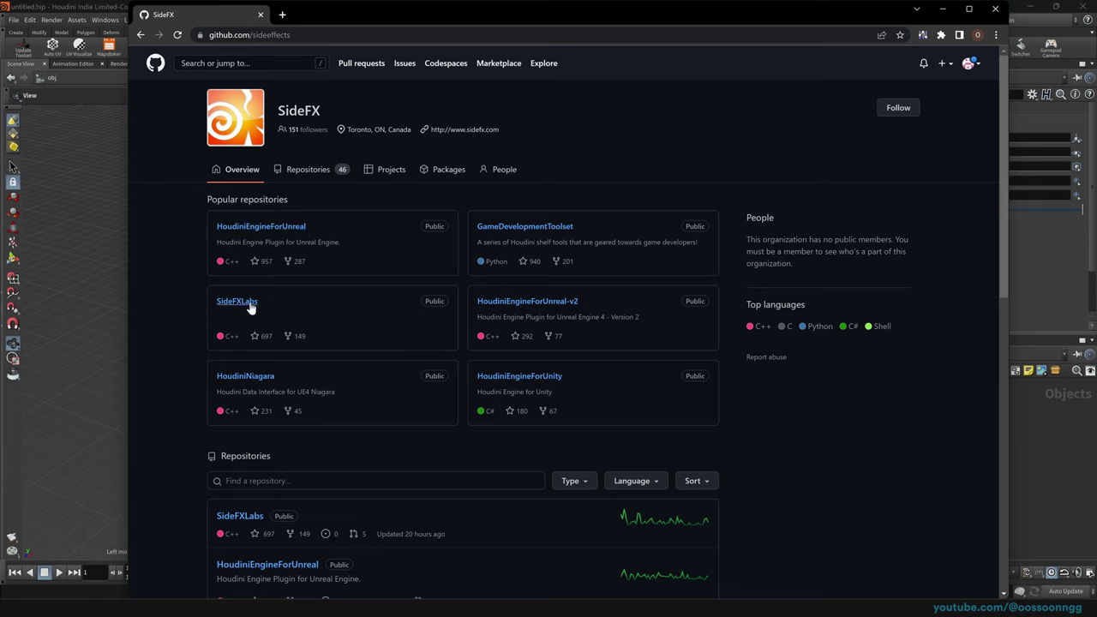
middle_click(257, 227)
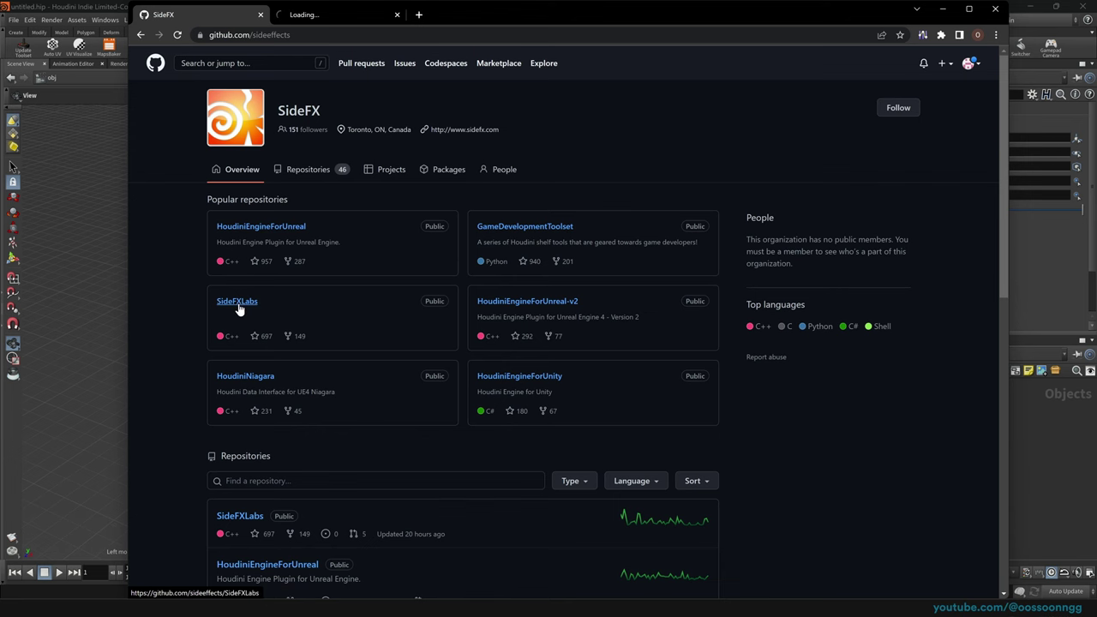
middle_click(237, 302)
click(369, 16)
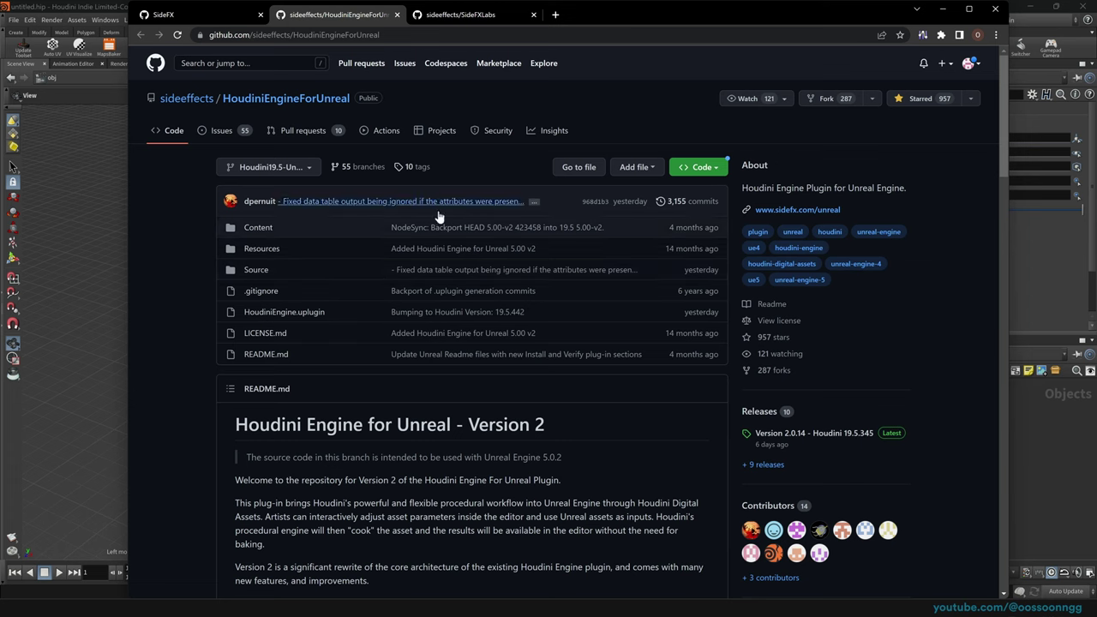
Examine the Version 2.0.14 release notes and downloadable assets of HoudiniEngineForUnreal, and return to the repository's main page.
click(758, 412)
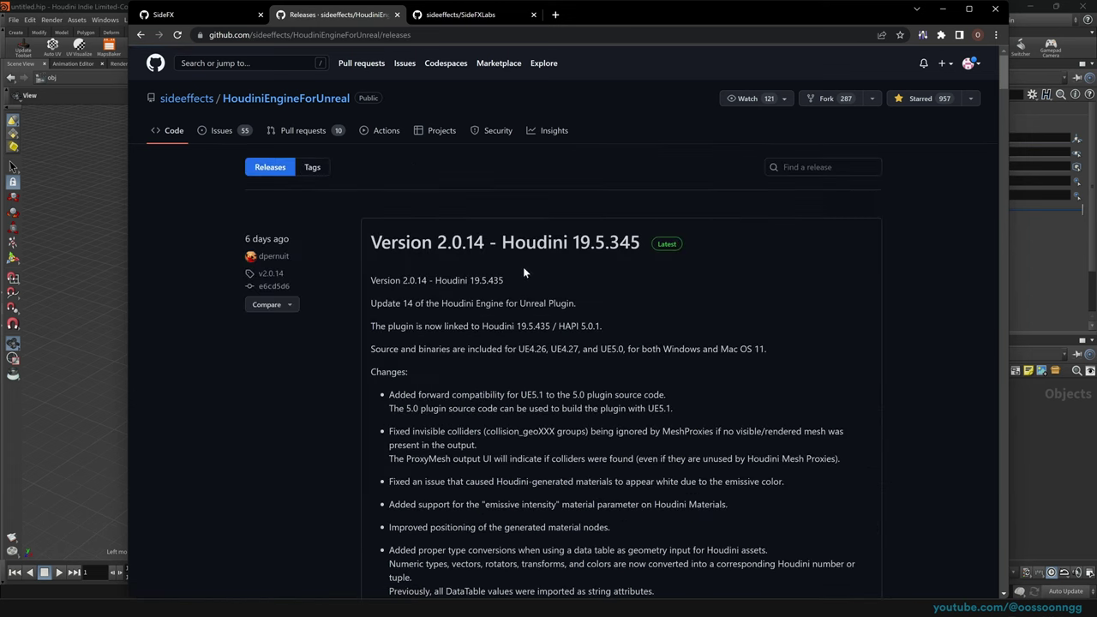
scroll(632, 269, down, 2)
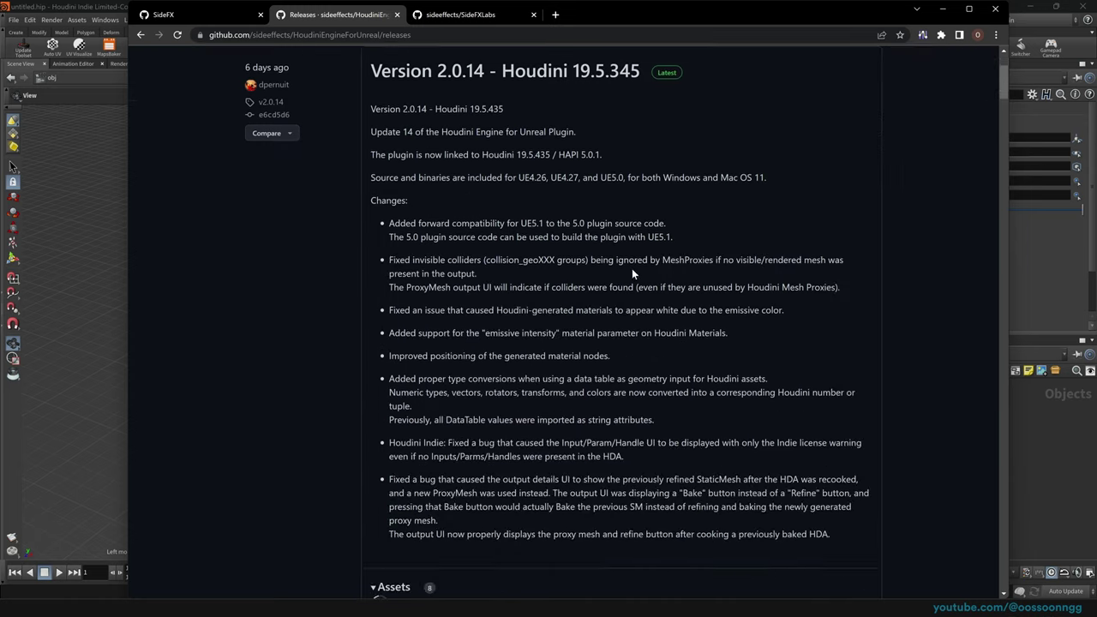
click(414, 76)
scroll(409, 294, down, 5)
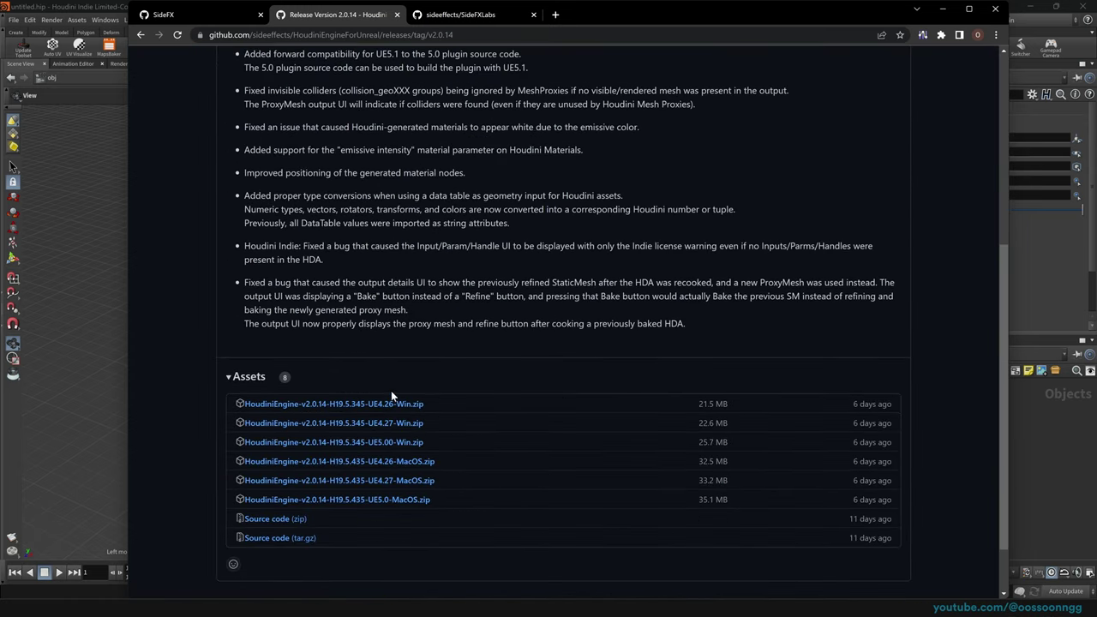
click(147, 35)
click(146, 35)
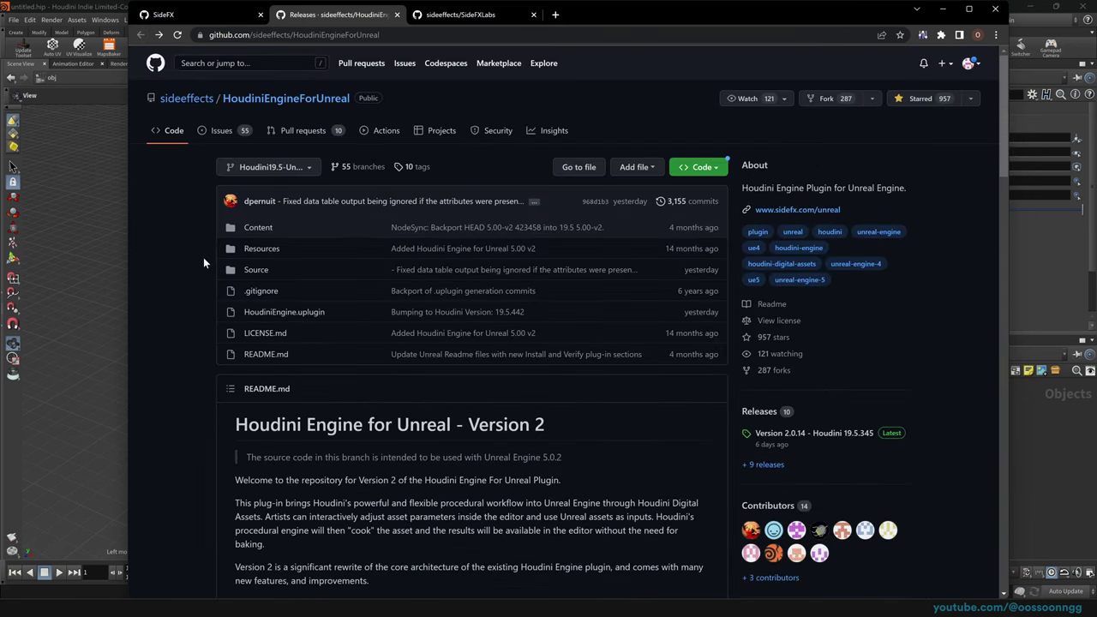
Read the README's compatibility and "Installing the plugin" instructions, highlighting the installation section.
scroll(285, 299, down, 20)
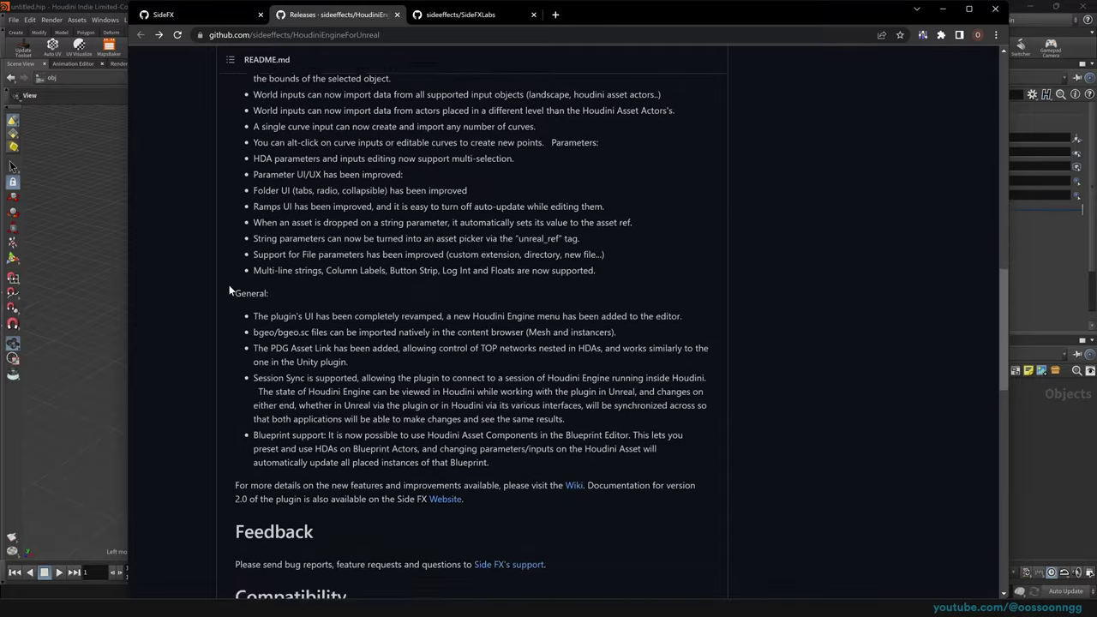
scroll(399, 353, down, 2)
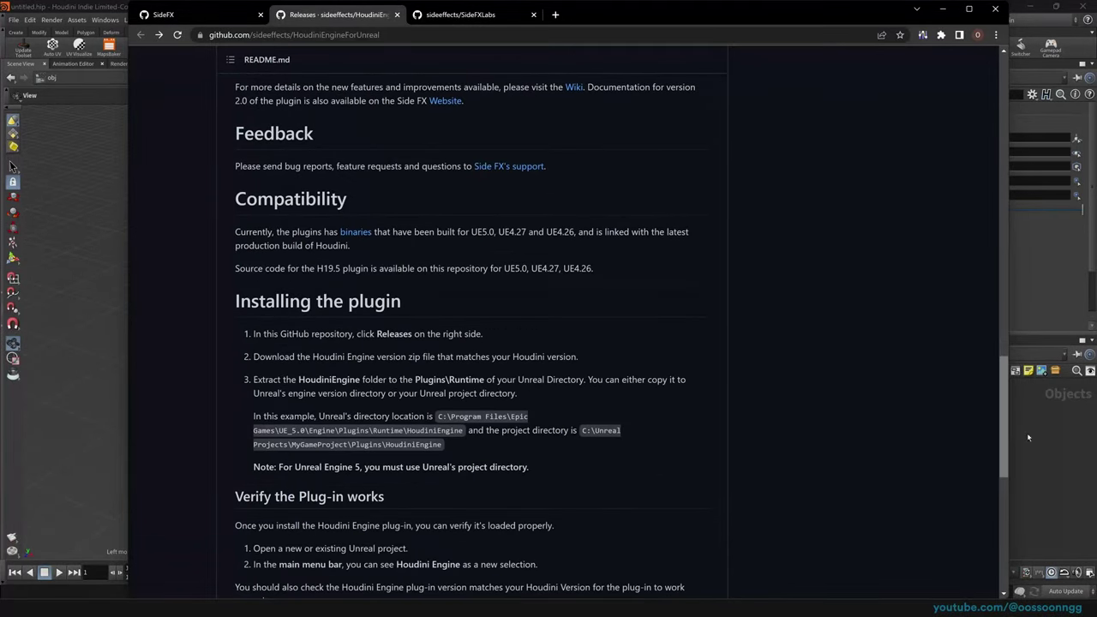
drag(1004, 434, 1003, 475)
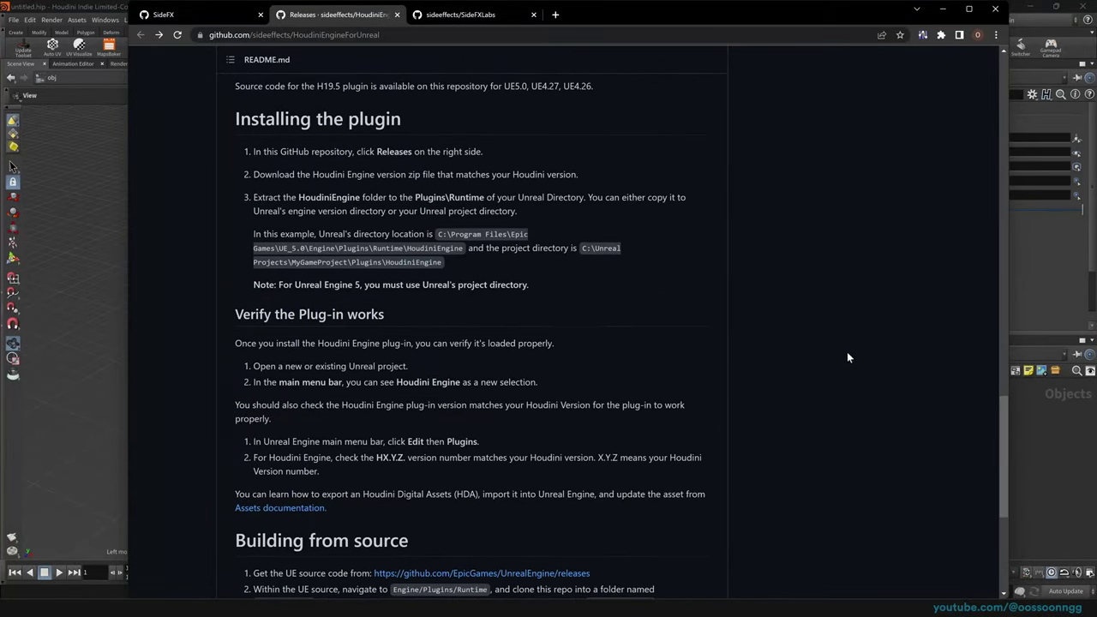
scroll(789, 291, up, 4)
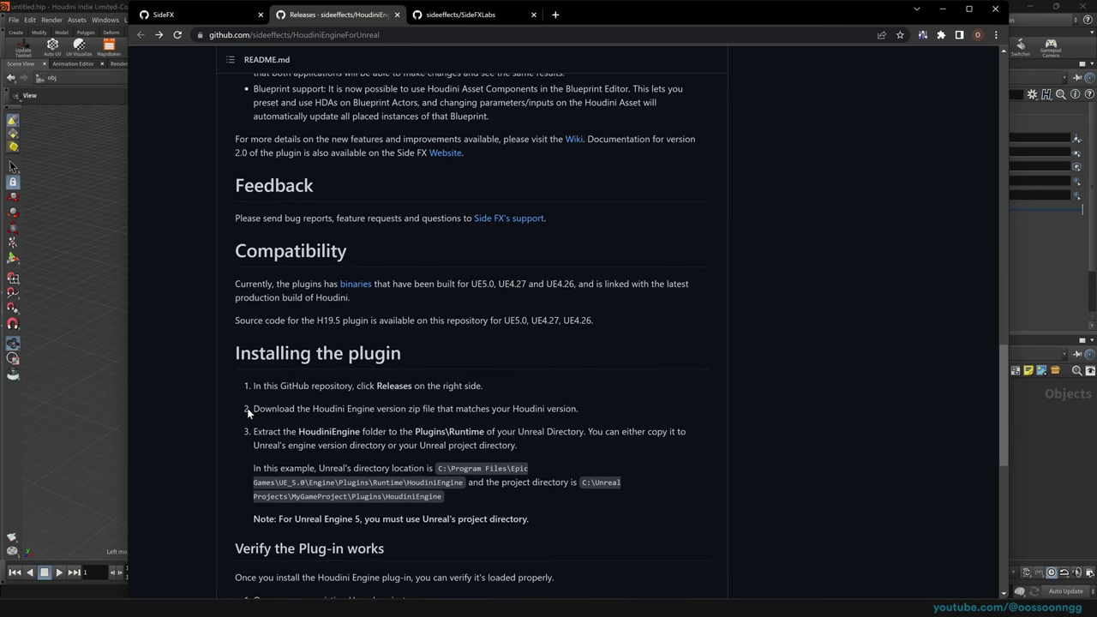
drag(252, 352, 495, 542)
click(811, 482)
Show the SideFXLabs repository, examine its list of releases, and return to the repository's main page.
click(460, 15)
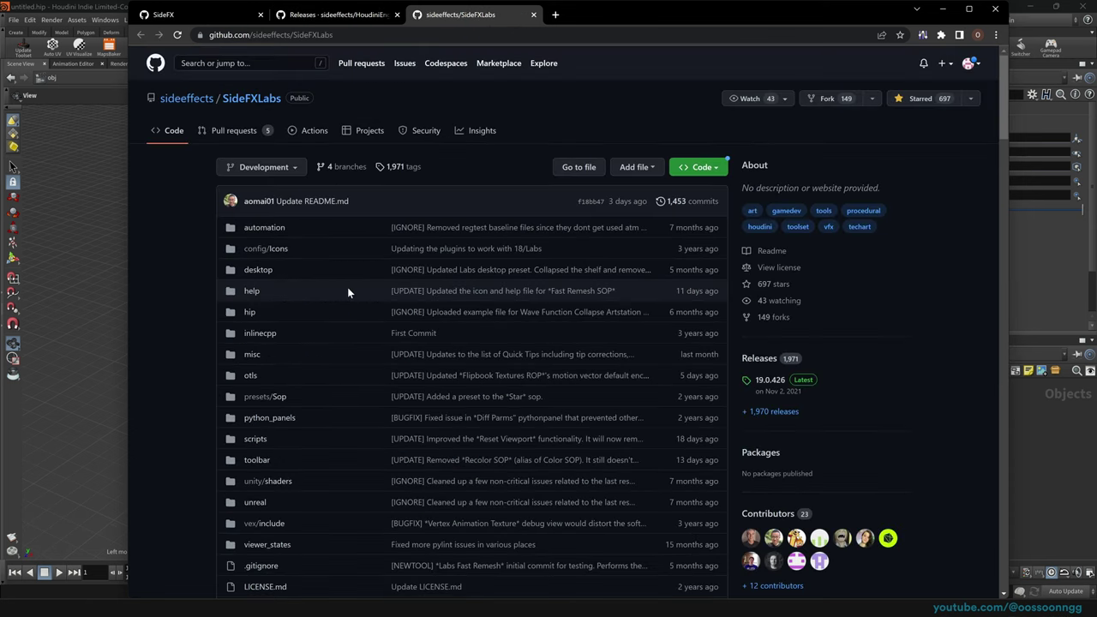
scroll(347, 287, down, 1)
click(760, 244)
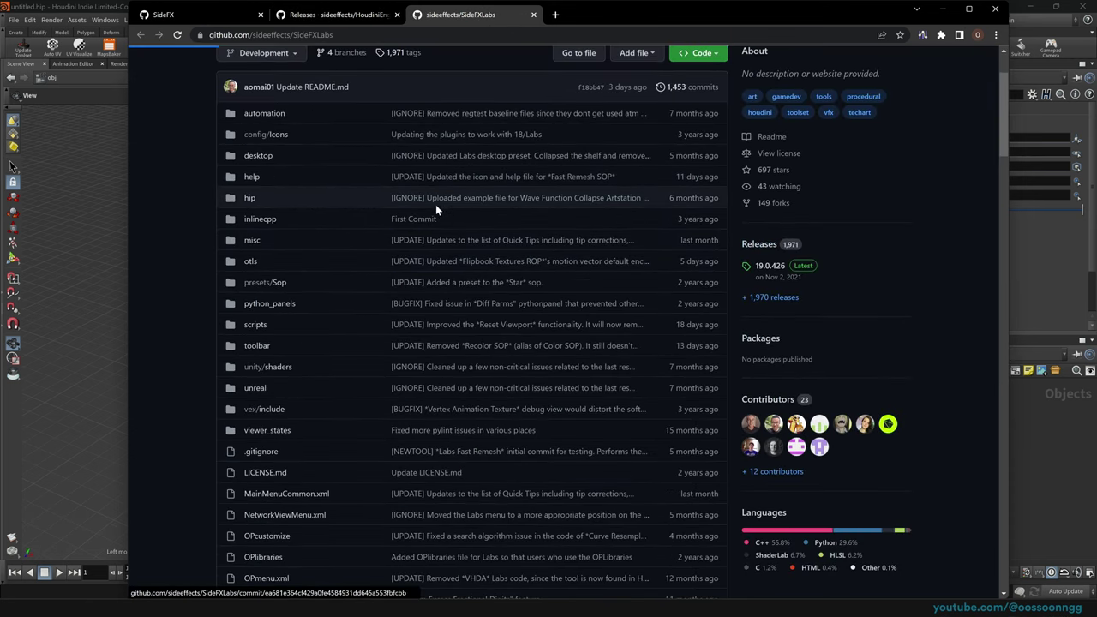
click(381, 307)
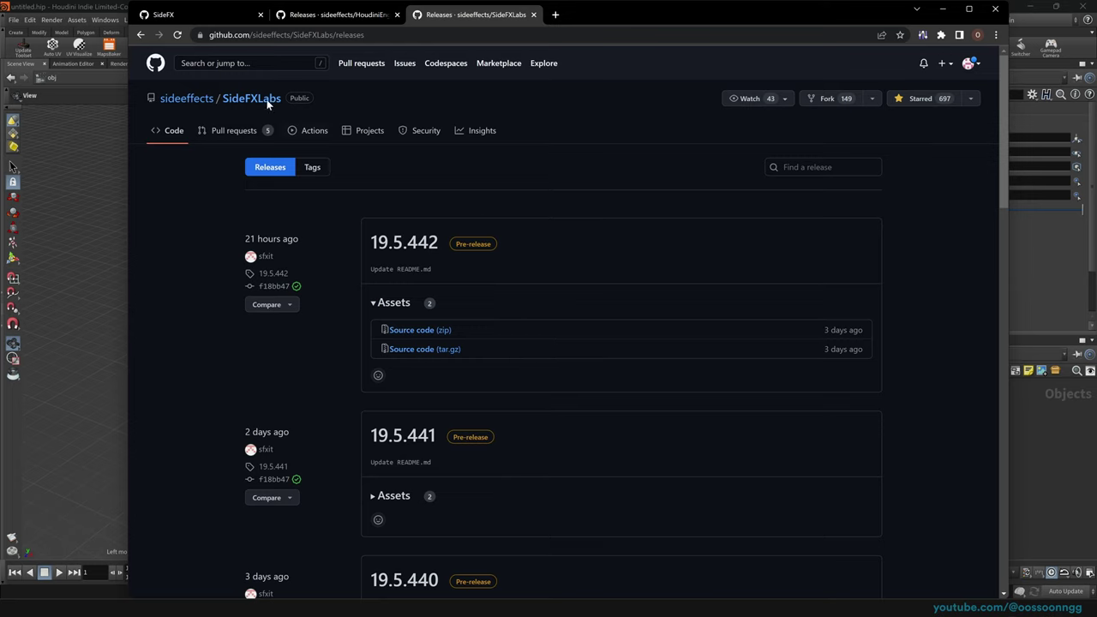
click(140, 34)
Read the SideFXLabs README's Method 3 GitHub installation instructions, highlighting "Steam Houdini Users" in the heading.
scroll(424, 227, down, 12)
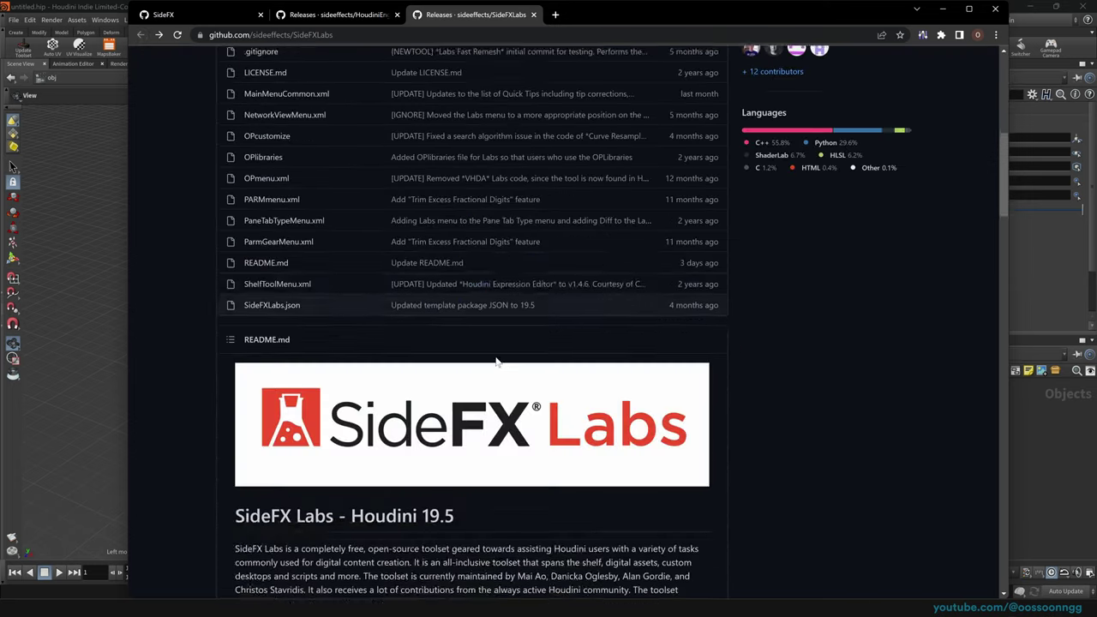
scroll(348, 312, down, 5)
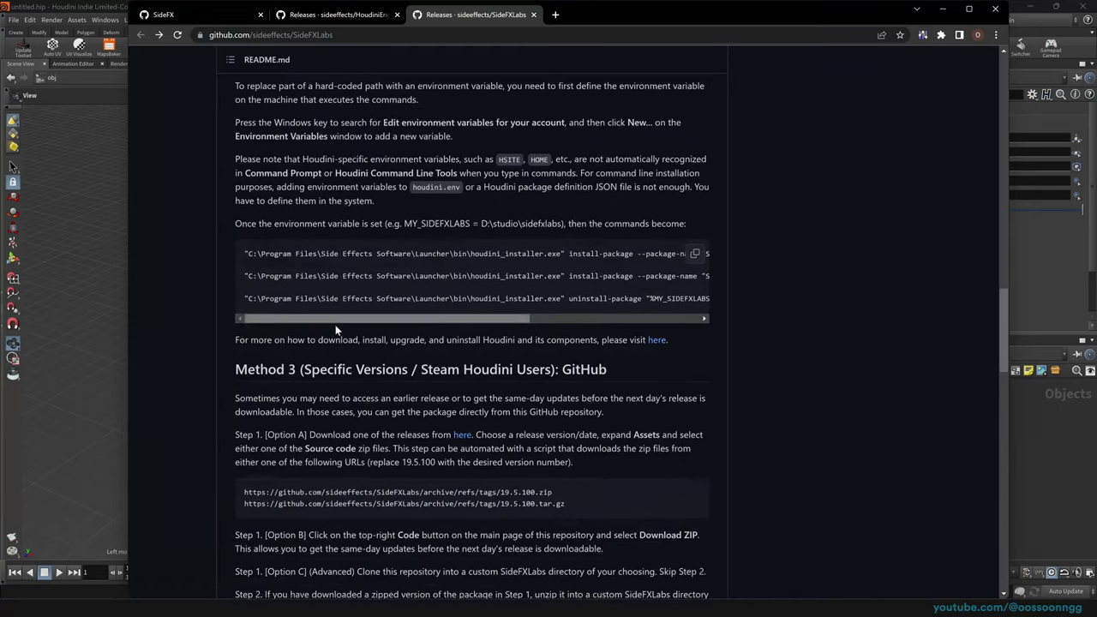
drag(418, 254, 557, 254)
scroll(761, 356, down, 2)
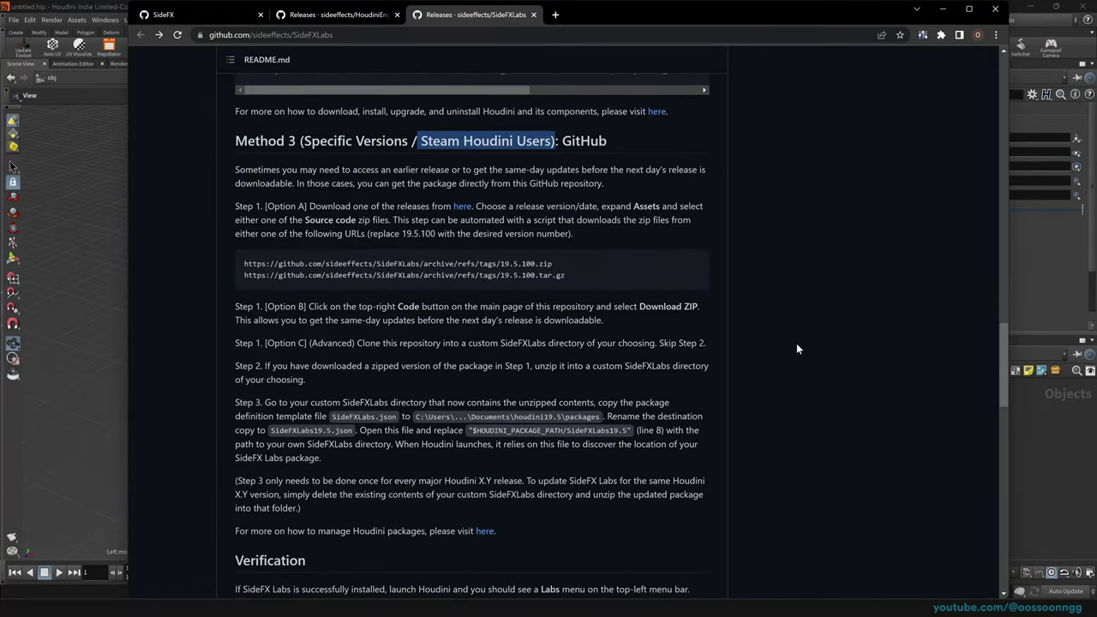
click(888, 343)
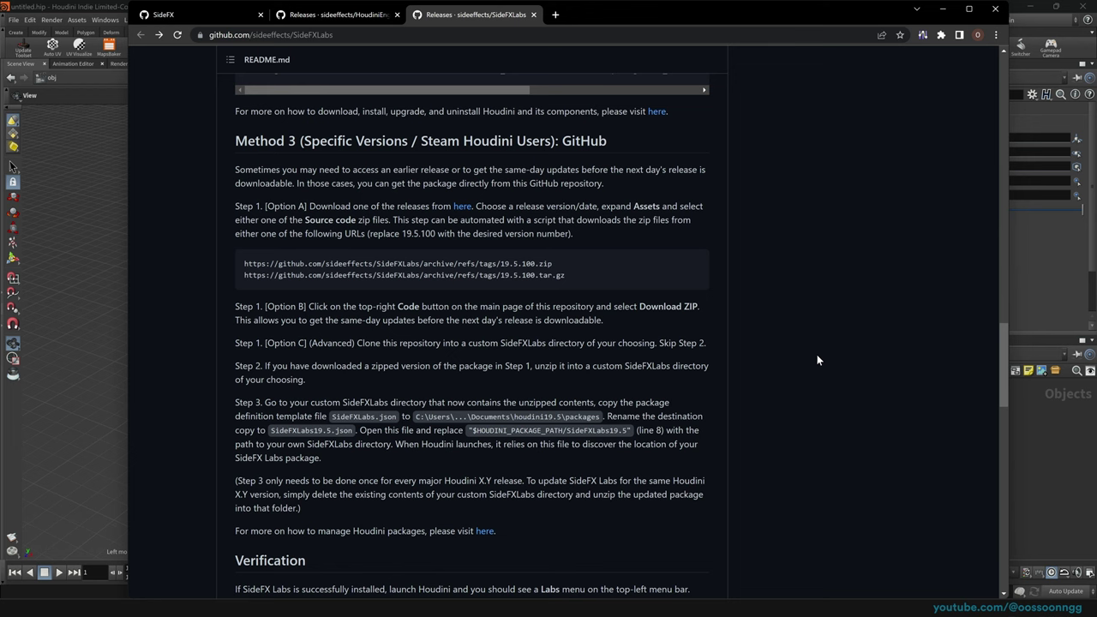
Revisit the HoudiniEngineForUnreal page in the browser and switch back to Houdini.
scroll(737, 326, up, 15)
click(337, 15)
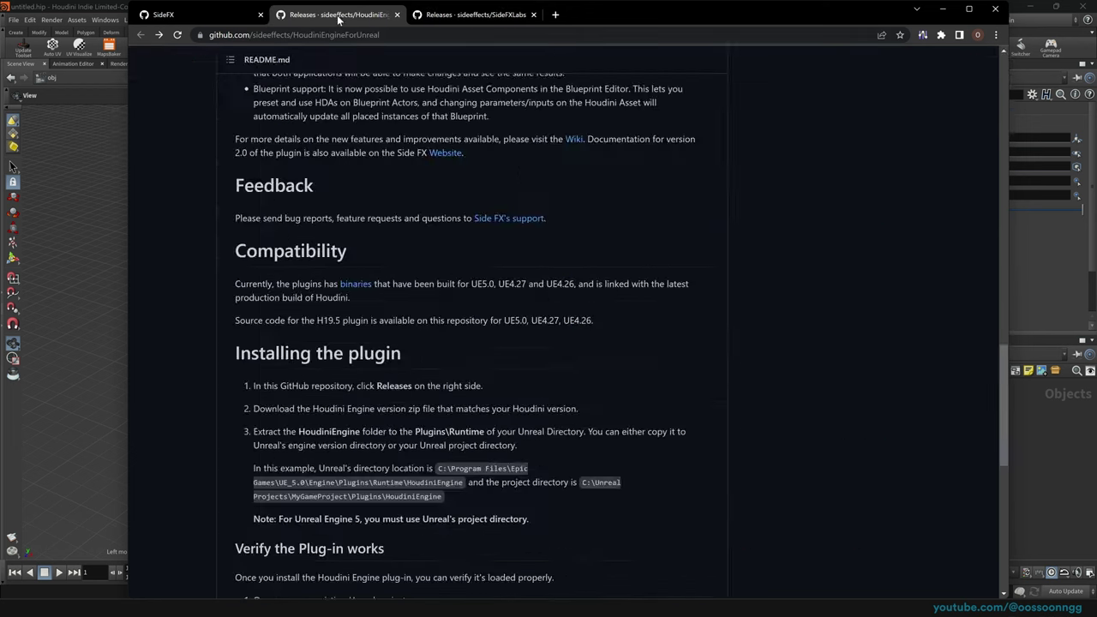
scroll(768, 272, up, 12)
click(1055, 464)
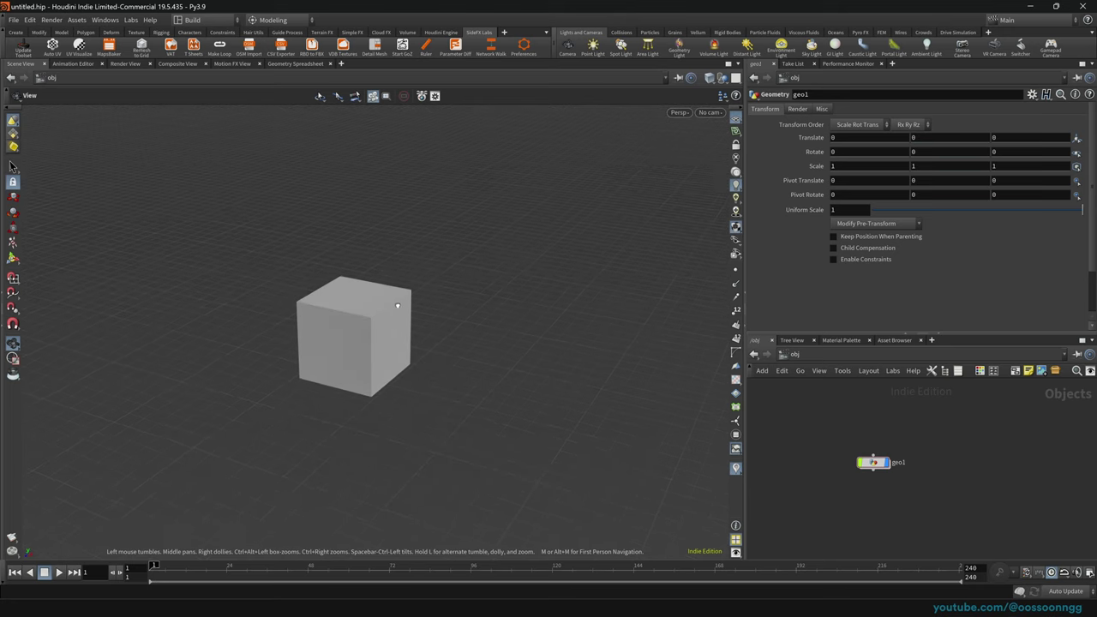
Open the scene viewport's Display Options and show the Background settings.
middle_drag(391, 314, 431, 303)
middle_drag(524, 317, 515, 317)
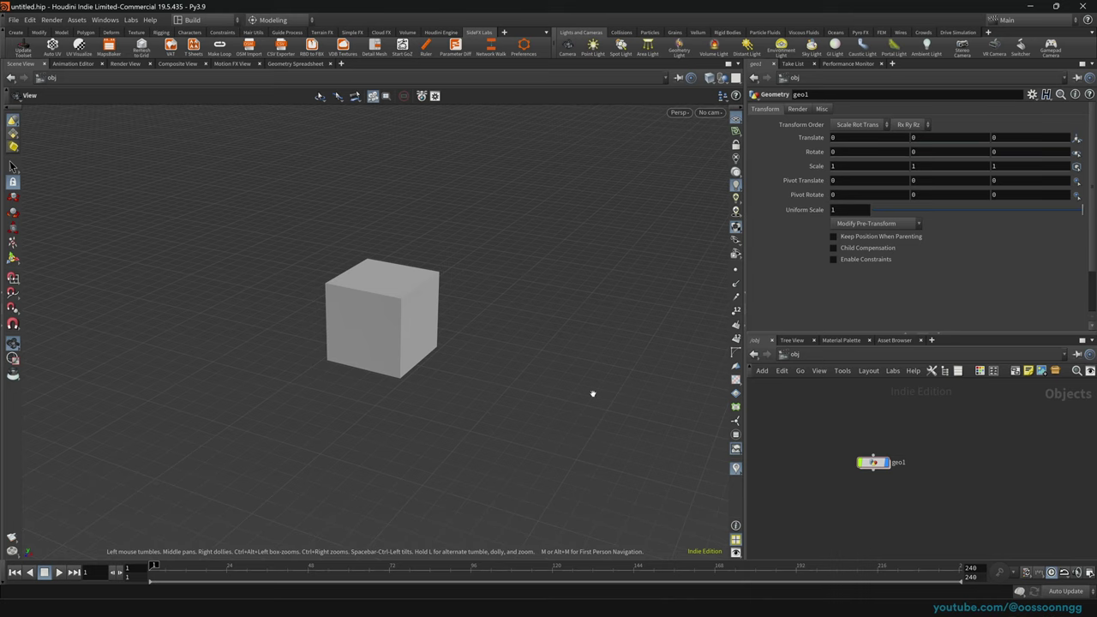
drag(507, 397, 512, 388)
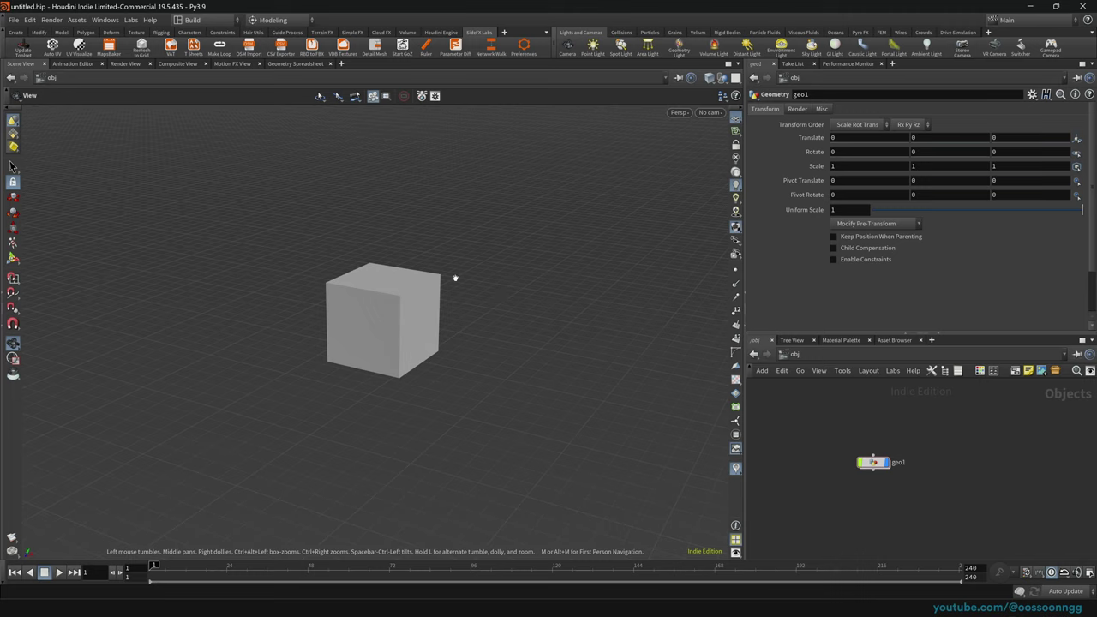
click(735, 553)
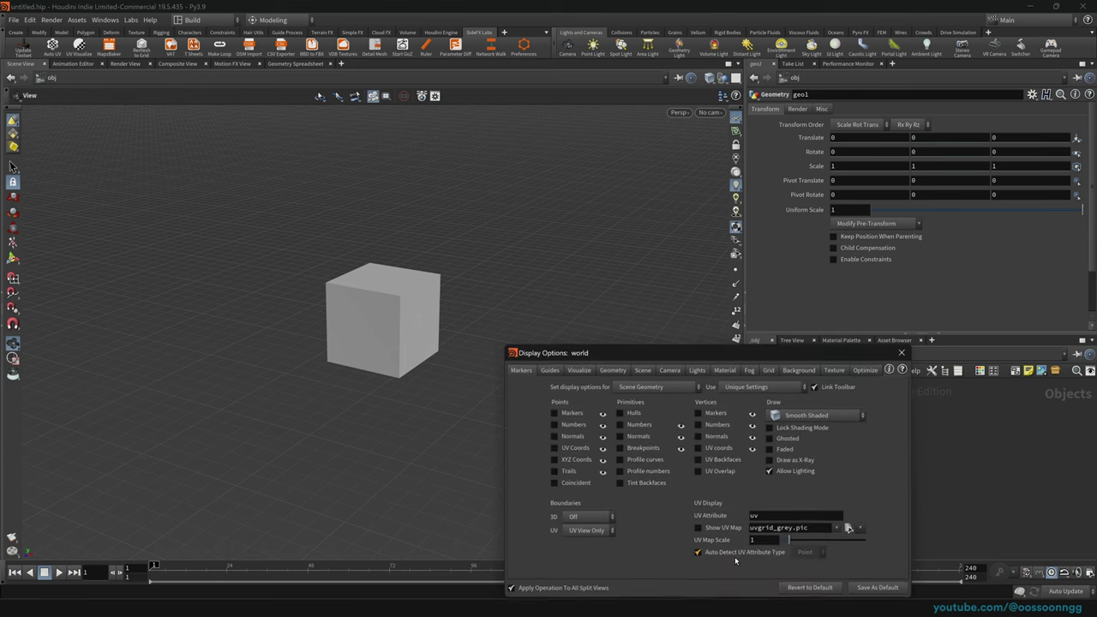
drag(662, 352, 454, 148)
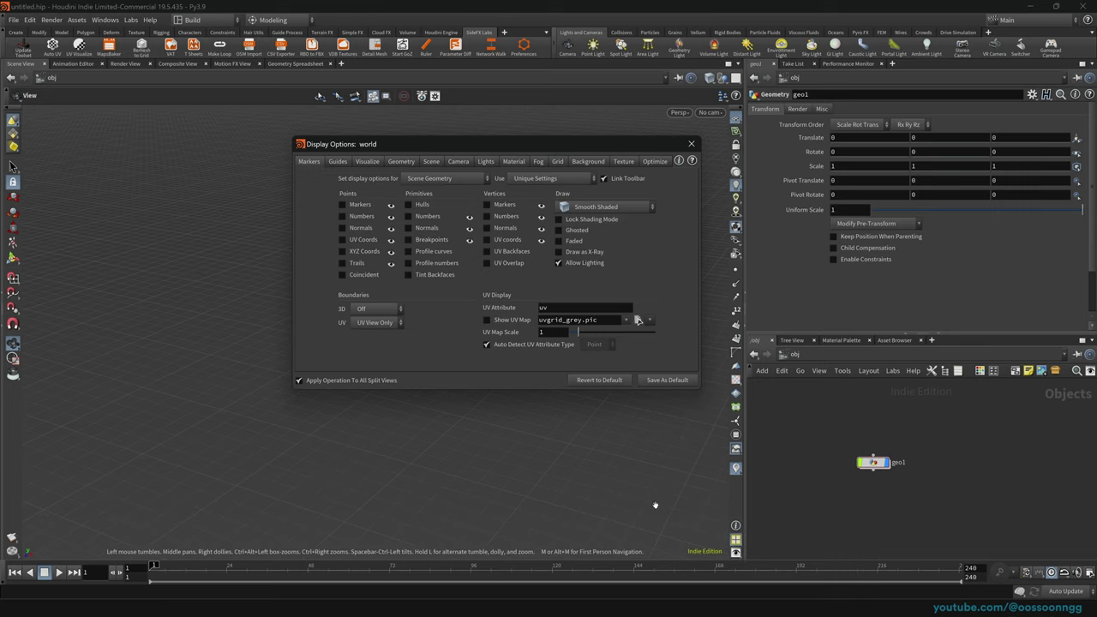
click(589, 162)
Try the Light and Dark color schemes on the viewport background, inspecting the cube under each.
click(383, 180)
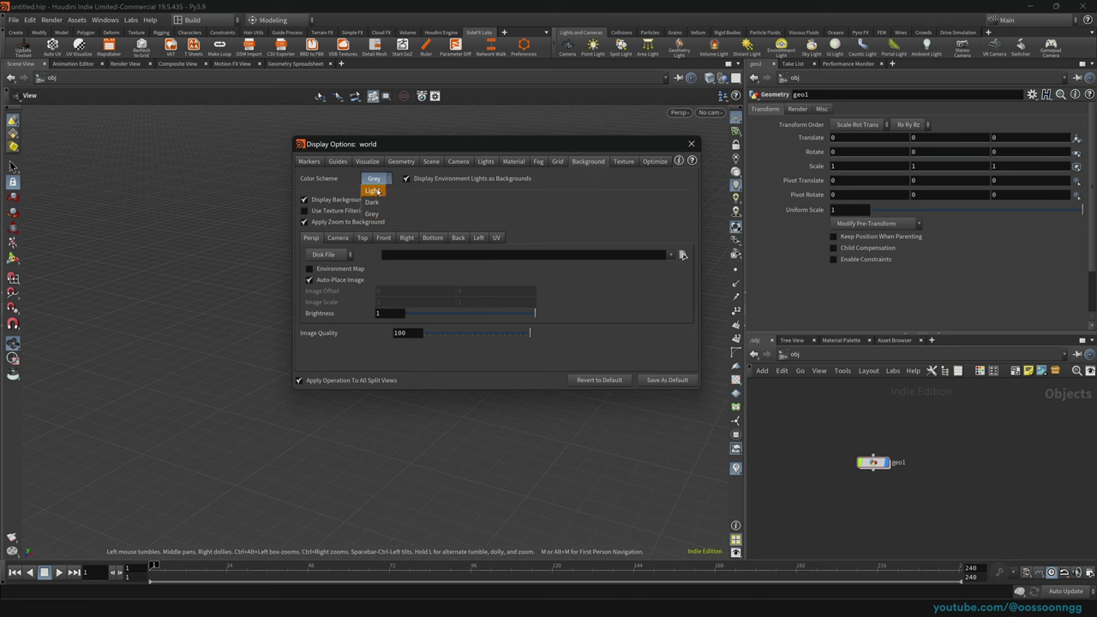
click(376, 178)
drag(401, 146, 697, 203)
mouse_move(351, 289)
mouse_down()
mouse_move(423, 242)
mouse_move(367, 297)
mouse_up()
drag(684, 207, 695, 209)
drag(368, 318, 394, 319)
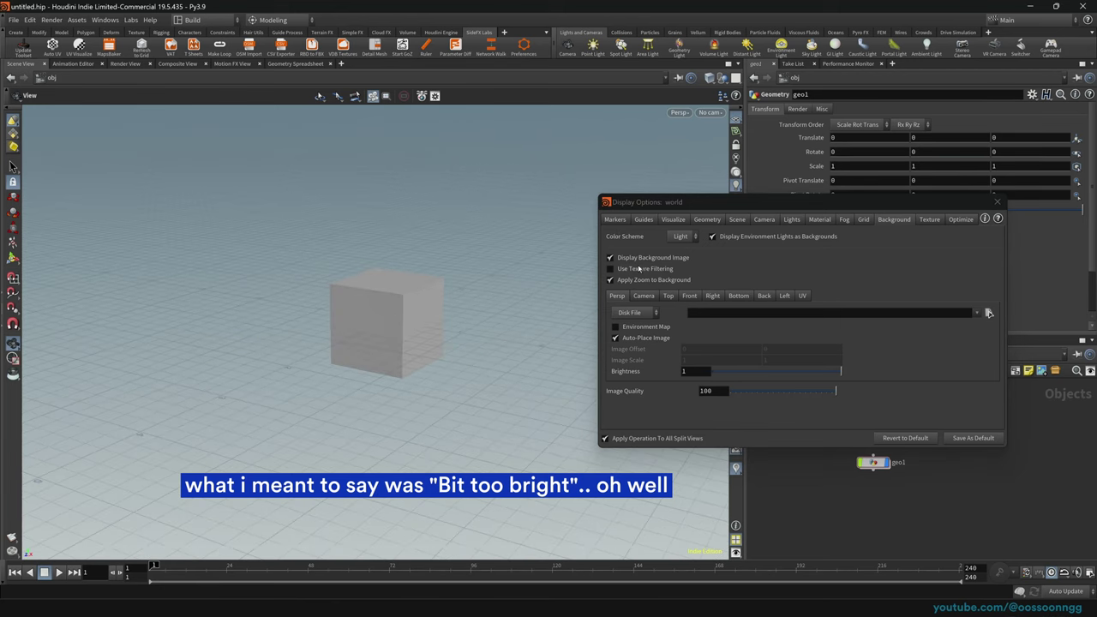
click(680, 237)
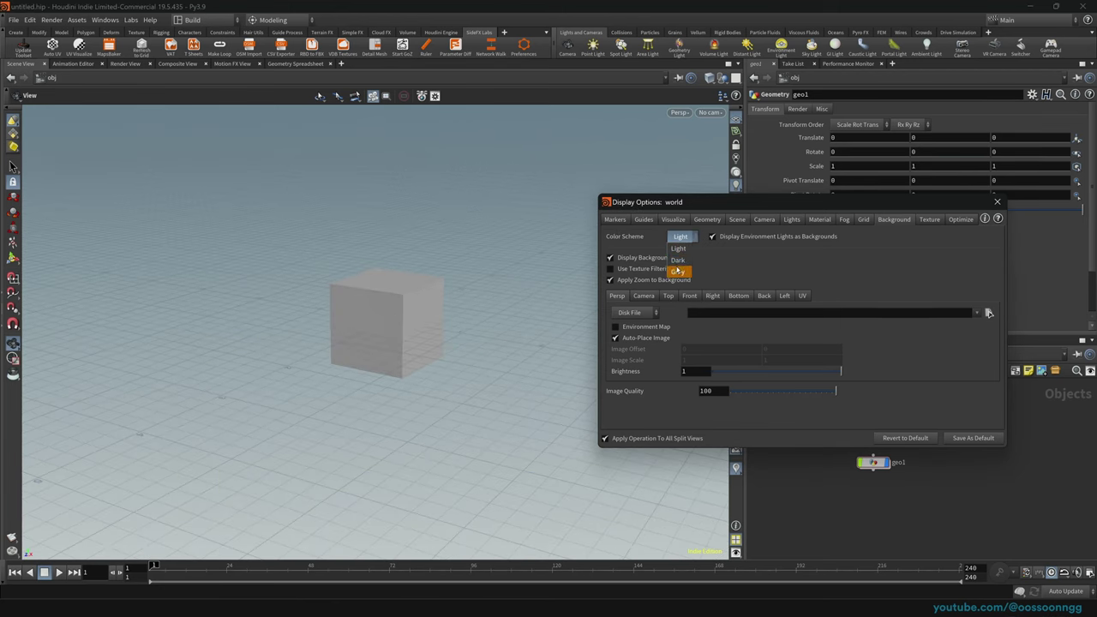
click(680, 256)
mouse_move(407, 313)
mouse_down()
mouse_move(439, 296)
mouse_move(423, 312)
mouse_up()
Set the viewport's color scheme to Grey and save the display options as default.
click(682, 237)
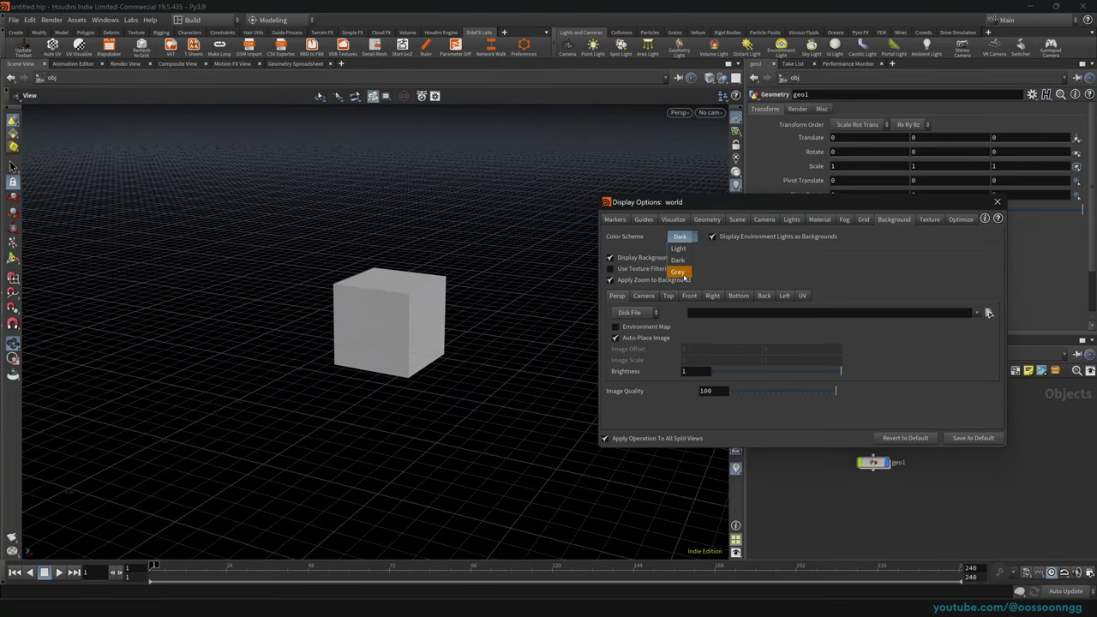
click(682, 272)
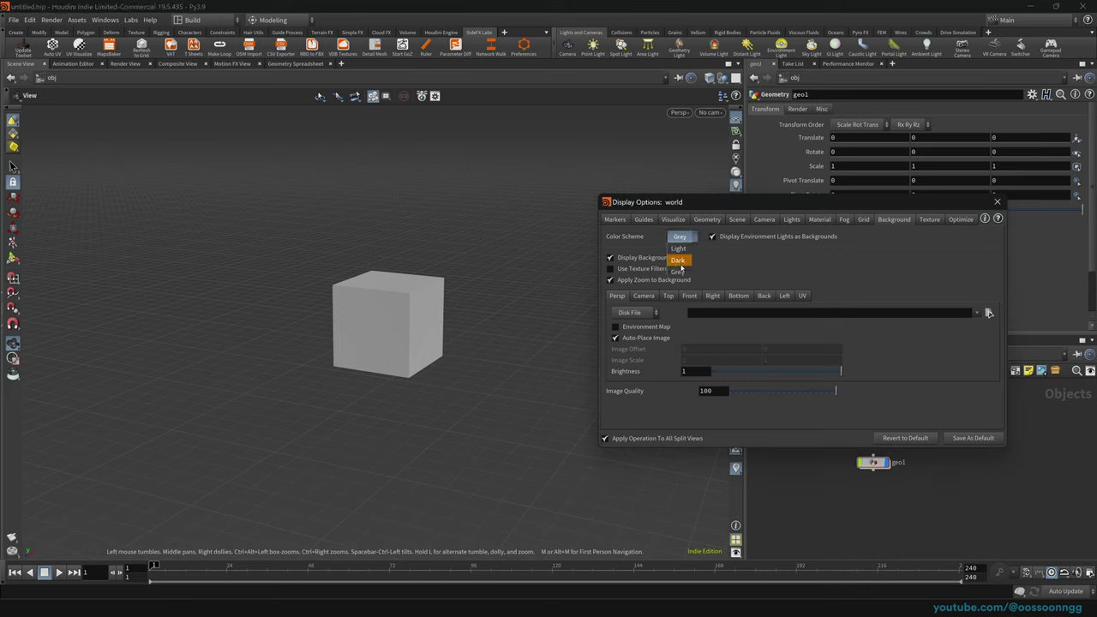
click(972, 438)
click(1020, 490)
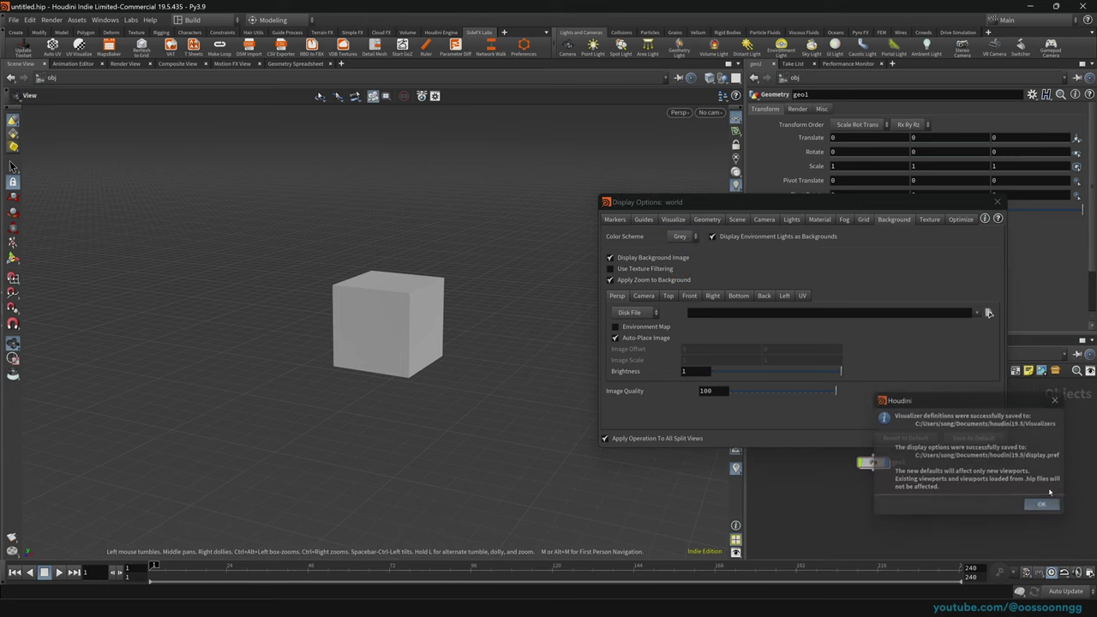
click(997, 202)
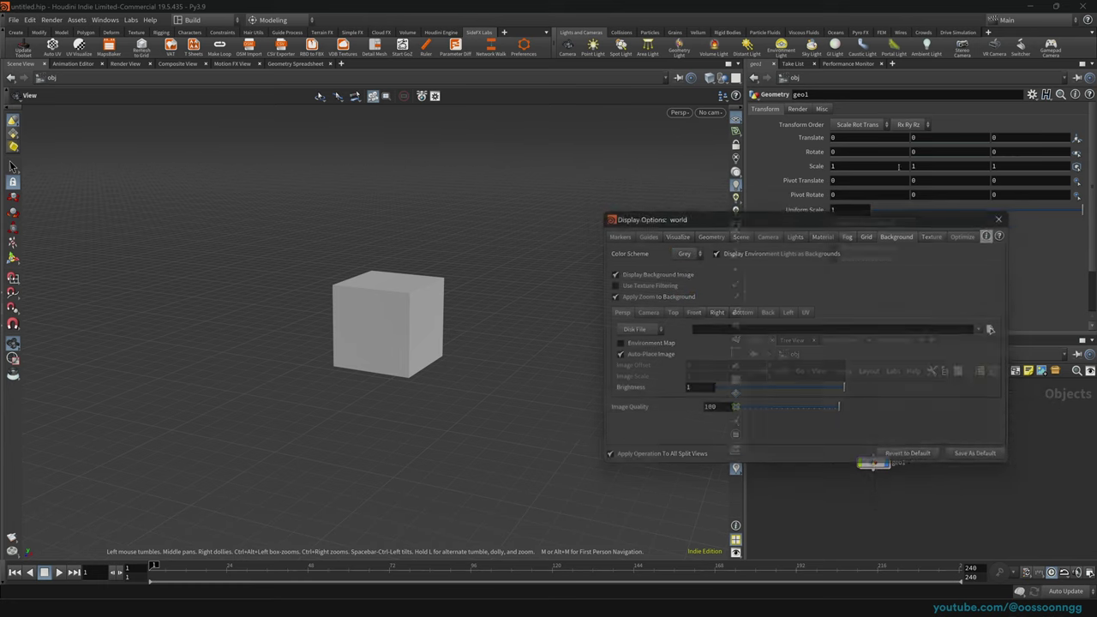
Examine the optional plugins in Labs Preferences, including Viewport Alternative Grey Background, and close the dialog.
click(524, 47)
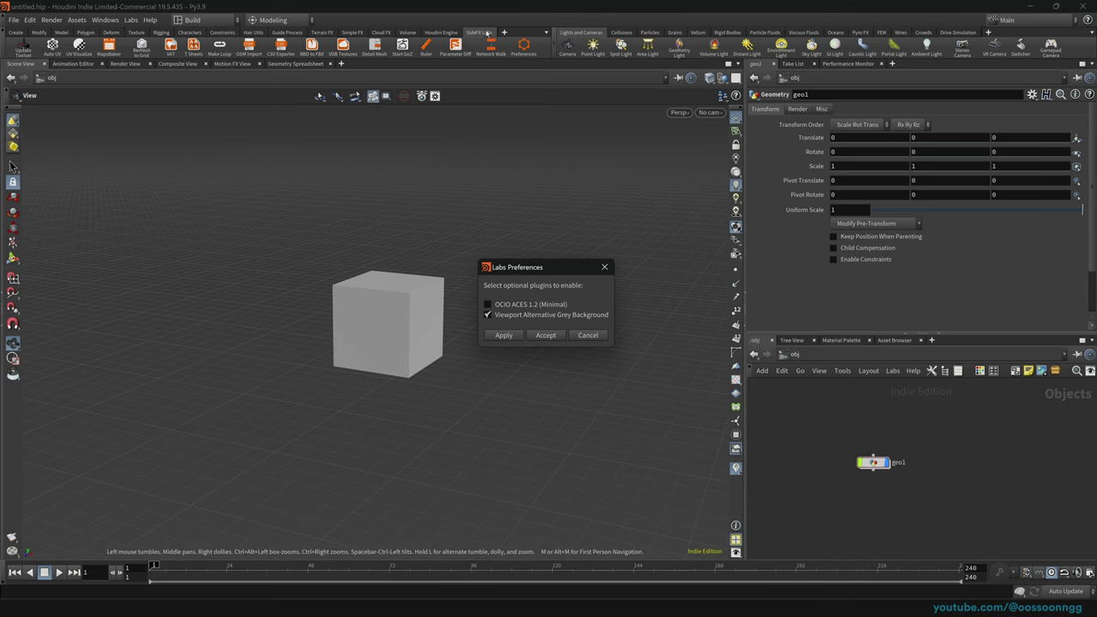
click(486, 32)
drag(557, 270, 548, 225)
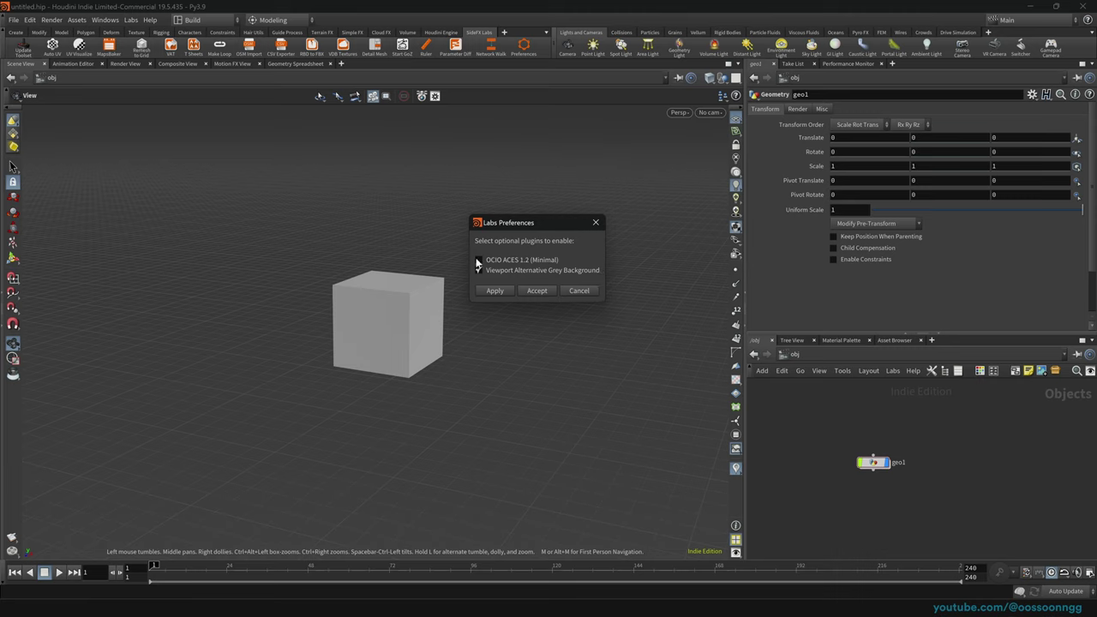
drag(531, 230, 708, 250)
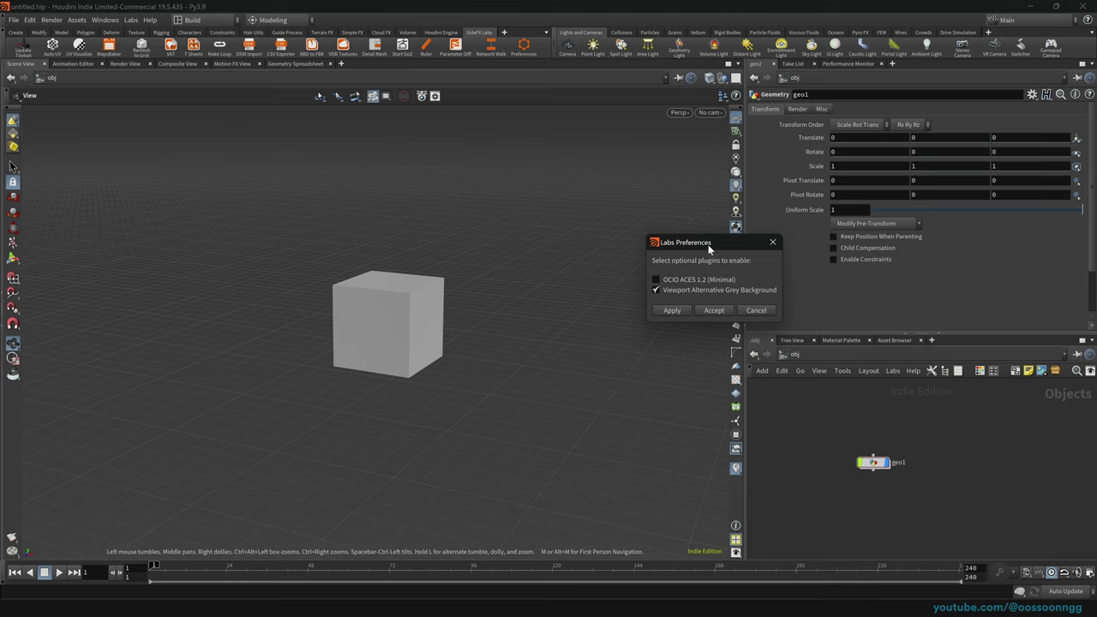
drag(708, 244, 703, 258)
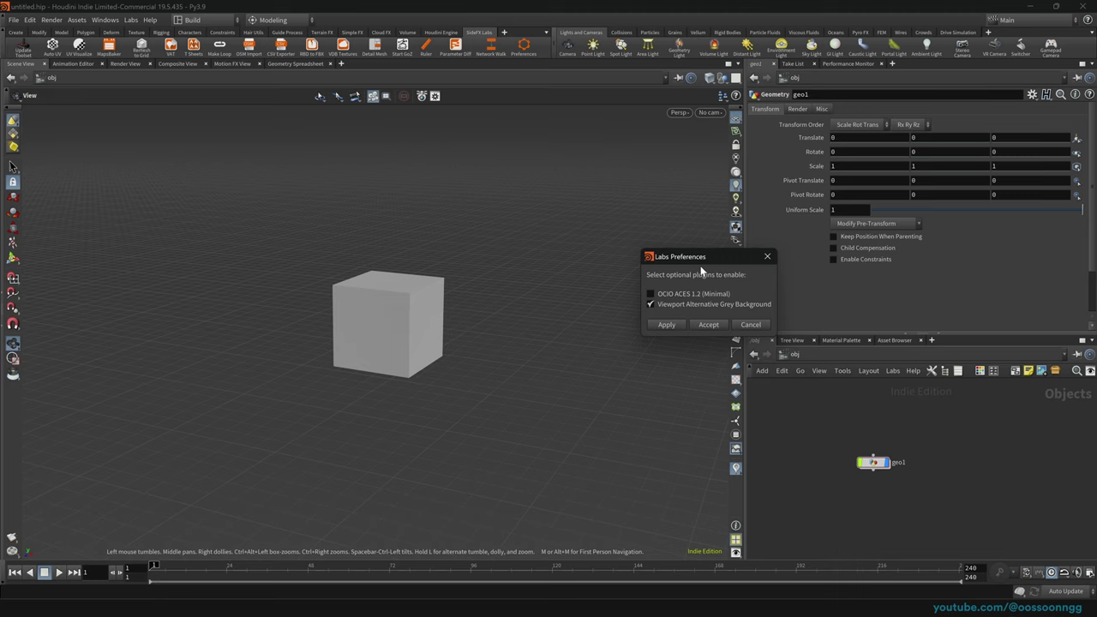
drag(706, 256, 624, 273)
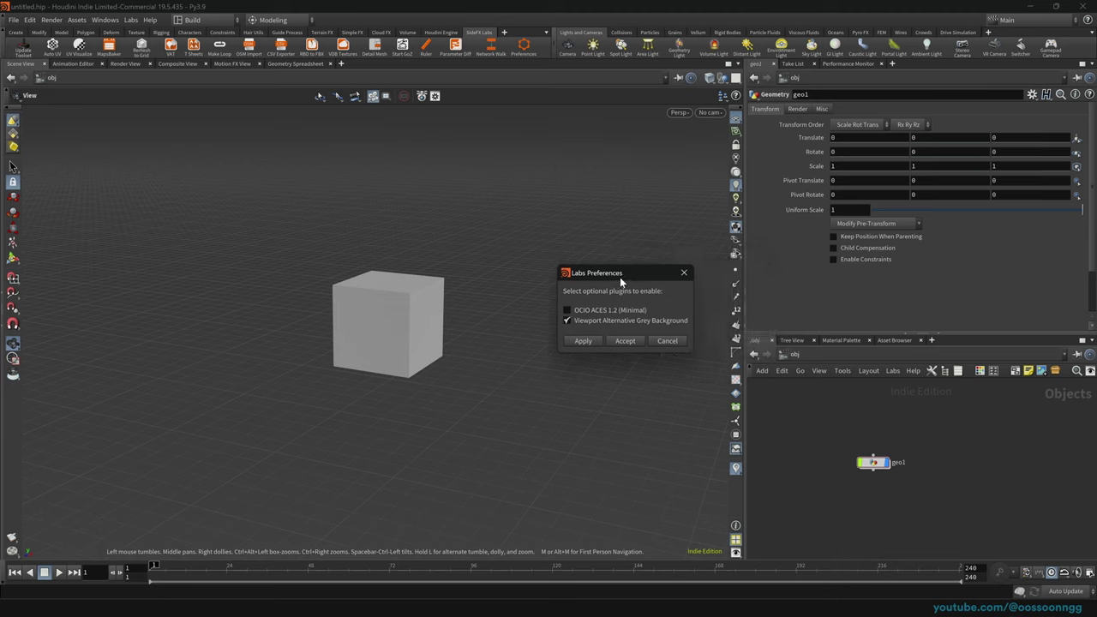
drag(624, 272, 731, 300)
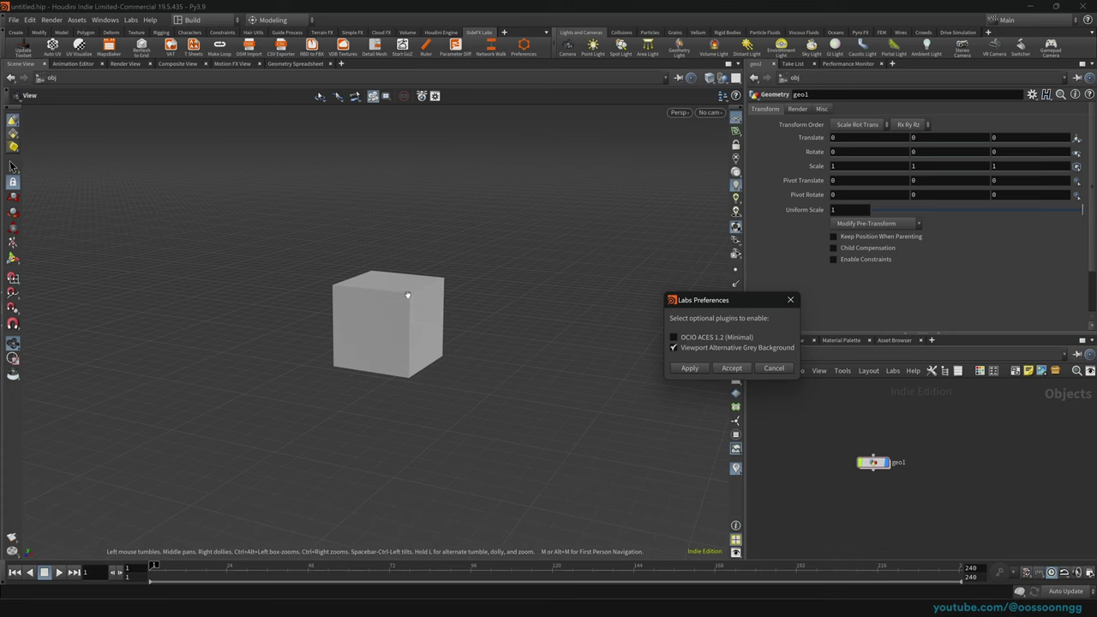
click(736, 369)
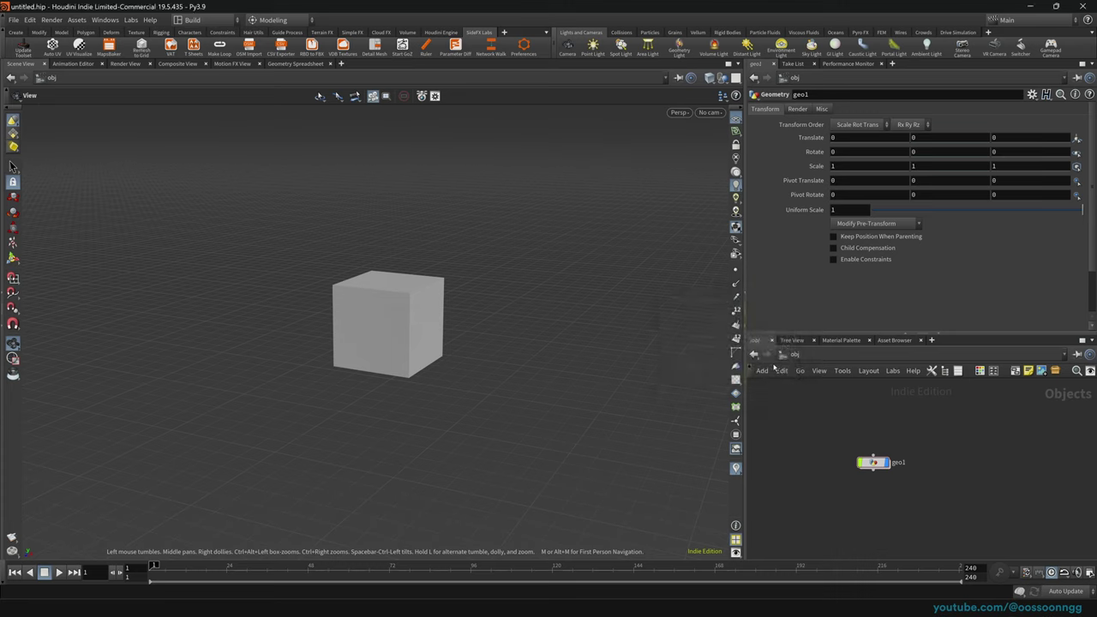
Enlarge the network editor pane and switch it from the obj network to stage.
drag(746, 313, 677, 313)
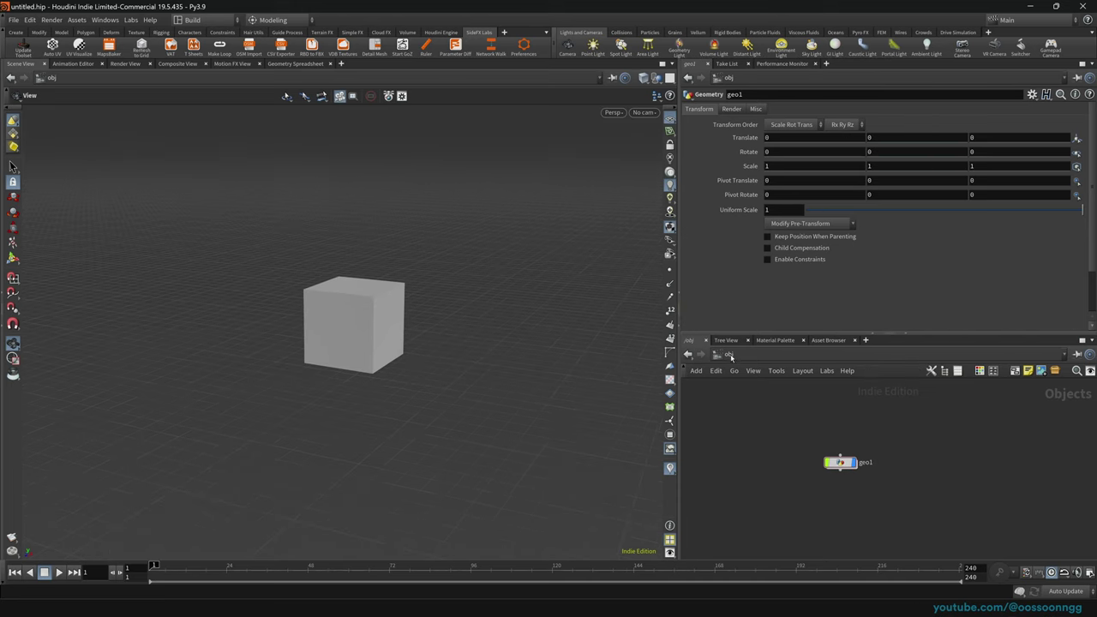
drag(812, 335, 745, 269)
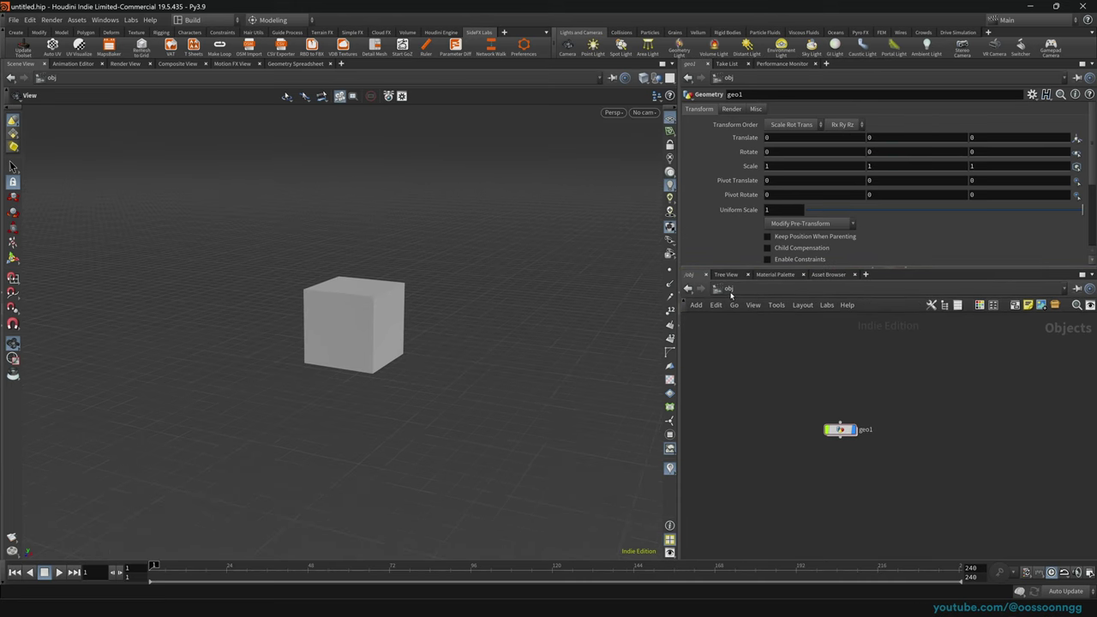
click(729, 290)
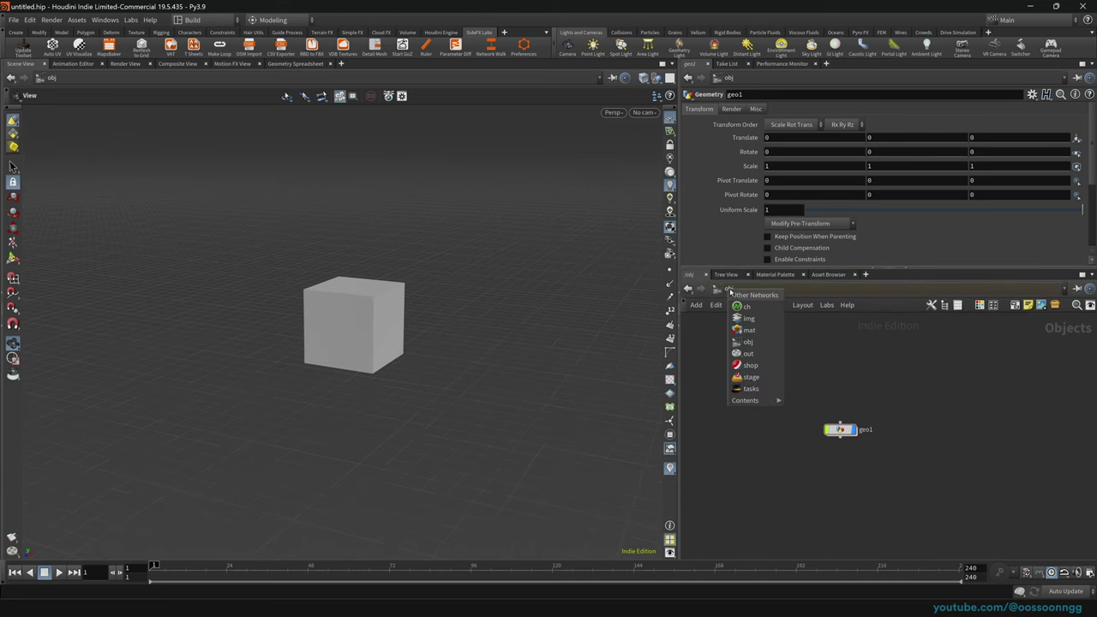
click(771, 376)
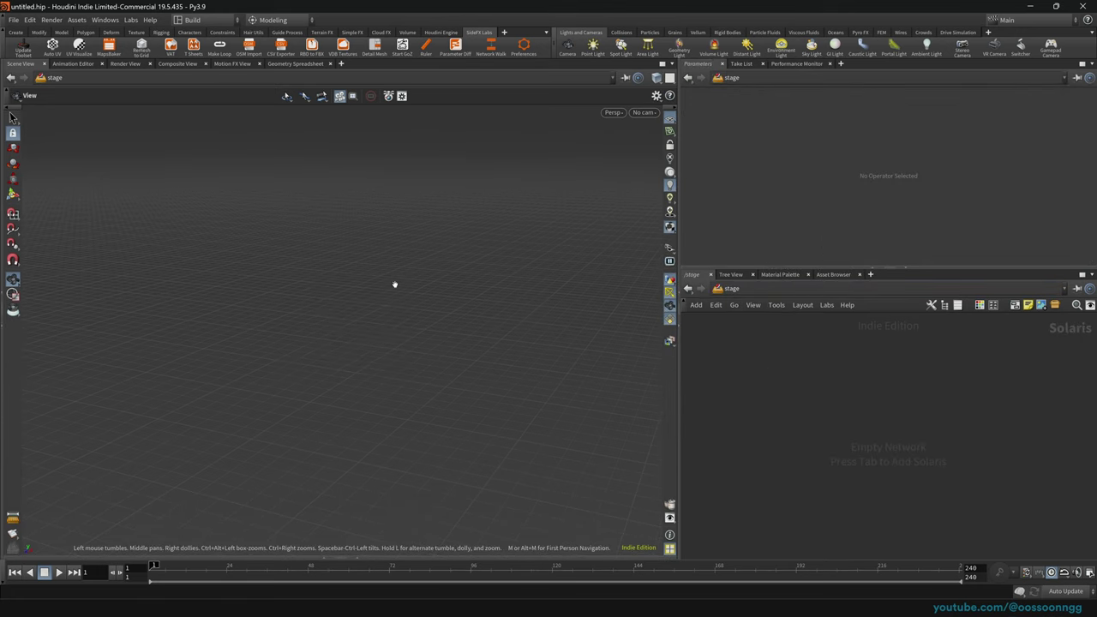
Examine the Background display options of the stage viewport and return to the obj network.
key(d)
click(419, 181)
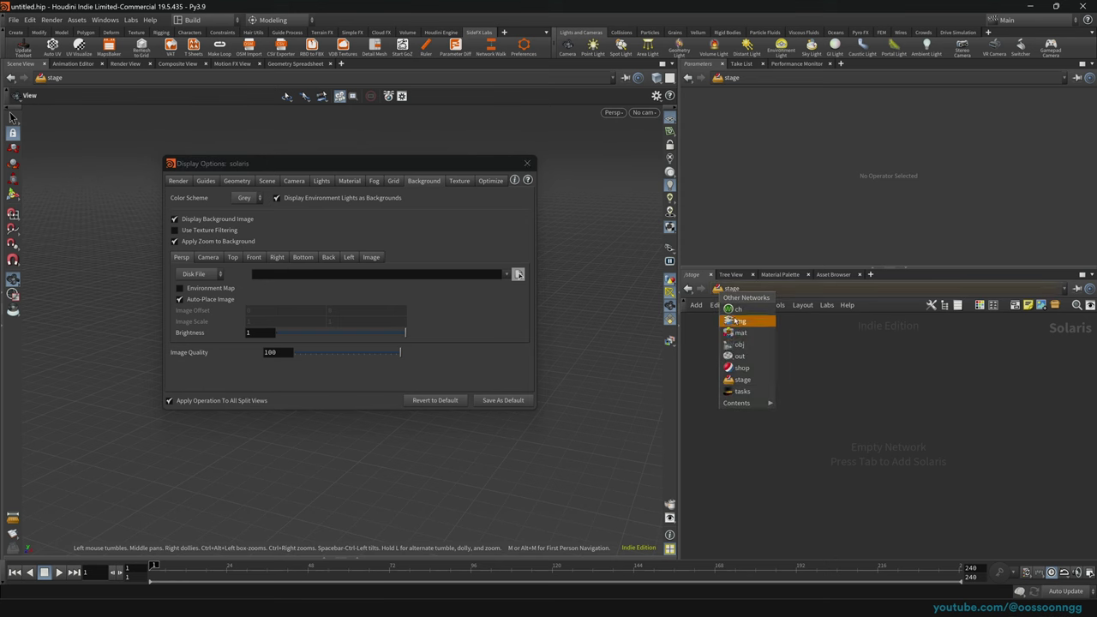
click(729, 289)
click(739, 344)
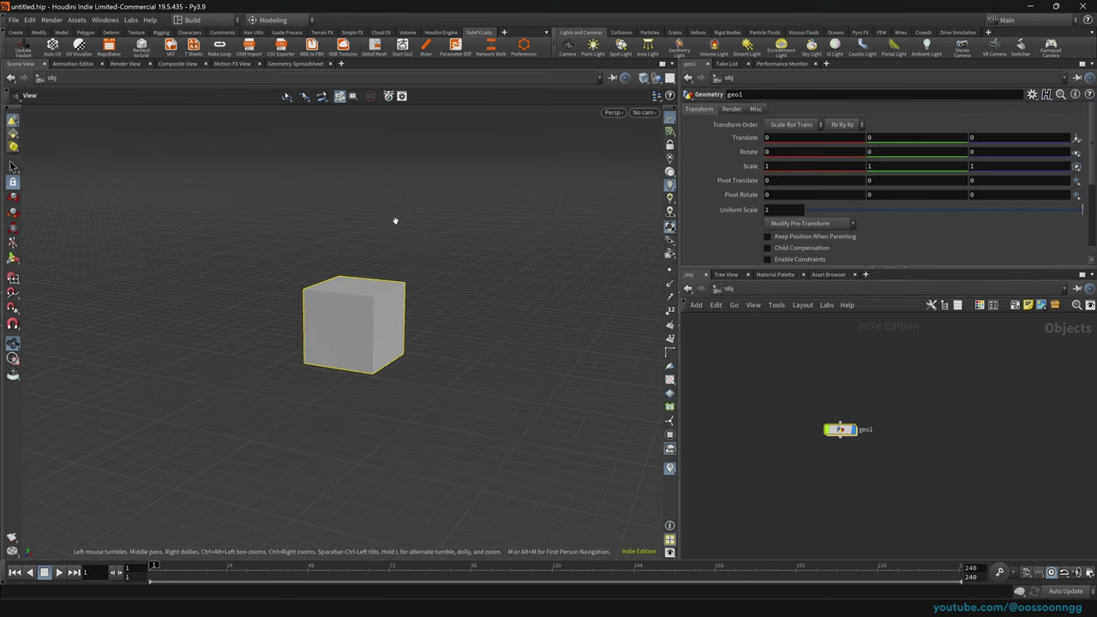
Check the obj viewport's Background display options, close them, and switch the network editor to stage.
key(d)
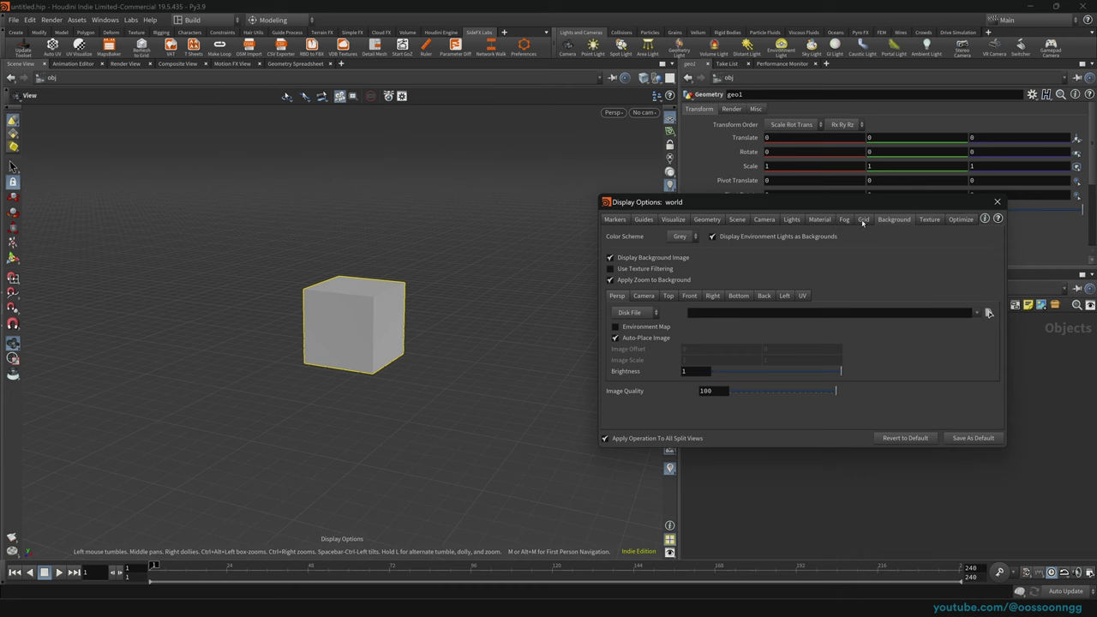
click(997, 201)
click(729, 289)
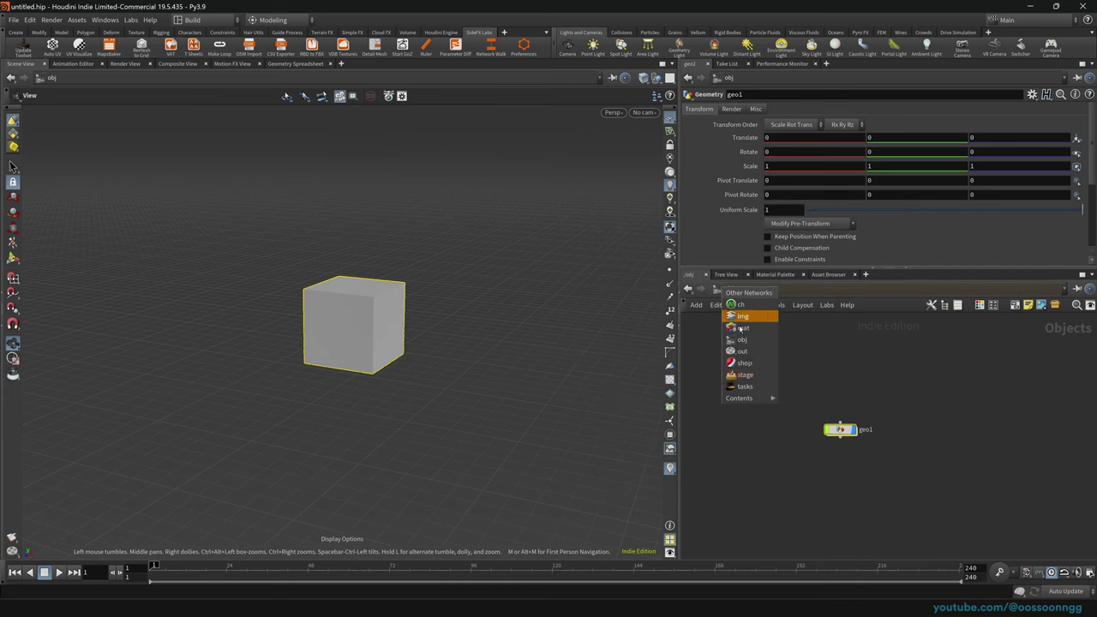
click(745, 374)
Try the Light color scheme in the stage viewport's Background display options.
key(d)
click(245, 198)
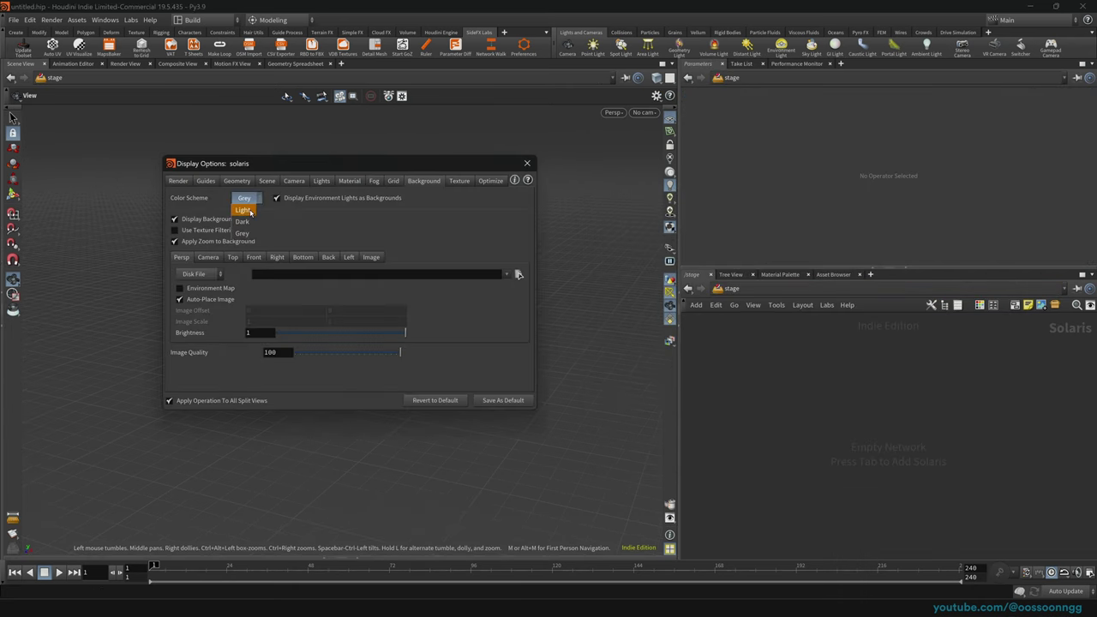
click(244, 210)
drag(205, 163, 604, 234)
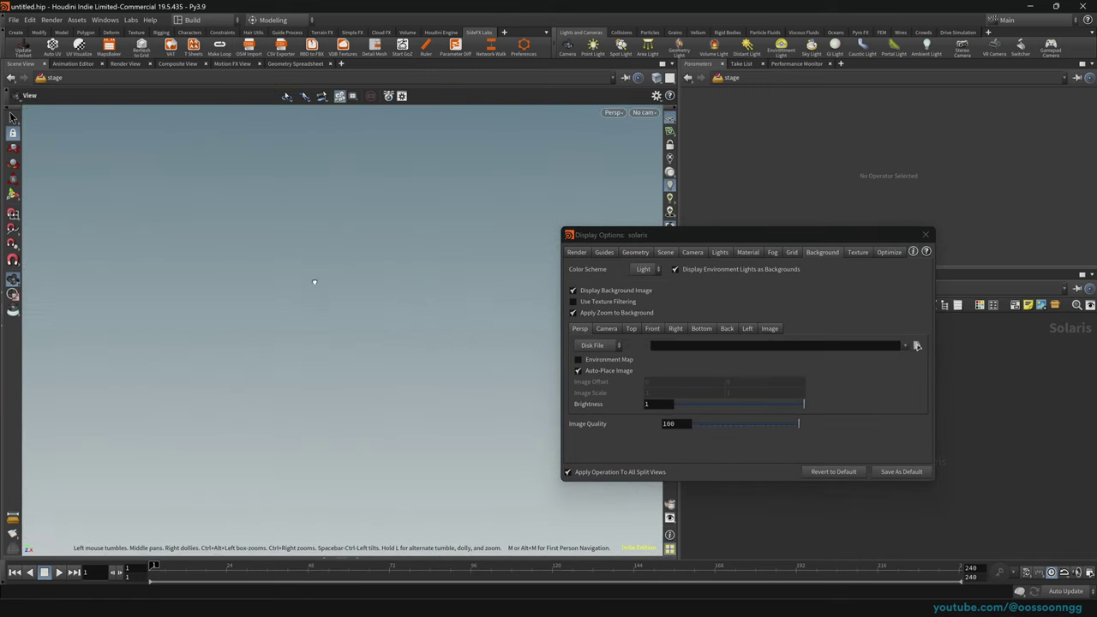
click(643, 269)
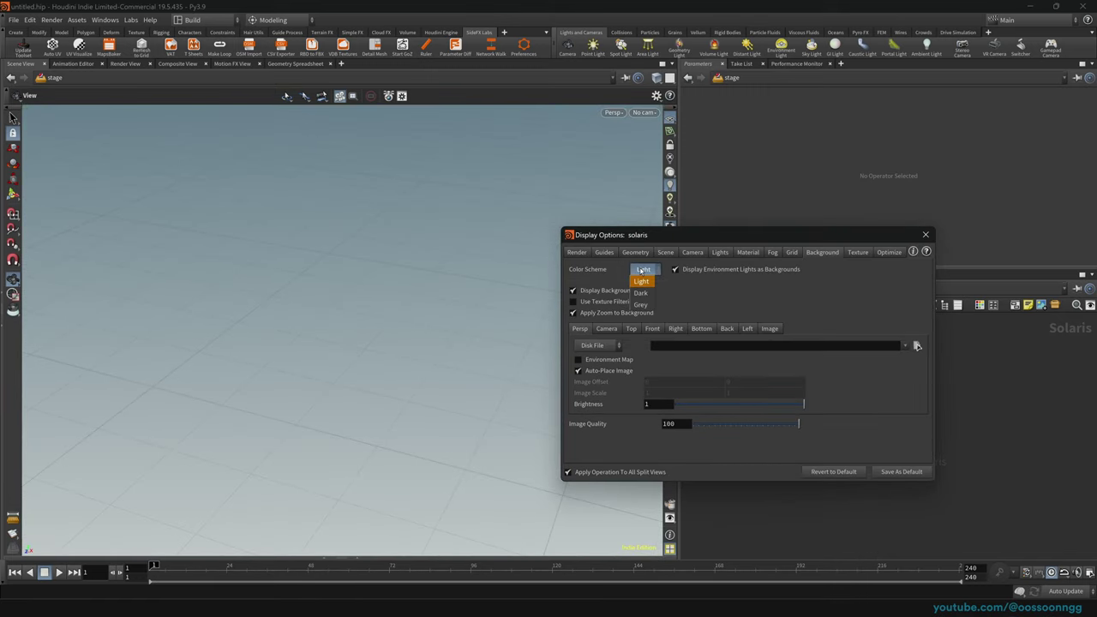
click(640, 271)
drag(661, 236, 310, 163)
click(719, 289)
click(748, 377)
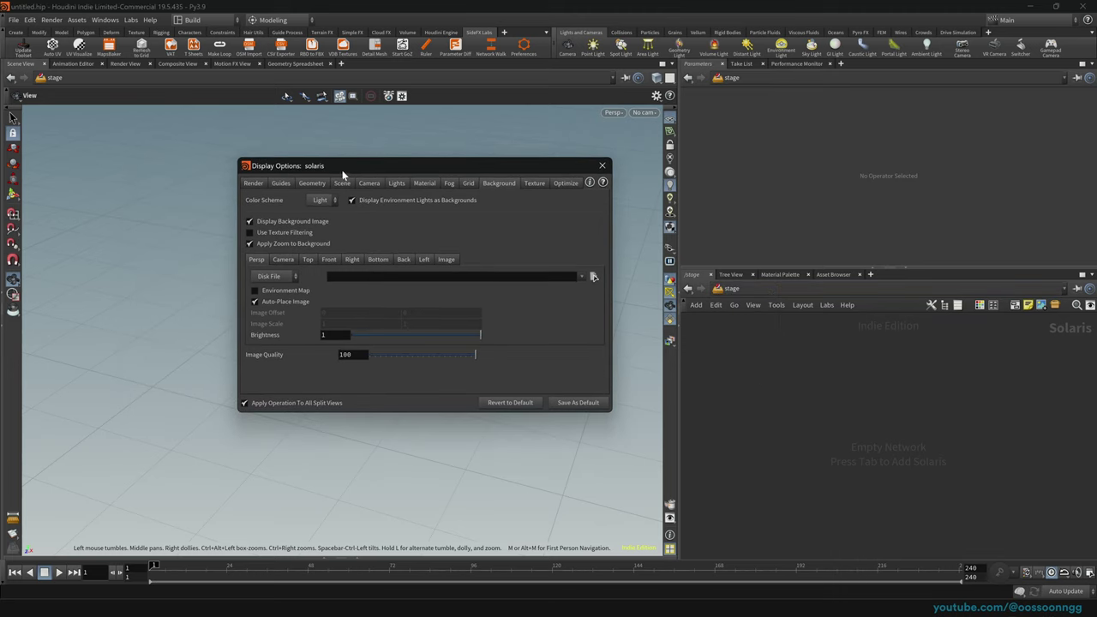
Set the stage viewport's color scheme to Grey, save the display options as default, and close the dialog.
click(320, 200)
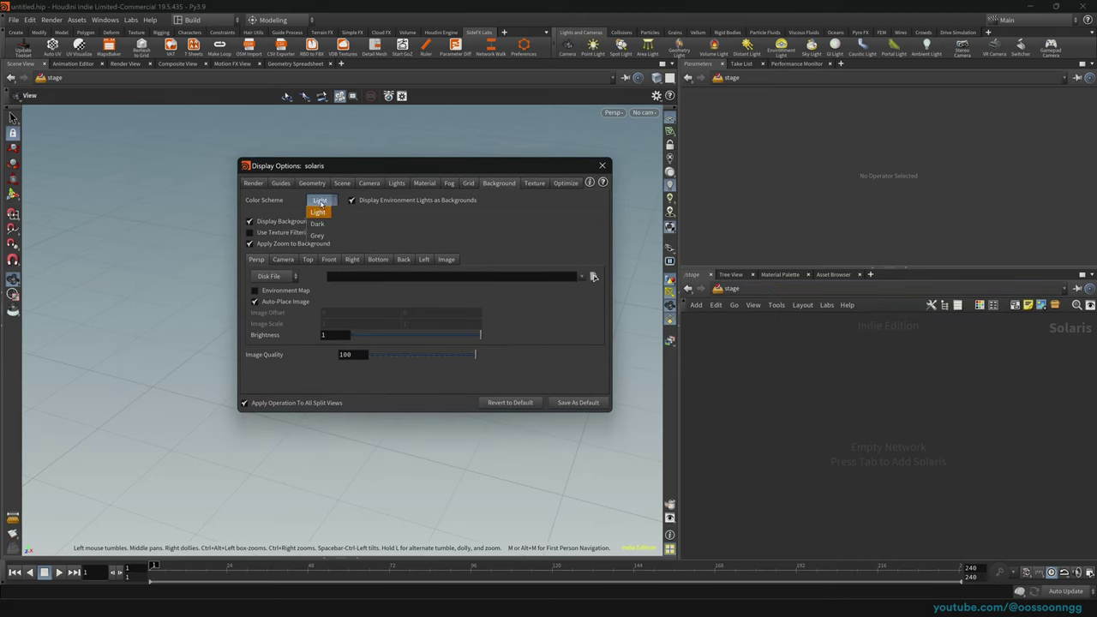
click(318, 233)
click(568, 402)
key(Return)
click(603, 165)
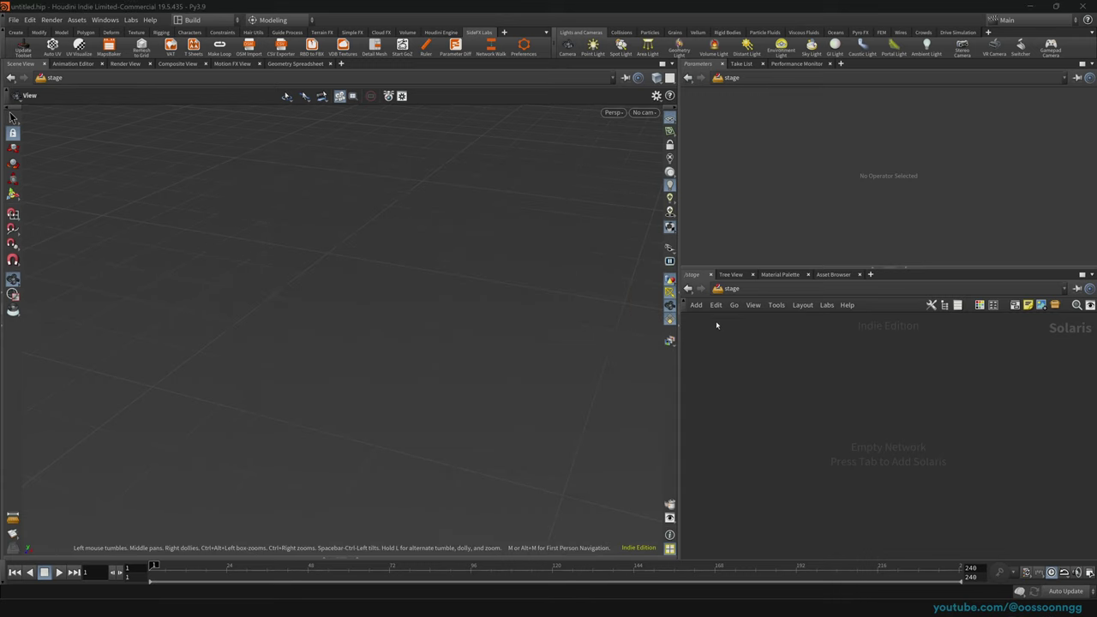
Switch the network editor to the out network and widen the parameter and network panes.
click(731, 289)
click(758, 357)
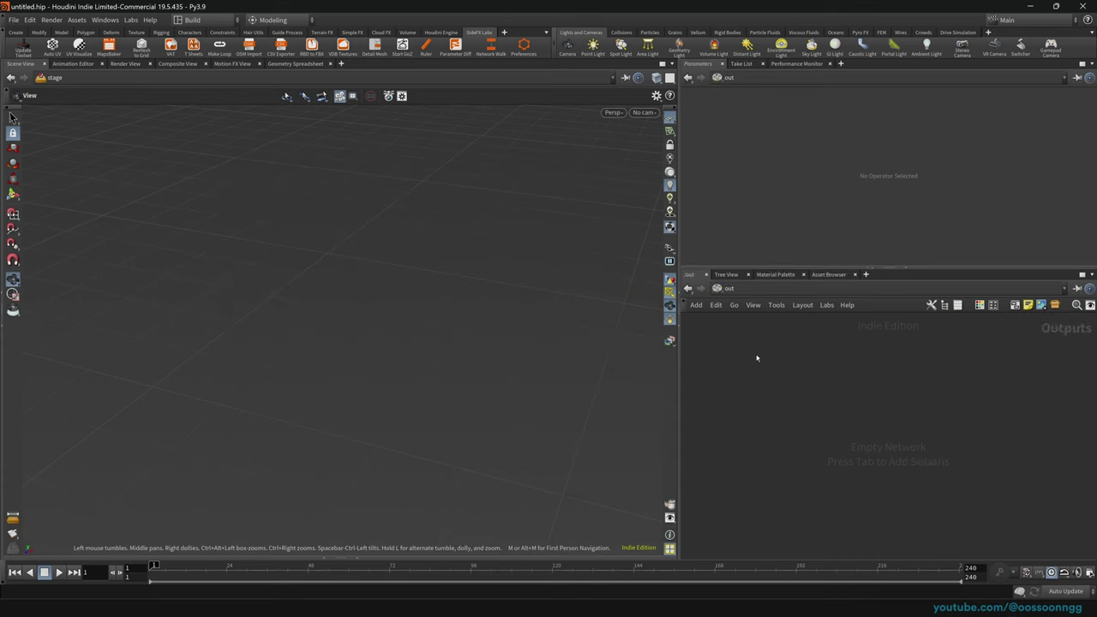
drag(678, 291, 588, 319)
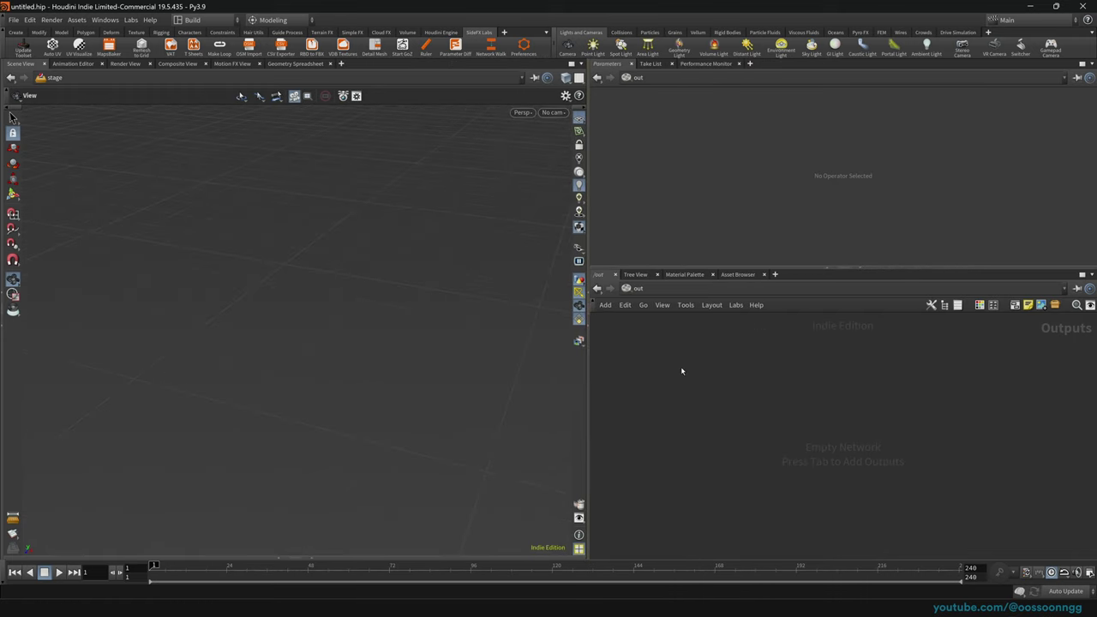
Collapse and restore the main menu bar, the shelves and the viewport's operation toolbar.
click(7, 48)
click(8, 32)
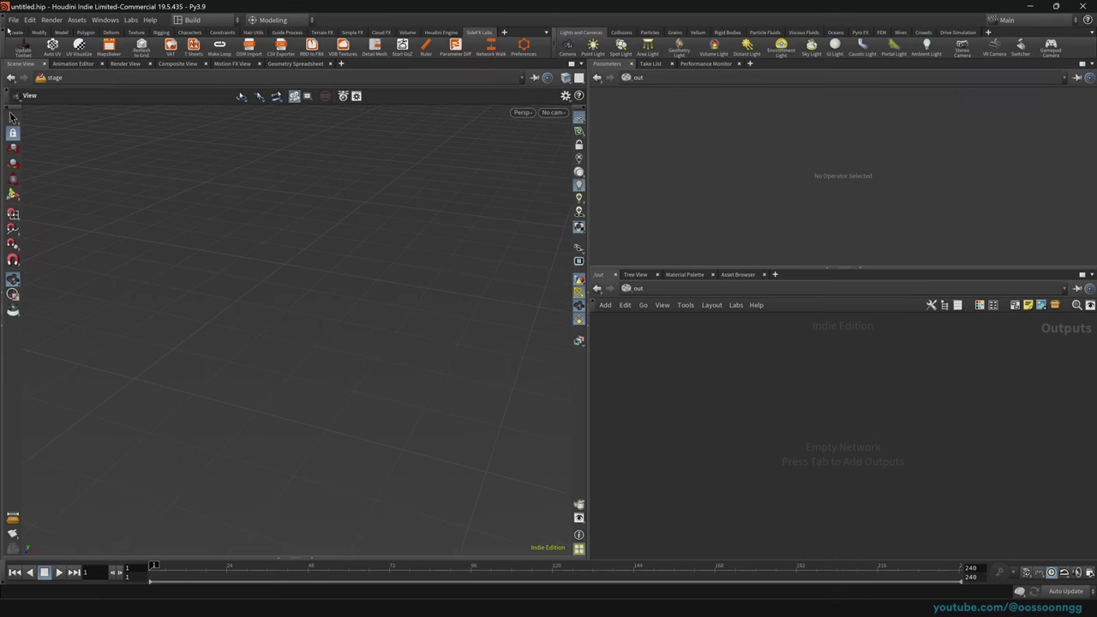
click(7, 35)
click(664, 31)
click(7, 22)
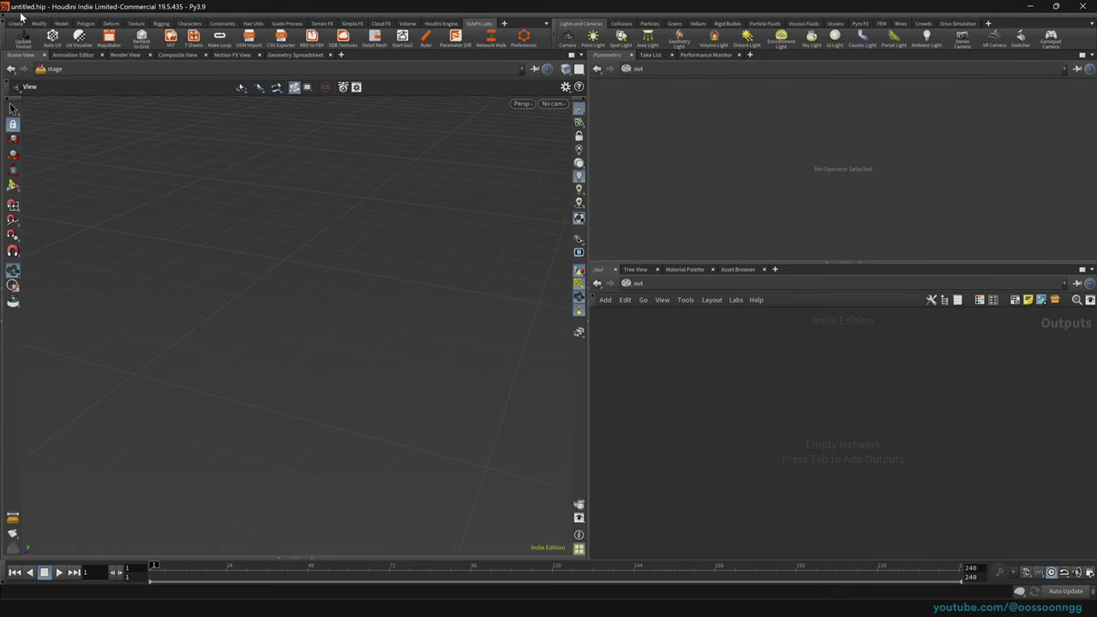
click(20, 15)
click(10, 90)
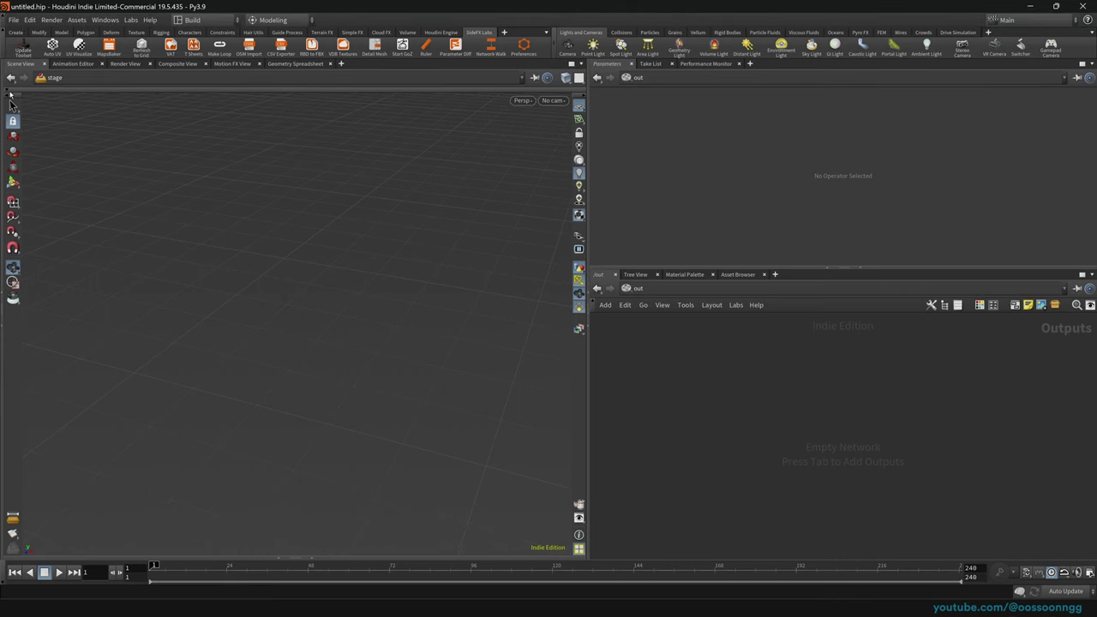
click(11, 91)
Close the network editor, Tree View and Parameters panes, and show the Motion FX View.
click(611, 274)
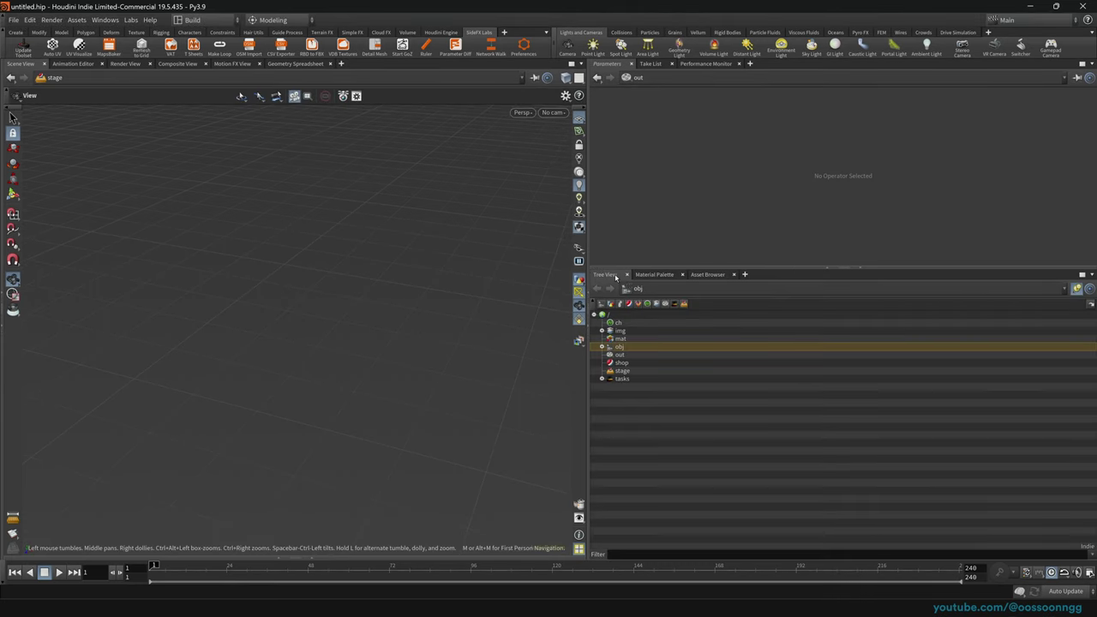
click(626, 274)
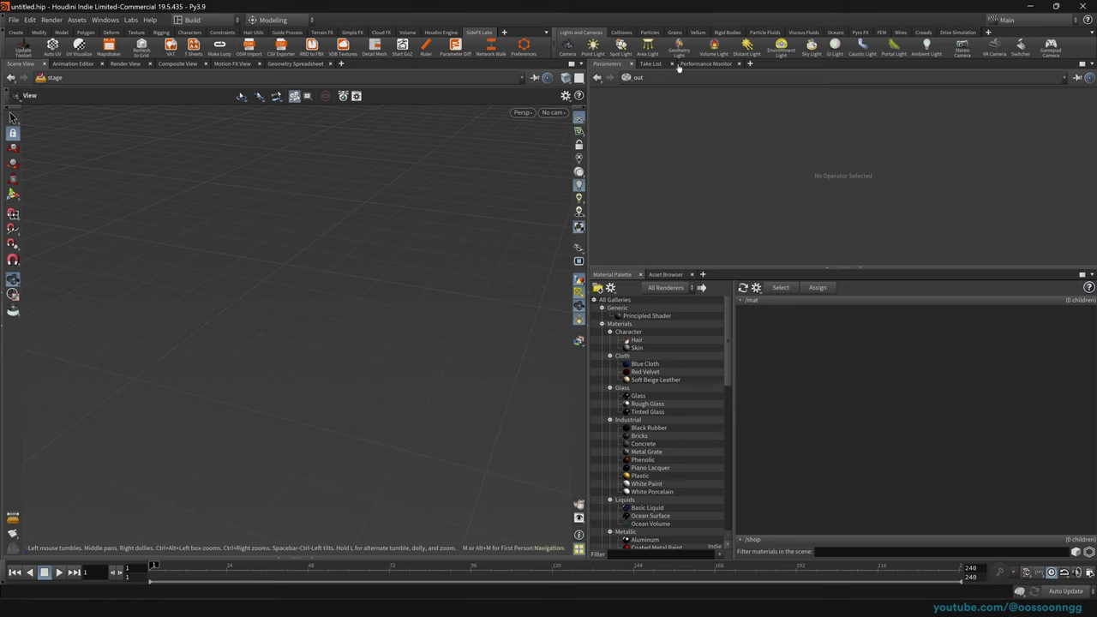
click(630, 63)
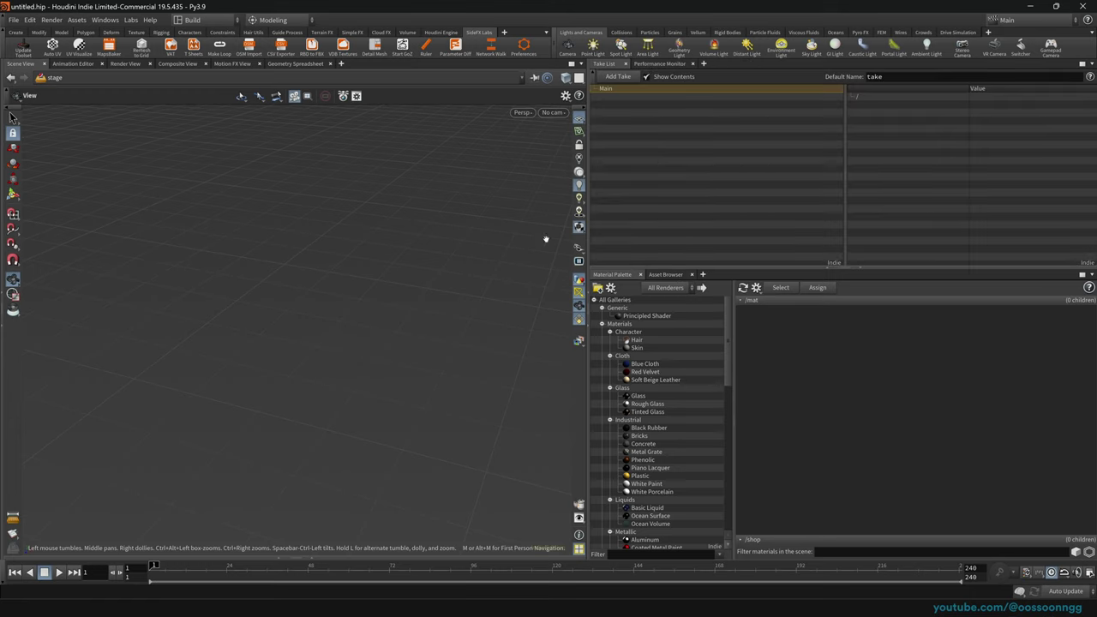
click(230, 64)
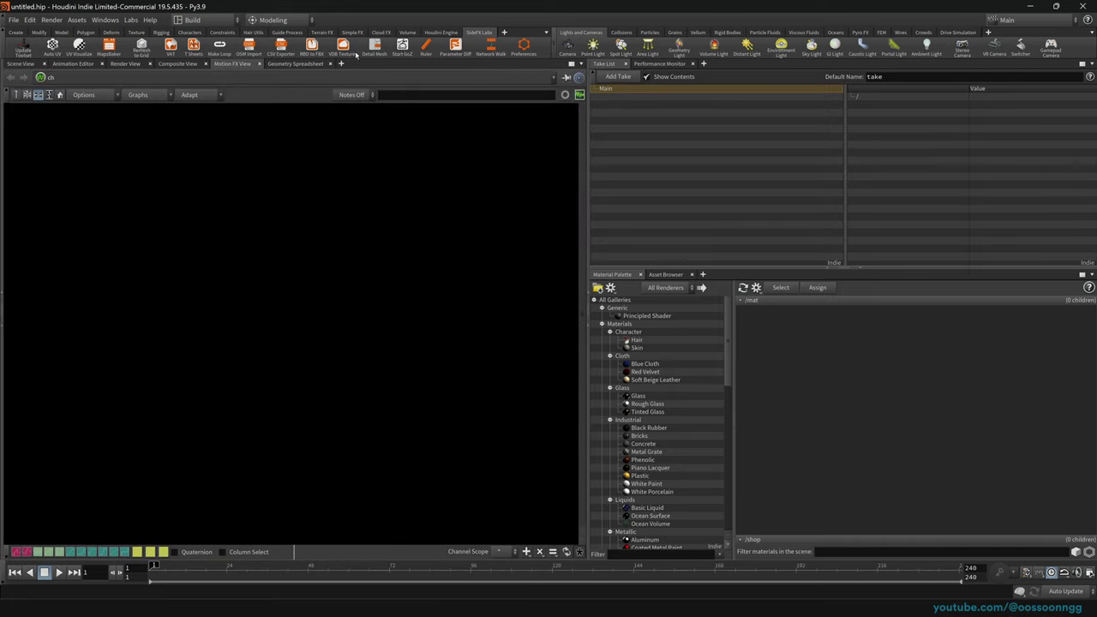
Reload the current Build desktop to restore its default pane layout.
click(205, 23)
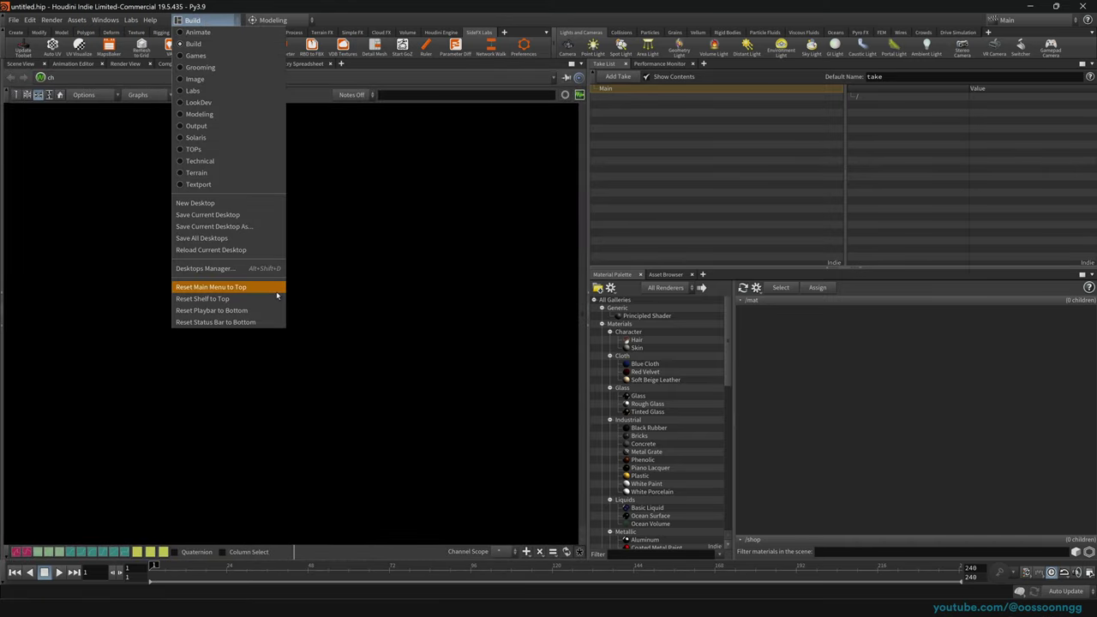
click(263, 254)
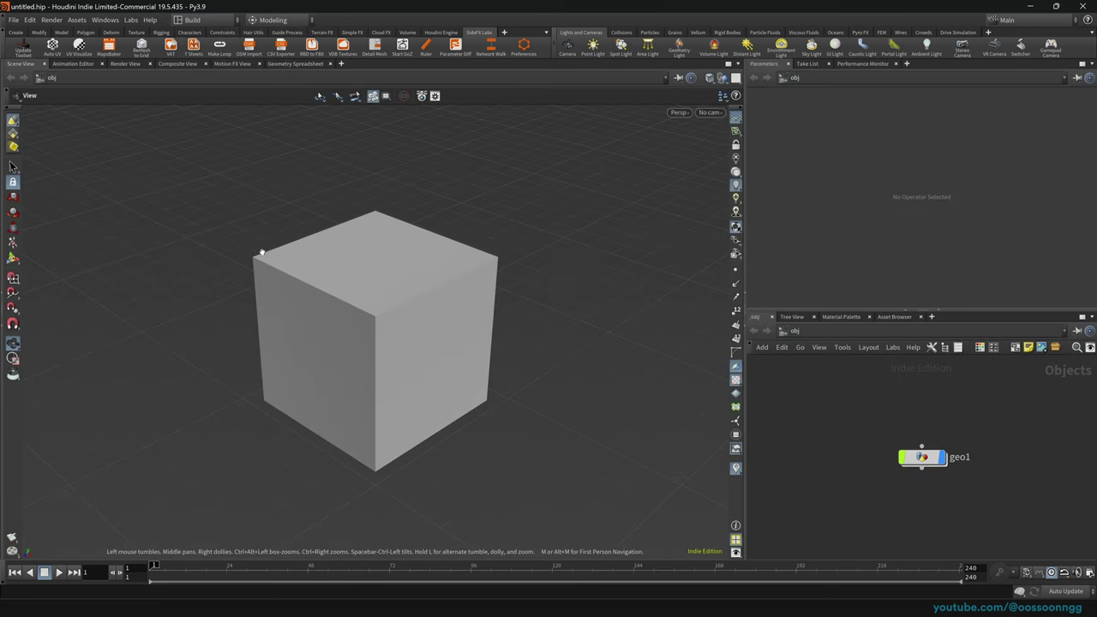
click(198, 20)
click(203, 33)
Widen the parameter and network panes, make the network editor taller, and reposition the geo1 node.
mouse_move(744, 317)
mouse_down()
mouse_move(519, 317)
mouse_move(633, 316)
mouse_up()
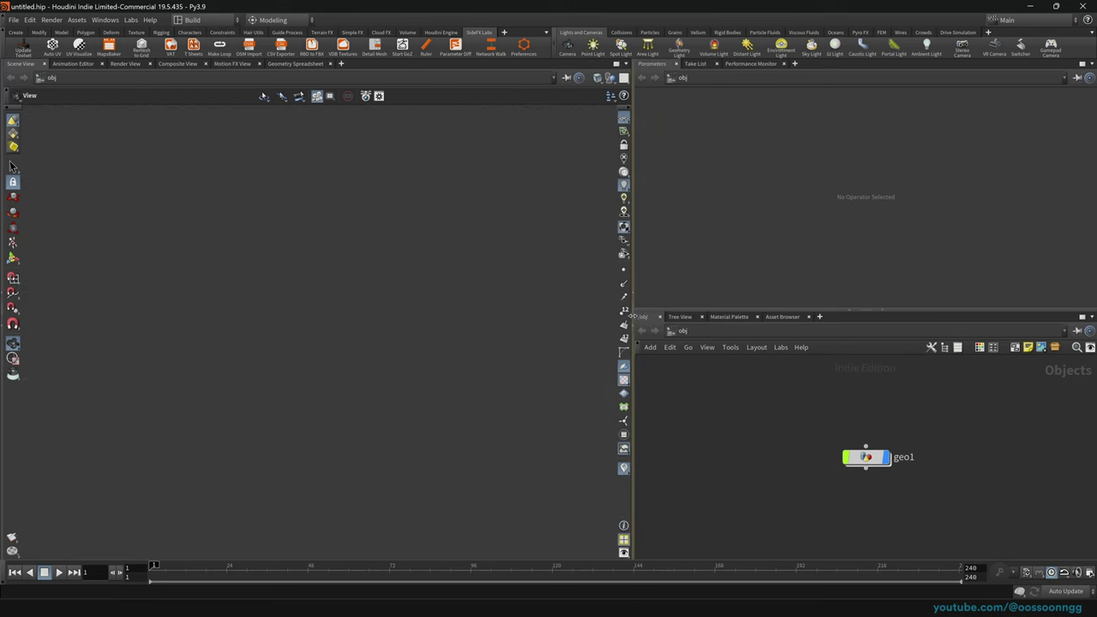
scroll(347, 333, down, 3)
middle_drag(342, 359, 347, 349)
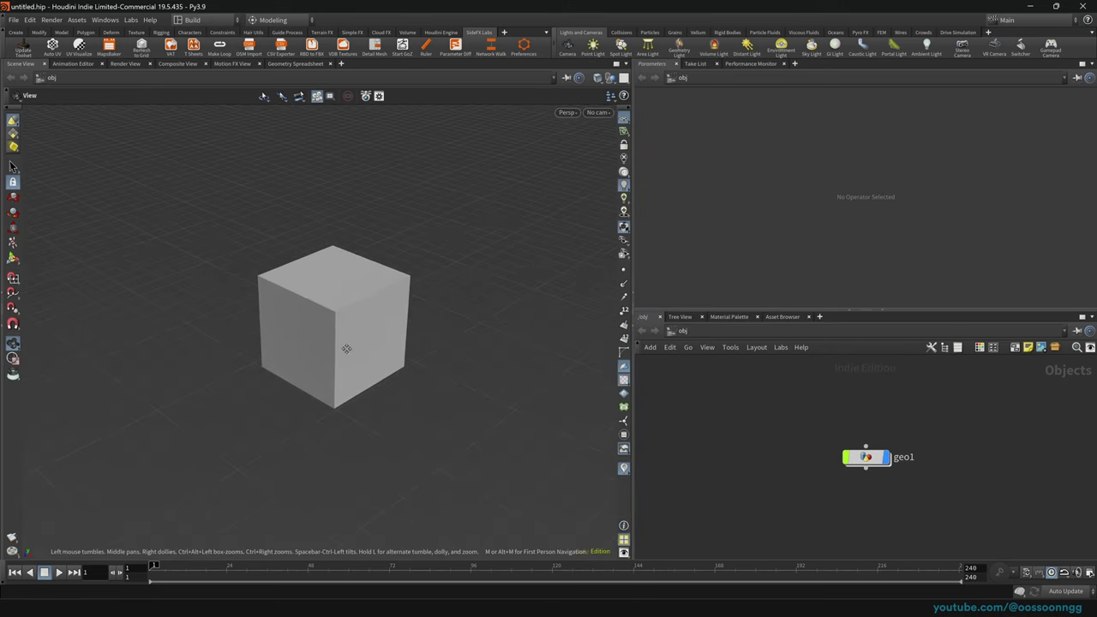
drag(382, 313, 354, 310)
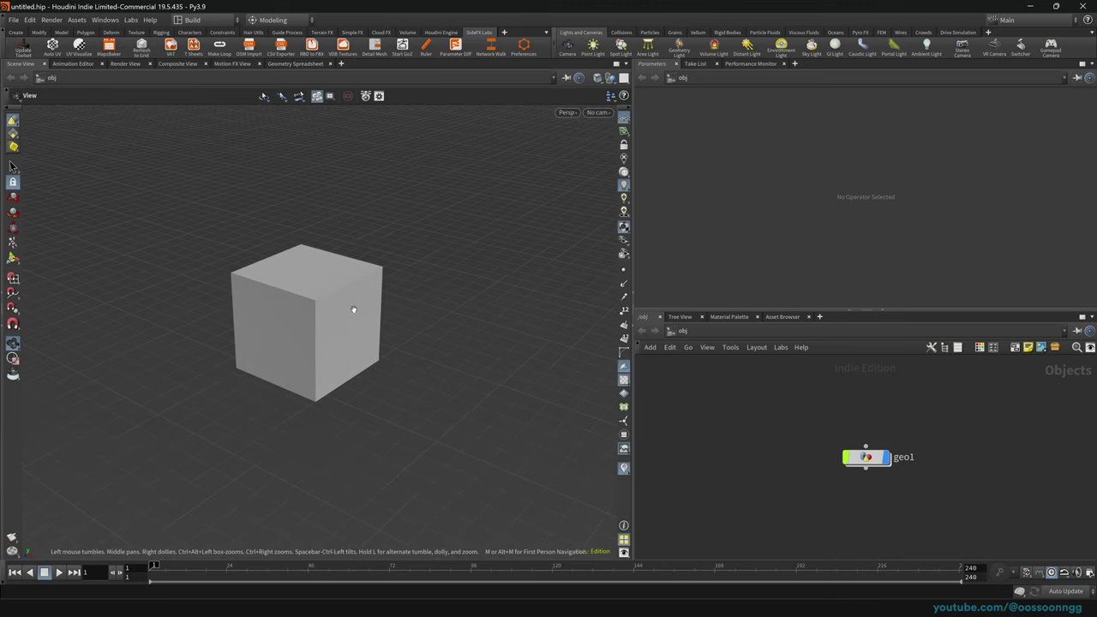
drag(864, 312, 865, 295)
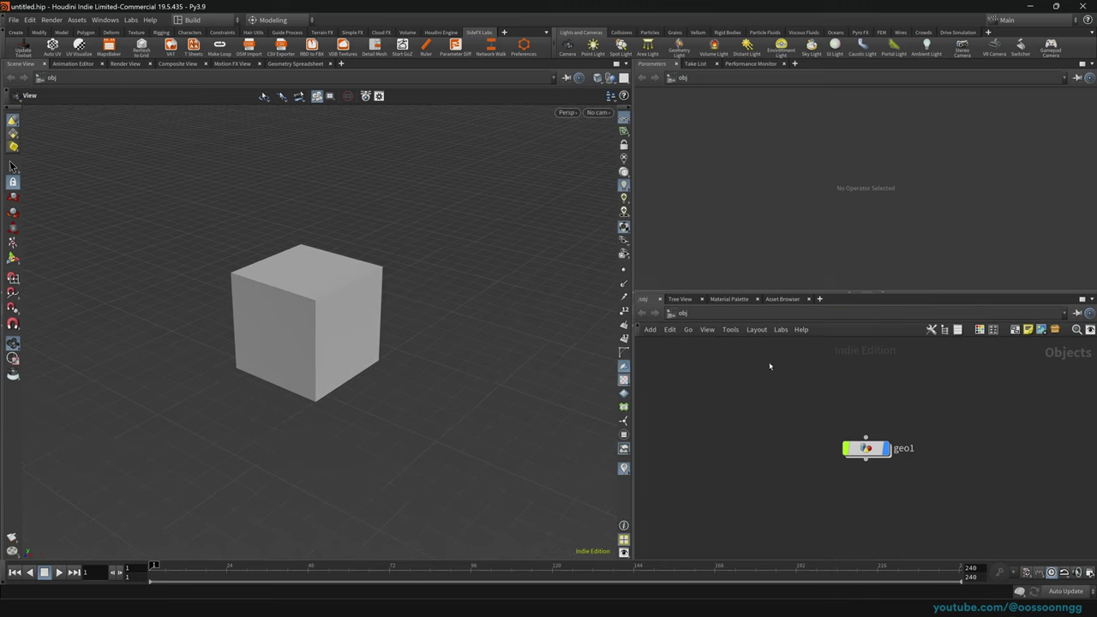
click(861, 449)
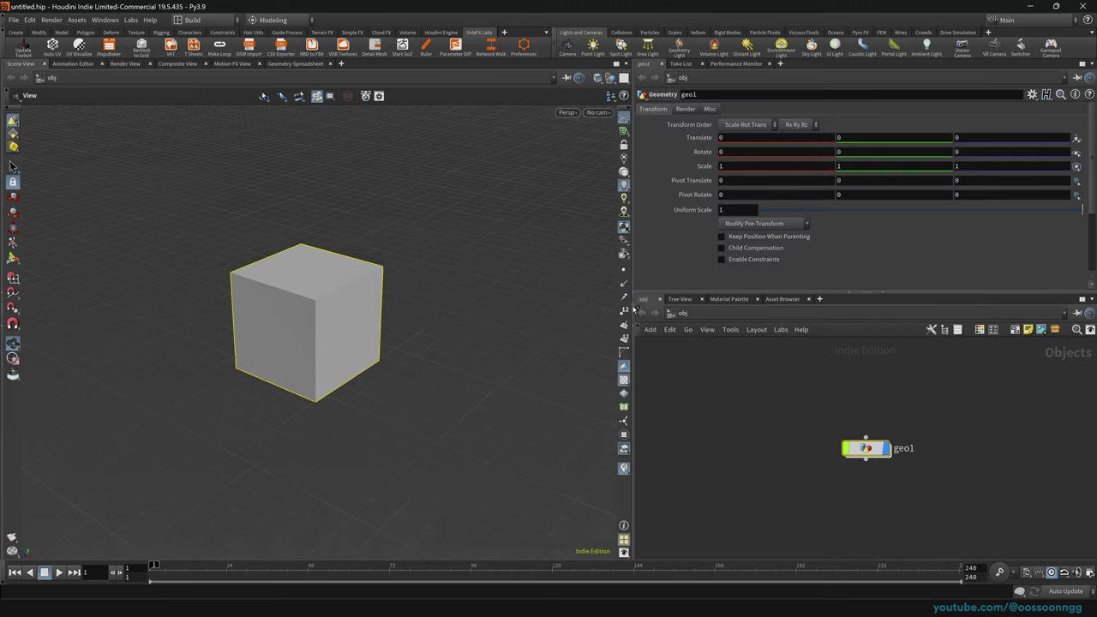
drag(634, 317, 608, 319)
drag(853, 447, 756, 440)
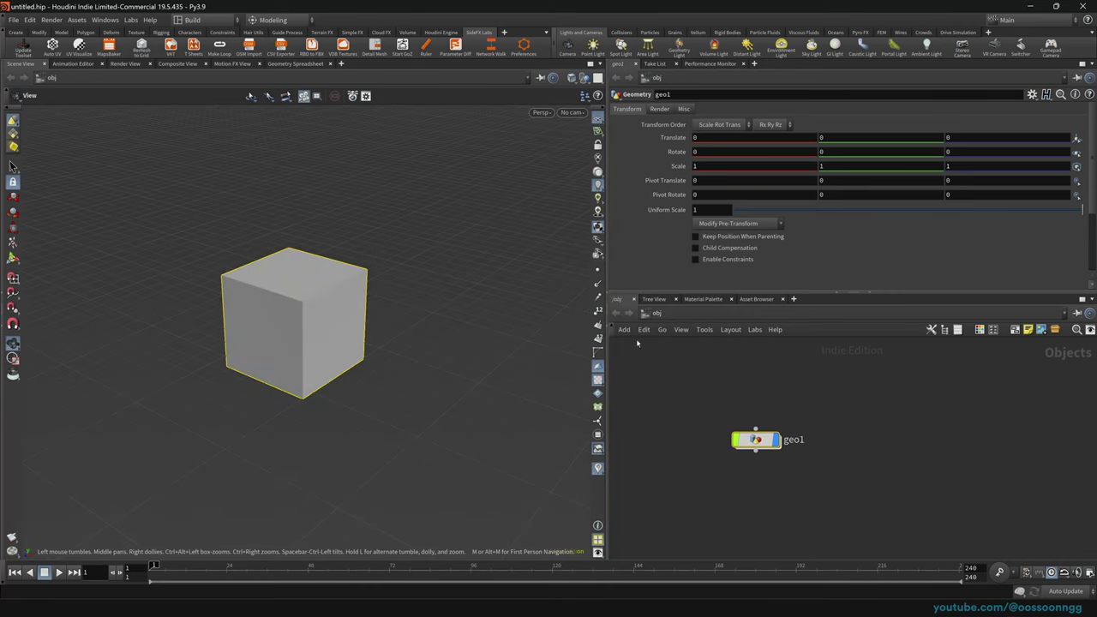
Switch the network editor to stage and add a Scene Import (All) node.
click(655, 313)
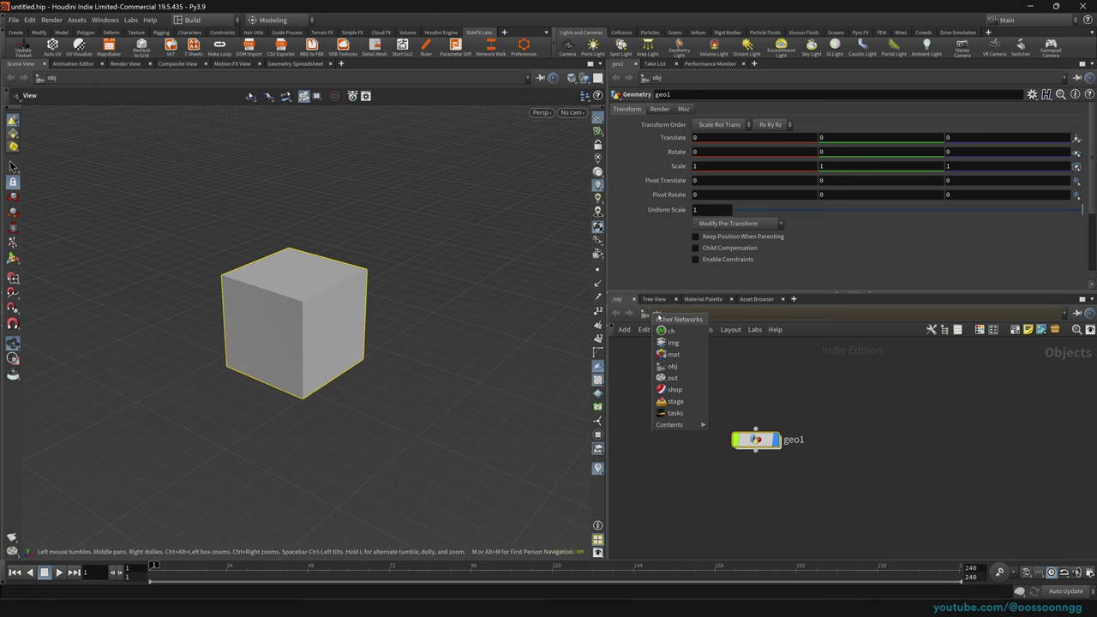
click(675, 401)
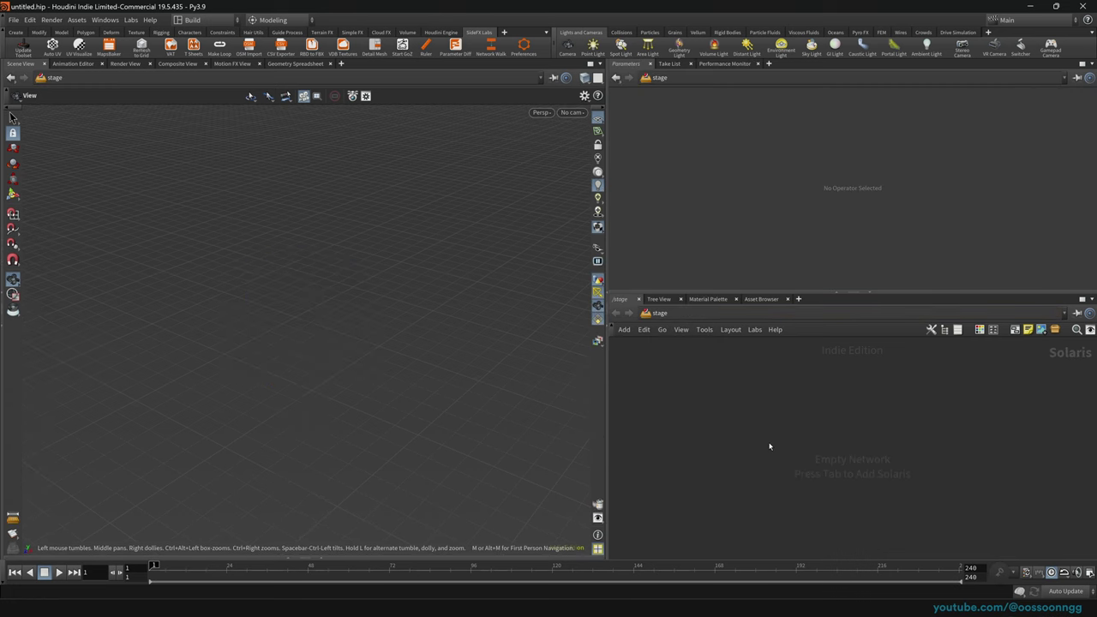
key(Tab)
text(impor)
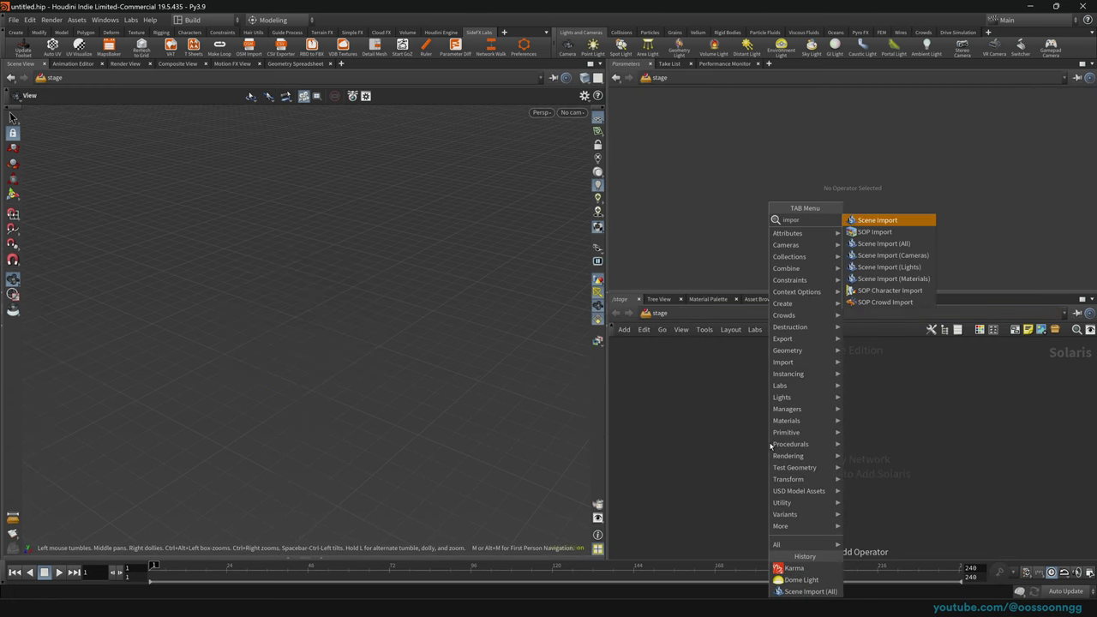
key(Down)
key(Down)
key(Return)
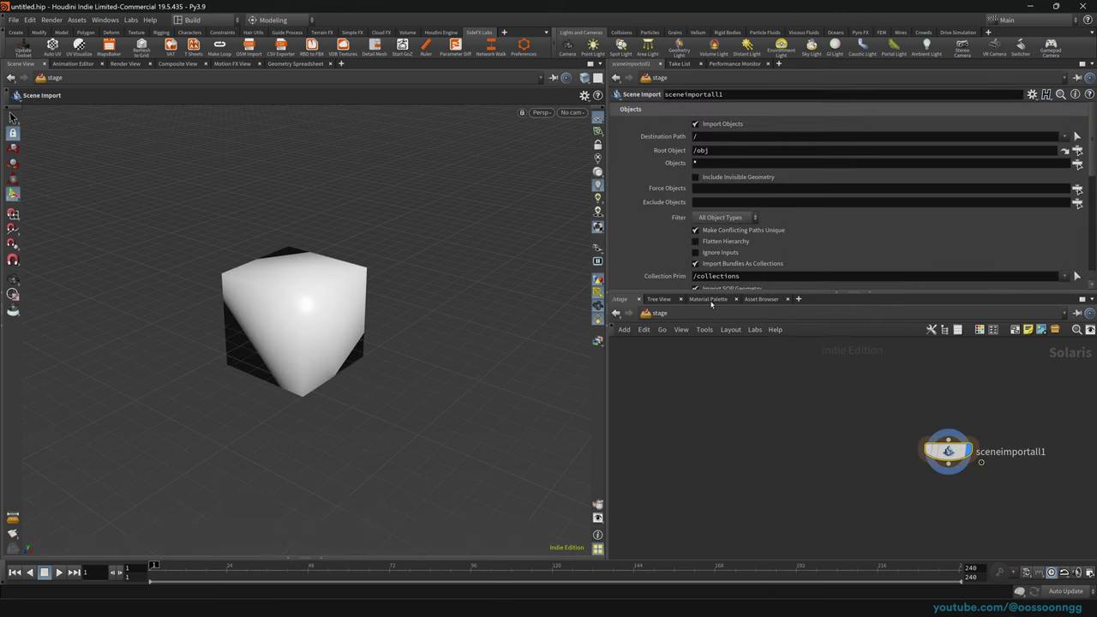
Add a Dome Light node connected below the scene import node.
key(Tab)
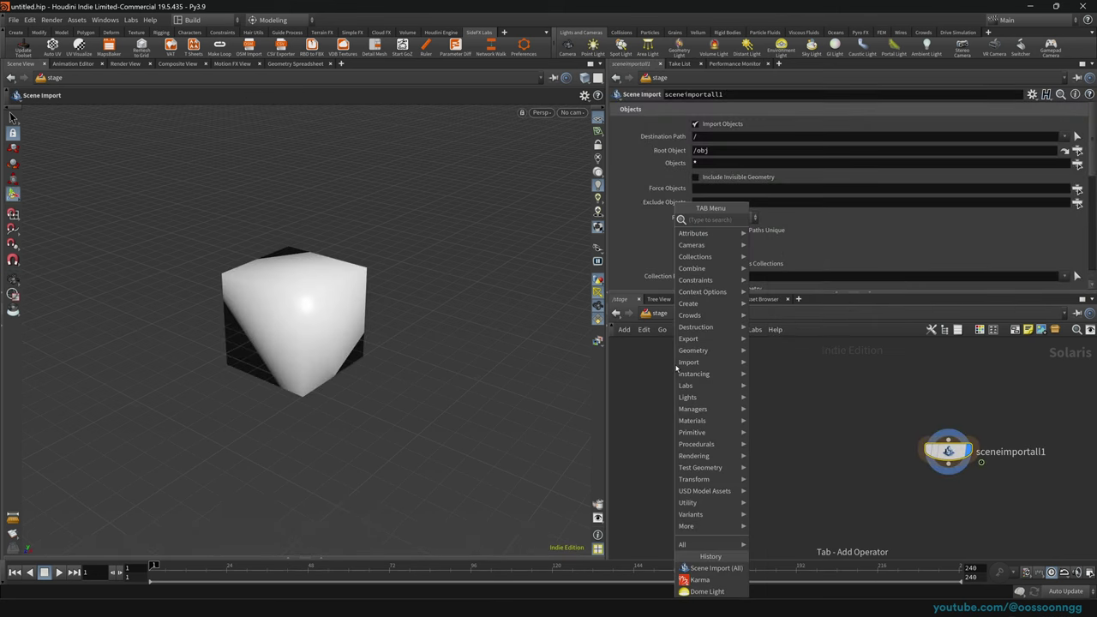
mouse_move(712, 216)
click(775, 229)
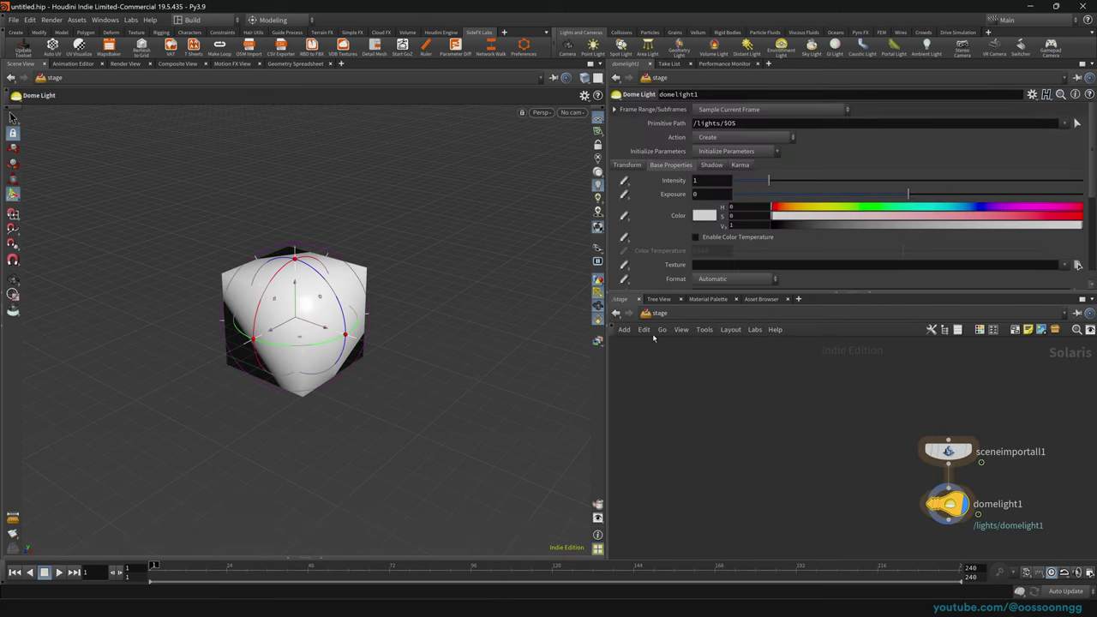
Set the dome light's texture to HDRIHaven_lenong_1_2k.rat from the $HFS/houdini/pic/hdri/ folder.
click(1077, 266)
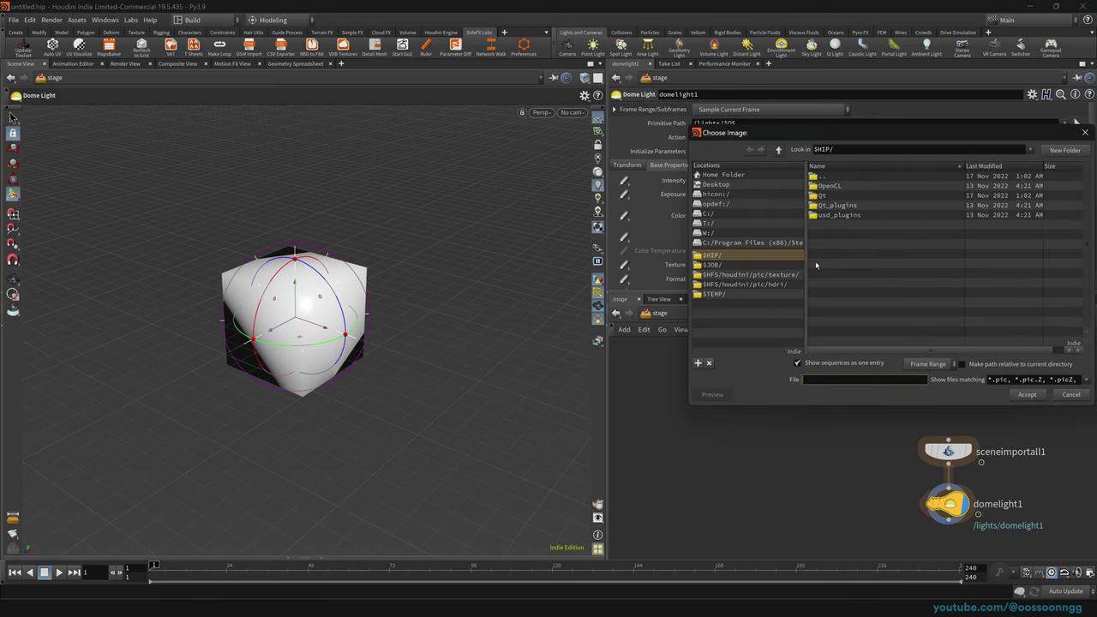
click(866, 195)
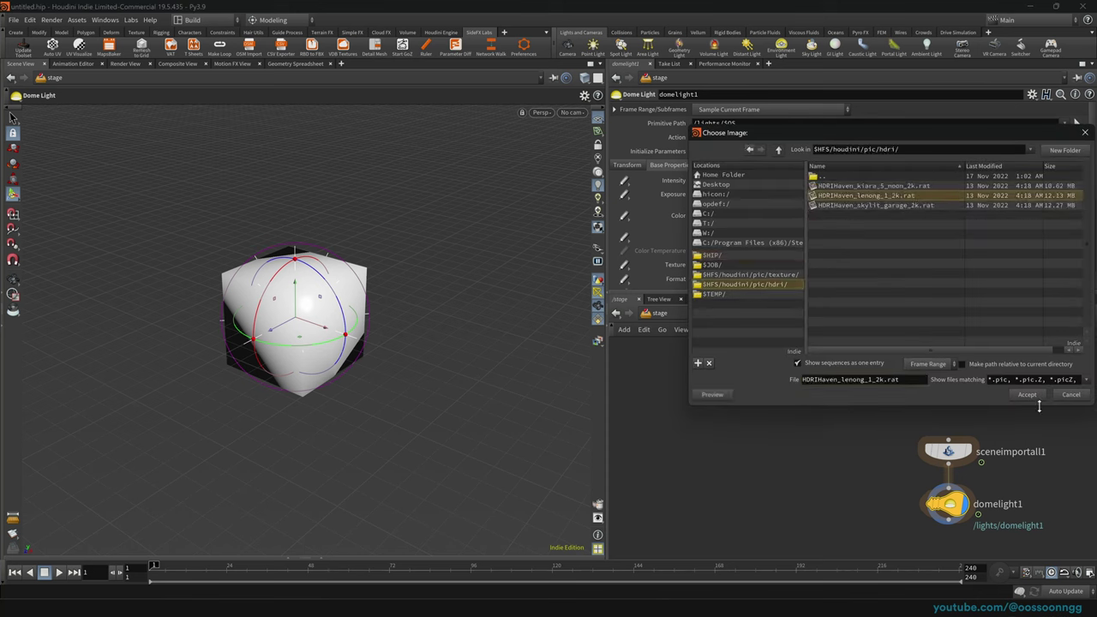
click(1026, 394)
middle_drag(840, 450, 714, 382)
alt+drag(309, 286, 284, 319)
key(Return)
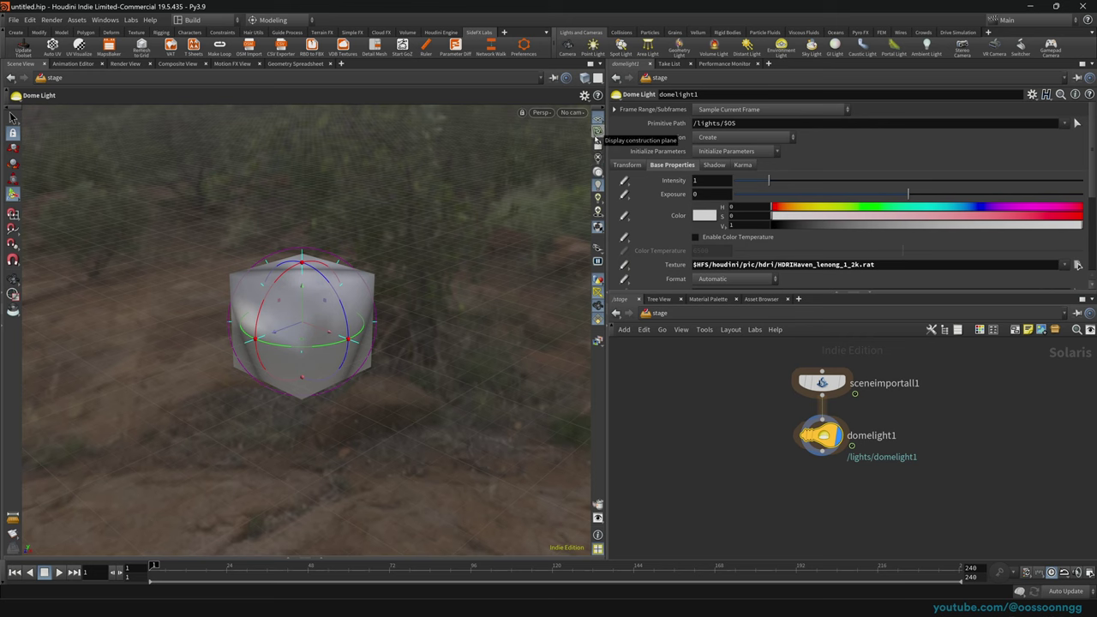
Add the Karma render nodes below the dome light and set the rendering engine to XPU.
key(Tab)
text(ka)
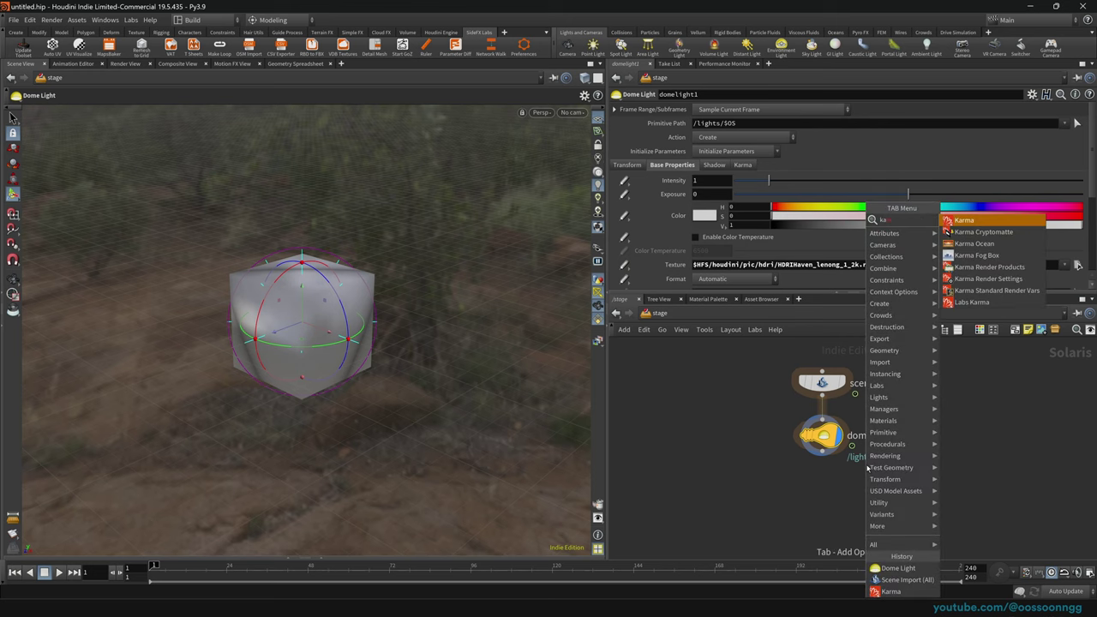
key(Return)
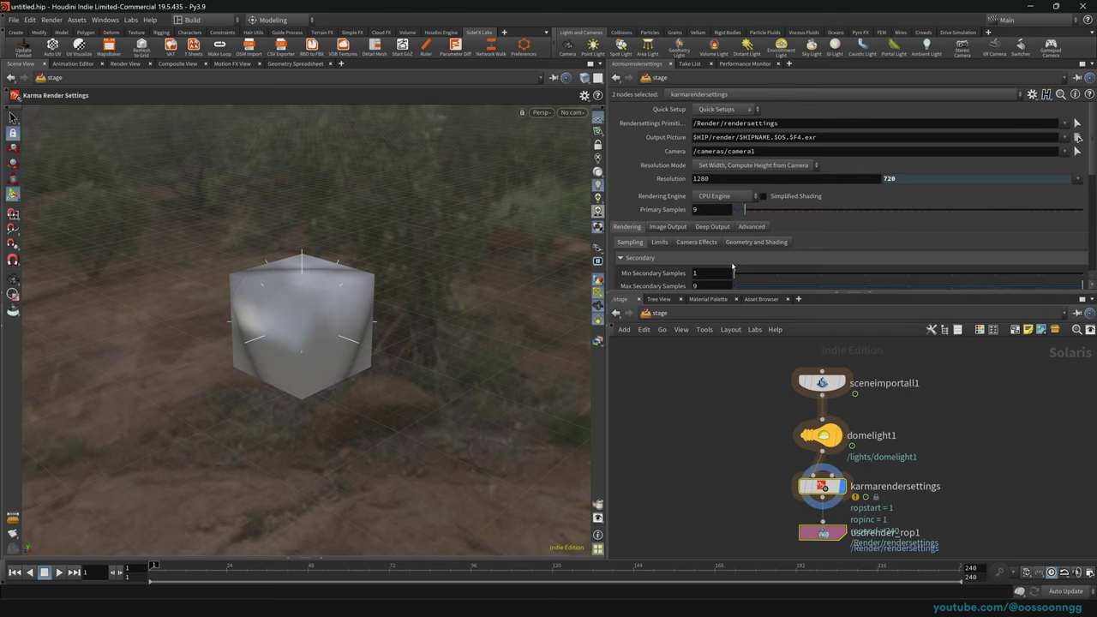
click(718, 195)
click(720, 220)
middle_drag(712, 492, 702, 426)
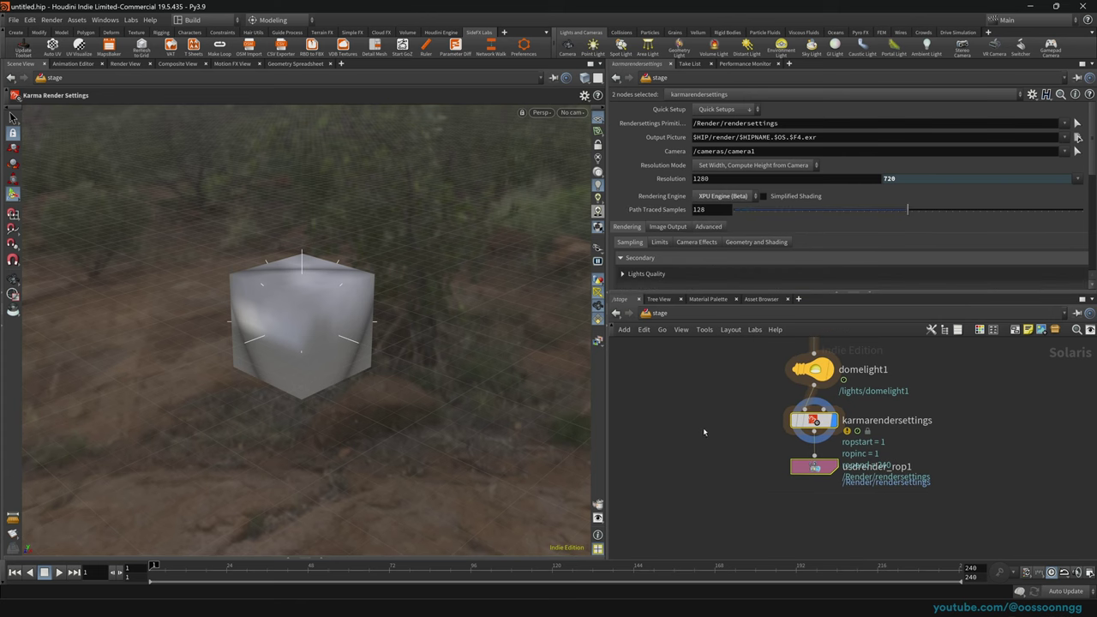
Select the USD render ROP node and switch the viewport renderer to Karma.
click(813, 466)
click(543, 112)
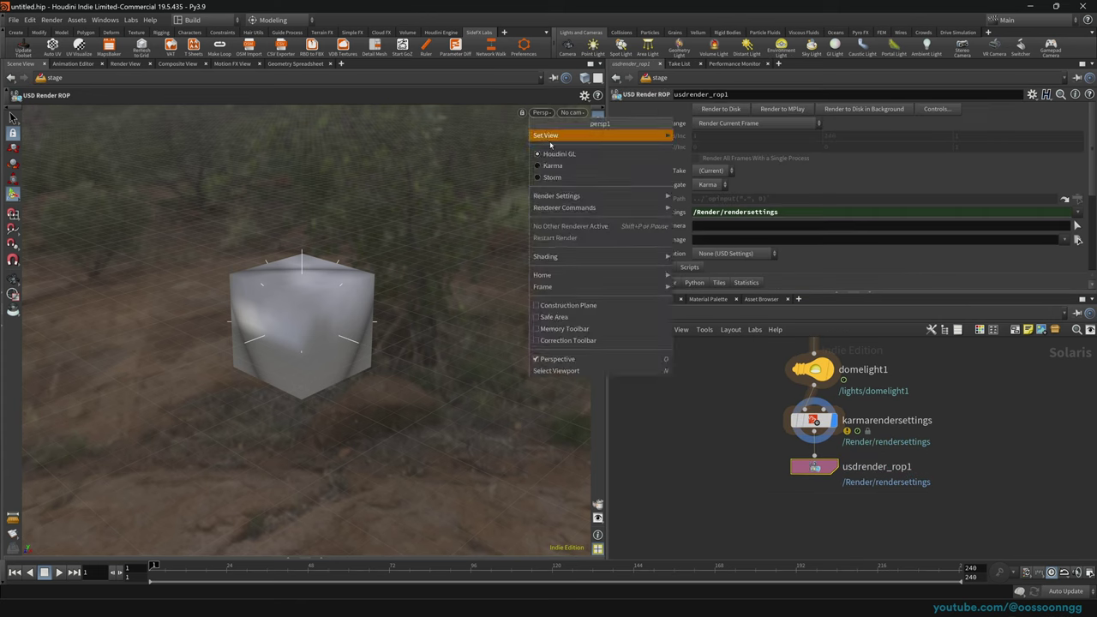
click(552, 167)
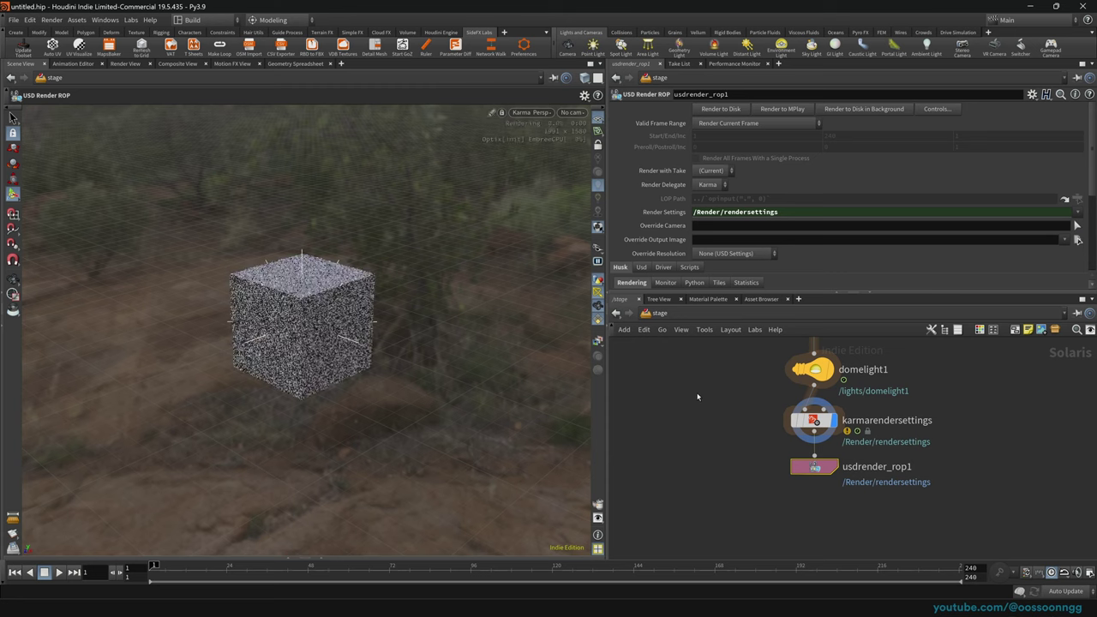
Go to the obj network, enter geo1 and add a PolyExtrude node after transform1.
click(657, 316)
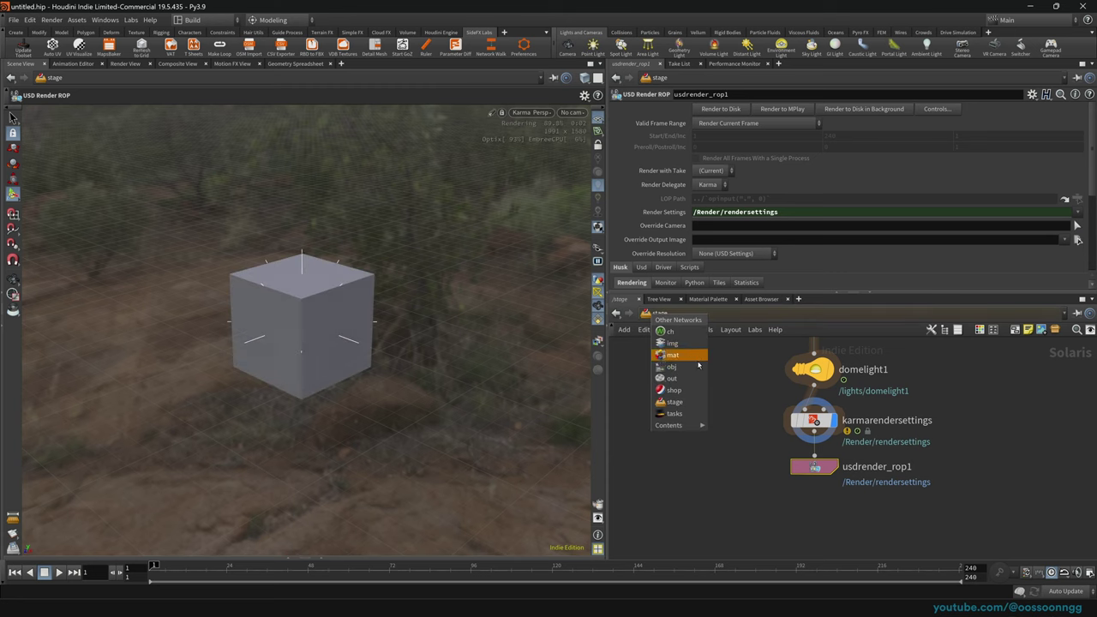
click(673, 368)
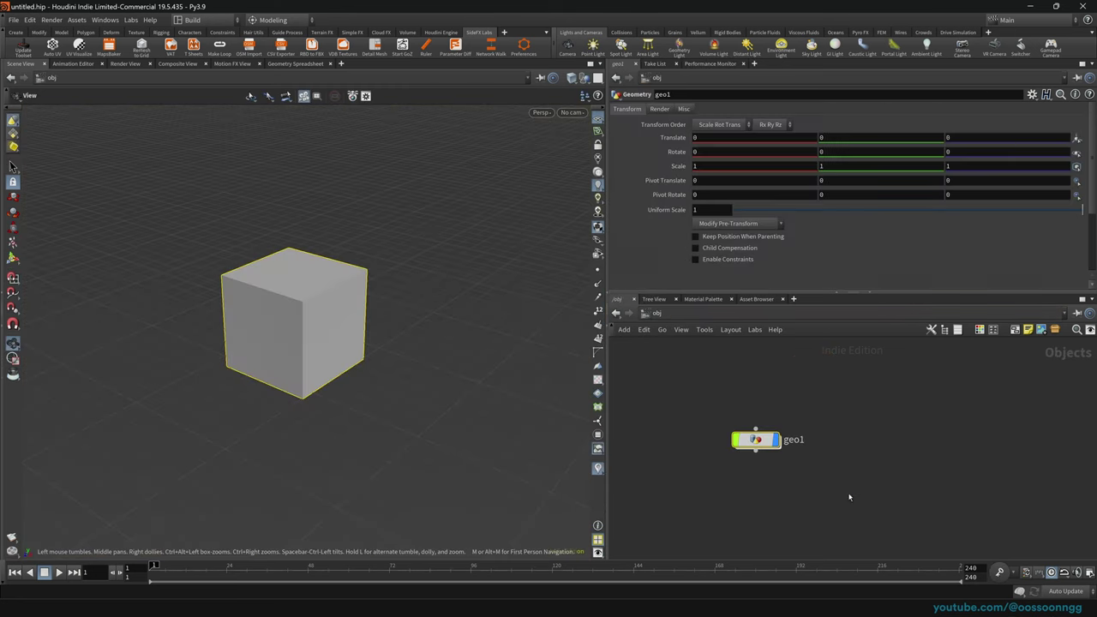
key(i)
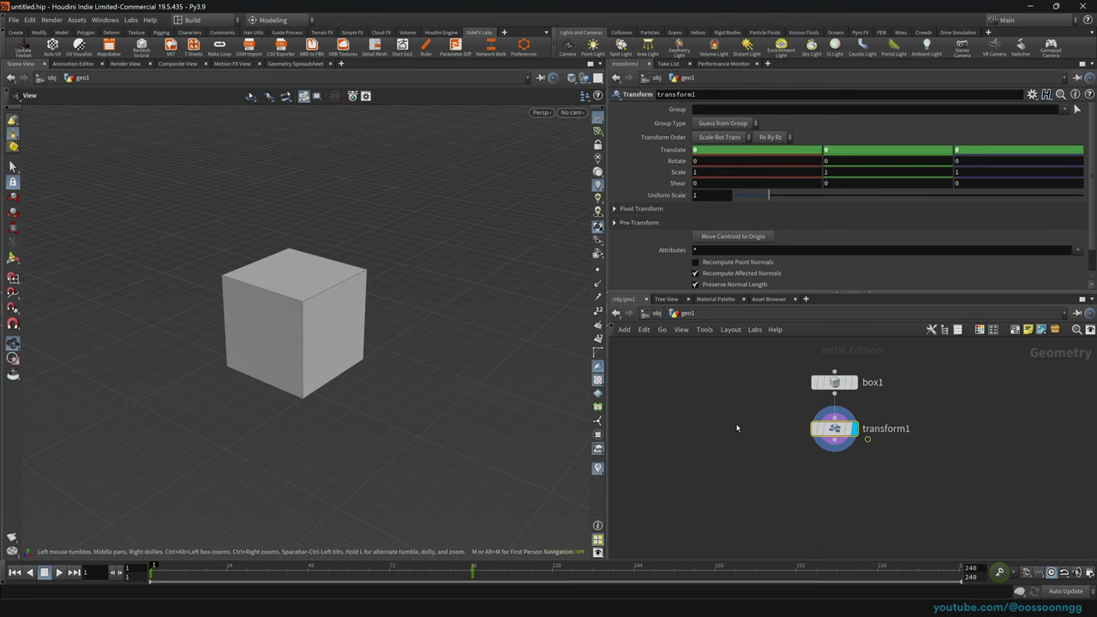
key(Tab)
text(pext)
key(Return)
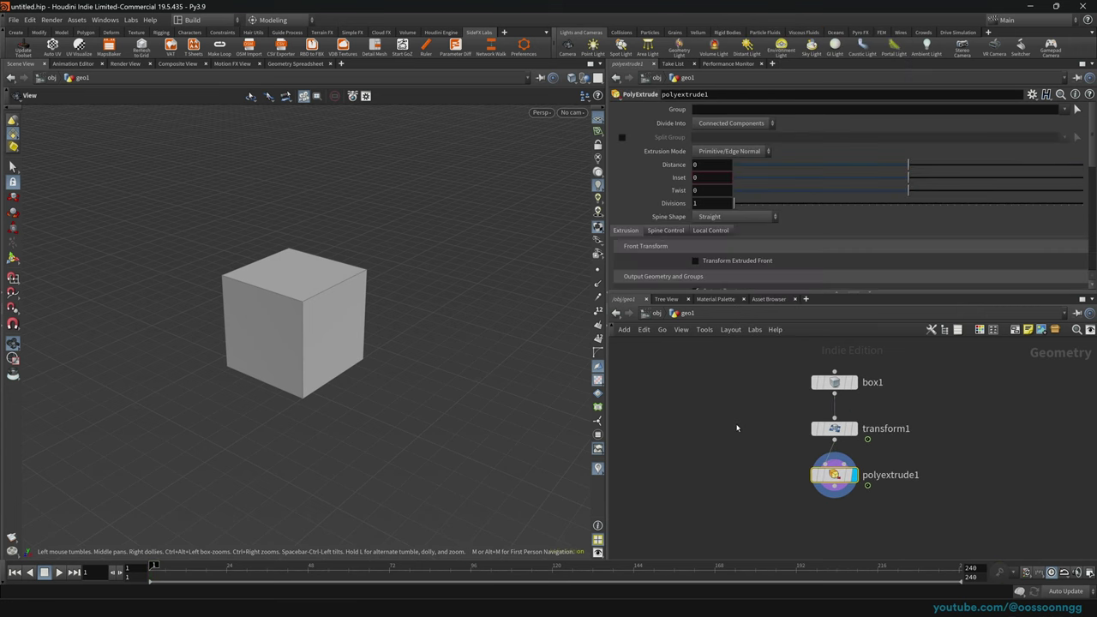
Set the PolyExtrude distance to about 0.095 and inset to about 0.067, dividing into Individual Elements.
mouse_move(916, 167)
mouse_down()
mouse_move(929, 177)
mouse_move(920, 177)
mouse_up()
click(733, 123)
click(729, 137)
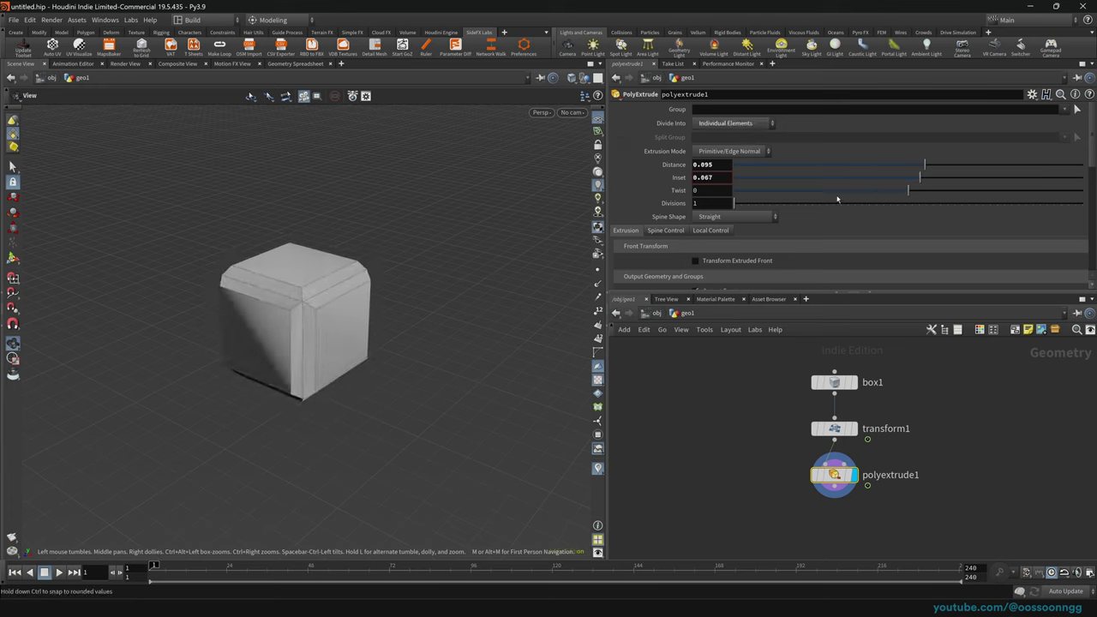
Return to the stage network and inspect the extruded cube's shading in the Karma viewport.
click(657, 313)
click(657, 313)
click(672, 401)
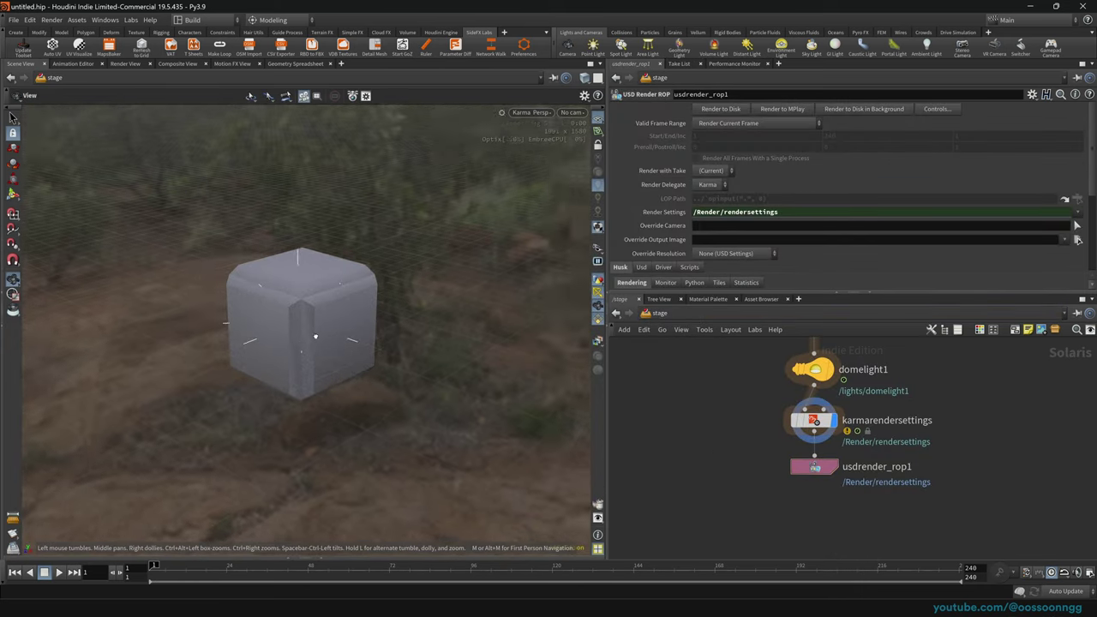
alt+drag(313, 335, 345, 348)
scroll(301, 341, up, 4)
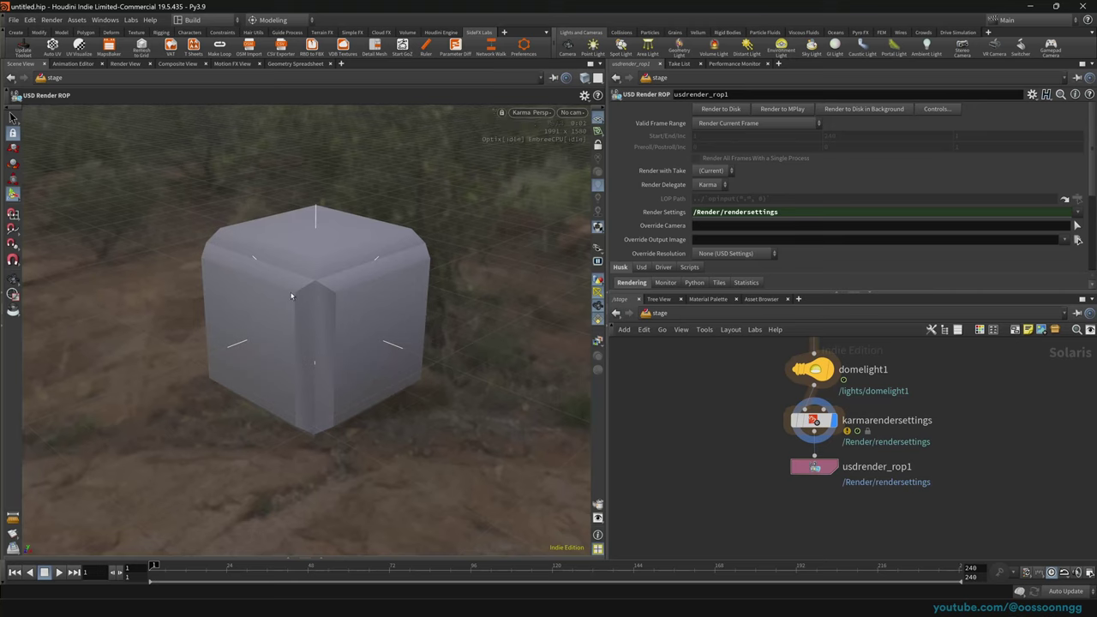
Go back inside geo1, add a Normal node after polyextrude1 and lower its cusp angle.
click(660, 312)
click(704, 367)
key(Return)
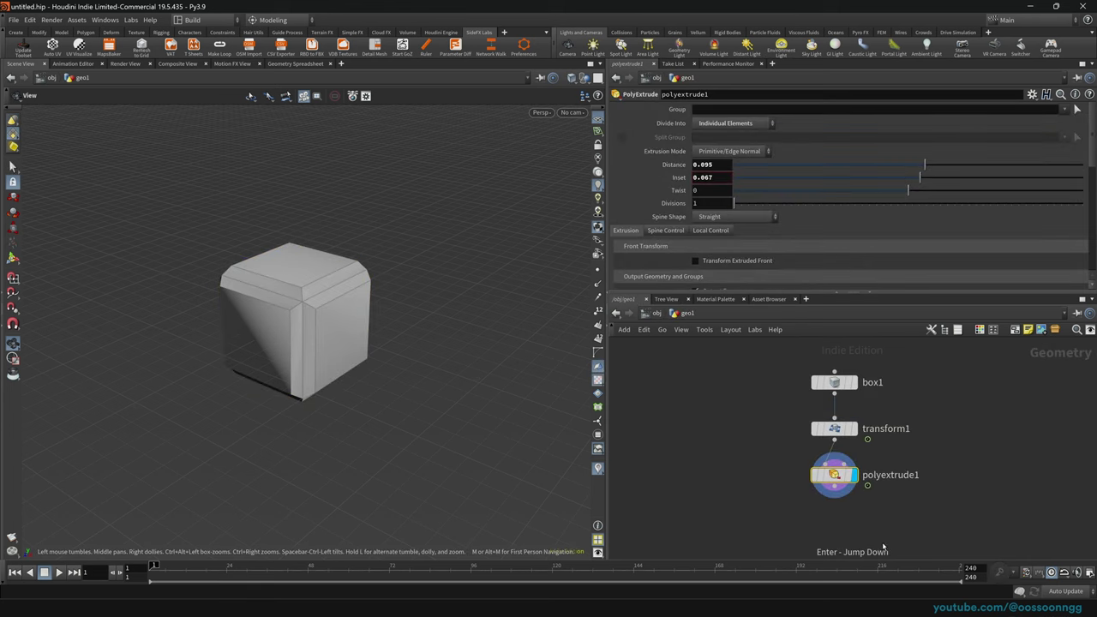
key(Tab)
text(normal)
key(Return)
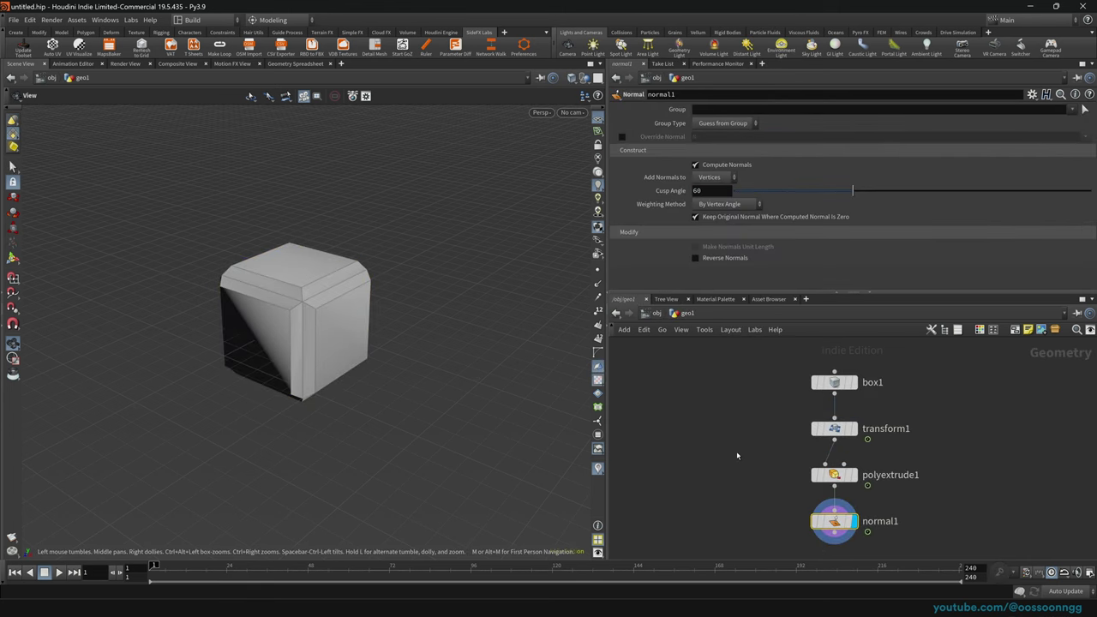
drag(816, 192, 777, 194)
Return to the stage network and examine the cube's hardened edges up close in the Karma viewport.
click(655, 314)
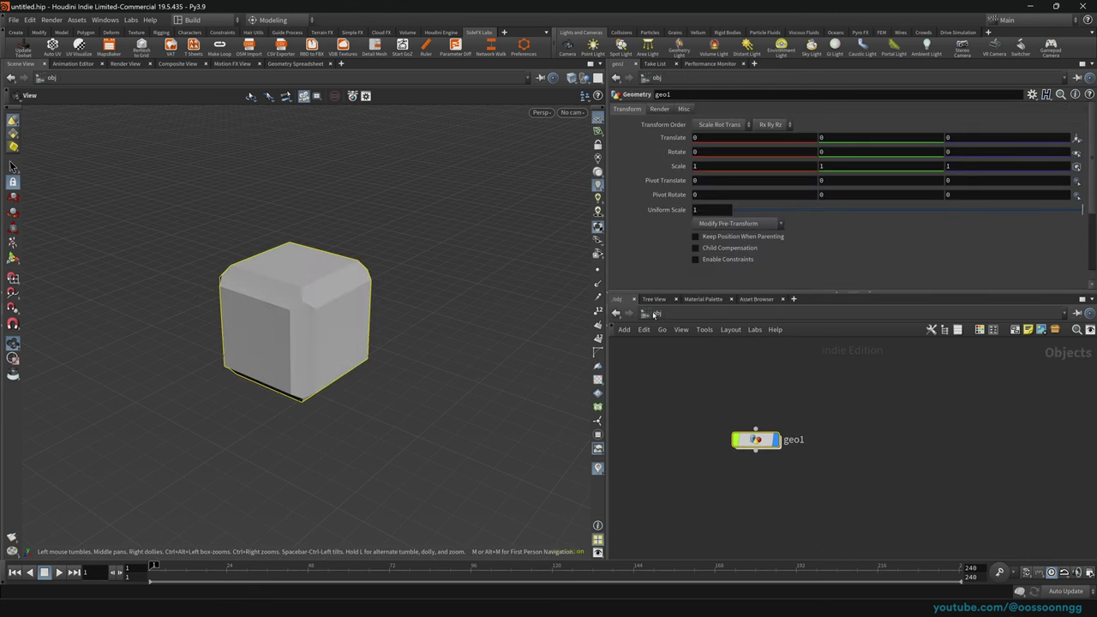
click(656, 314)
click(677, 402)
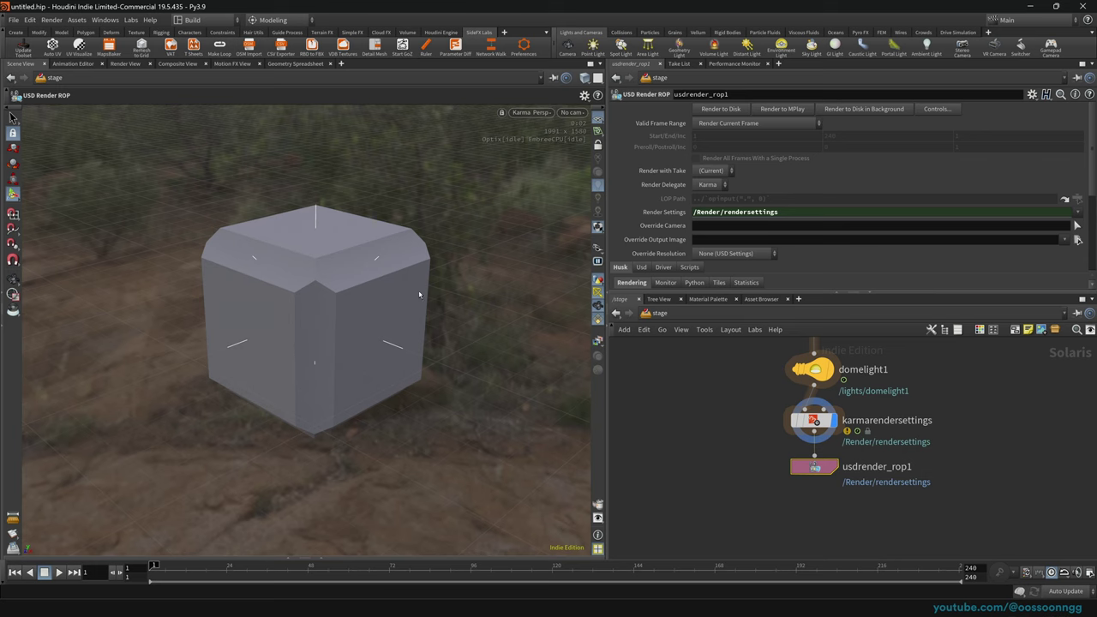
alt+drag(355, 269, 570, 242)
scroll(342, 248, up, 3)
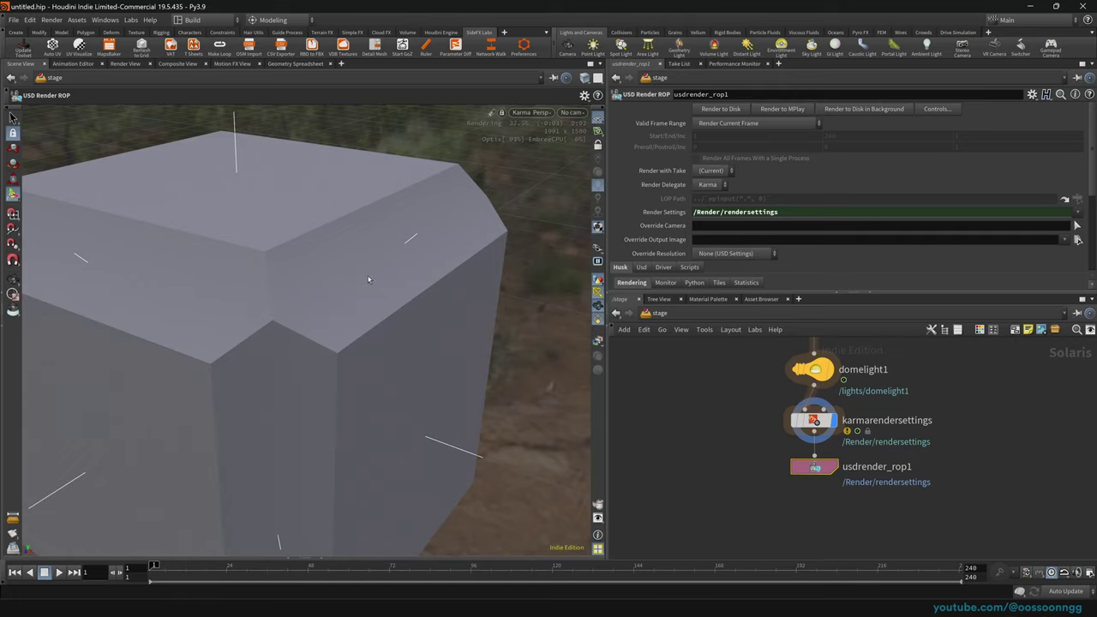
Switch the viewport renderer back to Houdini GL with the whole cube in view.
key(Escape)
scroll(438, 283, down, 6)
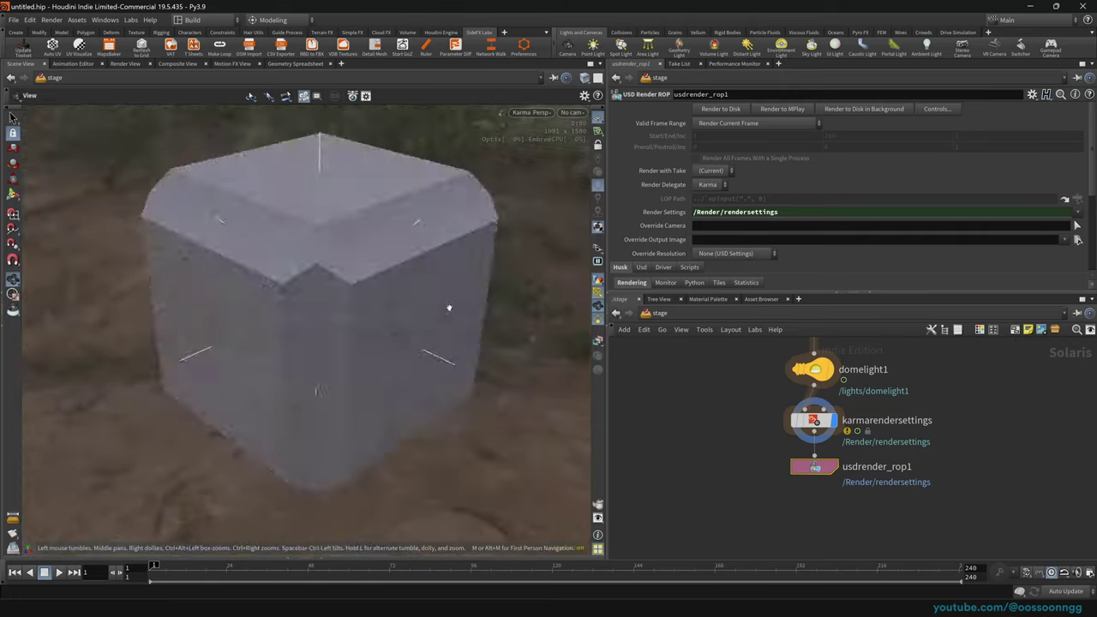
key(Return)
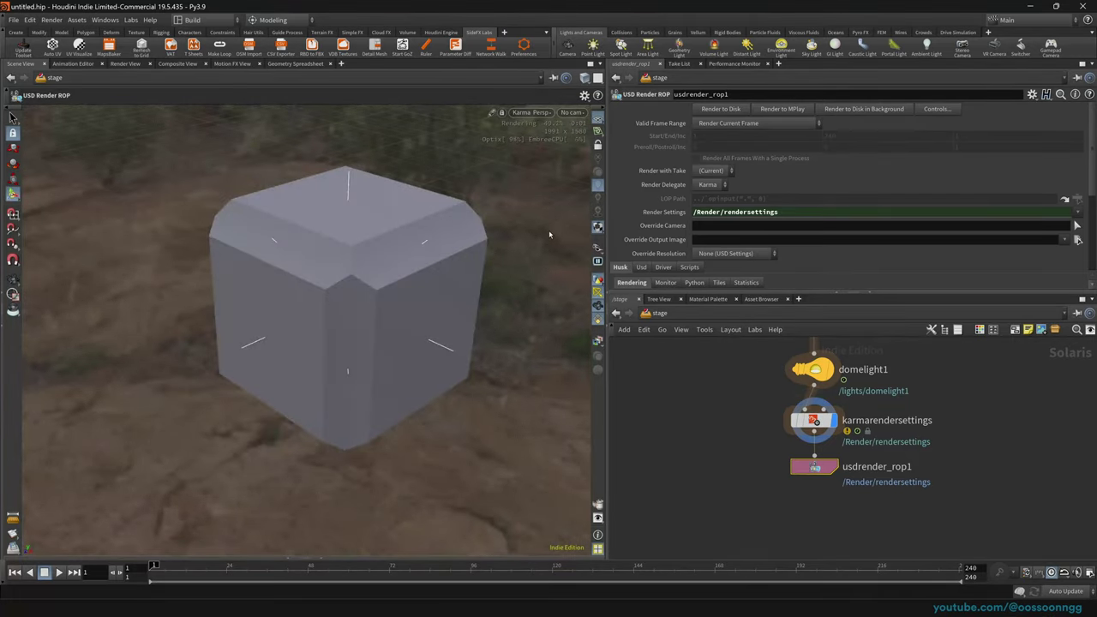
click(524, 113)
click(545, 156)
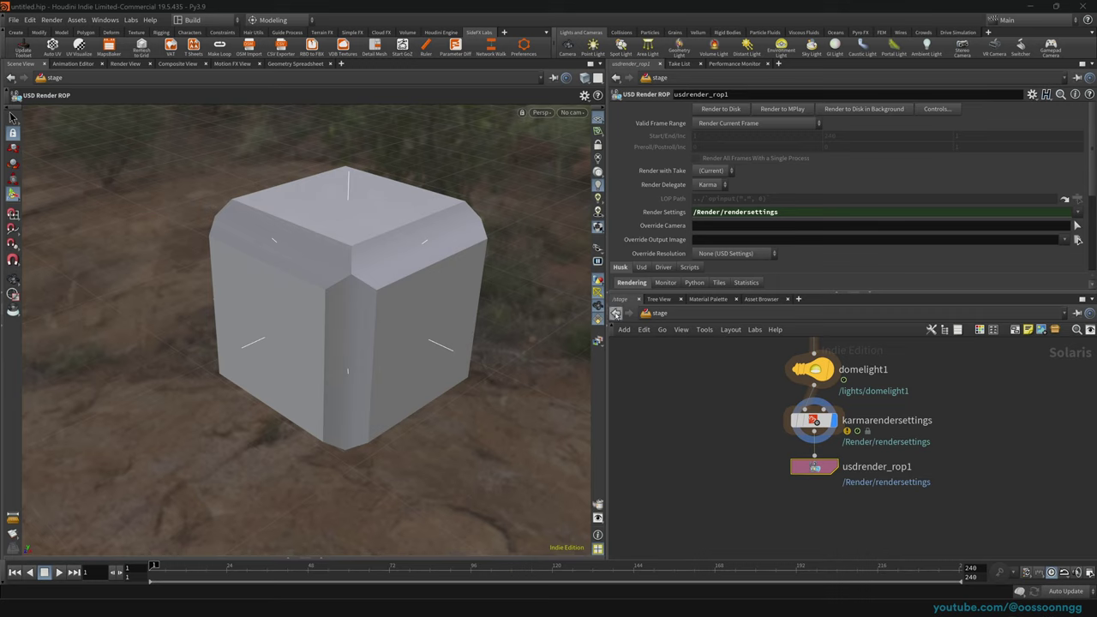
Widen the parameter and network panes by narrowing the scene view, and fit the whole node chain in the network editor.
drag(608, 310, 582, 360)
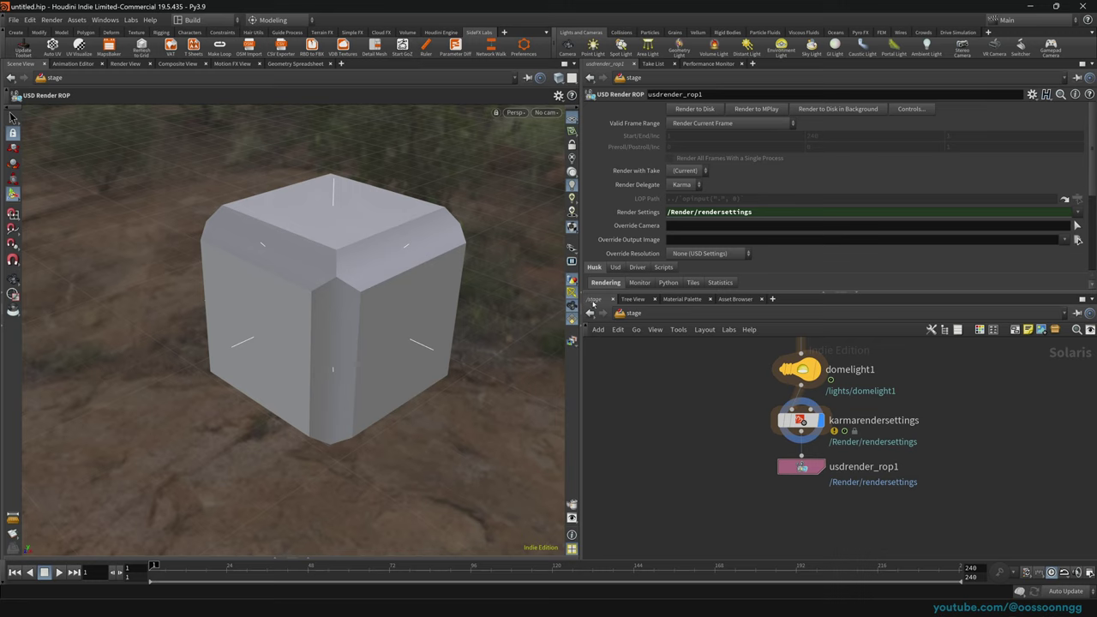
drag(582, 319, 518, 330)
middle_drag(701, 408, 641, 450)
scroll(641, 455, down, 1)
scroll(640, 454, down, 1)
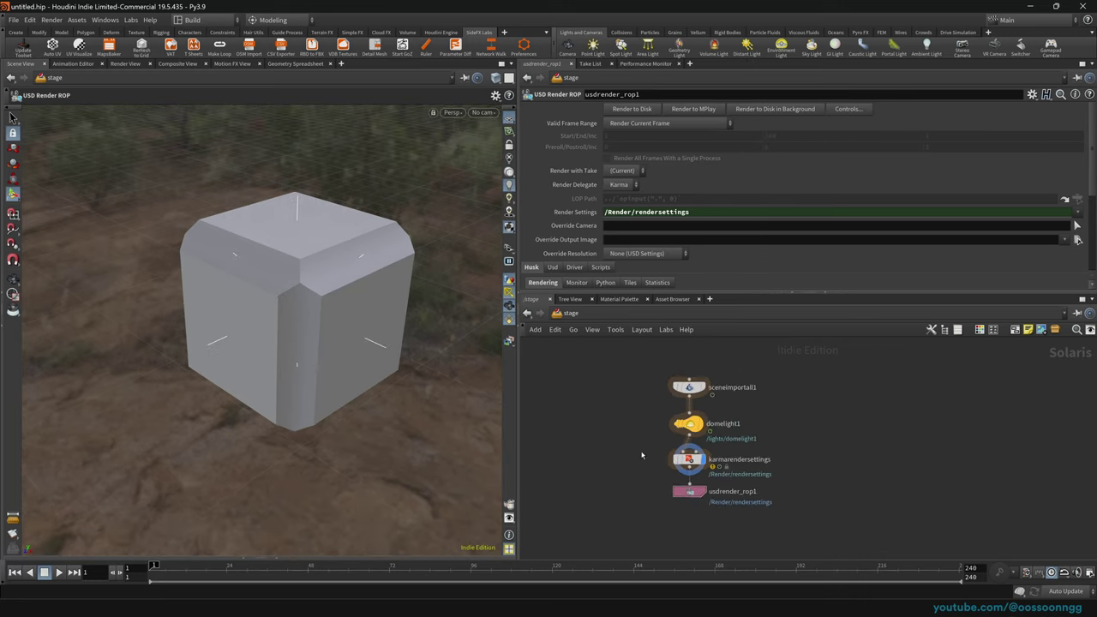
drag(617, 357, 758, 503)
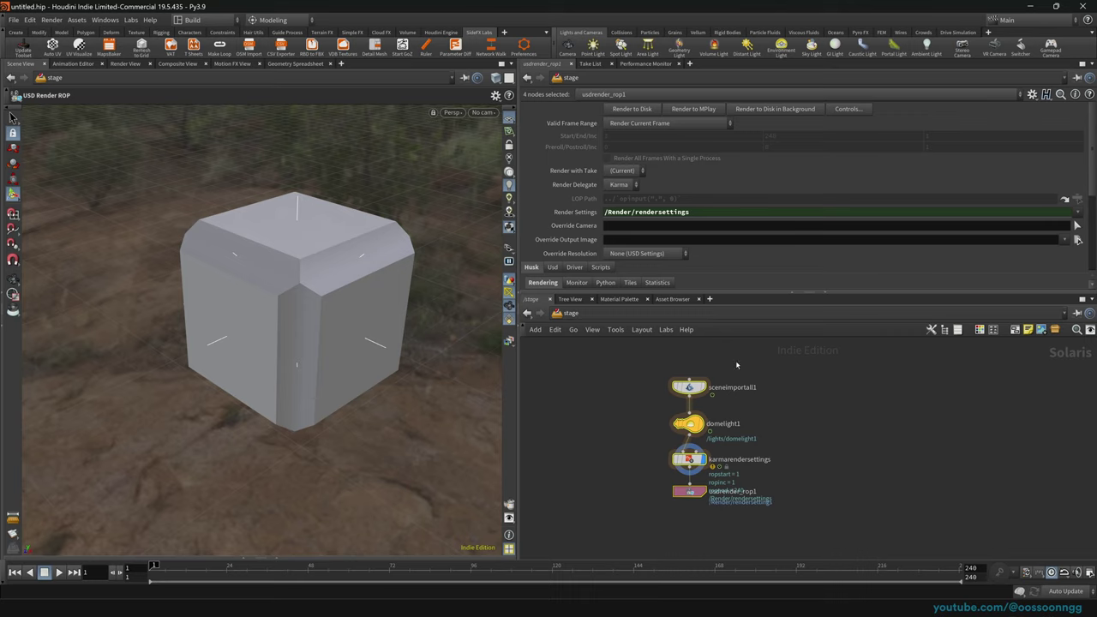
drag(591, 363, 634, 393)
middle_drag(648, 532, 581, 530)
click(835, 412)
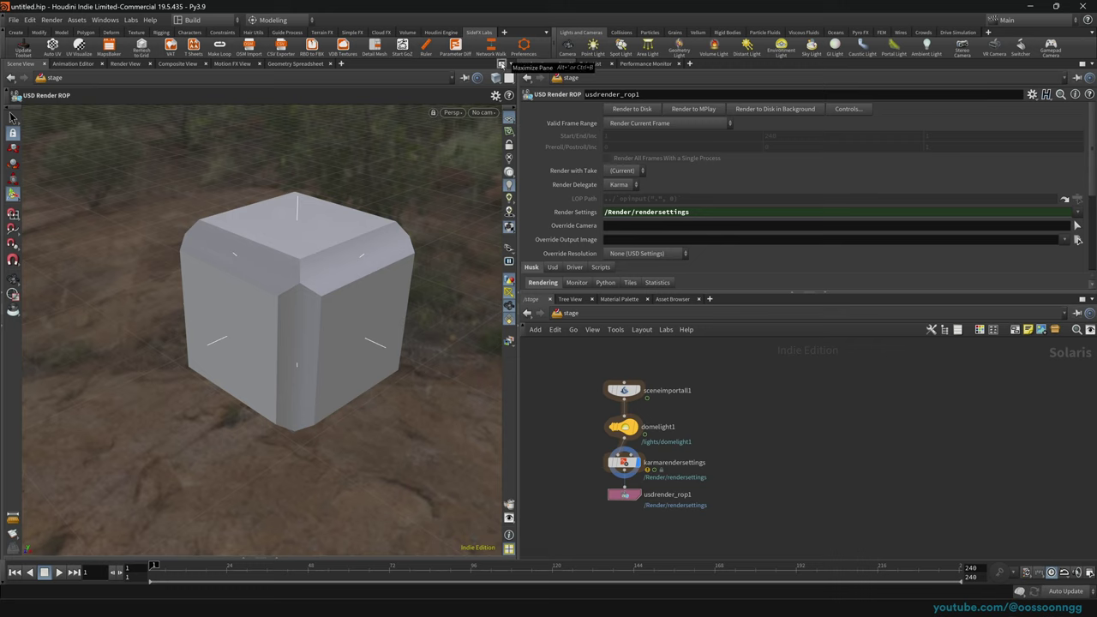
Maximize and restore the scene view, network editor and parameter panes in turn.
key(ctrl+b)
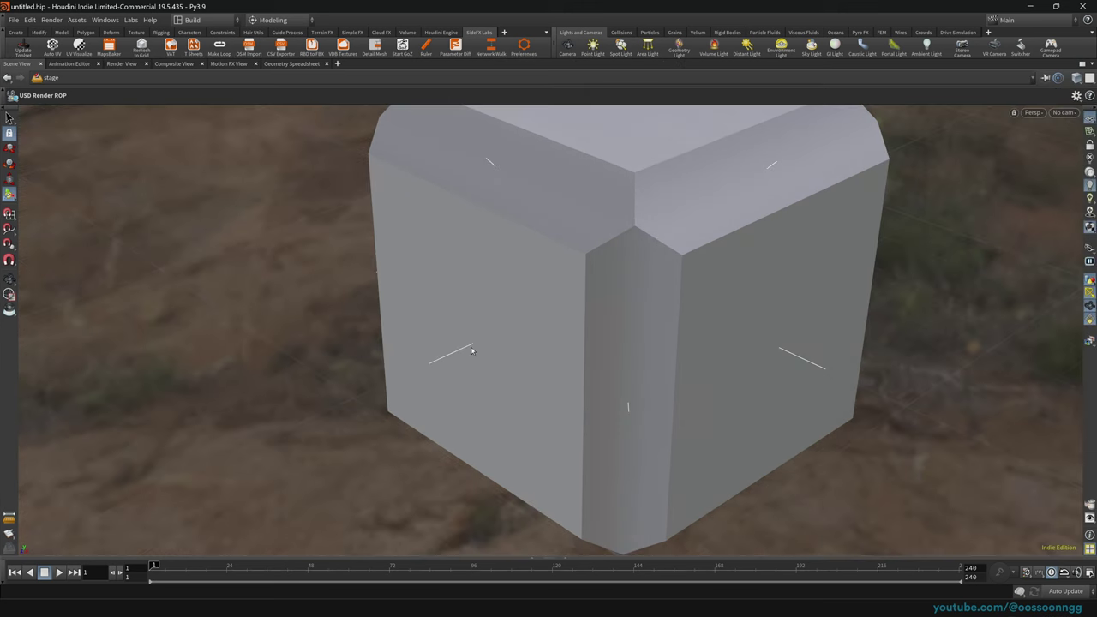
key(ctrl+b)
key(ctrl+b)
key(ctrl+b)
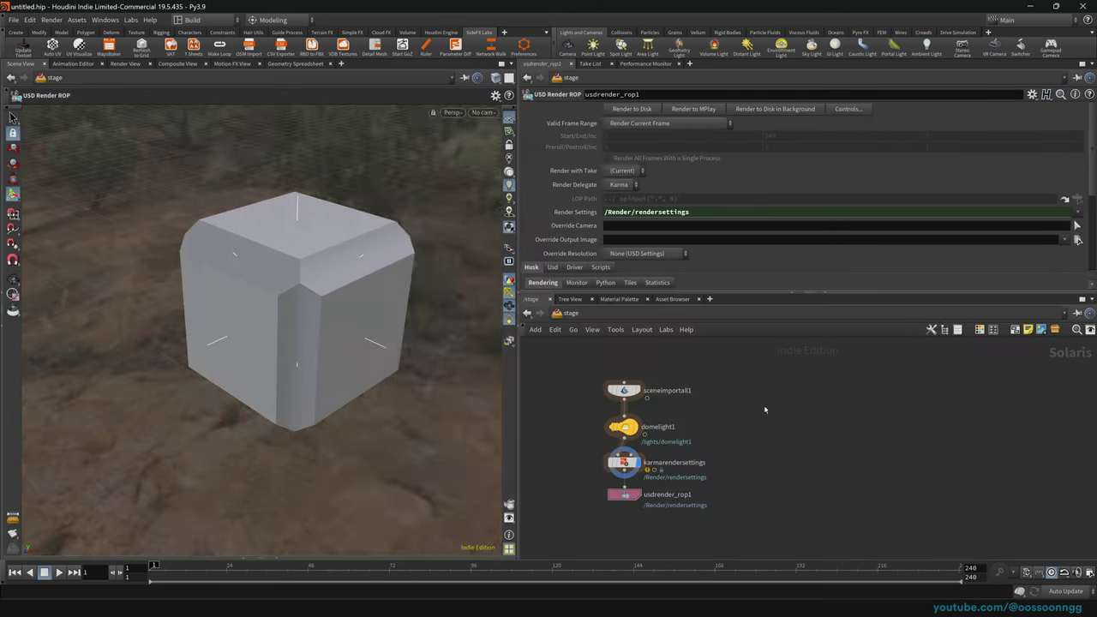
key(ctrl+b)
key(ctrl+b)
key(ctrl+b)
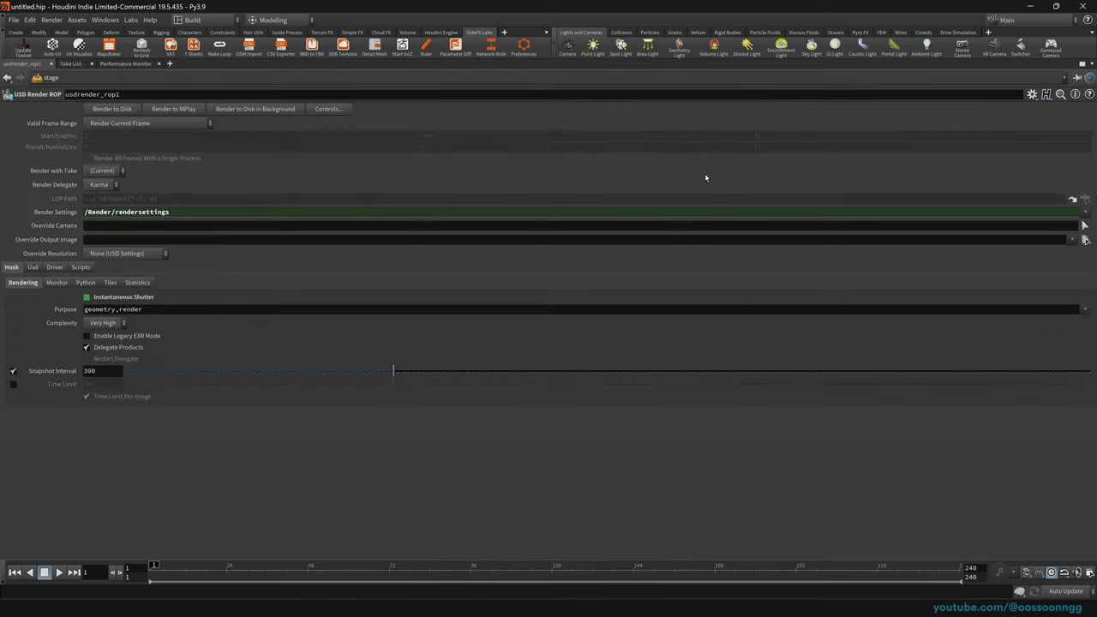
key(ctrl+b)
key(ctrl+b)
key(ctrl+b)
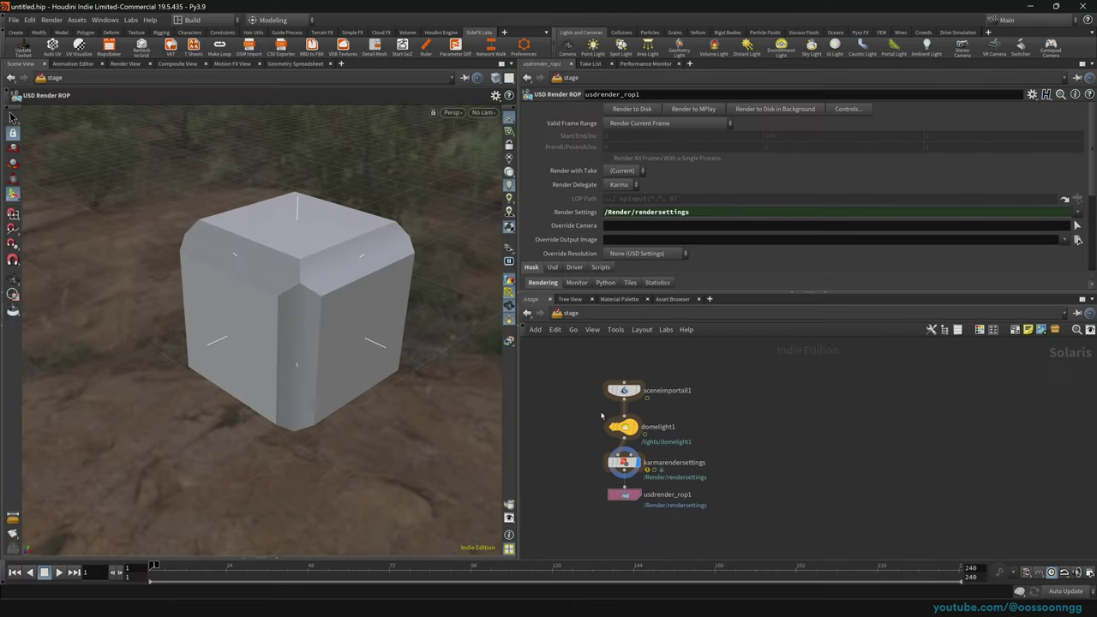
Split the parameter pane left/right and resize the panes to give the network editor more room.
click(511, 66)
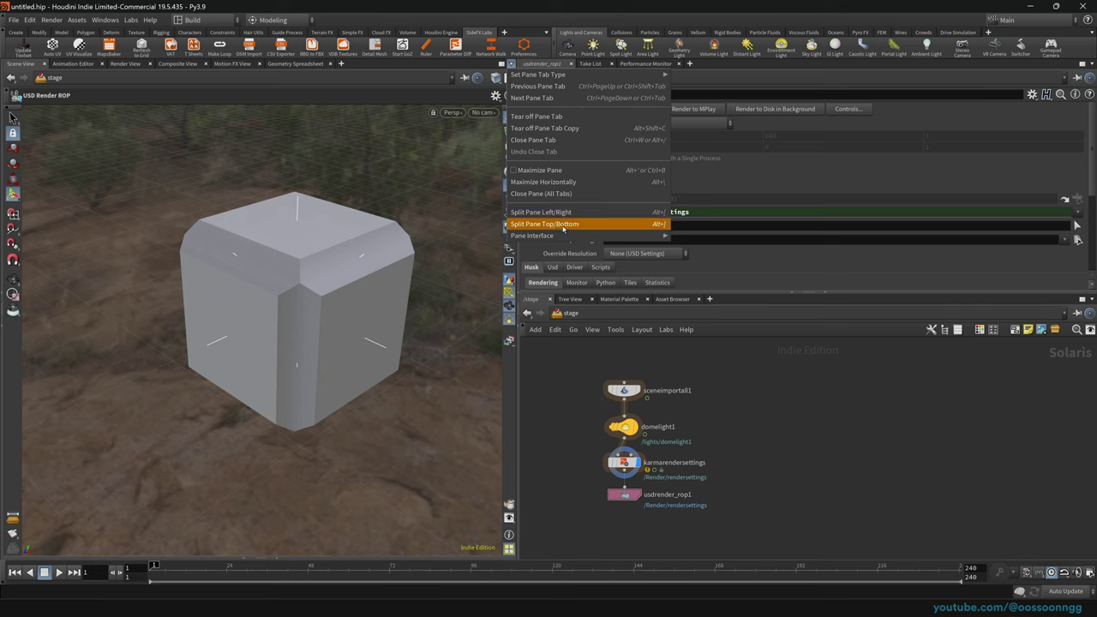
click(781, 380)
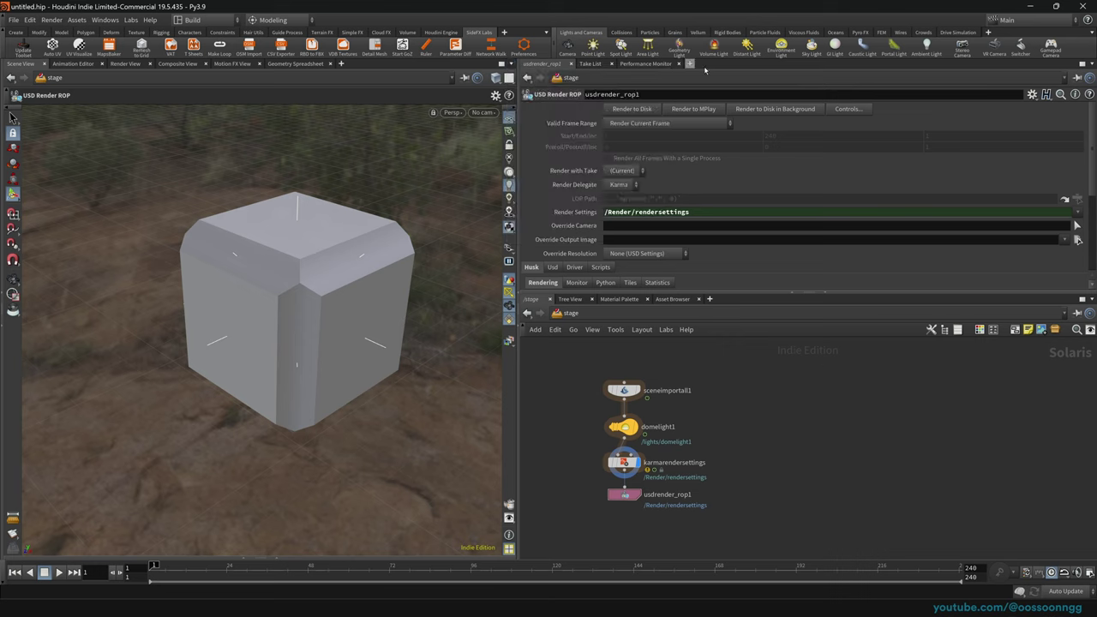
click(1091, 65)
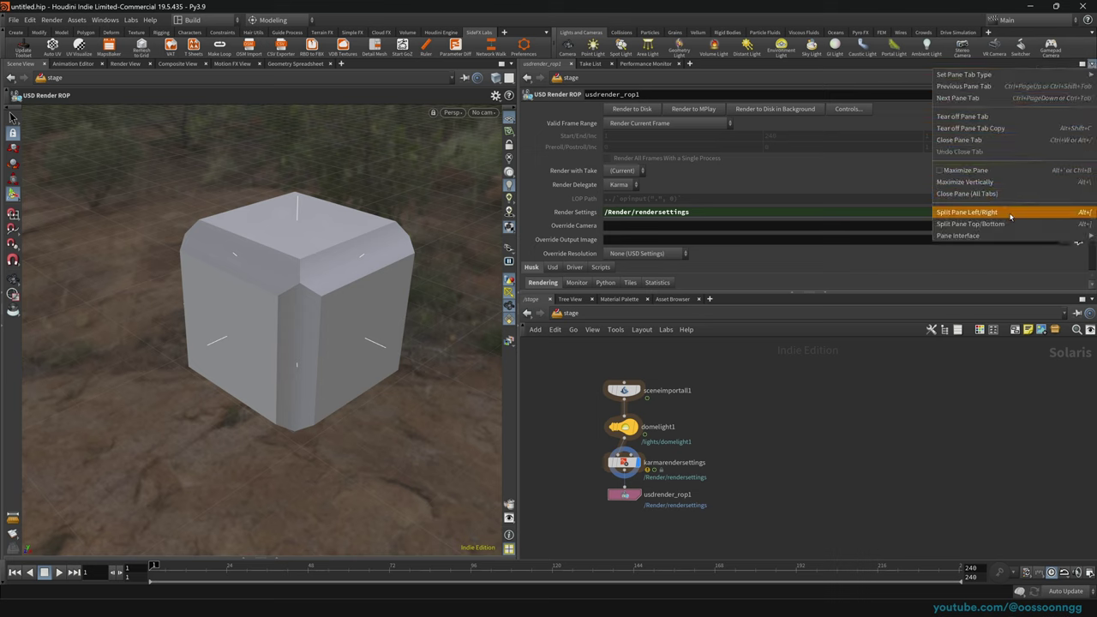
click(1009, 213)
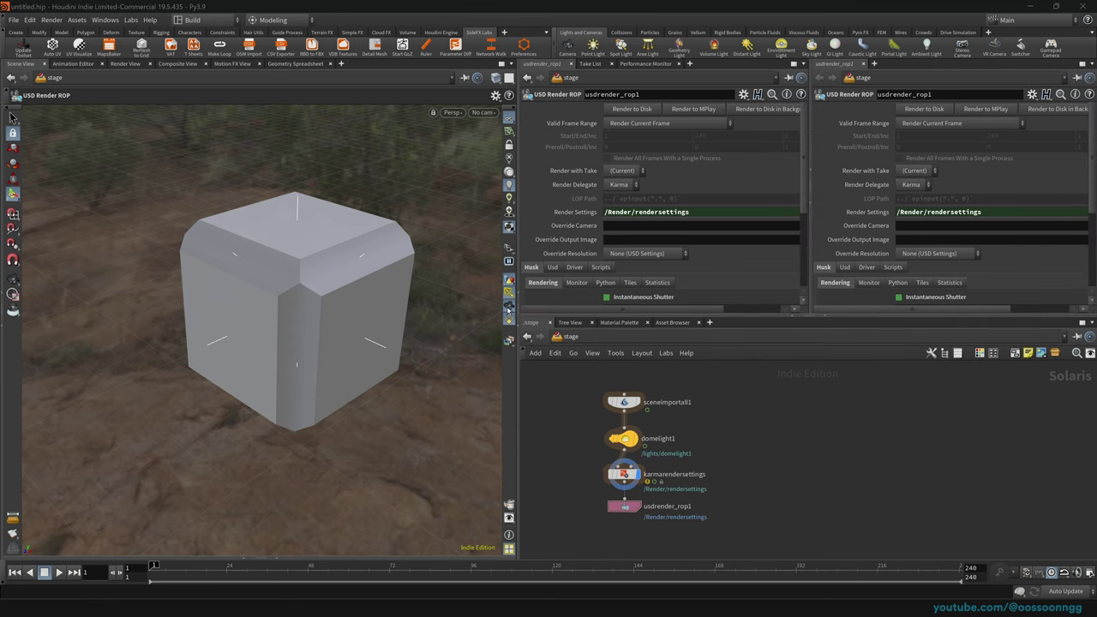
drag(518, 313, 510, 290)
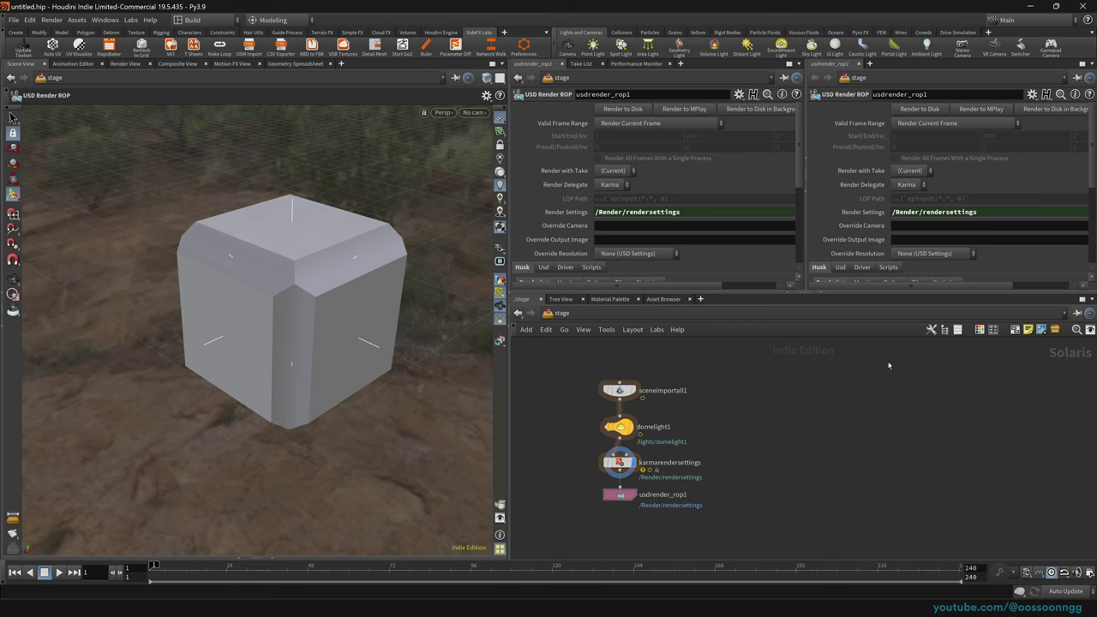
Split the network editor pane left/right and frame all nodes in it.
click(1091, 300)
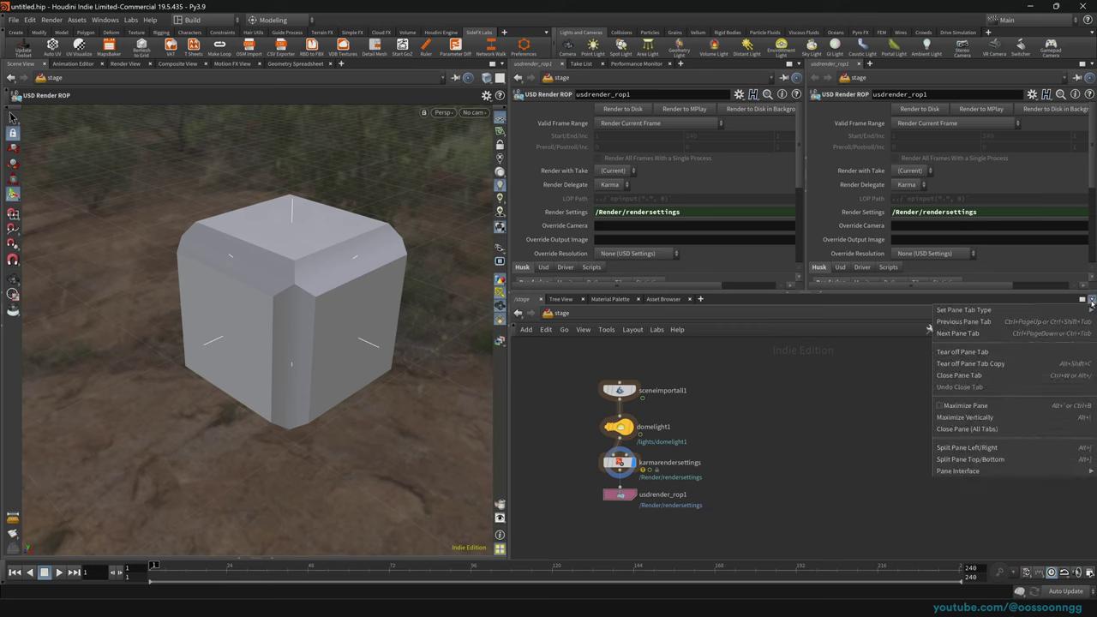
click(968, 447)
key(h)
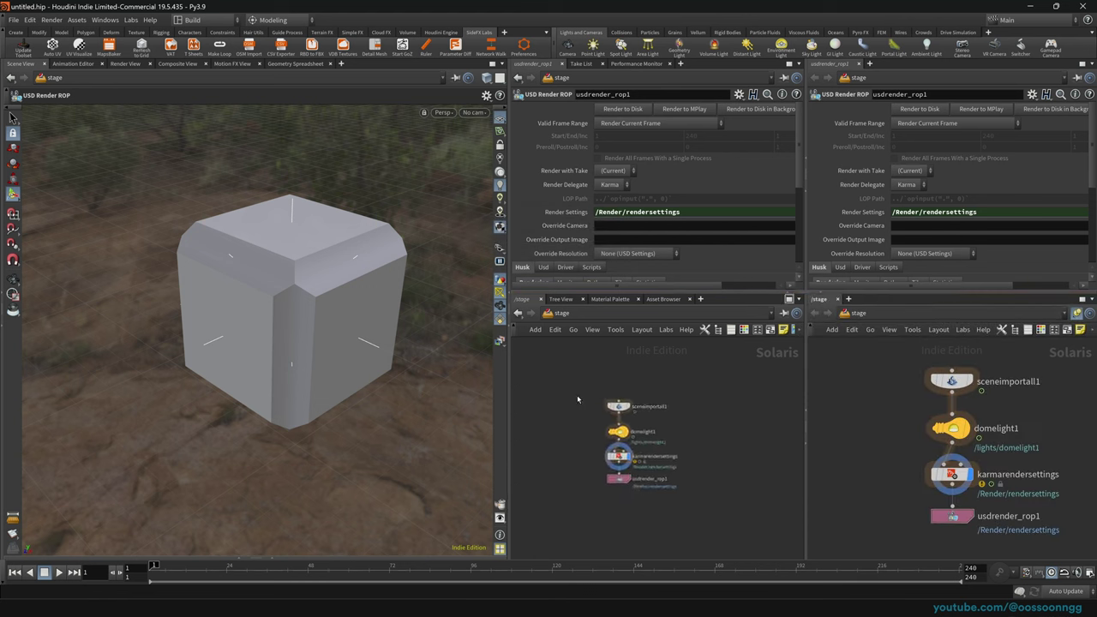
Select the scene import, dome light and USD render nodes in turn in the first network editor to compare the two parameter panes.
middle_drag(577, 394, 596, 383)
scroll(594, 382, up, 2)
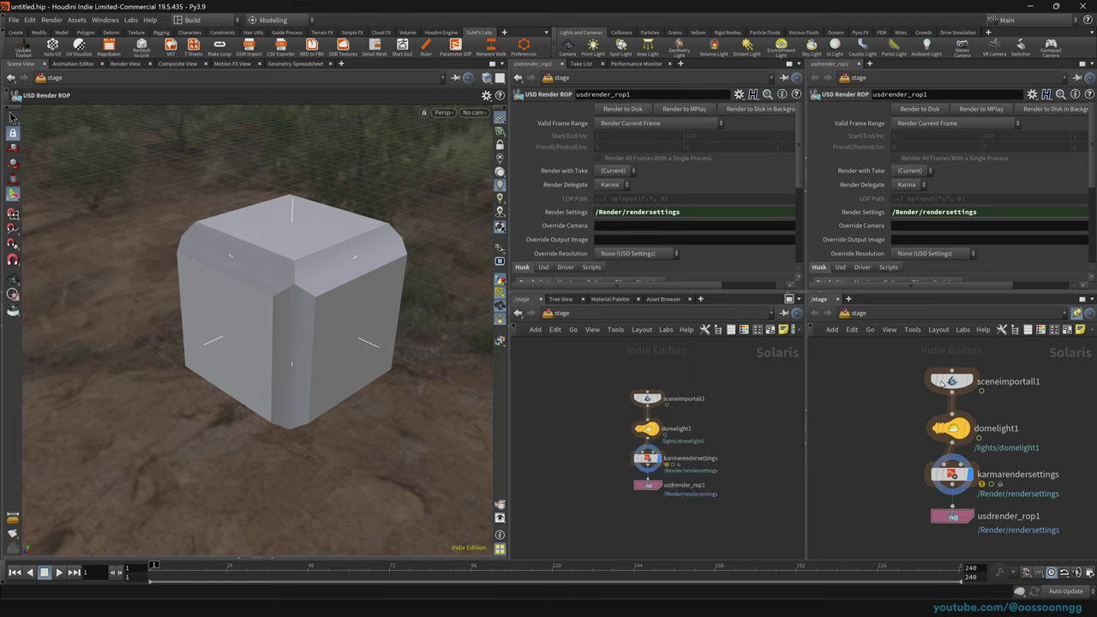
drag(589, 390, 708, 416)
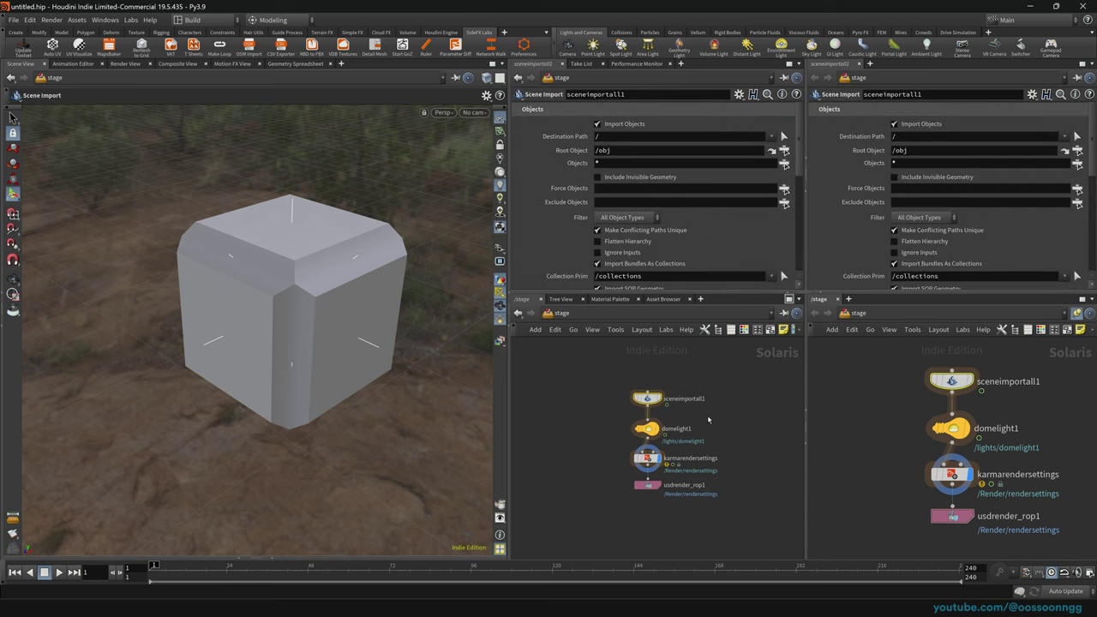
drag(594, 417, 712, 444)
drag(574, 472, 684, 511)
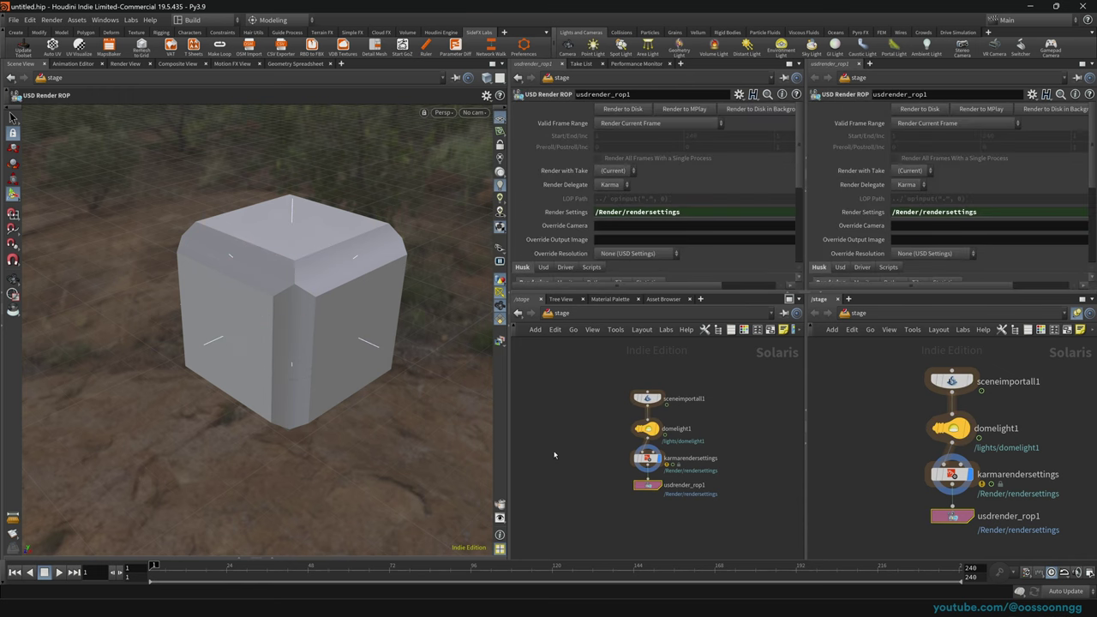
drag(590, 370, 704, 420)
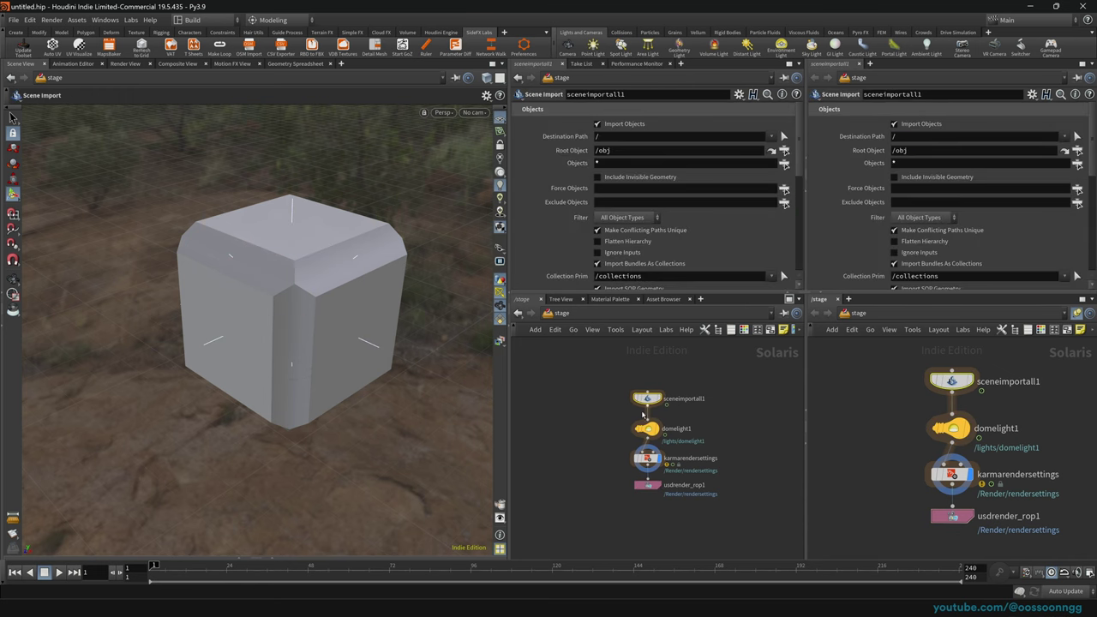
drag(600, 374, 754, 420)
click(595, 135)
key(BackSpace)
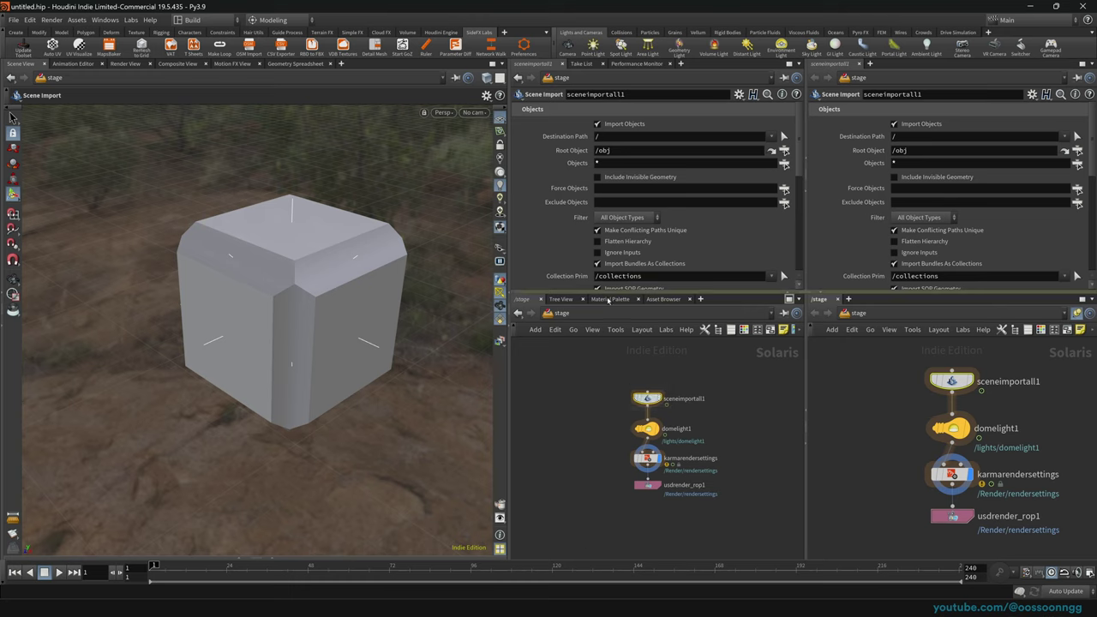
Select nodes alternately in the two network editors to check which parameter panes follow each selection.
click(647, 459)
drag(893, 454, 968, 414)
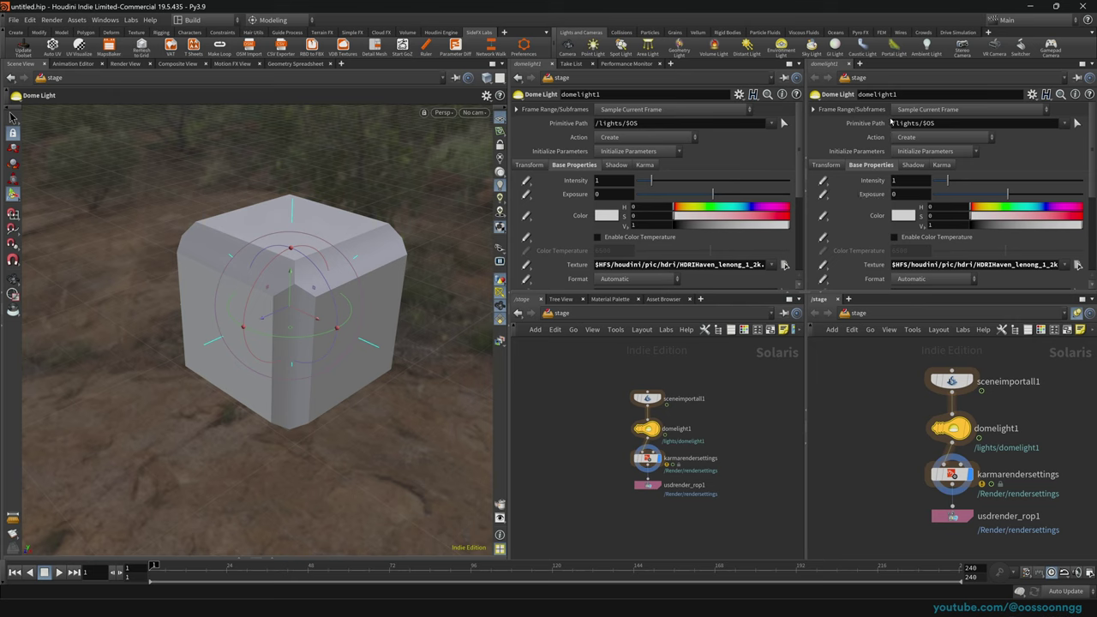
click(952, 516)
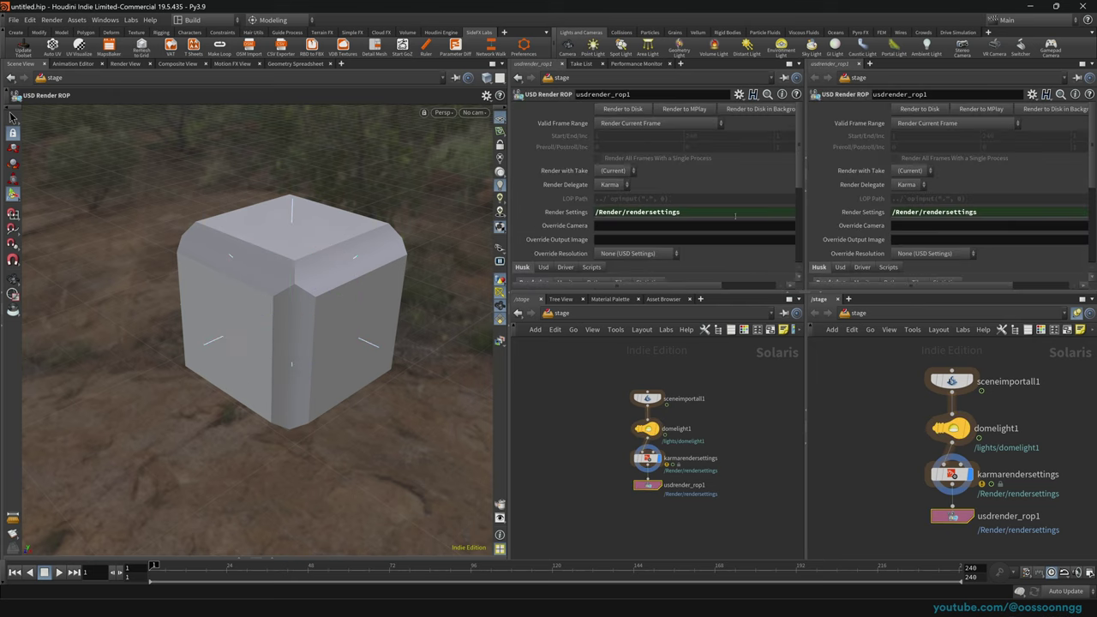
drag(586, 379, 710, 421)
drag(597, 478, 672, 501)
click(578, 404)
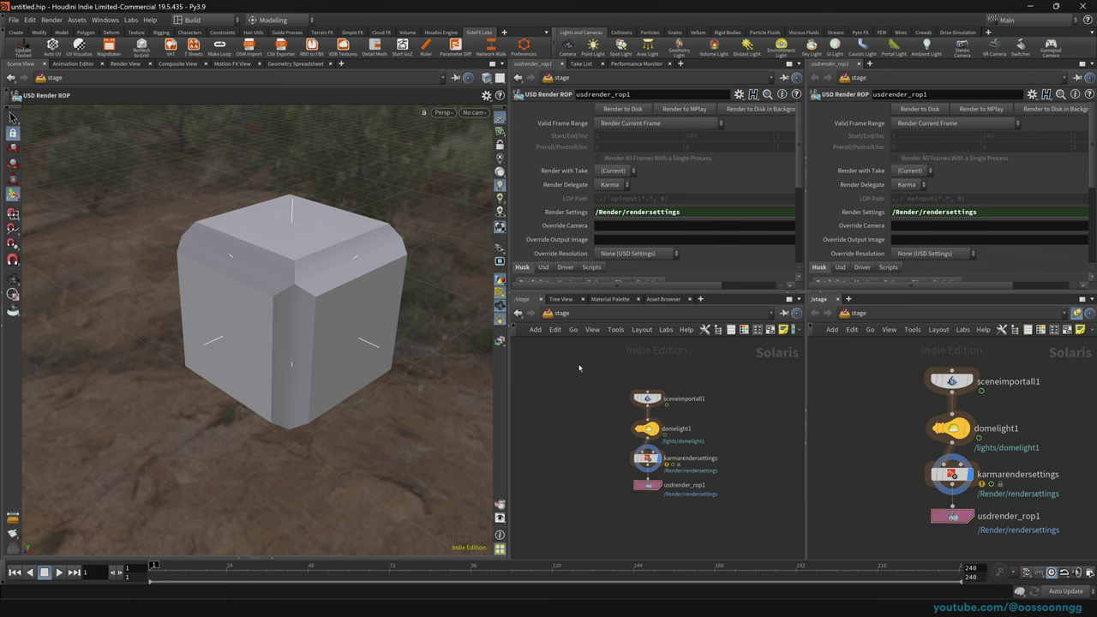
Link the first parameter pane and the network editor beneath it to pane group 1.
right_click(784, 80)
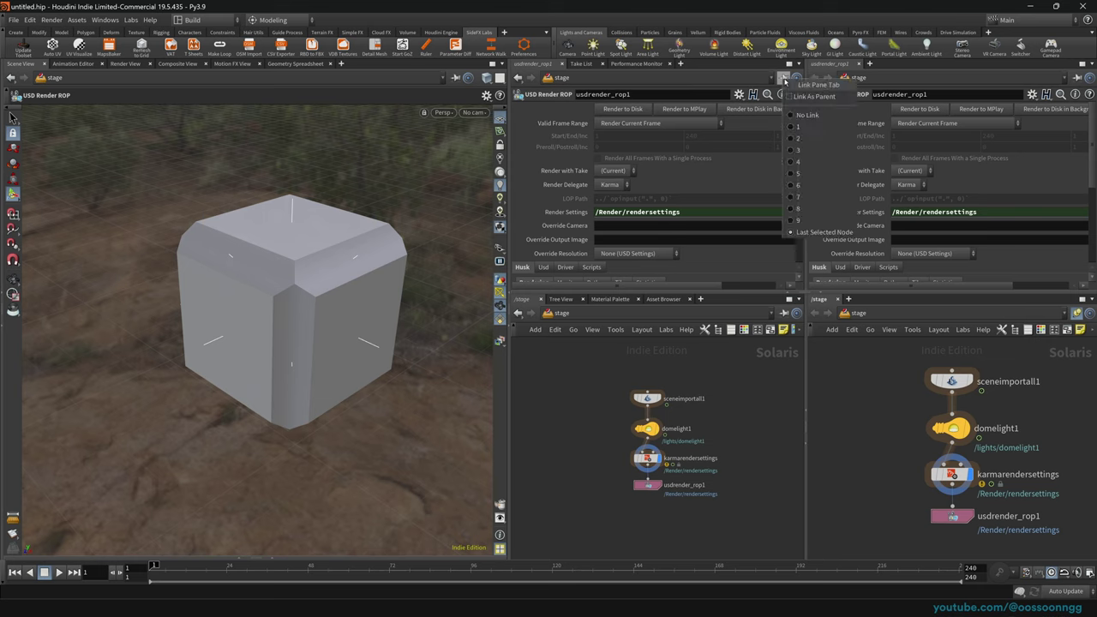
click(790, 127)
right_click(785, 313)
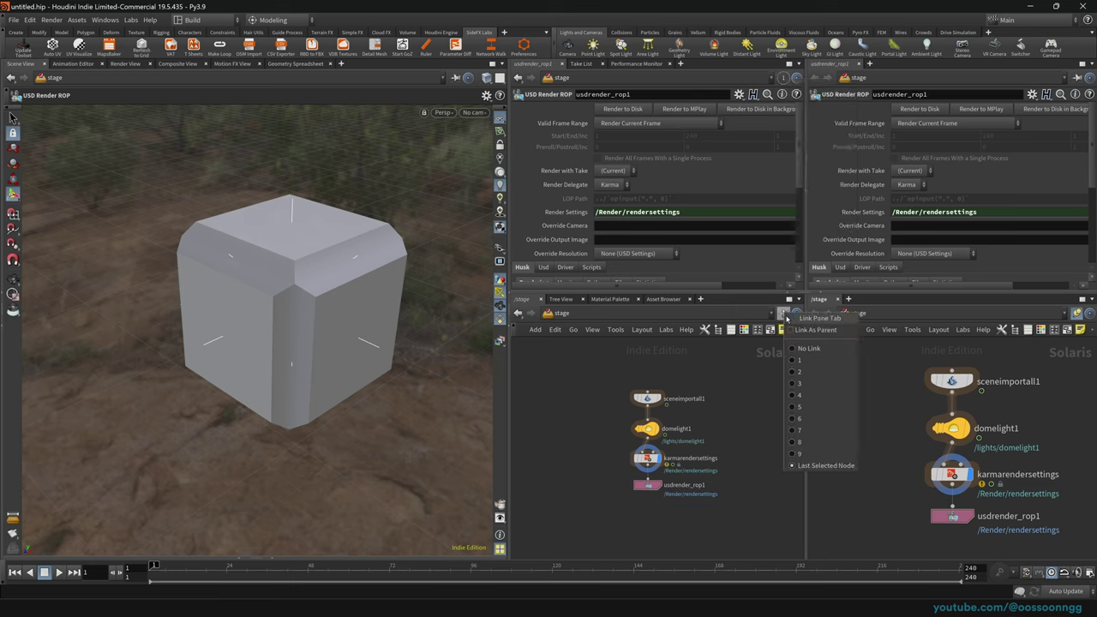
click(798, 361)
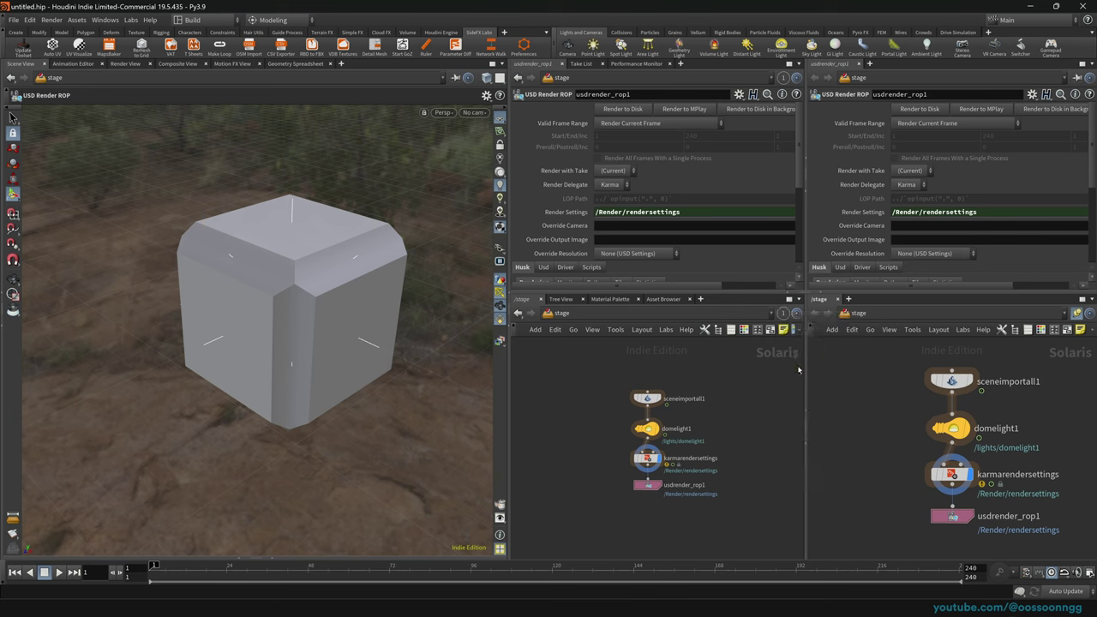
Select the dome light, USD render and scene import nodes to check how the parameter panes respond to the group 1 link.
click(660, 430)
click(648, 485)
click(655, 396)
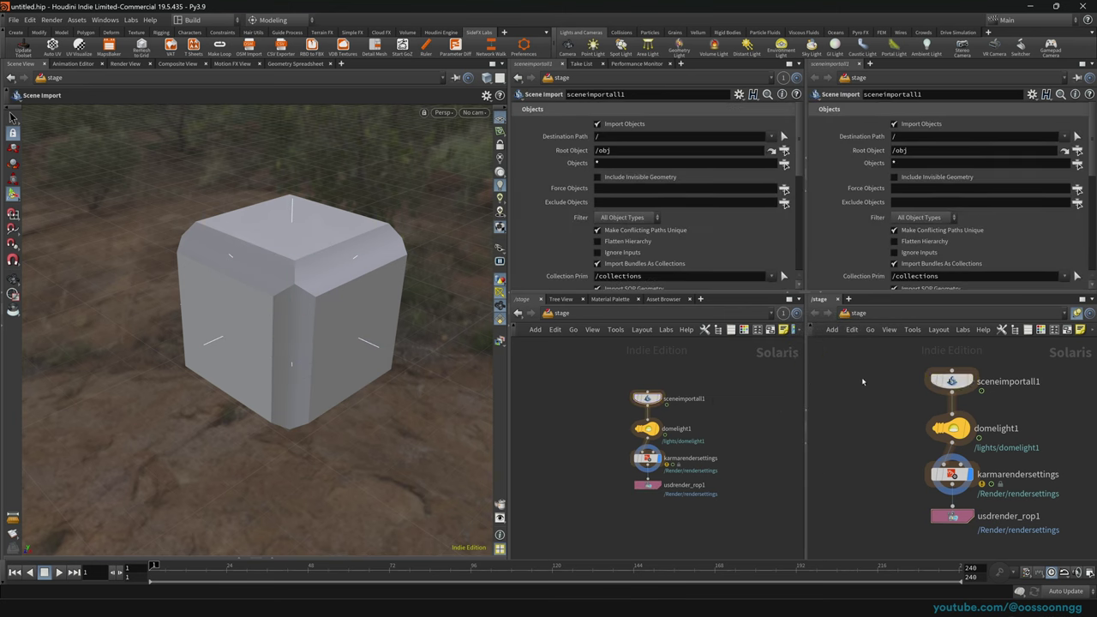
click(951, 381)
Link the second parameter pane and the network editor beneath it to pane group 2.
click(1076, 77)
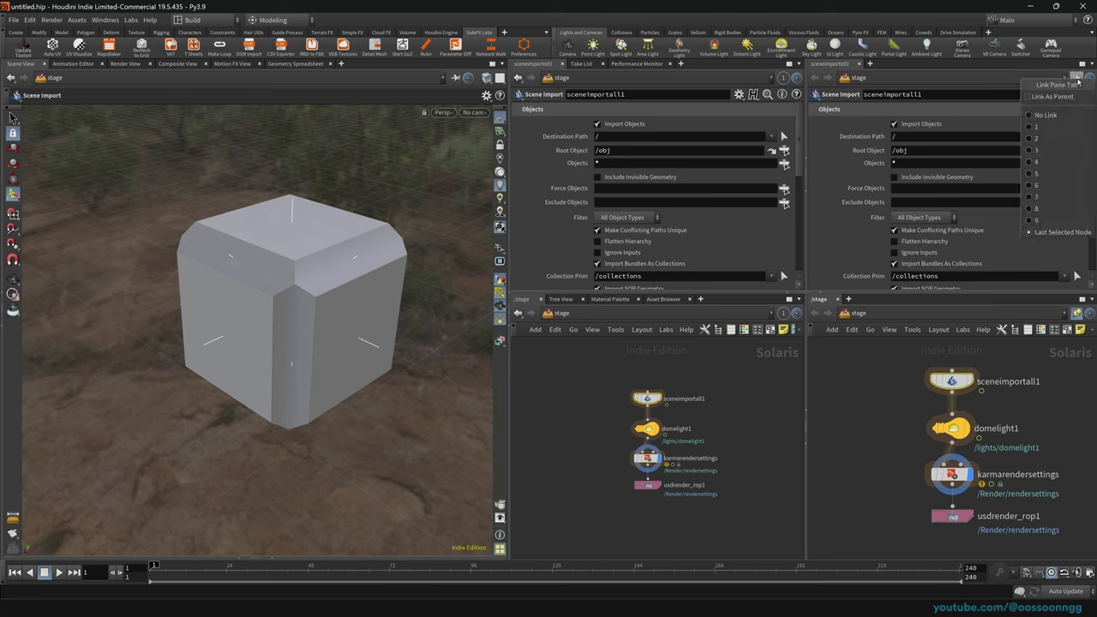
click(1063, 138)
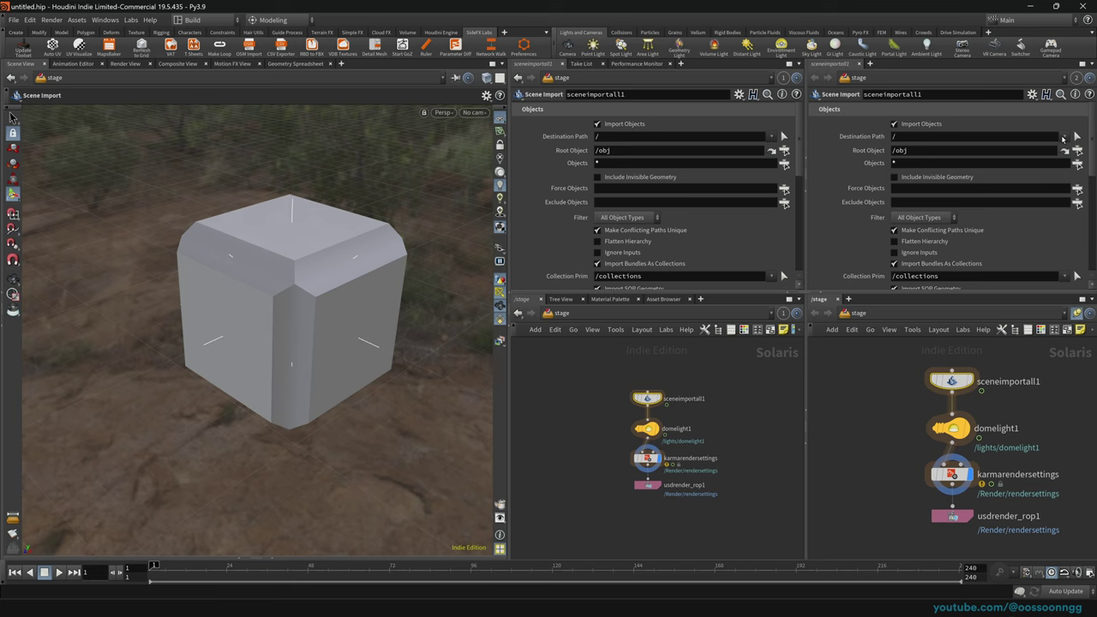
click(1077, 312)
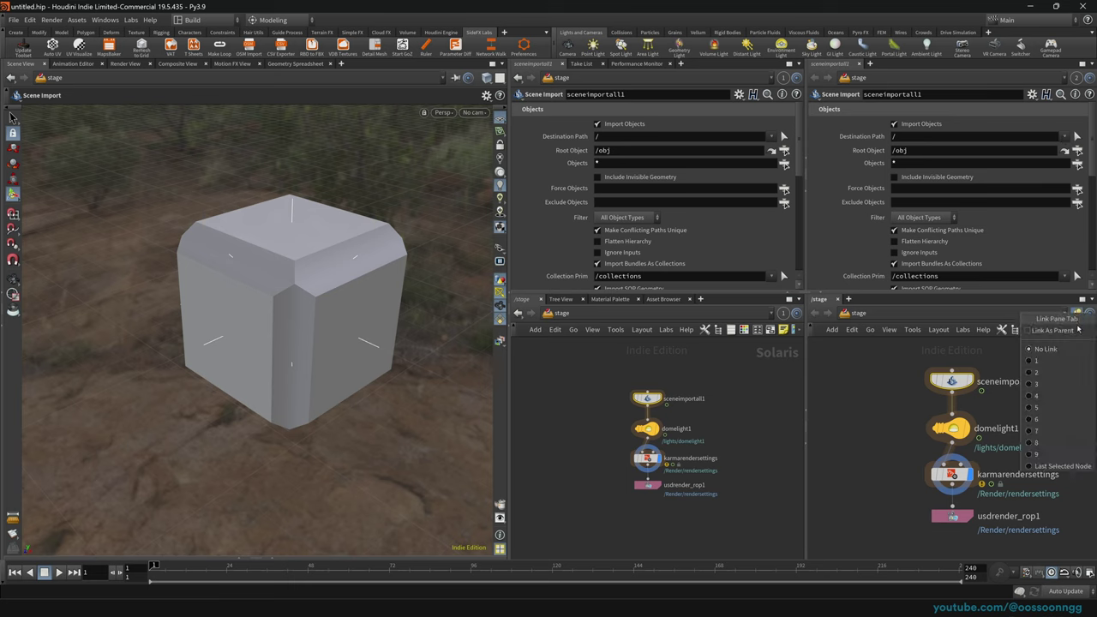
click(1062, 371)
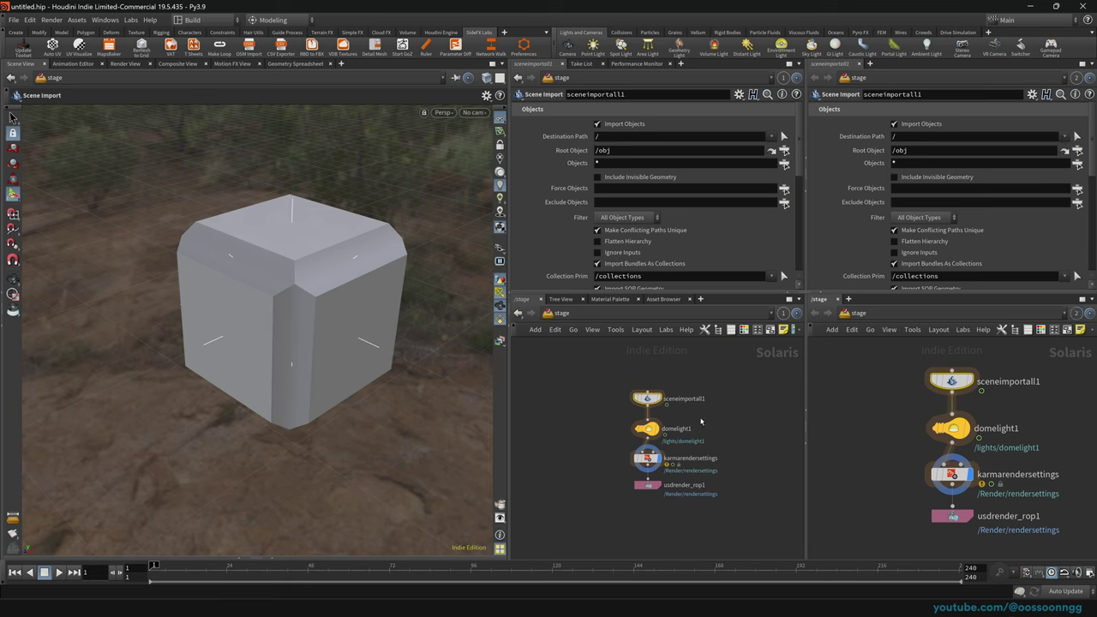
Select different nodes in each network editor to check that each linked parameter pane follows only its own editor.
click(644, 459)
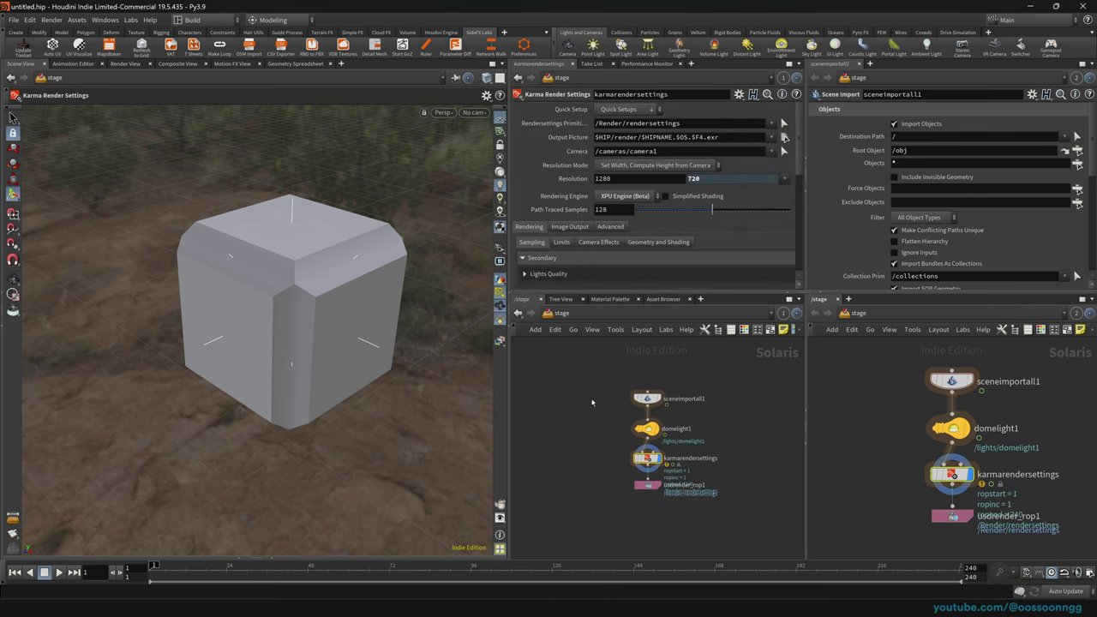
click(647, 397)
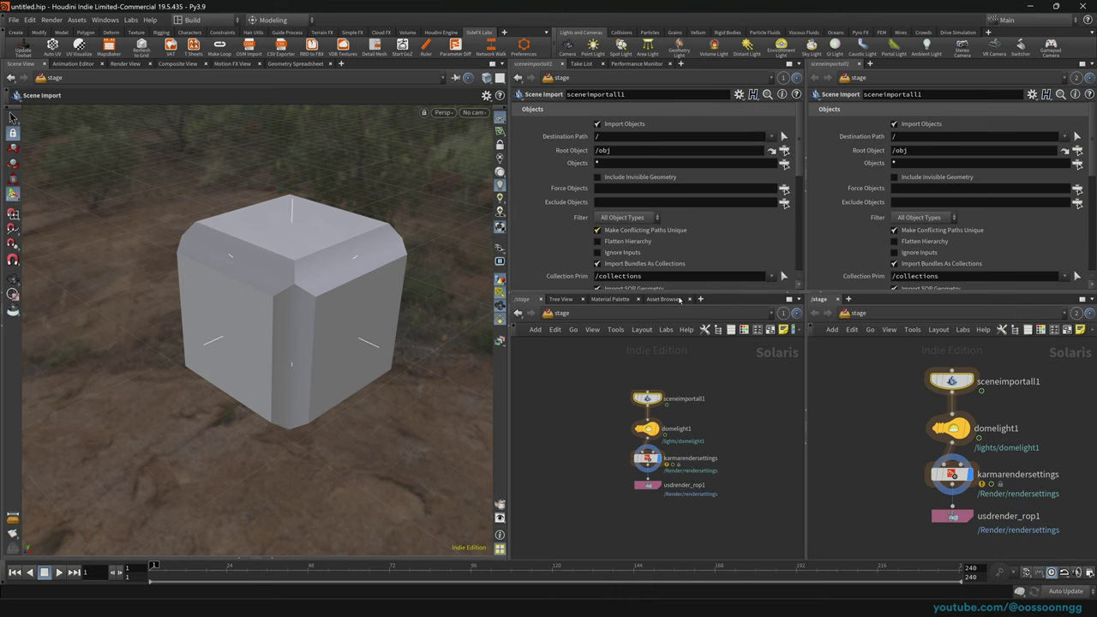
click(647, 458)
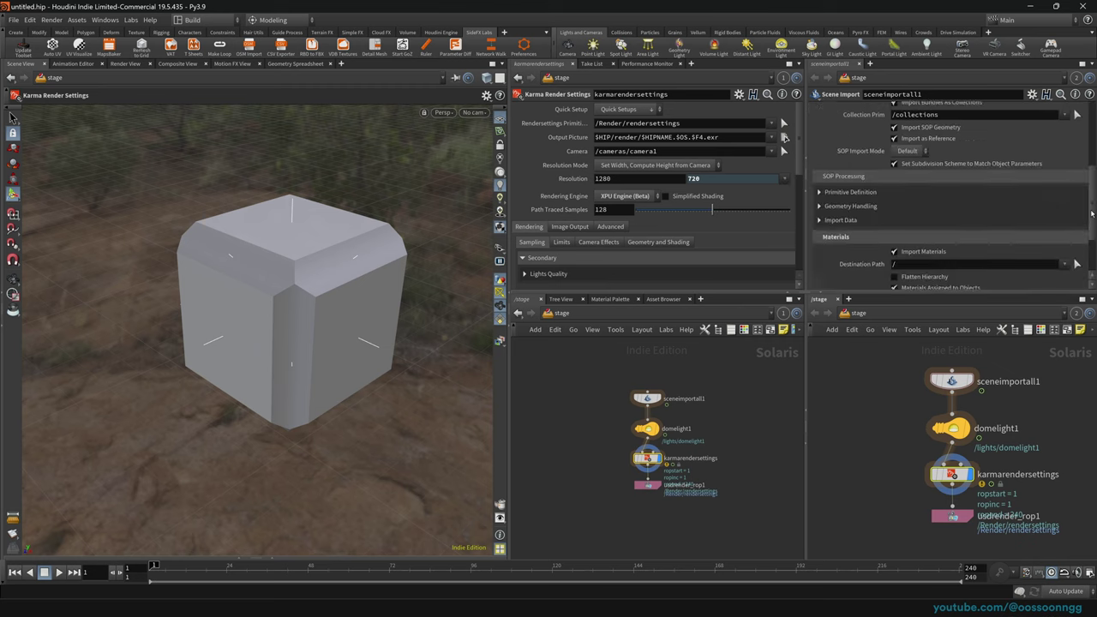
click(953, 429)
click(934, 480)
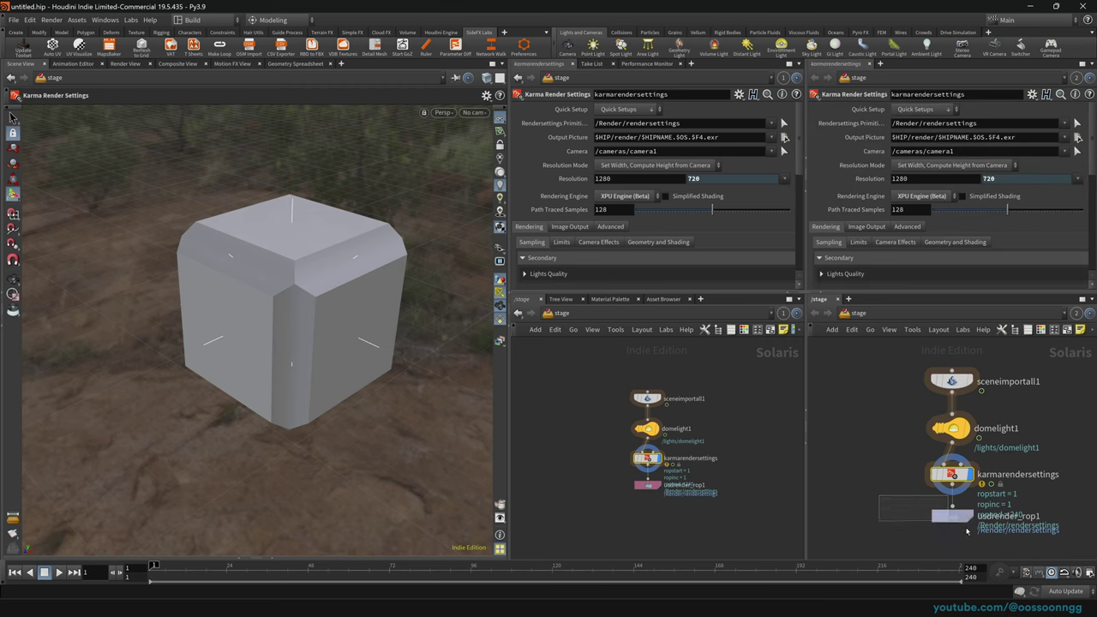
click(951, 473)
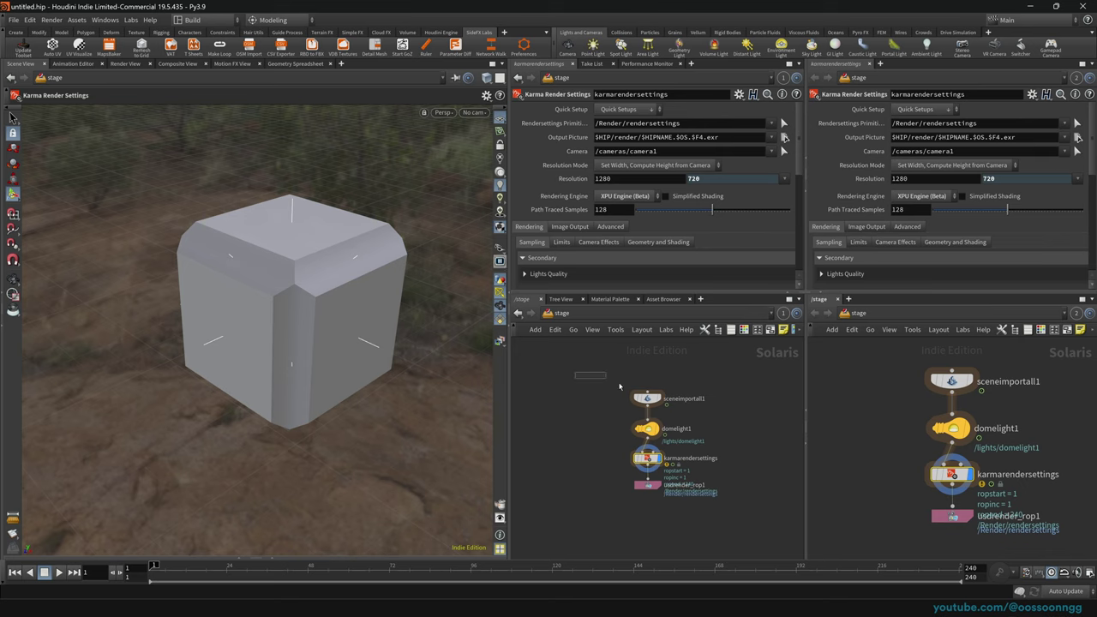
drag(599, 379, 715, 418)
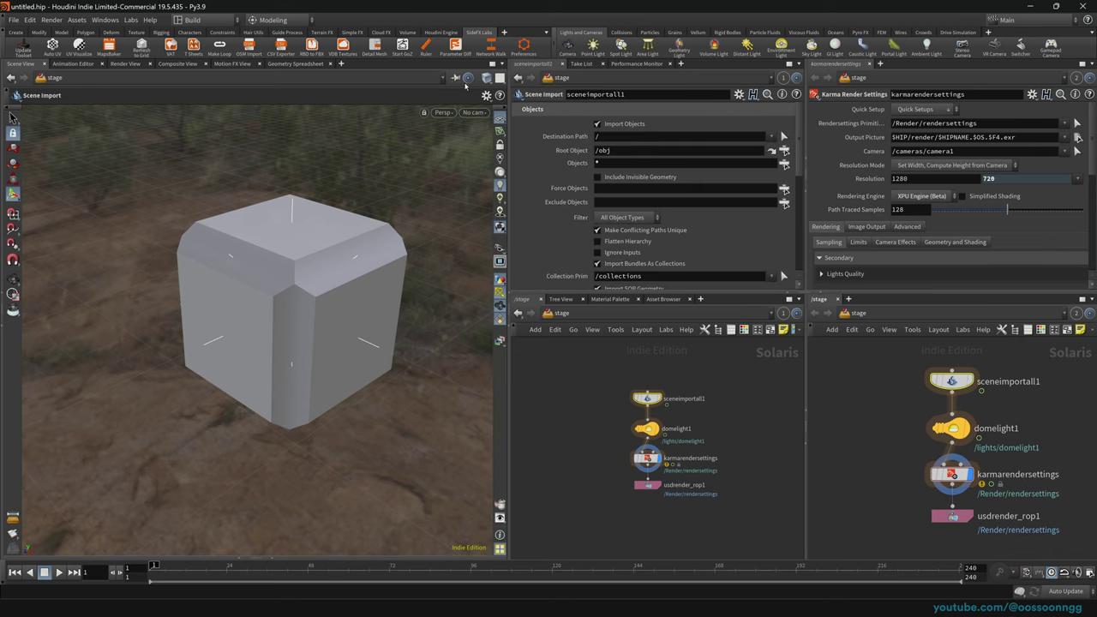
Link the scene view to pane group 2 and slightly widen the group 1 parameter and network panes.
click(455, 77)
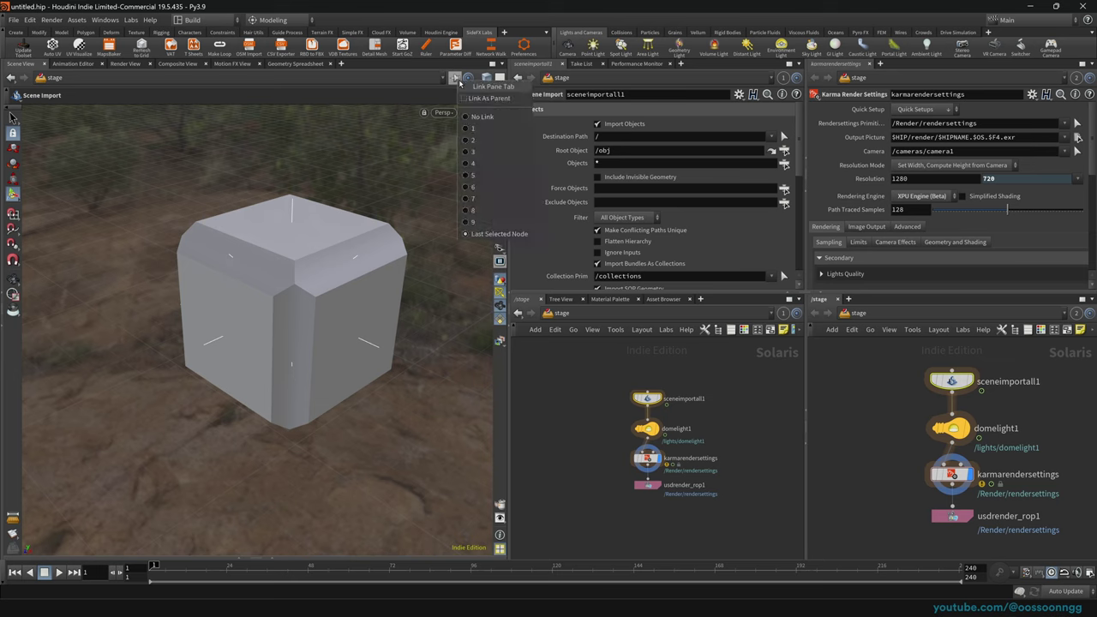
click(477, 139)
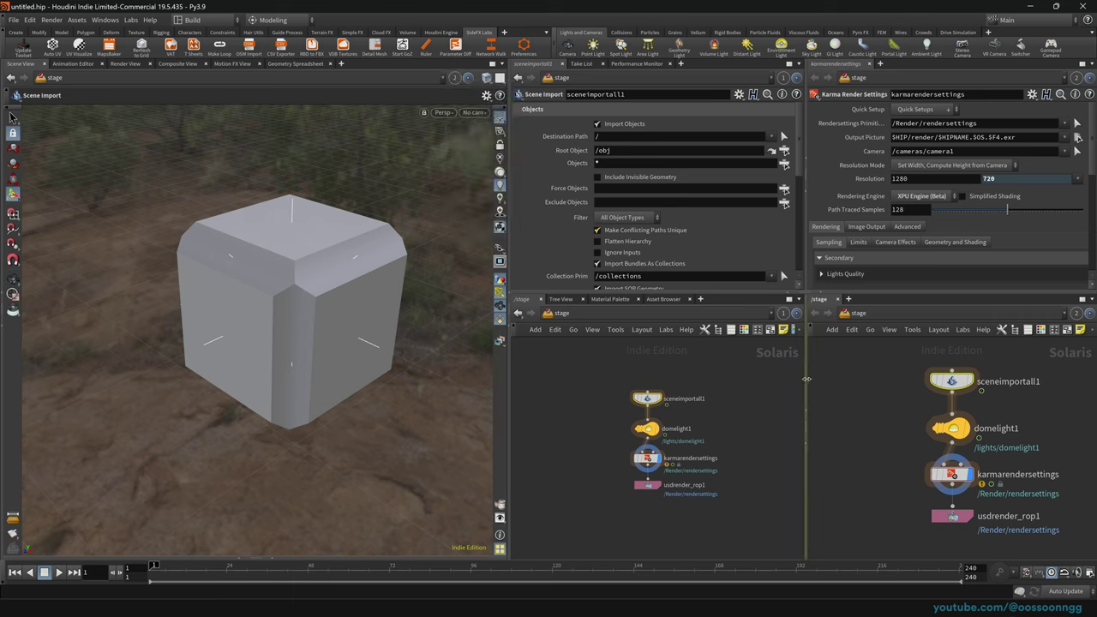
drag(808, 381, 828, 381)
drag(803, 260, 827, 260)
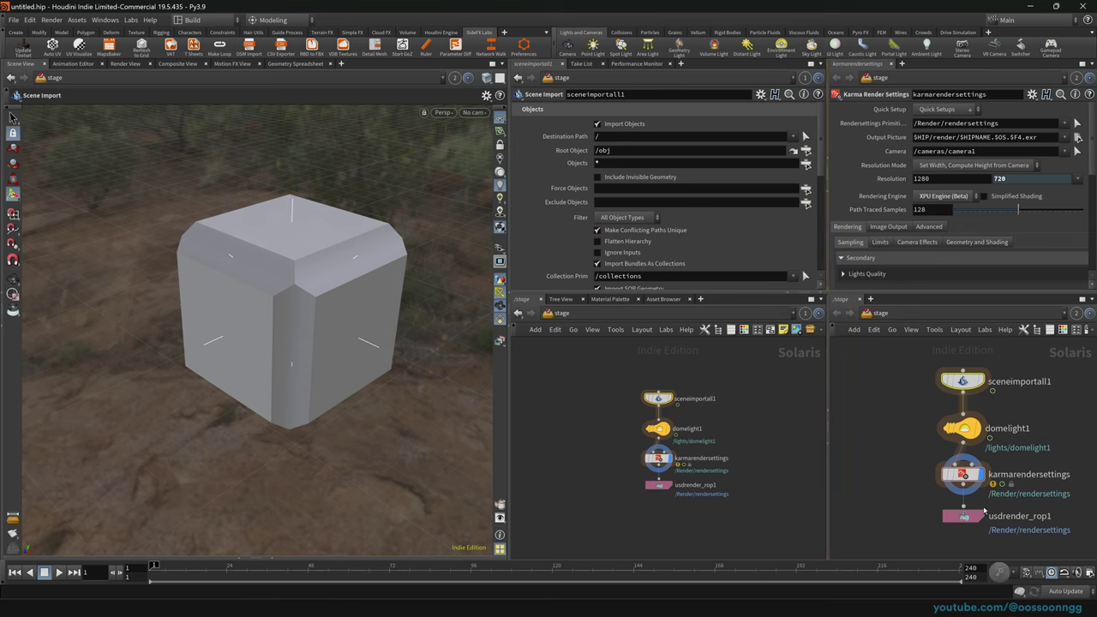
Switch the group 1 network editor to the obj context, and select the dome light and scene import nodes in the stage network.
click(555, 314)
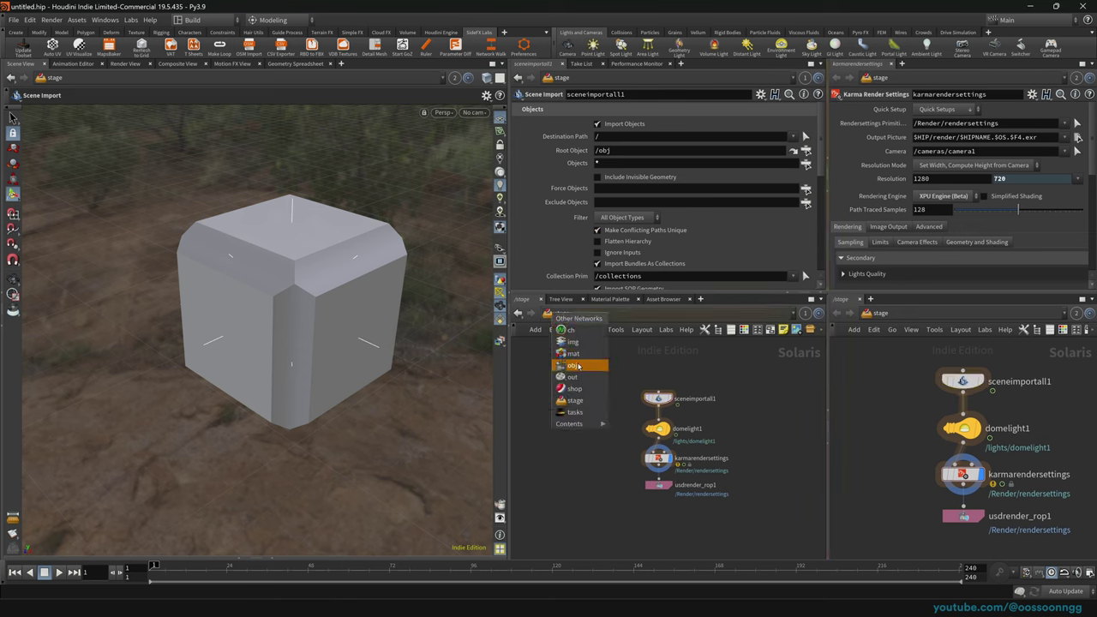
click(573, 365)
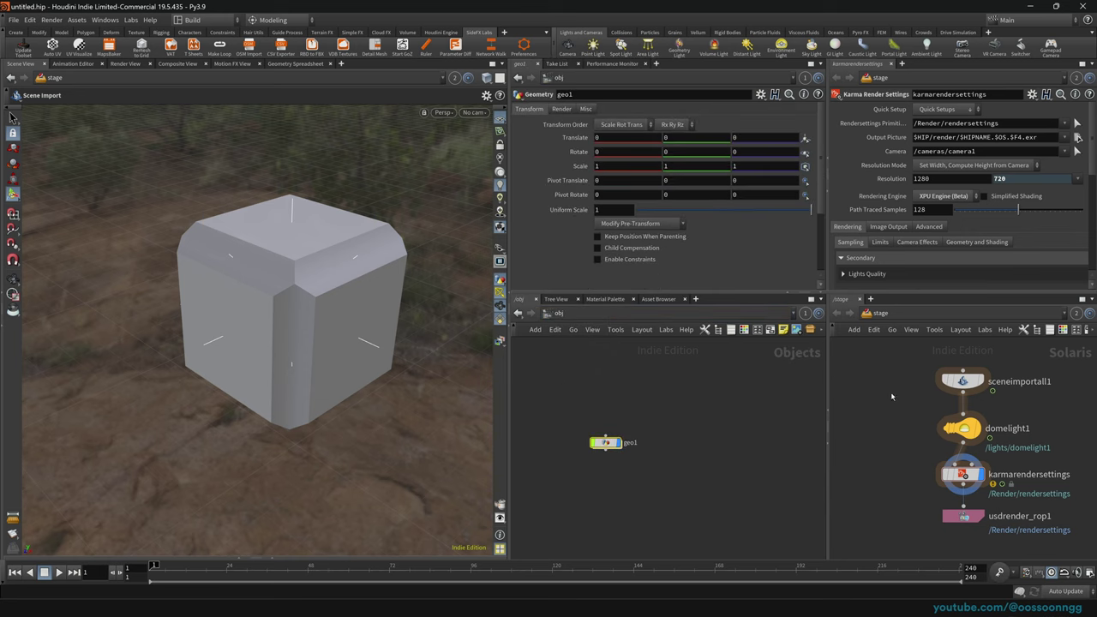
click(961, 428)
click(963, 380)
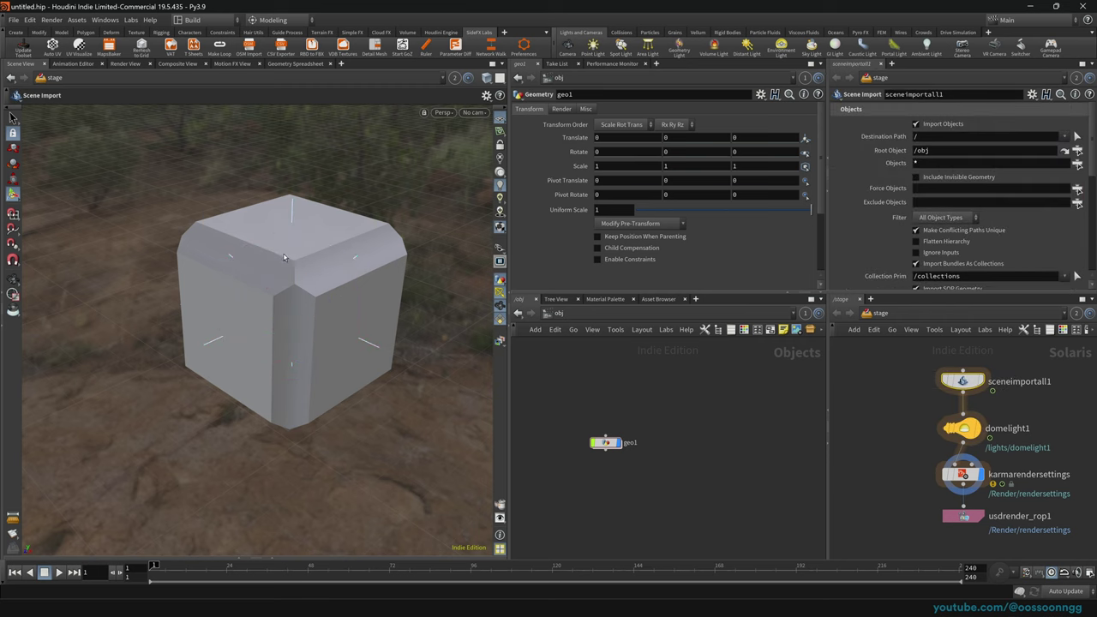
Enter the geo1 geometry network in the group 1 editor and set the normal node's Cusp Angle to 5.9.
drag(569, 385, 612, 447)
middle_click(612, 446)
drag(571, 408, 579, 412)
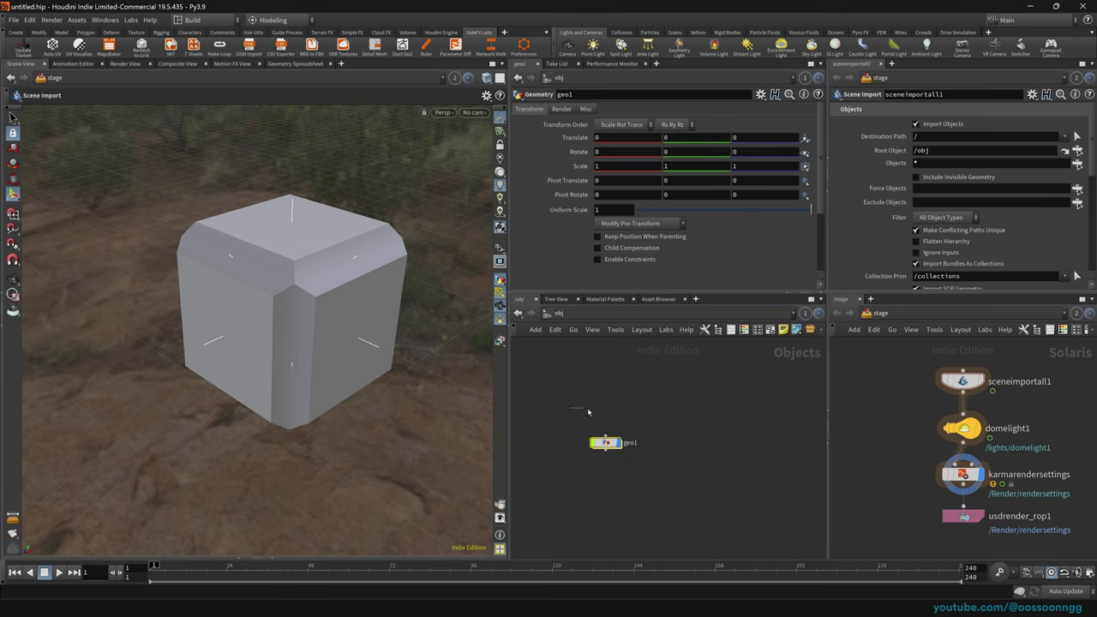
key(h)
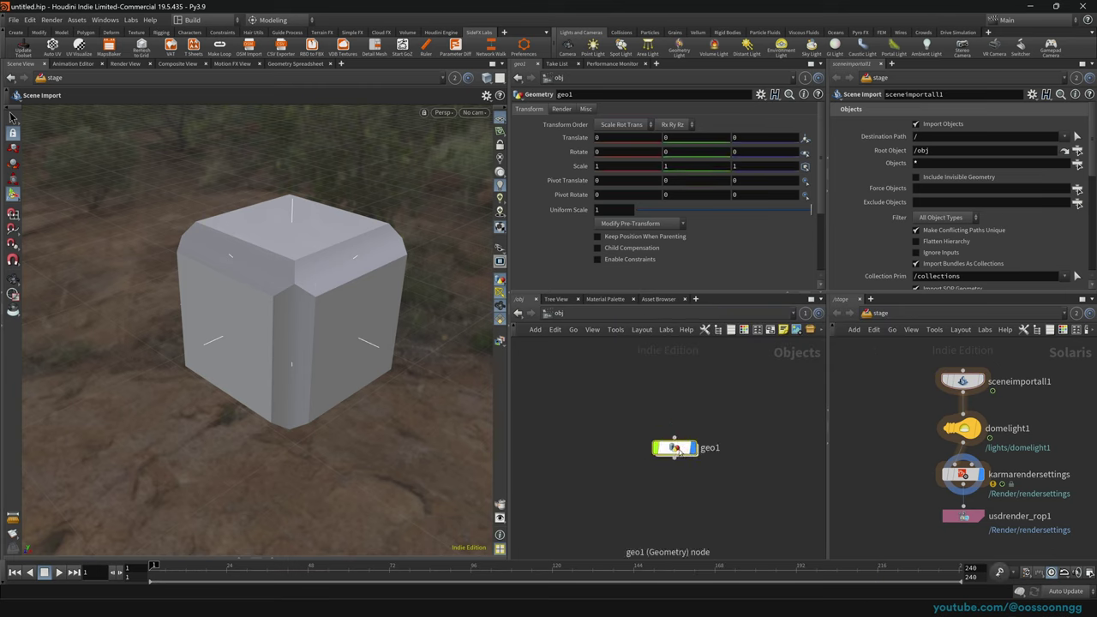
double_click(679, 448)
mouse_move(696, 190)
mouse_down()
mouse_move(642, 192)
mouse_move(781, 189)
mouse_move(644, 192)
mouse_up()
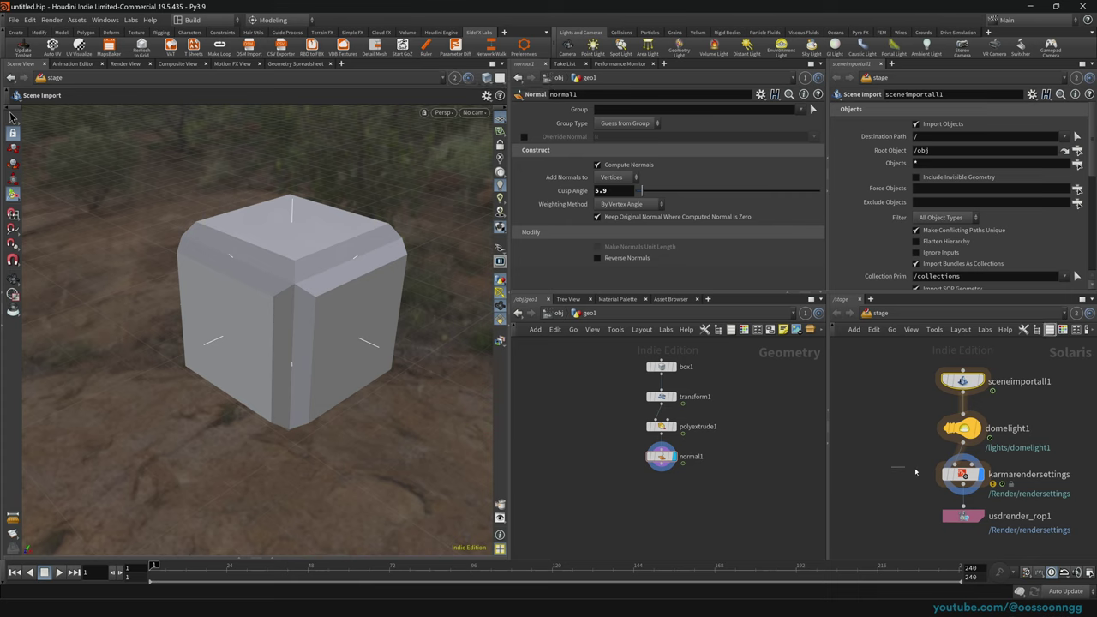
Select the Karma render settings node and cycle the group 2 network editor through the obj and out contexts, ending on stage.
click(961, 473)
click(880, 313)
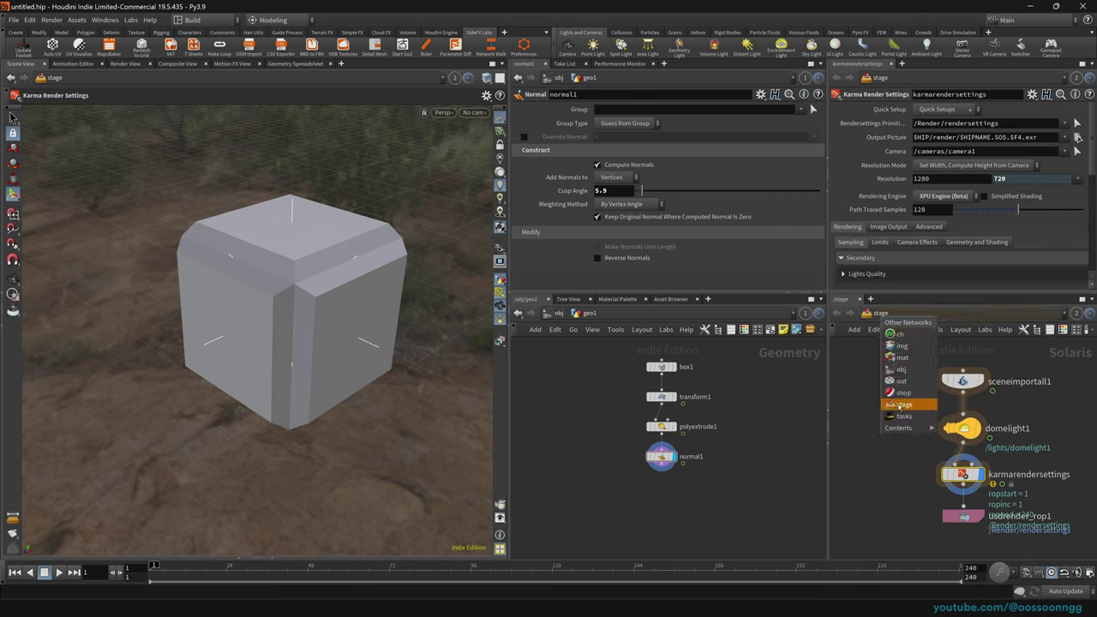
click(899, 406)
click(880, 312)
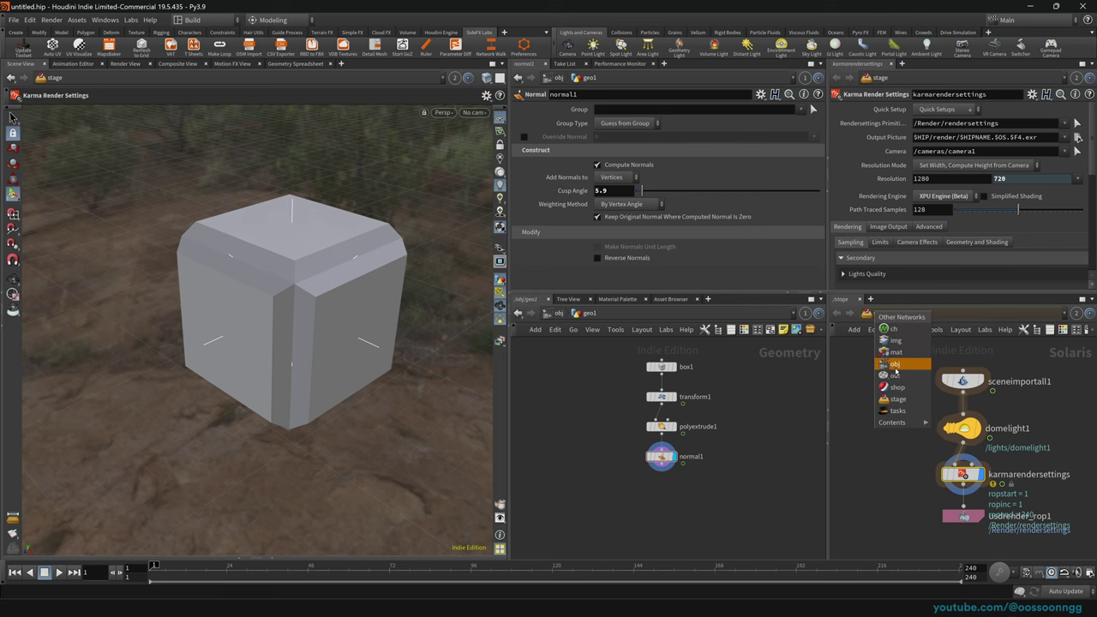
click(887, 374)
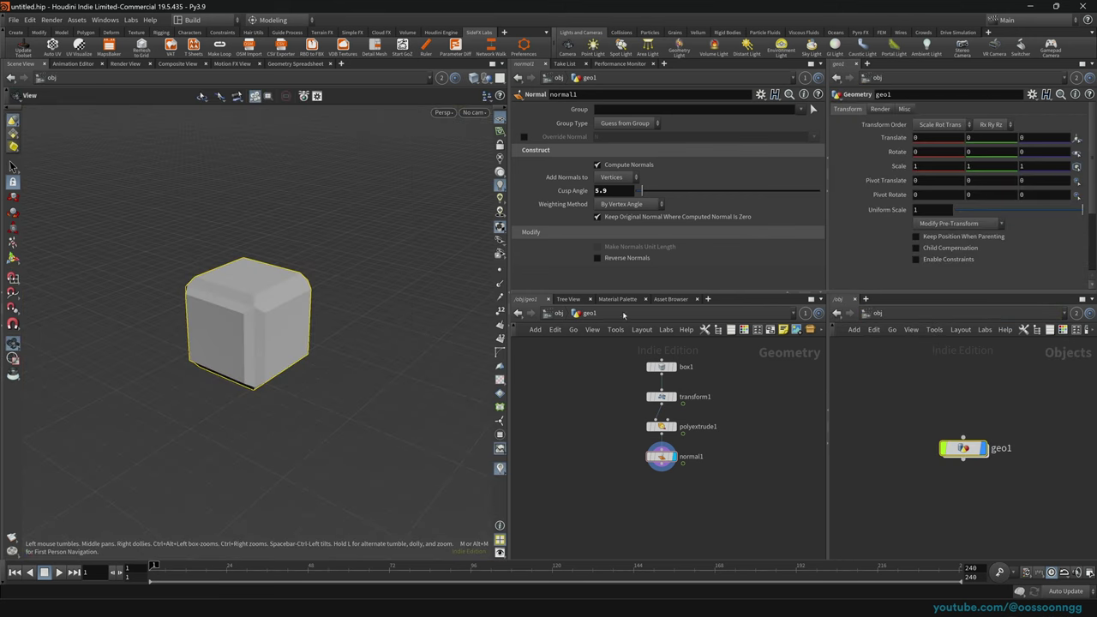
click(879, 312)
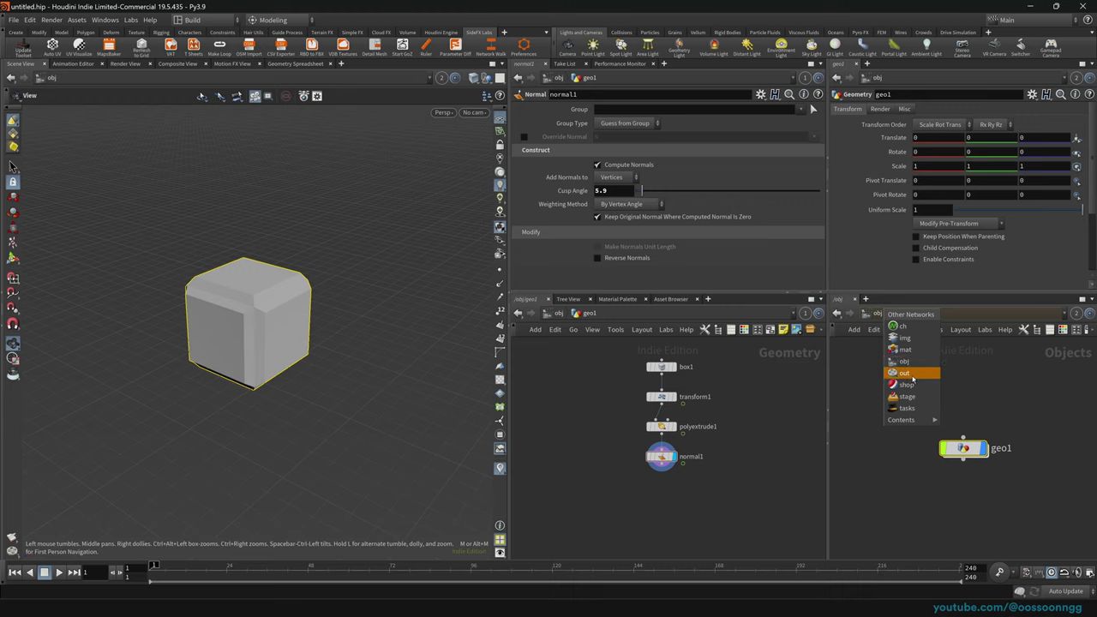
click(908, 376)
click(879, 313)
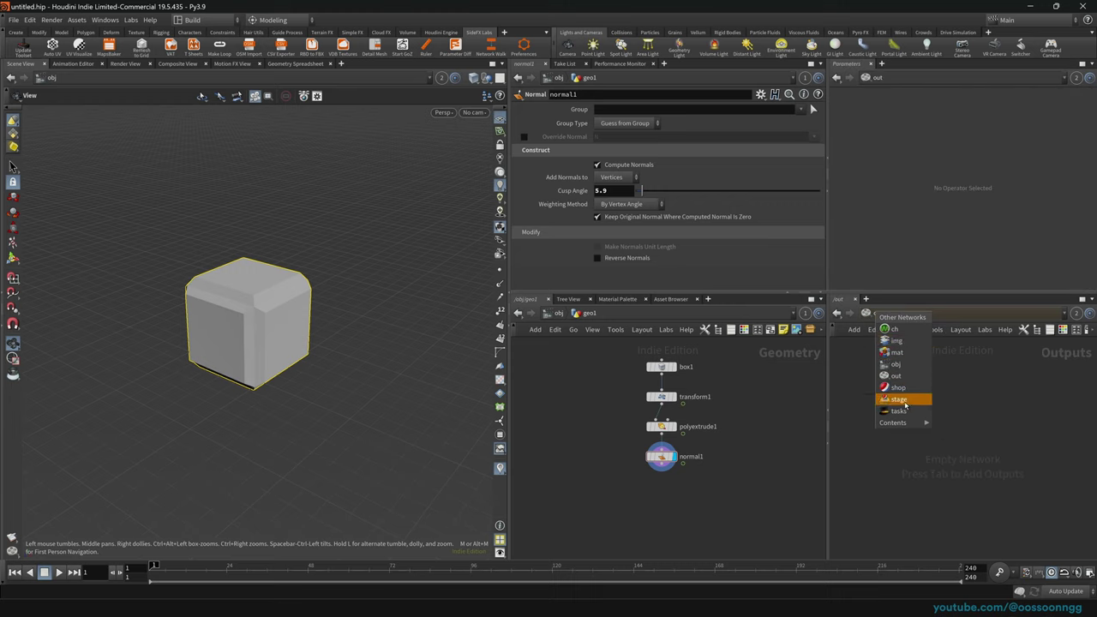
click(898, 399)
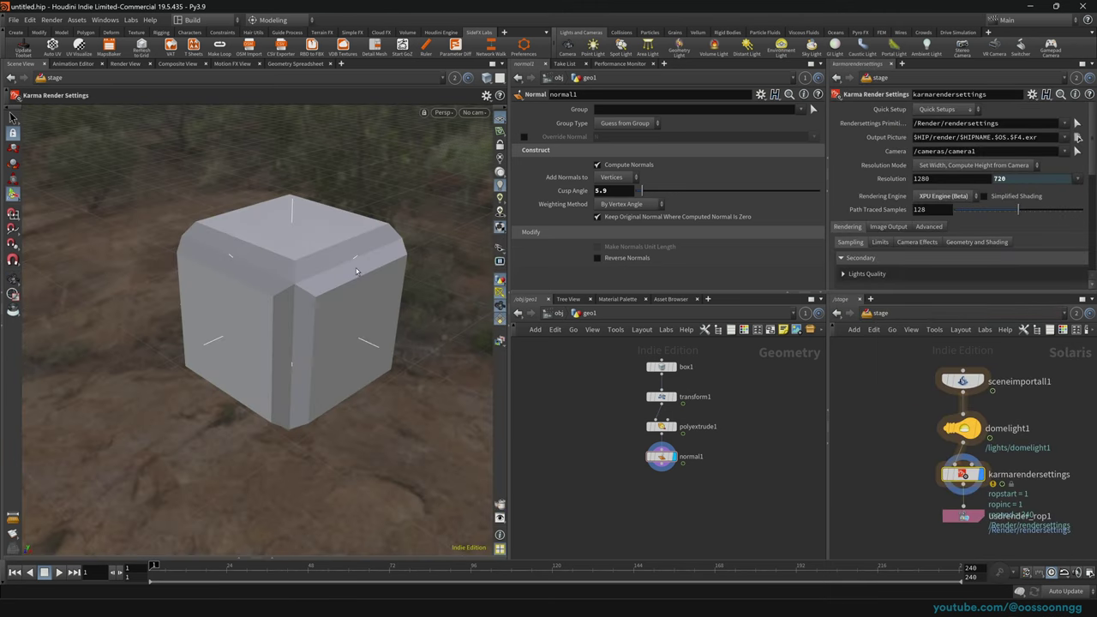
Switch the scene view to the Karma renderer and set the normal node's Cusp Angle to 8.4.
alt+drag(338, 261, 475, 354)
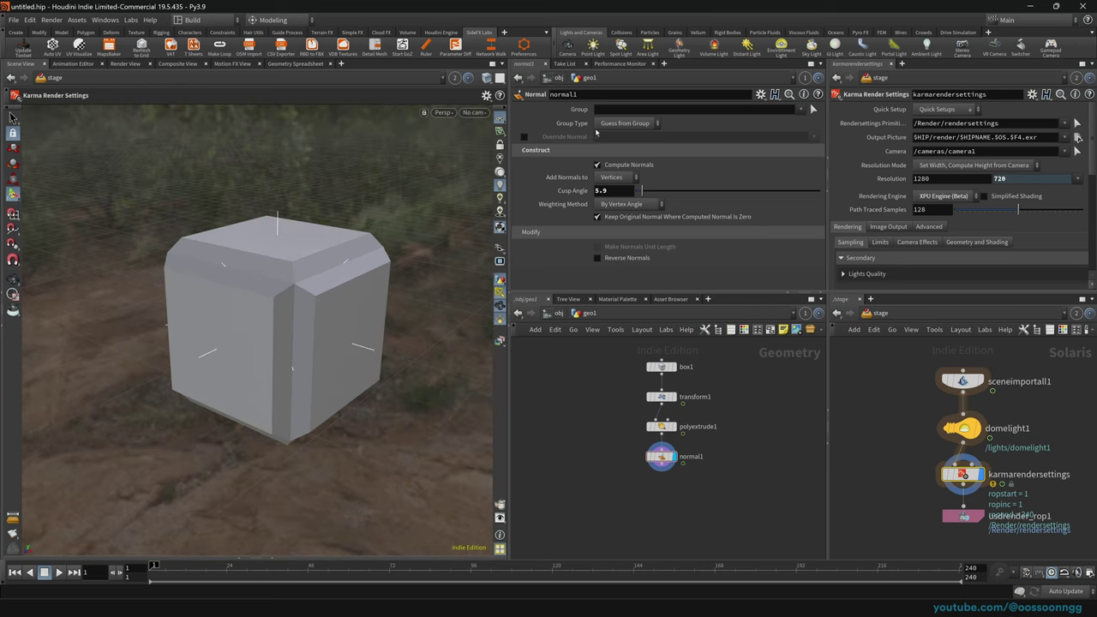
drag(607, 382, 730, 416)
drag(607, 439, 732, 480)
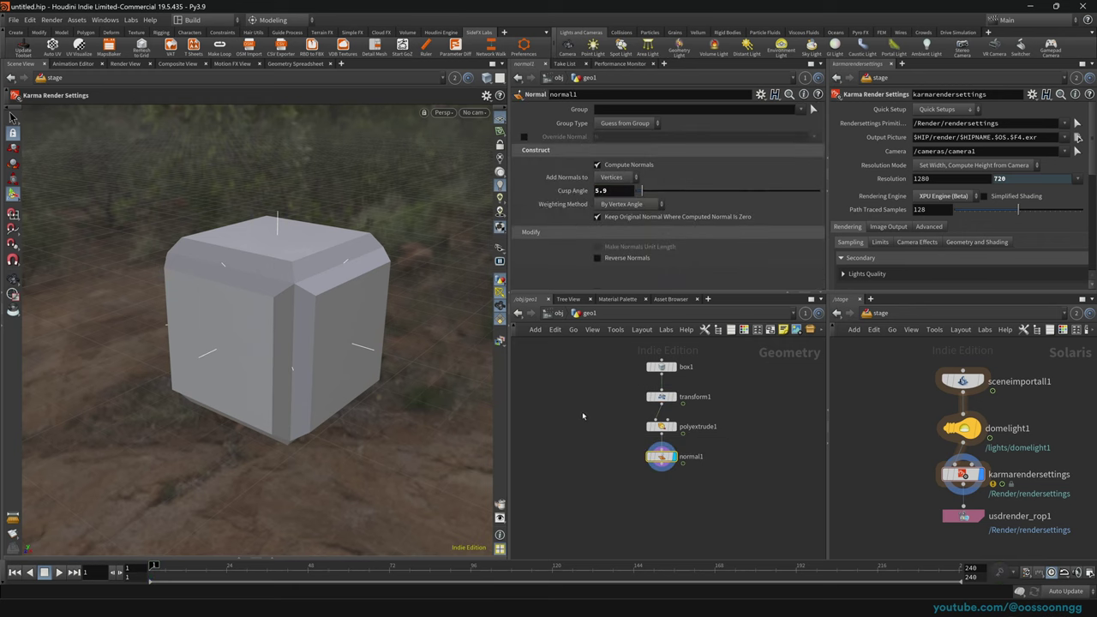
mouse_move(631, 183)
mouse_down()
mouse_move(794, 190)
mouse_move(686, 190)
mouse_up()
click(443, 113)
click(455, 166)
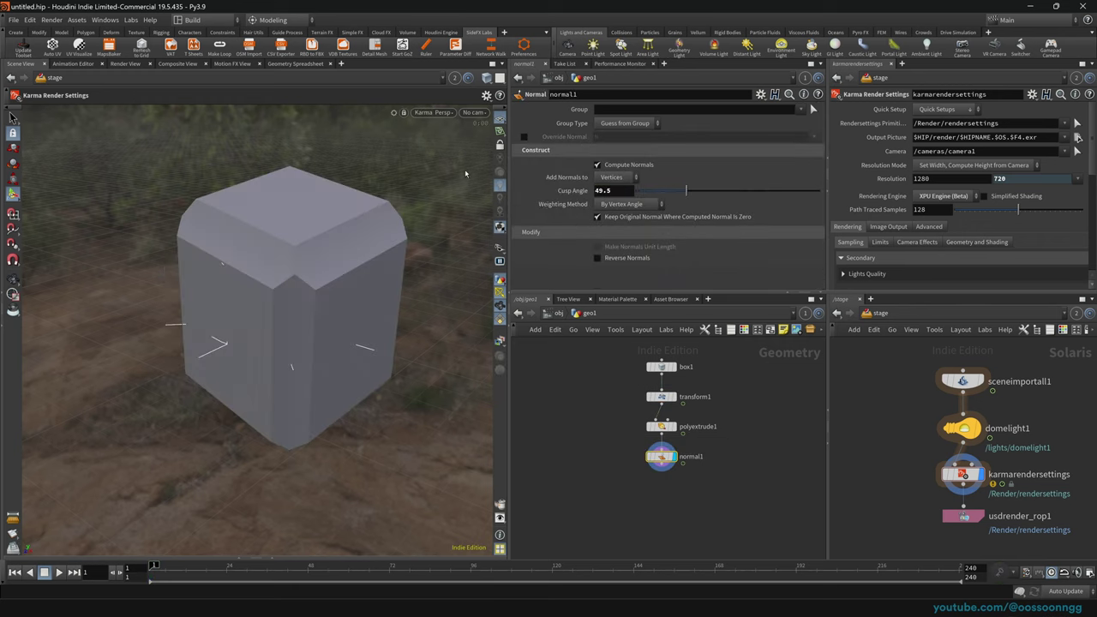
mouse_move(686, 190)
mouse_down()
mouse_move(790, 192)
mouse_move(645, 196)
mouse_up()
Append a PolyBevel node after the normal node, with Distance 0.008 and 5 fillet divisions.
key(Tab)
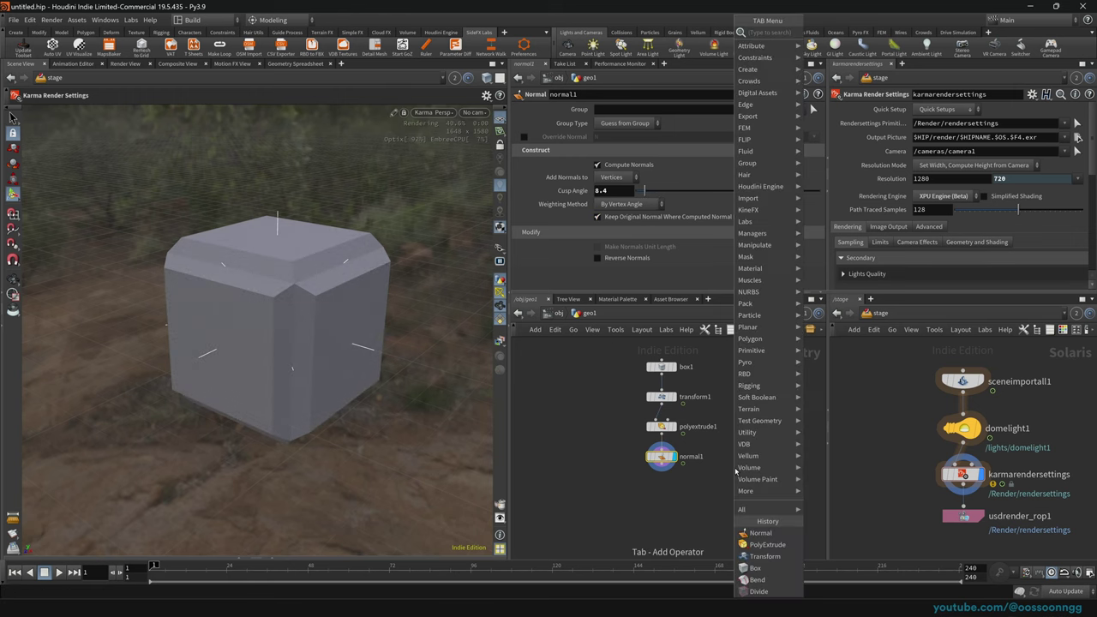
text(polybevel)
key(Return)
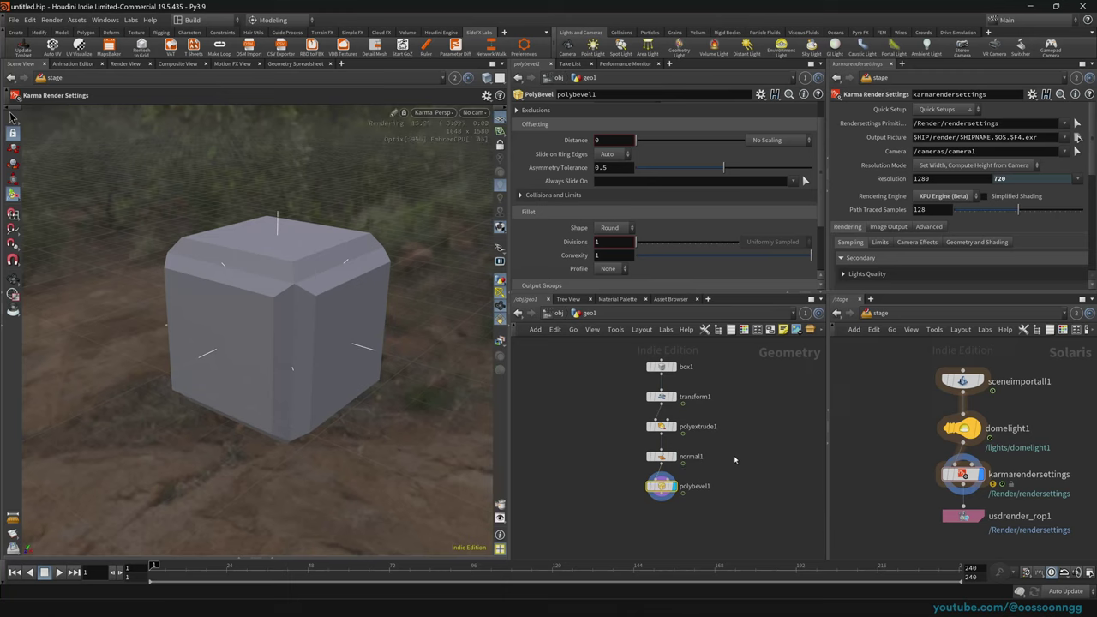
drag(644, 143, 636, 143)
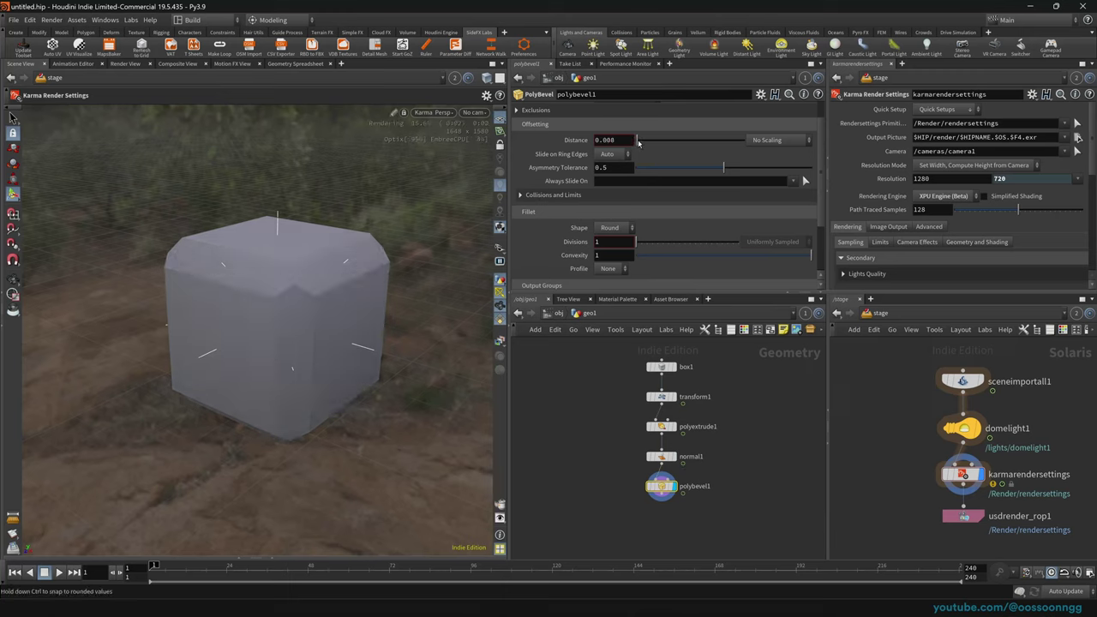
drag(637, 245, 659, 245)
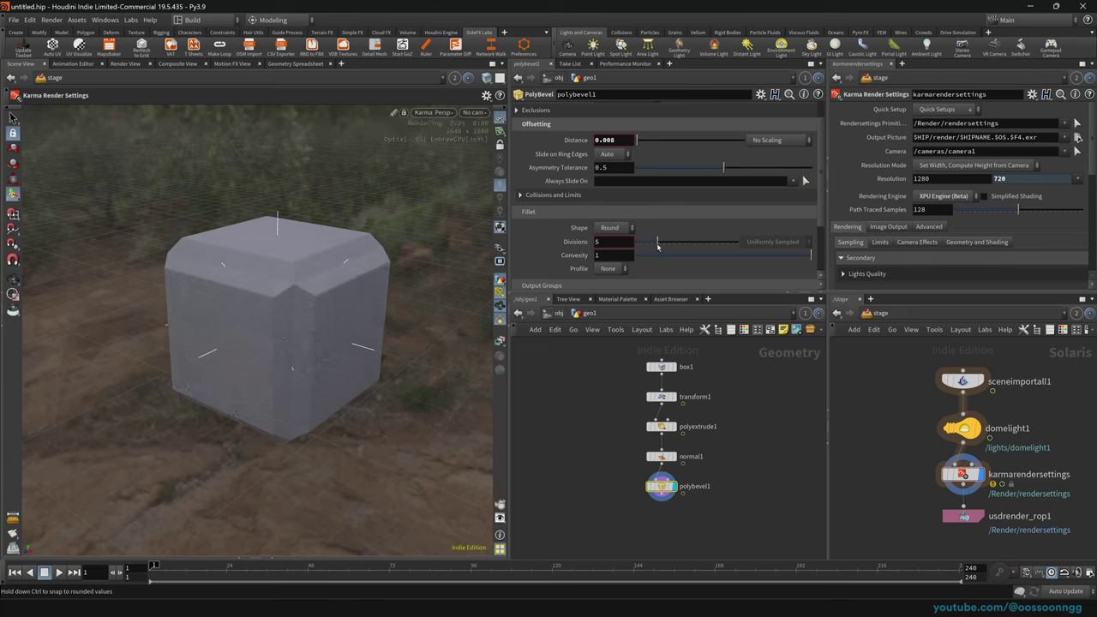
alt+drag(296, 310, 350, 327)
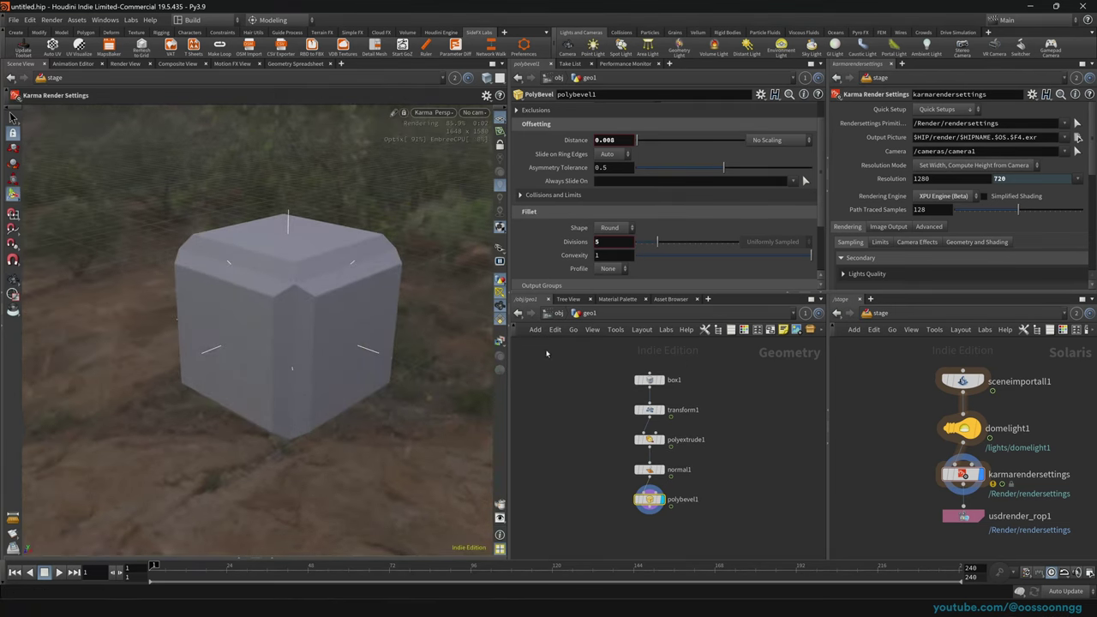
Return the group 1 network editor to the obj level and slightly widen the group 1 parameter and network panes.
key(u)
key(Return)
key(u)
drag(828, 265, 856, 265)
drag(828, 391, 855, 389)
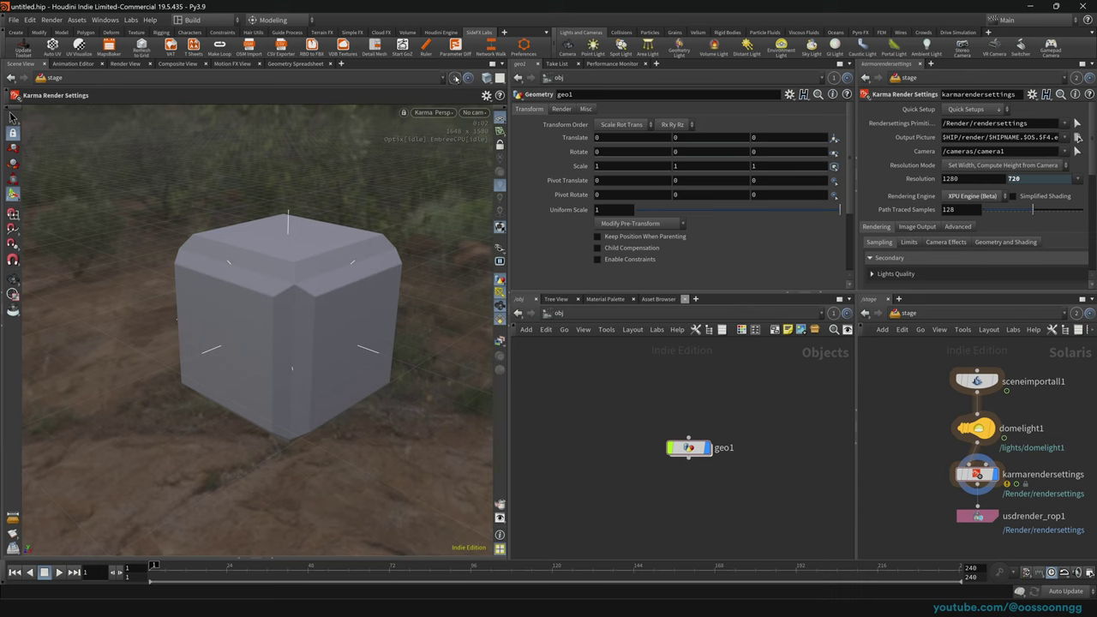
Link the scene view to pane group 1 and enter the geo1 network for a close view of the beveled cube.
click(455, 77)
click(472, 120)
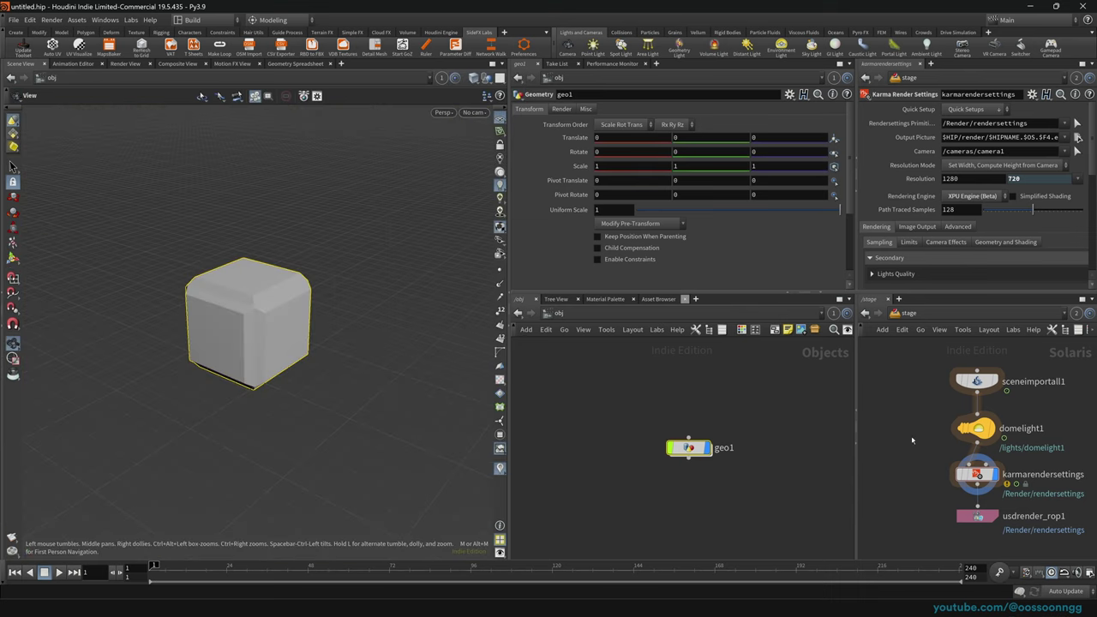
drag(265, 347, 405, 332)
key(Return)
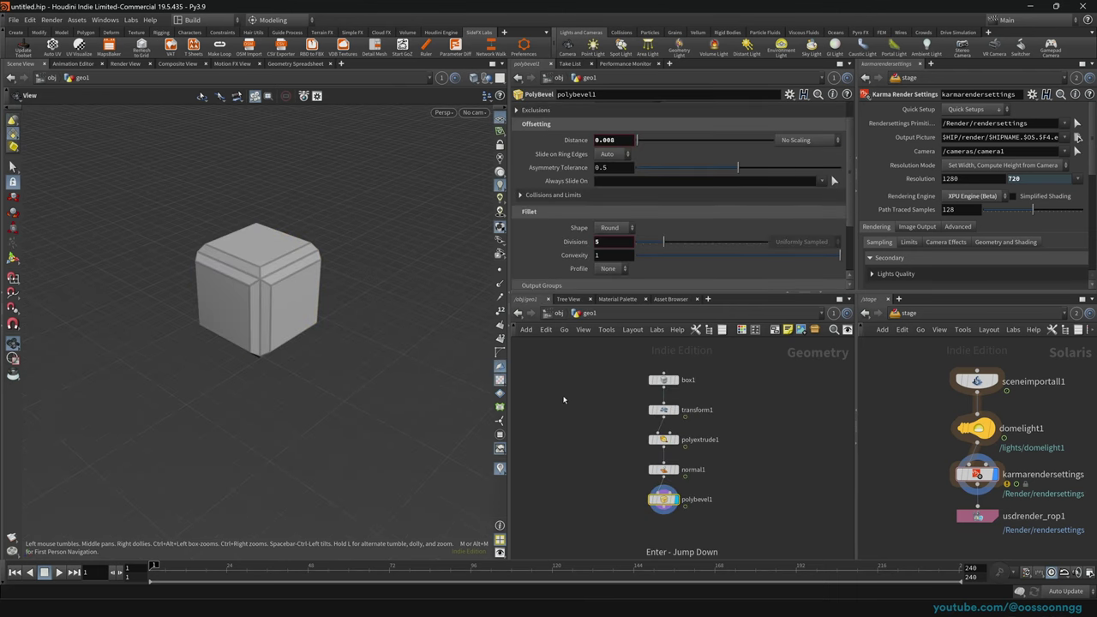
scroll(610, 463, up, 3)
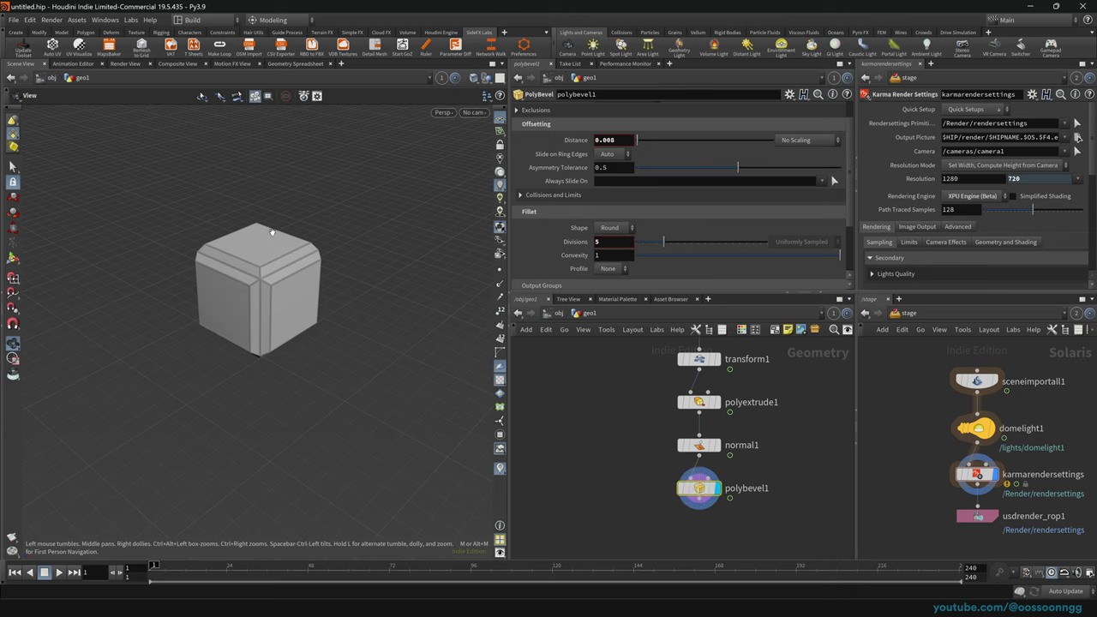
drag(272, 231, 313, 274)
right_drag(314, 274, 343, 291)
drag(343, 292, 315, 292)
right_drag(314, 293, 381, 268)
Toggle the smooth wire shaded display of the beveled cube on and off inside geo1.
click(488, 77)
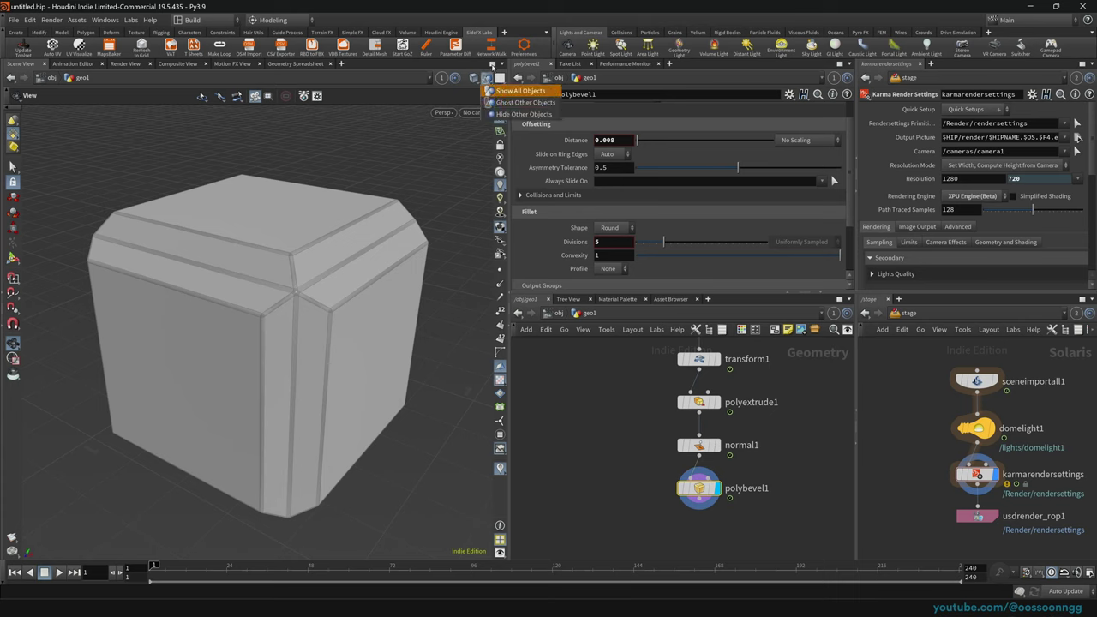
click(474, 78)
click(512, 210)
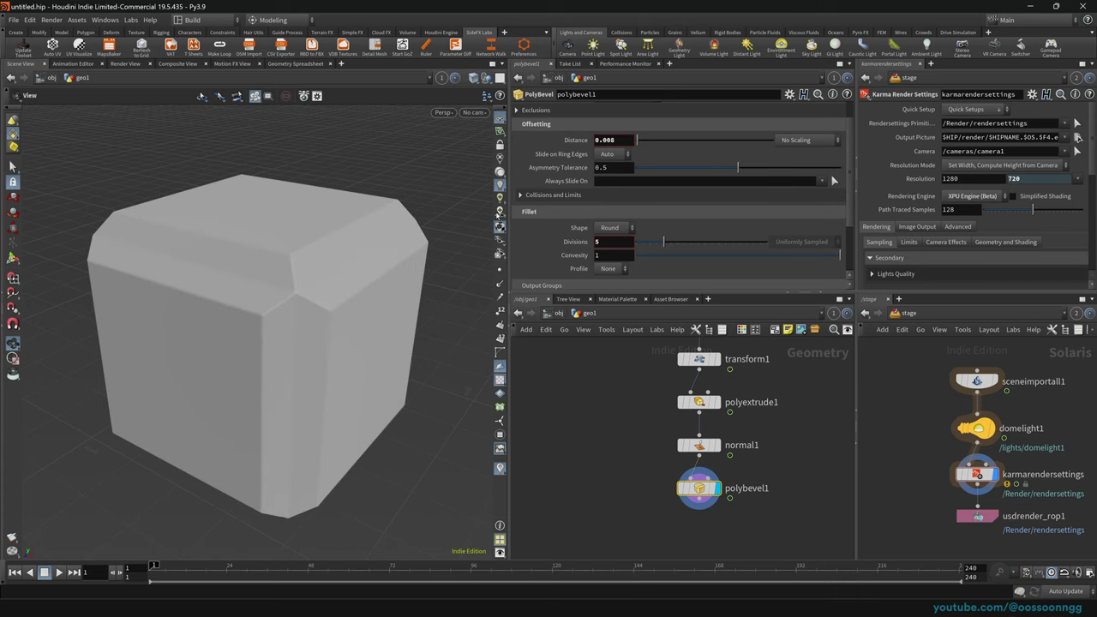
key(shift+w)
key(shift+w)
key(shift+w)
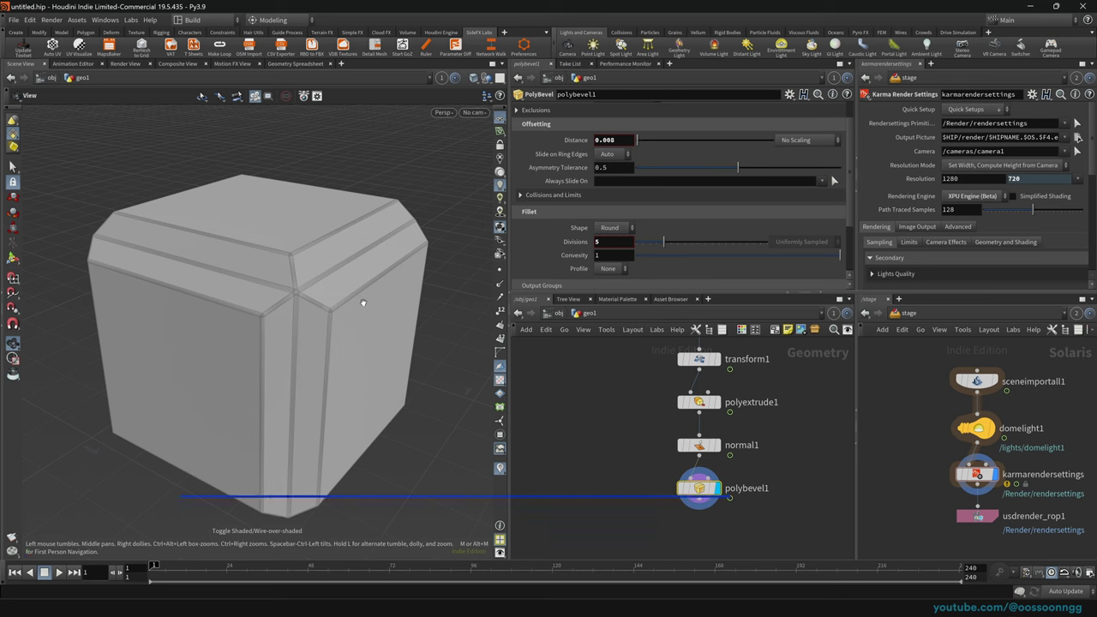
key(shift+w)
key(shift+w)
key(shift+w)
key(shift+w)
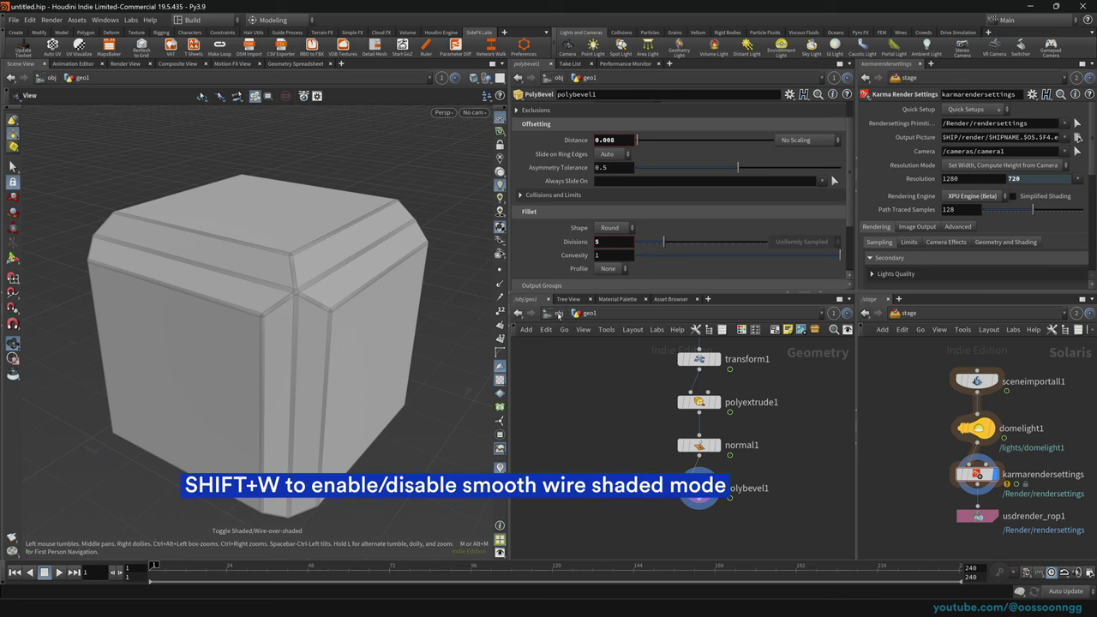
Compare the wire shaded display at the obj level with the one inside the geo1 network.
click(557, 314)
key(shift+w)
key(shift+w)
key(shift+w)
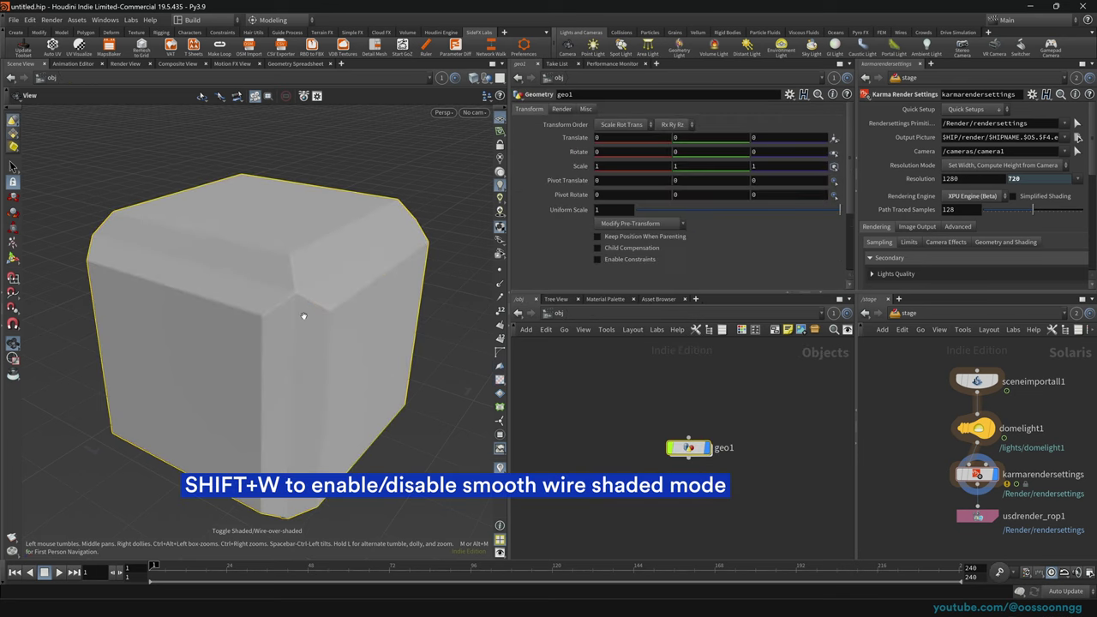
double_click(704, 448)
key(shift+w)
Delete all nodes in the geo1 network.
middle_drag(661, 409, 607, 461)
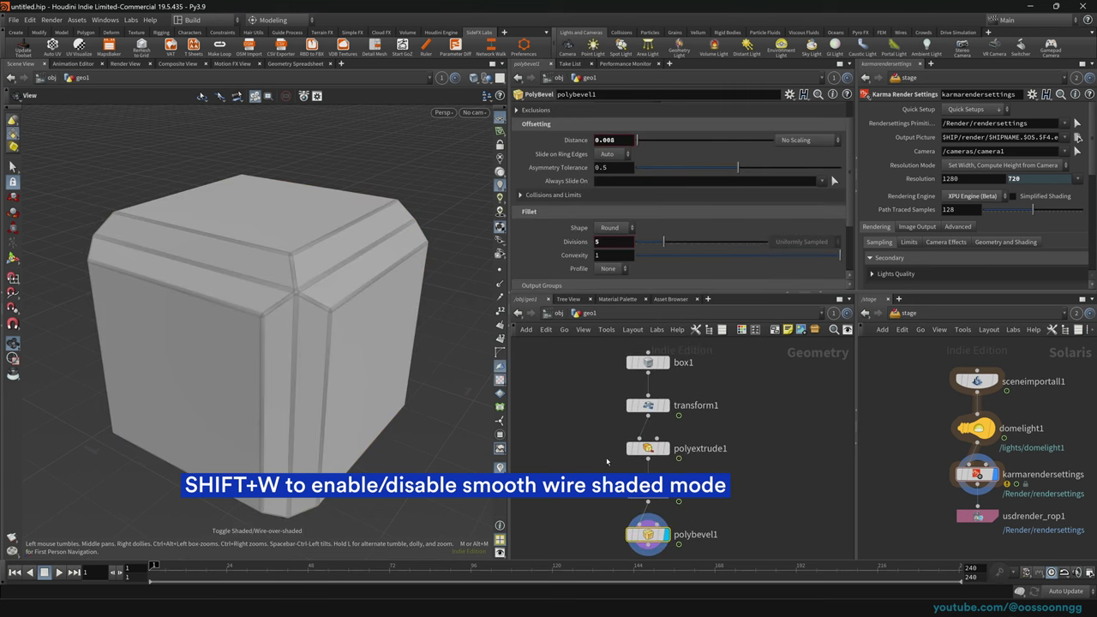
key(ctrl+a)
key(Delete)
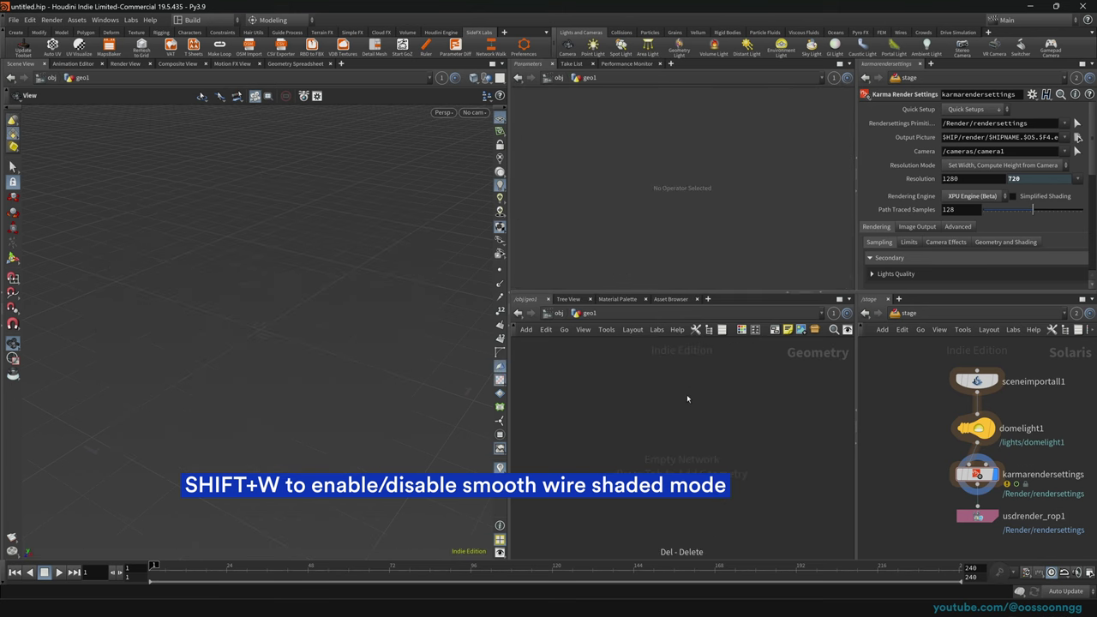
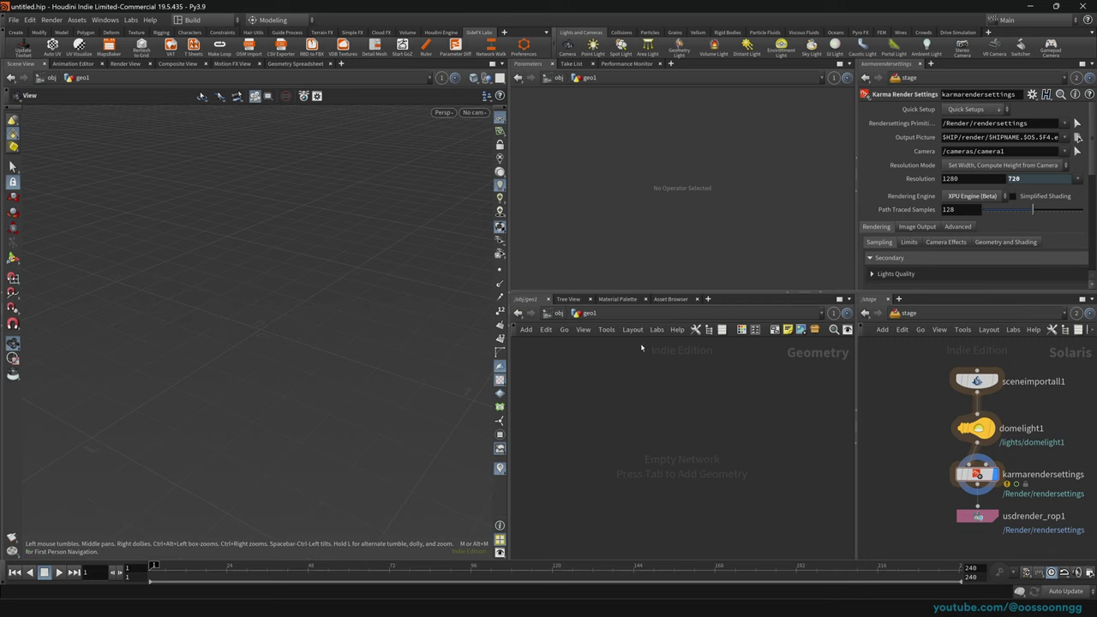
Add a Labs Spiral node to the empty geo1 network.
key(Tab)
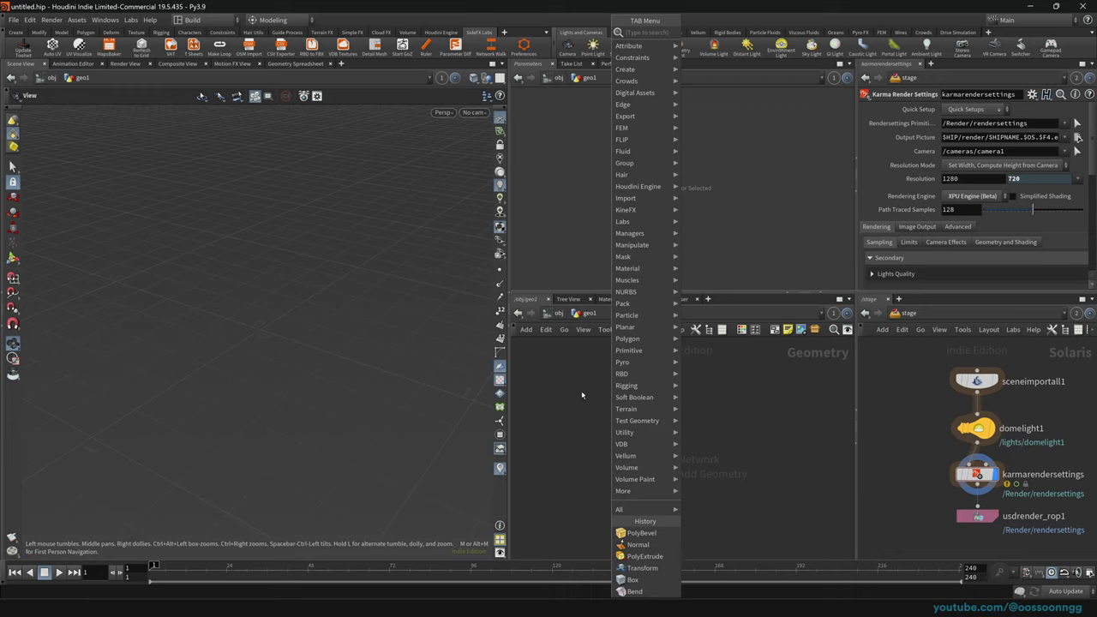
click(582, 391)
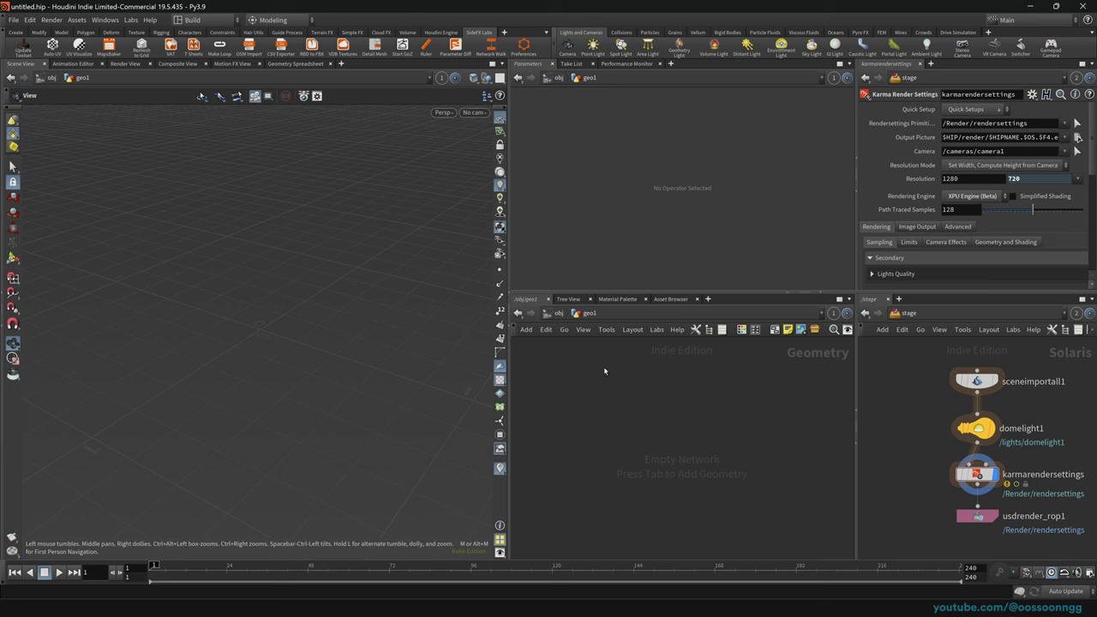
key(Tab)
mouse_move(634, 221)
mouse_move(747, 246)
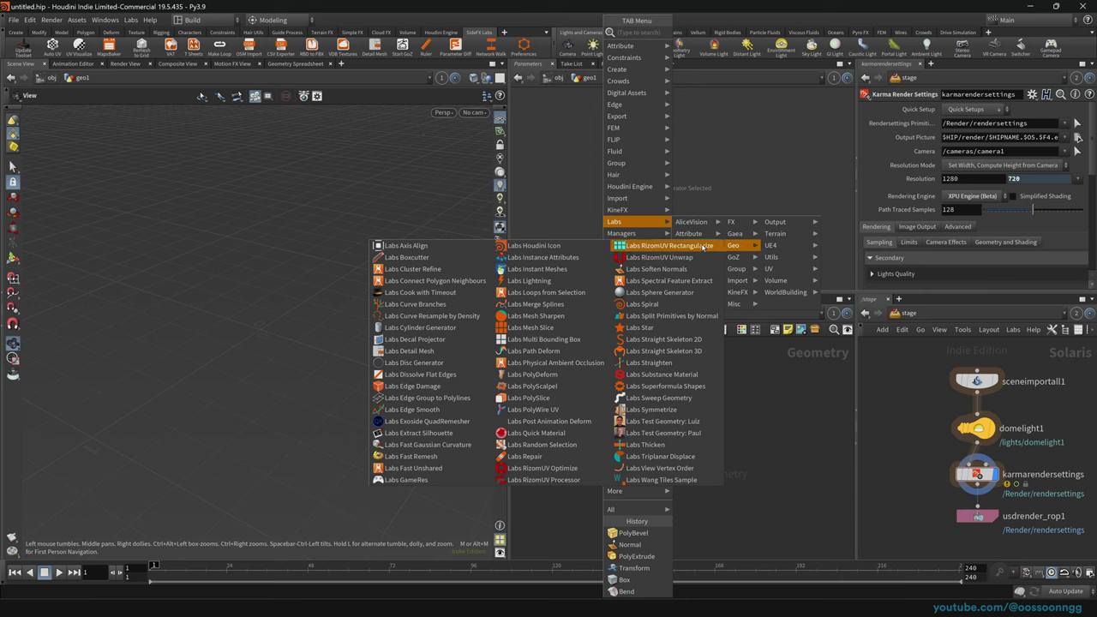
click(644, 305)
click(647, 392)
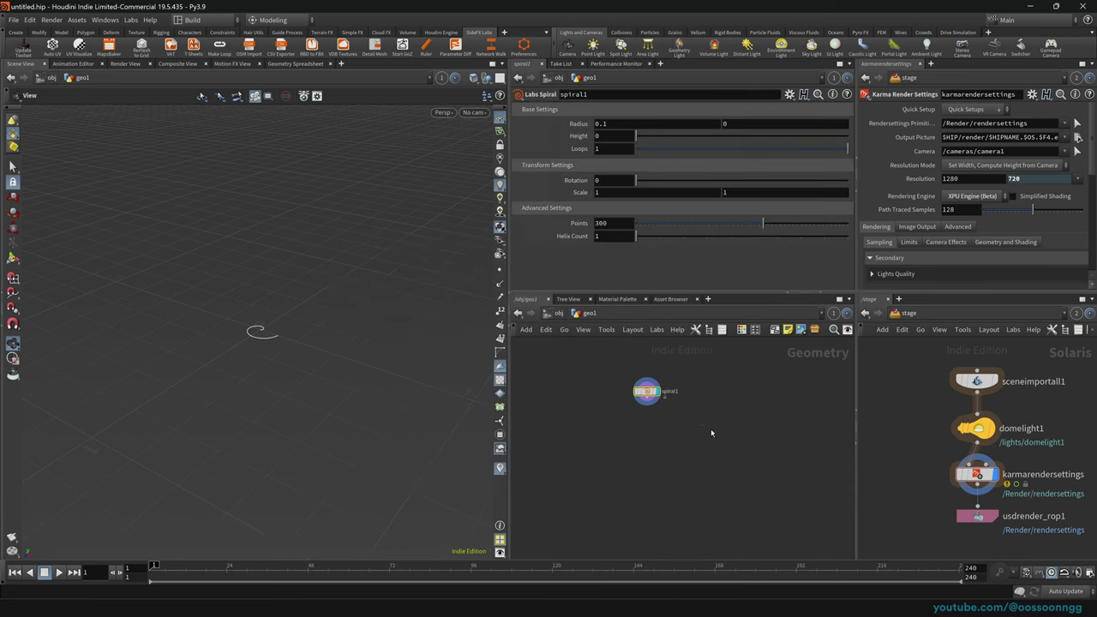
Add a Helix node beside the Labs Spiral node, aligned in the same row.
key(Tab)
text(helix)
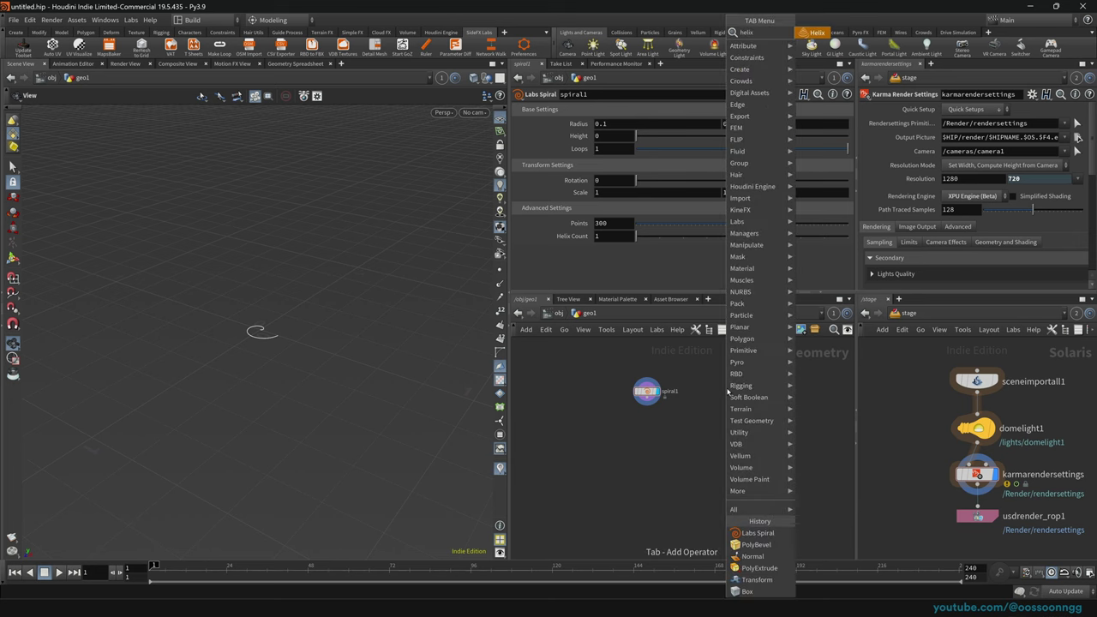
key(Return)
click(725, 387)
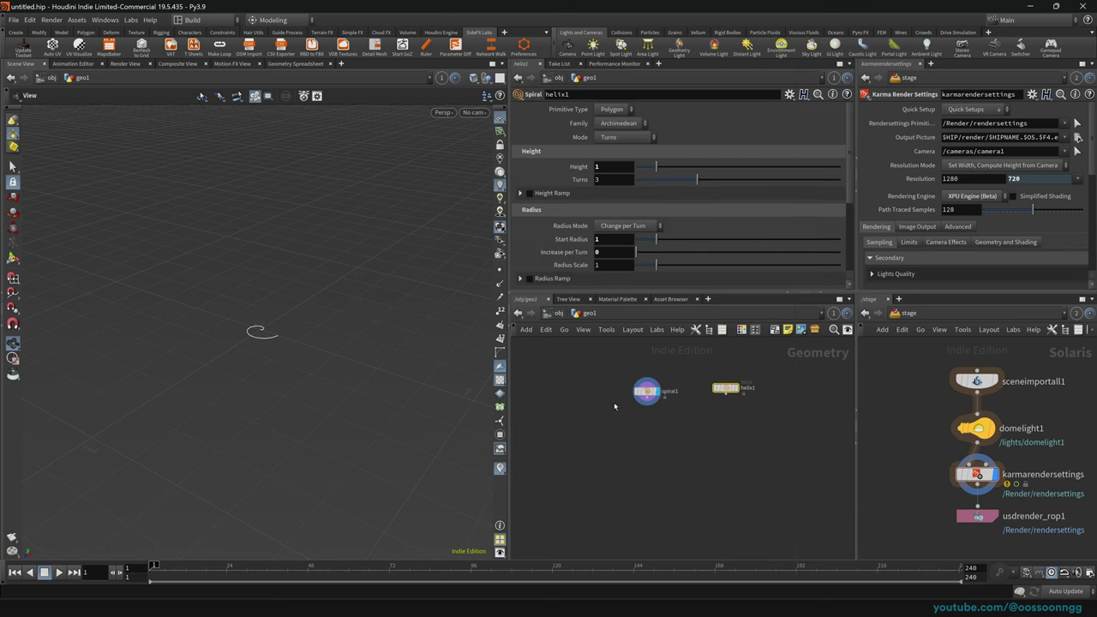
drag(725, 388, 729, 391)
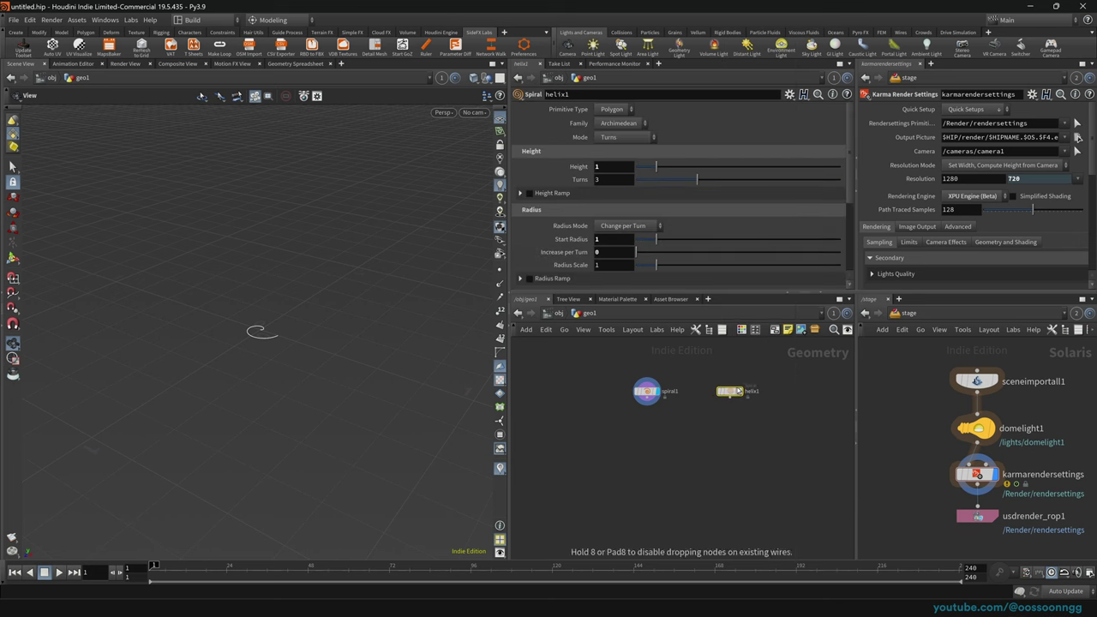
Compare the parameters of the Labs Spiral and Helix nodes, and delete the Helix node.
drag(607, 372, 685, 417)
click(728, 391)
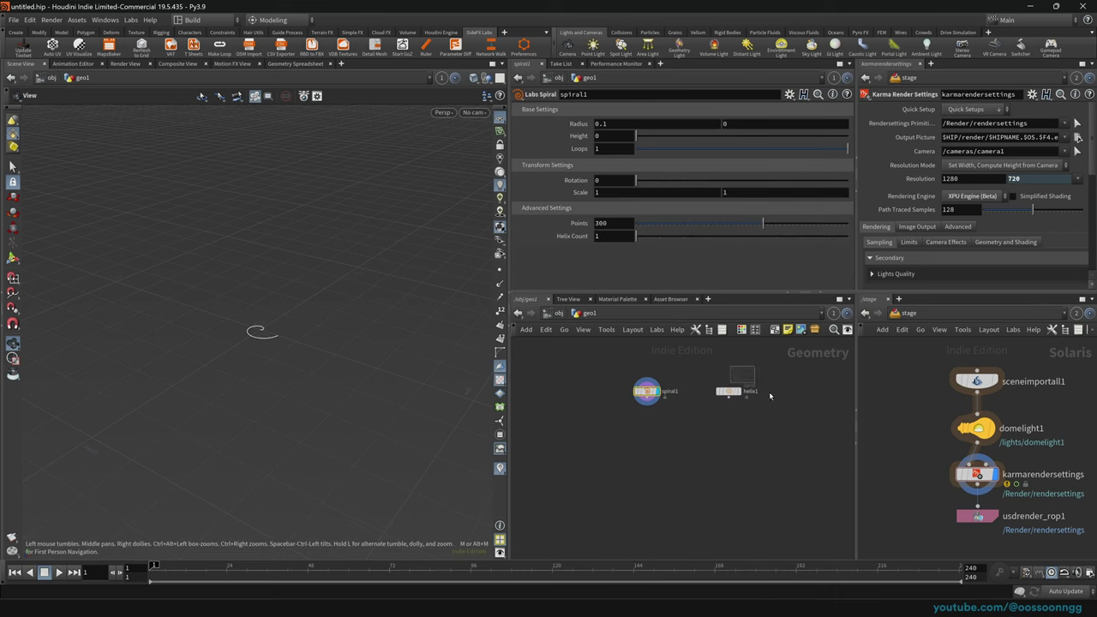
key(Delete)
drag(587, 377, 742, 427)
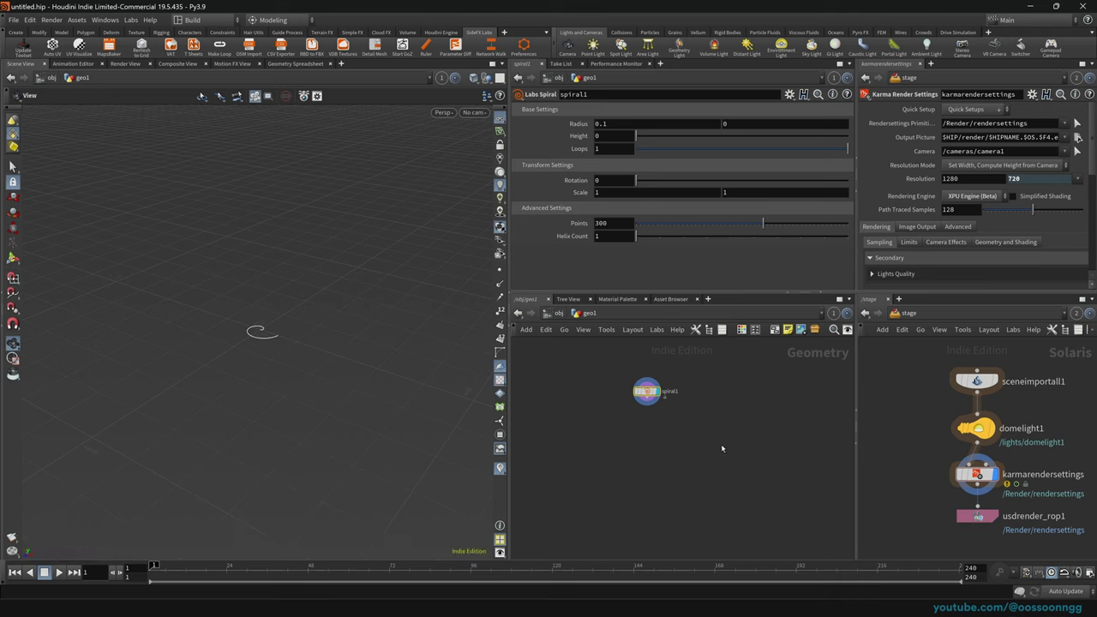
Browse the Labs operator categories available for the geo1 network, including Color, GoZ and Utils, without adding a node.
mouse_move(286, 337)
mouse_down()
mouse_move(298, 353)
mouse_move(286, 354)
mouse_up()
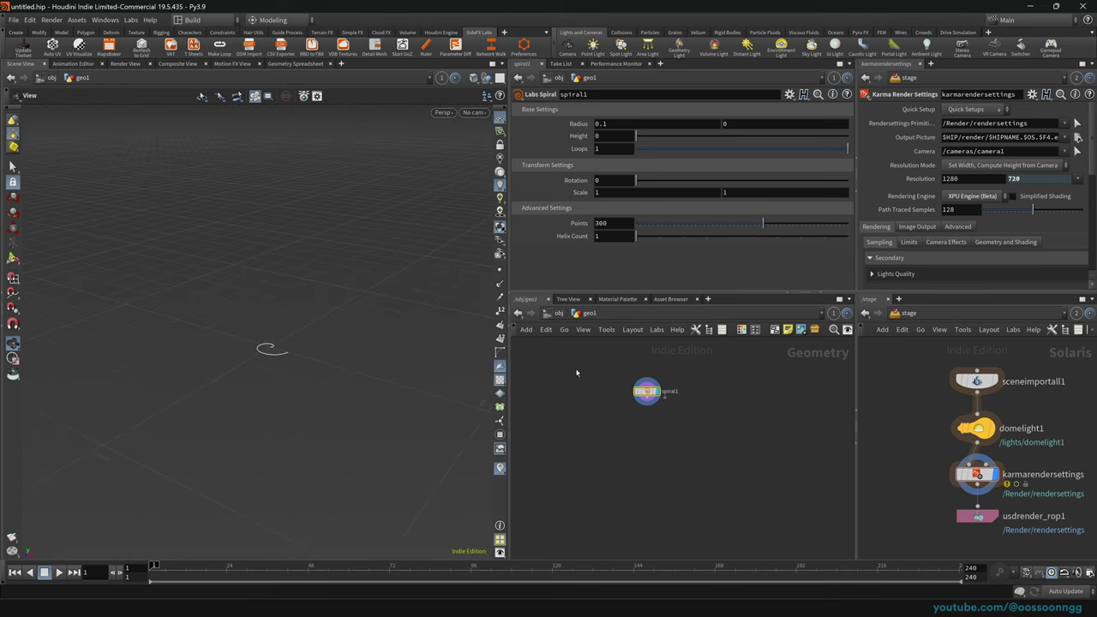
key(Tab)
mouse_move(593, 211)
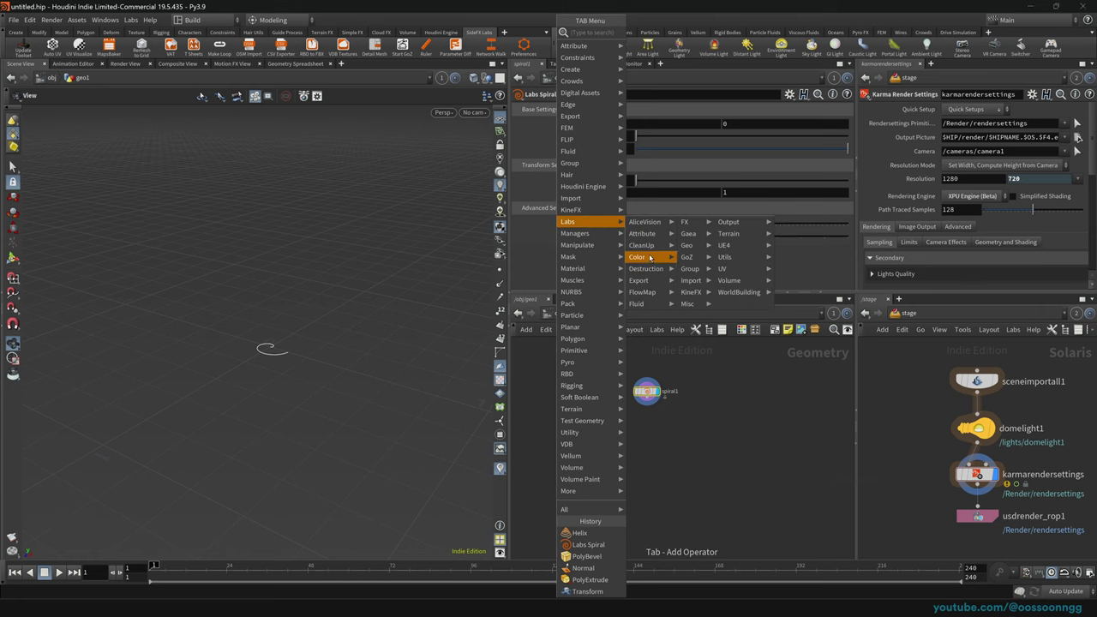
mouse_move(645, 305)
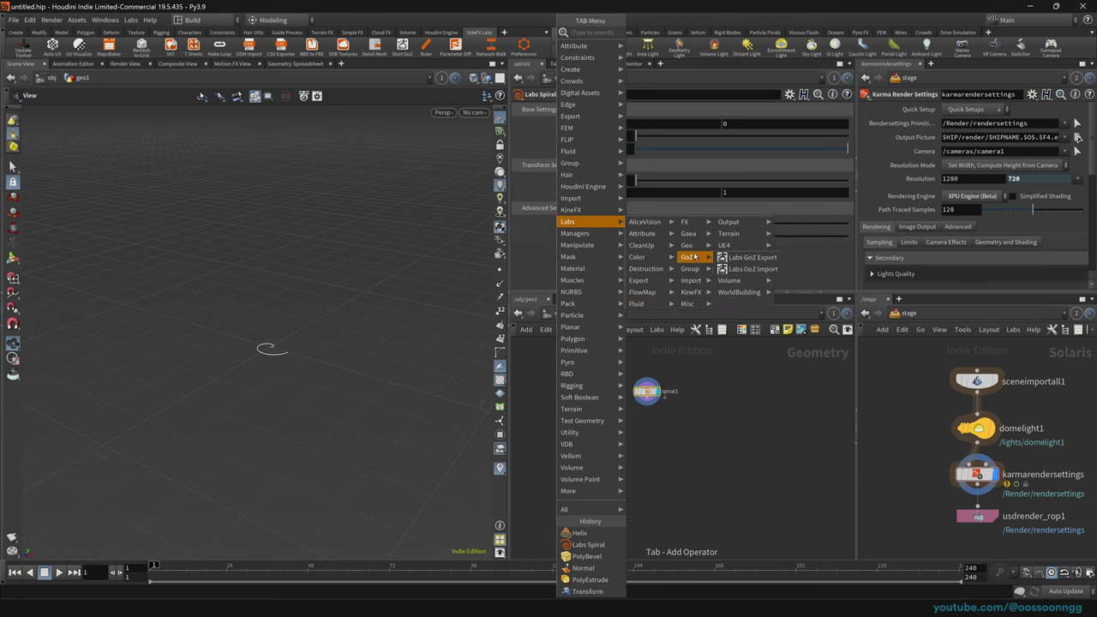
mouse_move(705, 222)
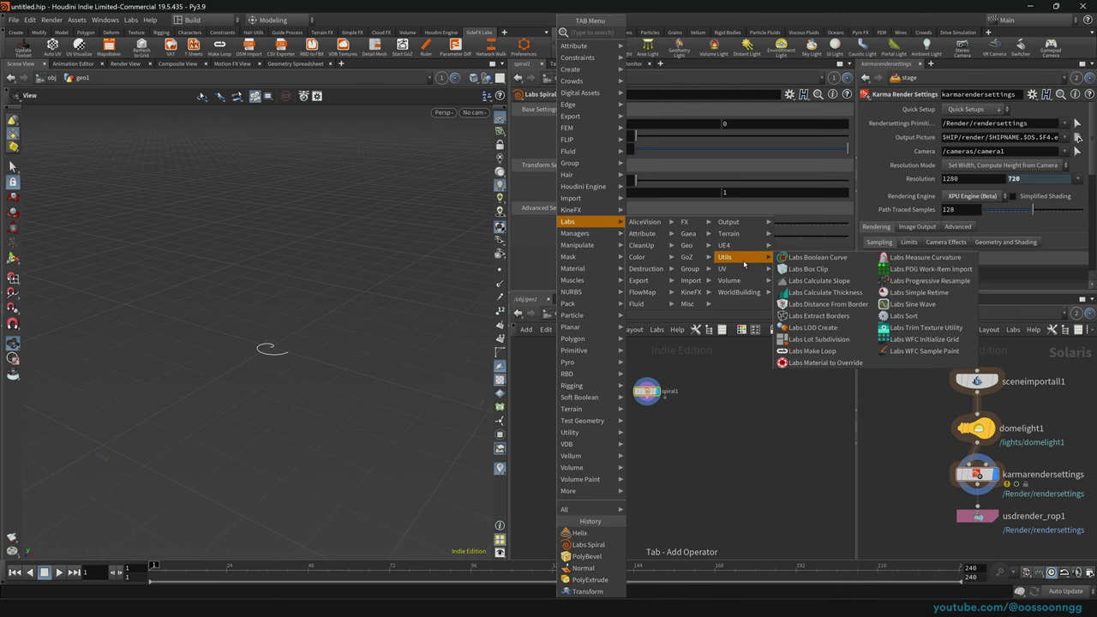
mouse_move(748, 252)
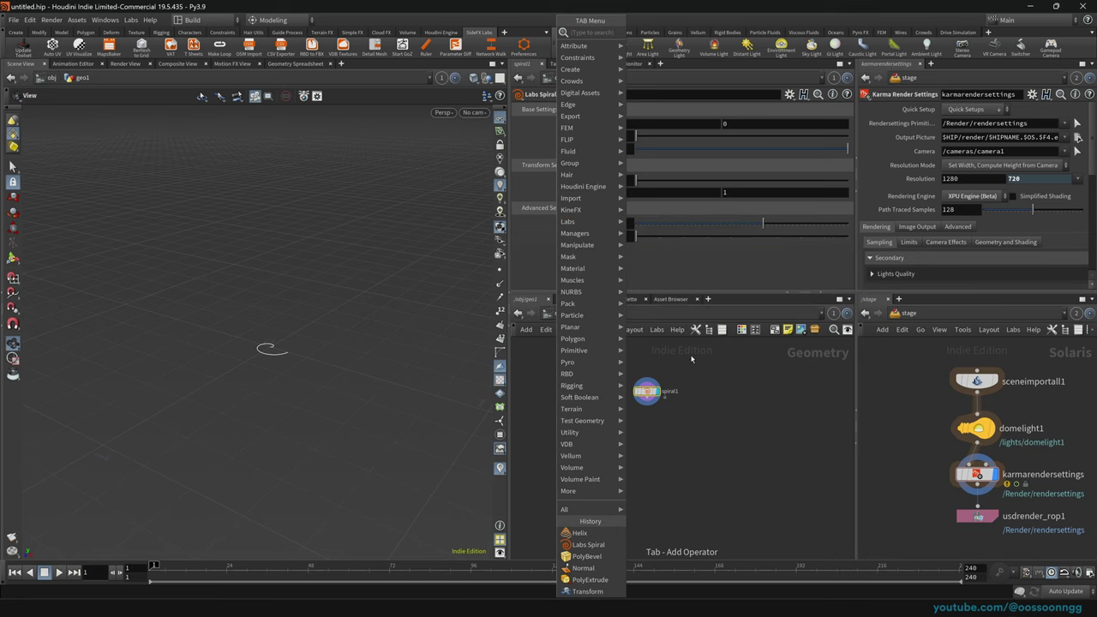
key(Escape)
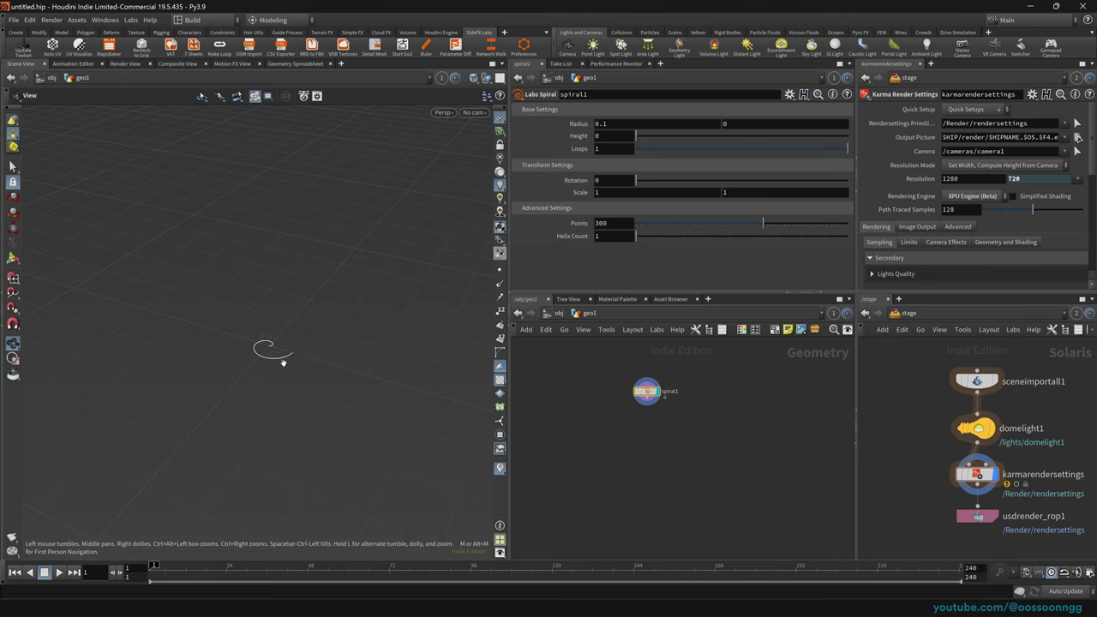
Look inside the Labs Spiral node at its internal network, and return to the geo1 level.
mouse_move(283, 363)
mouse_down()
mouse_move(294, 353)
mouse_move(283, 344)
mouse_up()
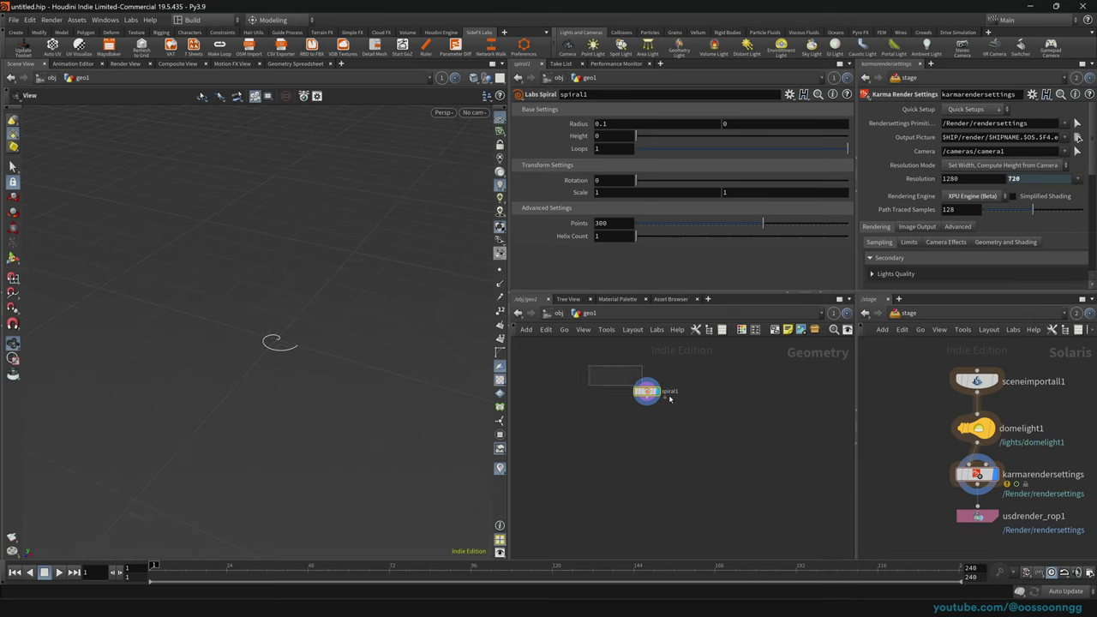
key(i)
middle_drag(643, 501, 609, 438)
scroll(605, 426, up, 3)
middle_drag(593, 395, 595, 415)
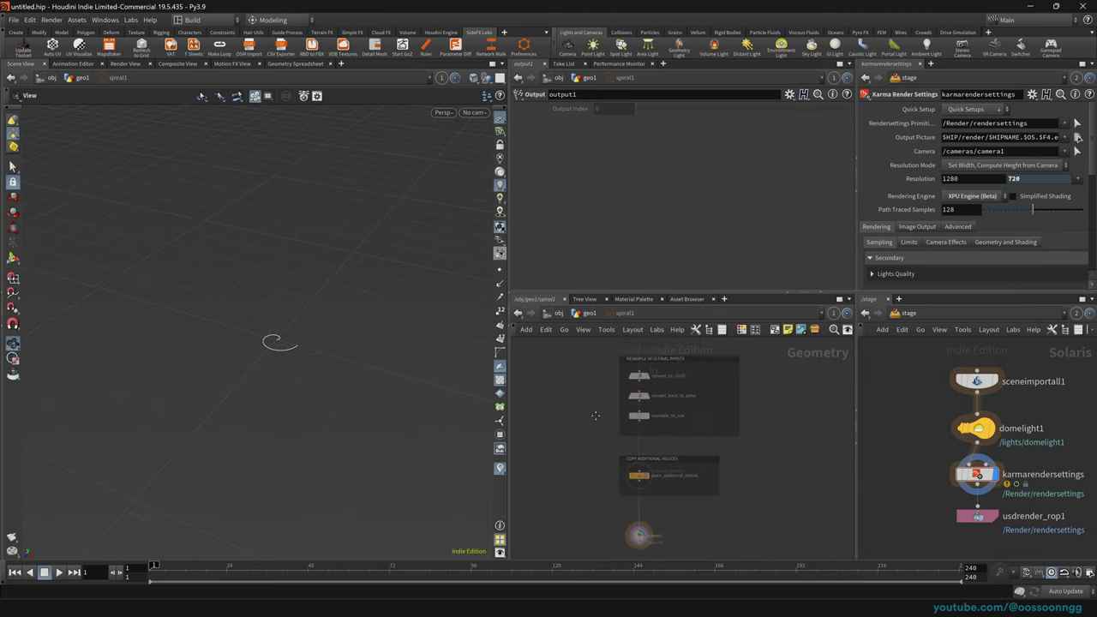
key(u)
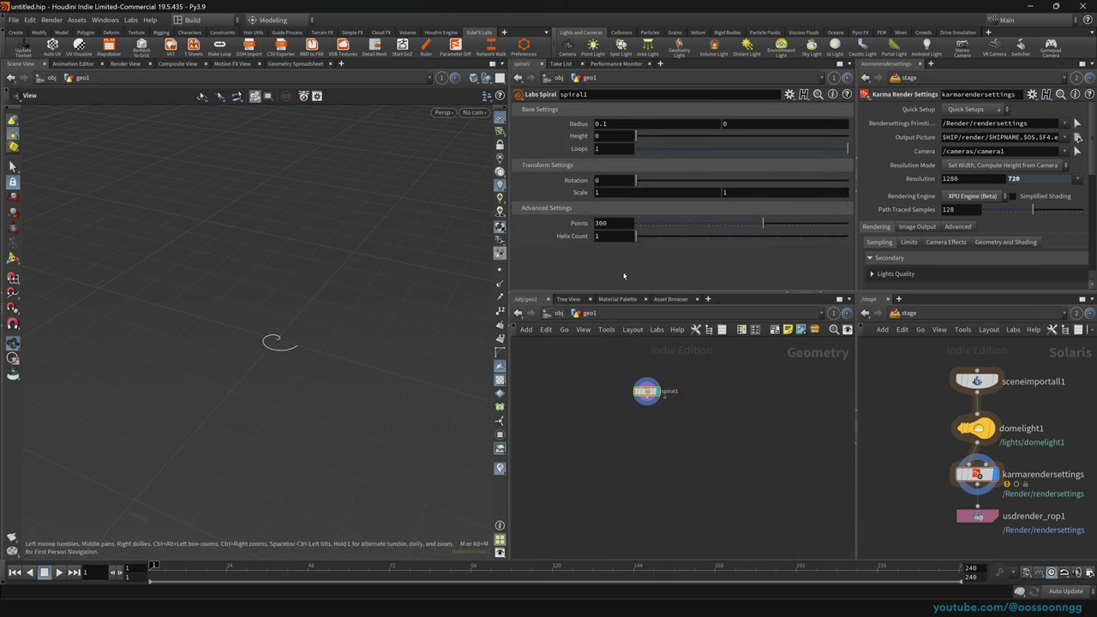
middle_drag(614, 368, 616, 395)
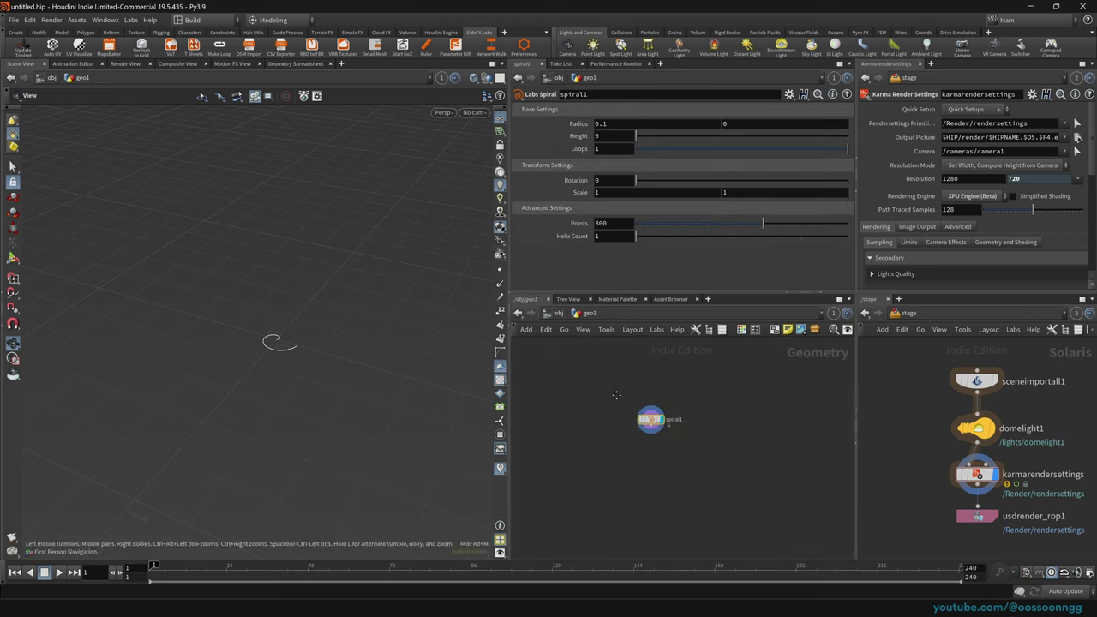
Set the Labs Spiral's height to 1 and its loops to 3.
drag(291, 345, 294, 338)
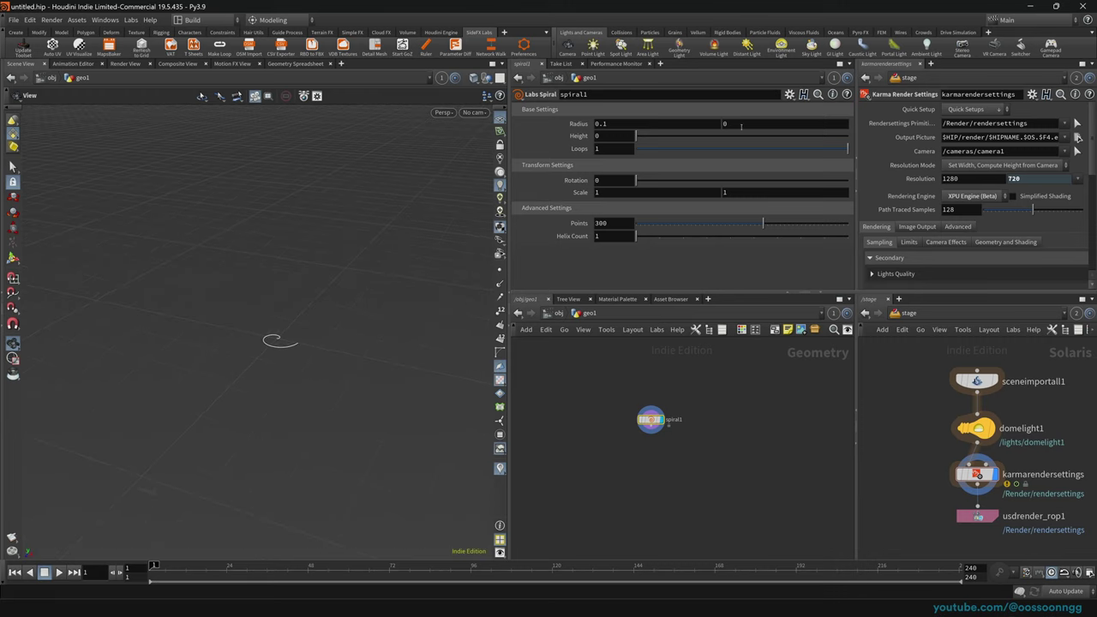
drag(638, 136, 670, 137)
middle_drag(274, 223, 262, 372)
scroll(262, 372, down, 2)
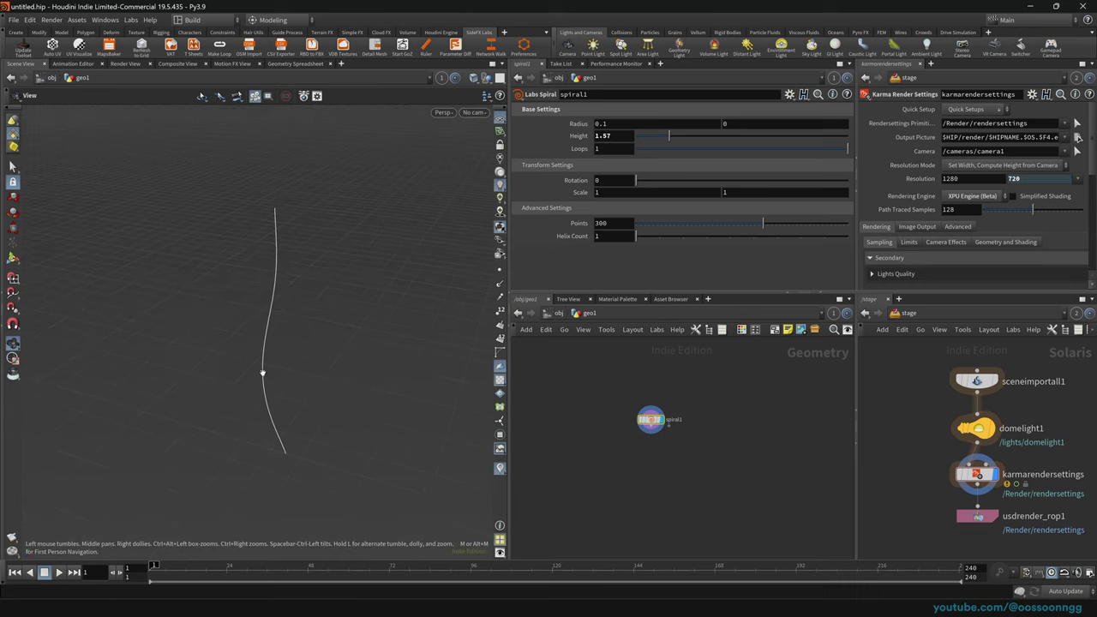
drag(300, 358, 299, 332)
drag(674, 135, 659, 153)
middle_drag(604, 148, 707, 149)
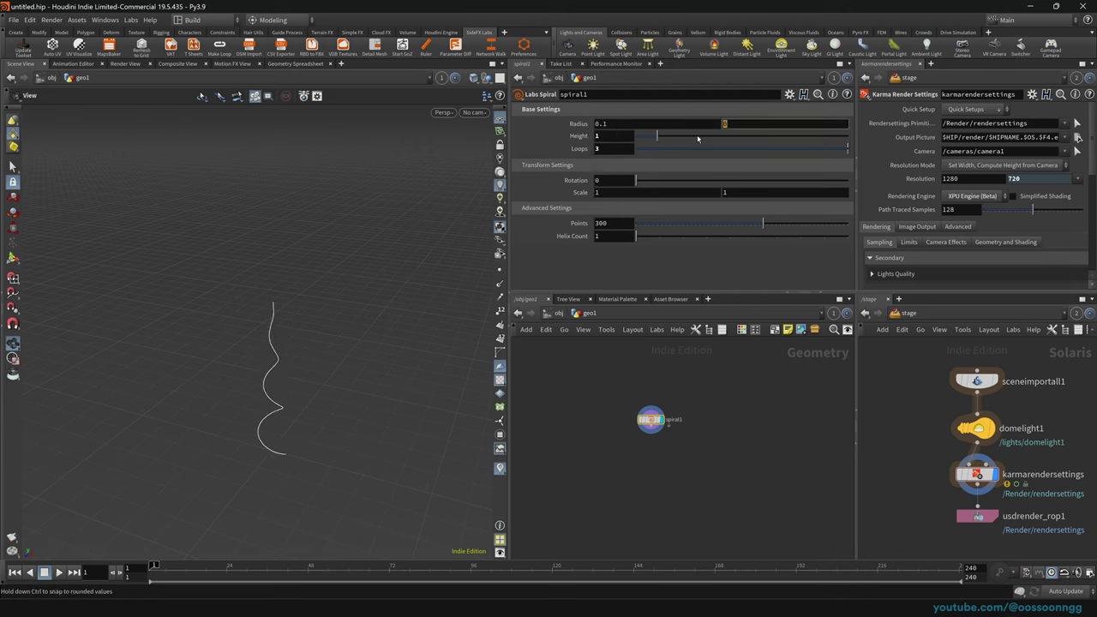
Set the second radius value of the Labs Spiral to 0.1.
text(0.1)
key(Return)
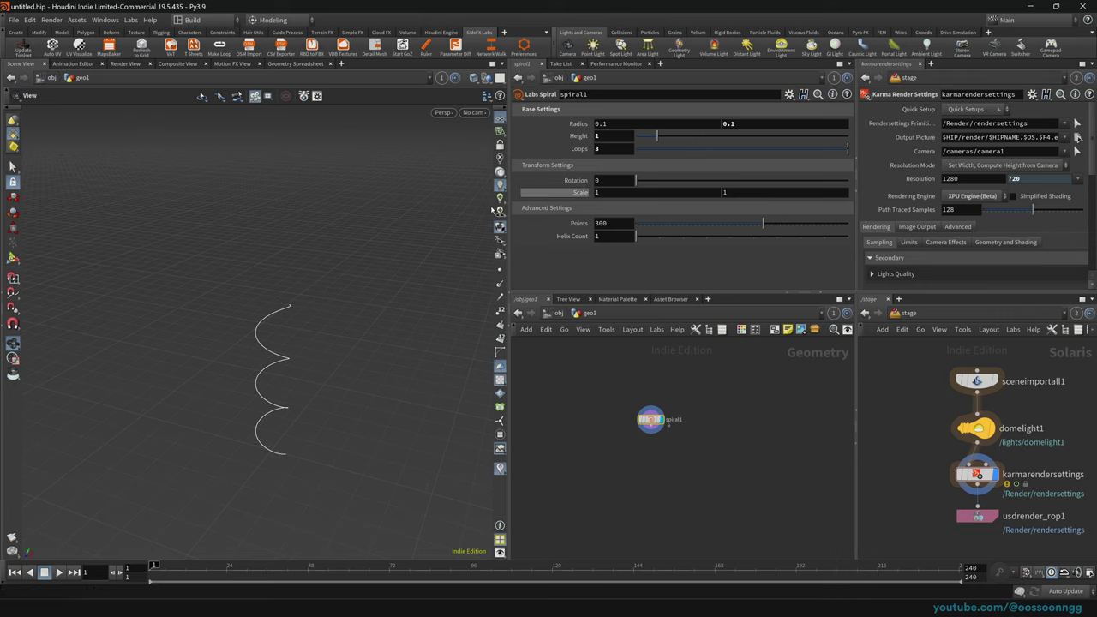
drag(312, 364, 446, 289)
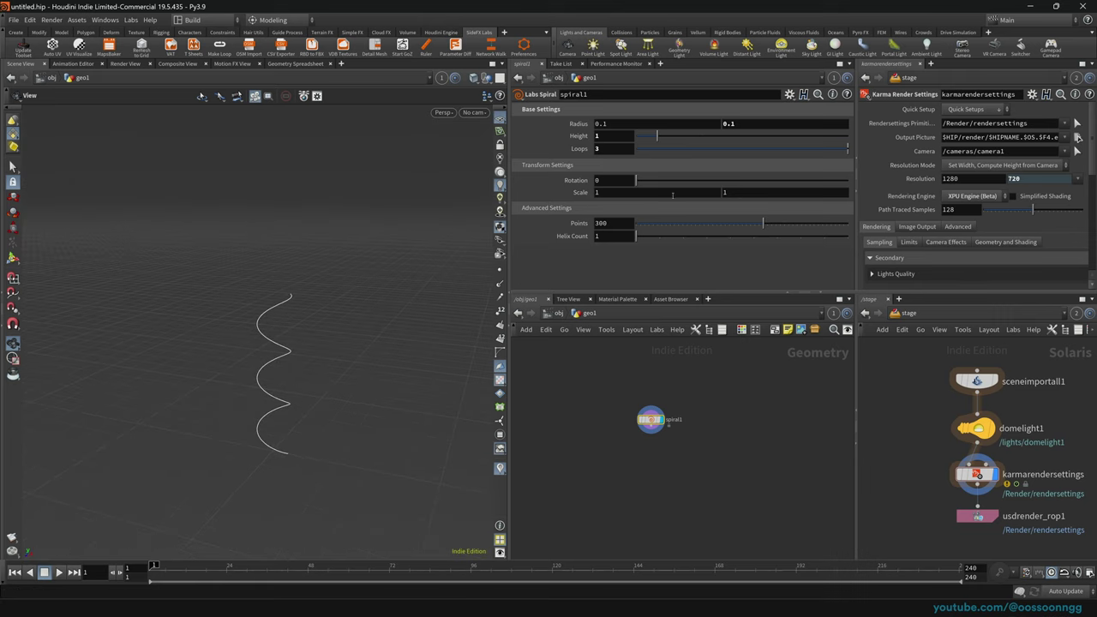
Set the Labs Spiral's helix count to 3 and inspect the intertwined curves in the viewport.
mouse_move(575, 194)
middle_down()
mouse_move(557, 197)
mouse_move(595, 195)
mouse_move(565, 195)
mouse_move(576, 211)
middle_up()
drag(641, 244, 686, 242)
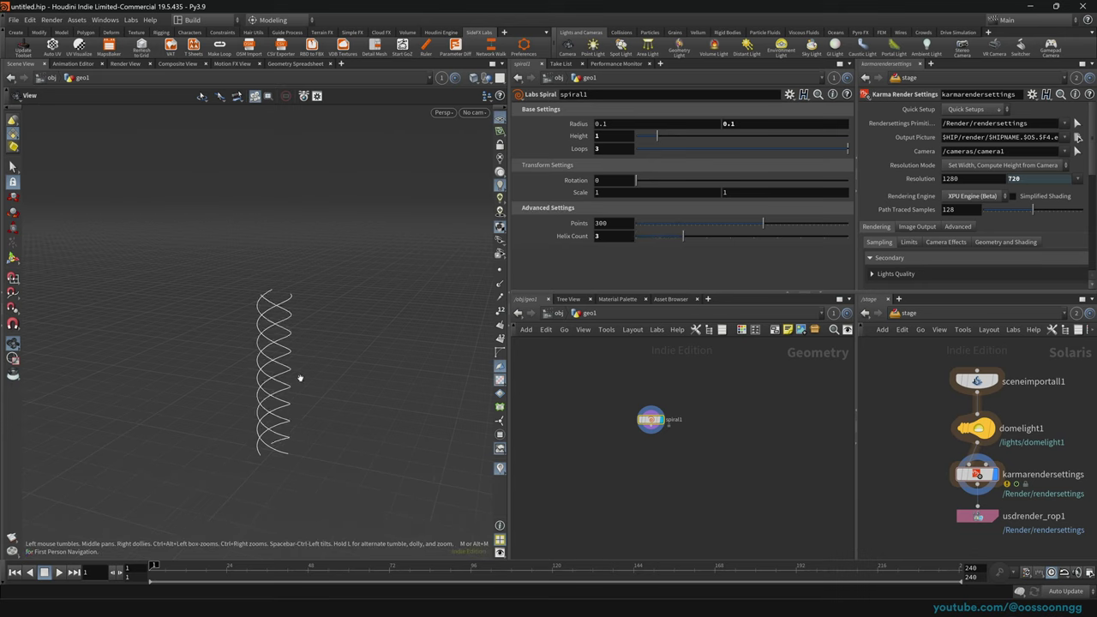
mouse_move(299, 375)
mouse_down()
mouse_move(313, 349)
mouse_move(294, 389)
mouse_up()
right_drag(294, 389, 382, 362)
middle_drag(382, 362, 262, 348)
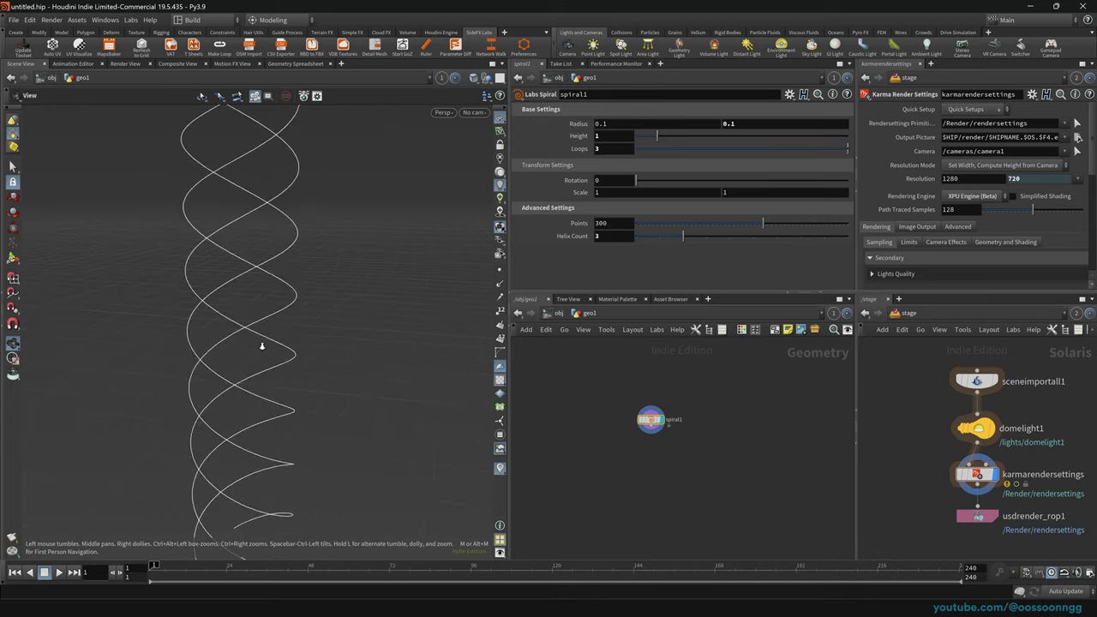
right_drag(262, 347, 275, 375)
middle_drag(275, 375, 277, 374)
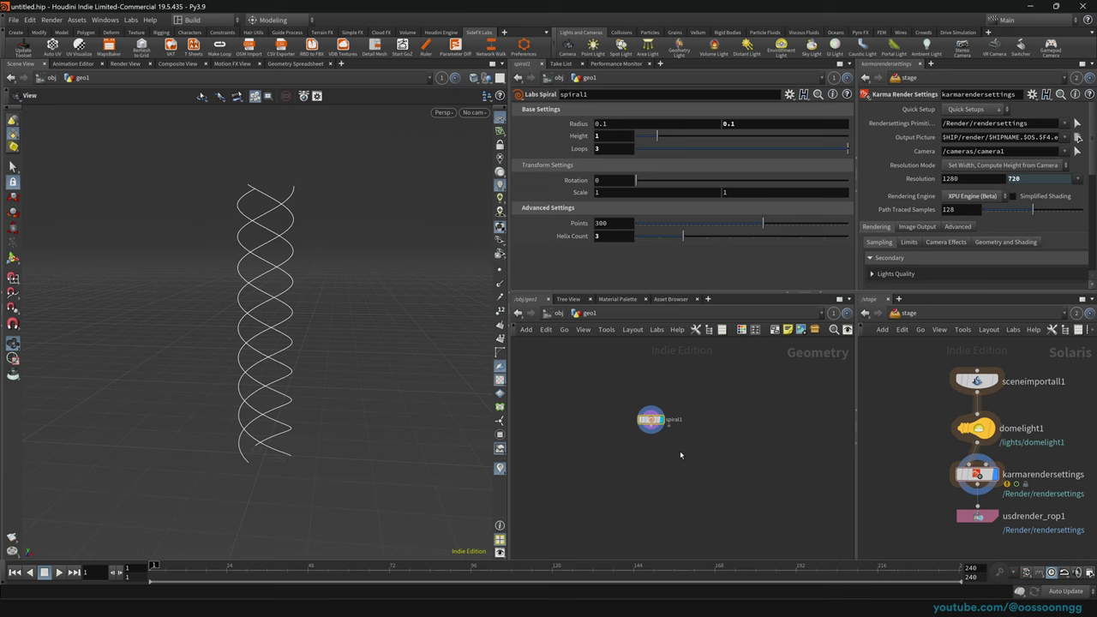
Append a PolyWire node to the Labs Spiral node and display its result.
key(Tab)
text(wir)
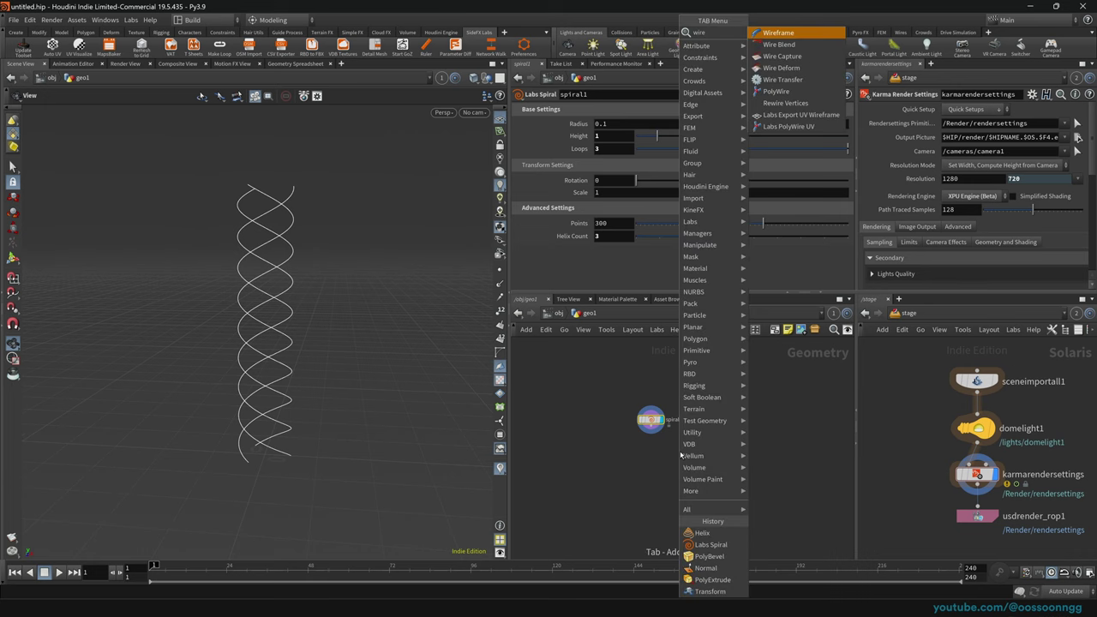
text(e)
key(Down)
key(Down)
key(Down)
key(Down)
key(Down)
key(Down)
key(Up)
key(Return)
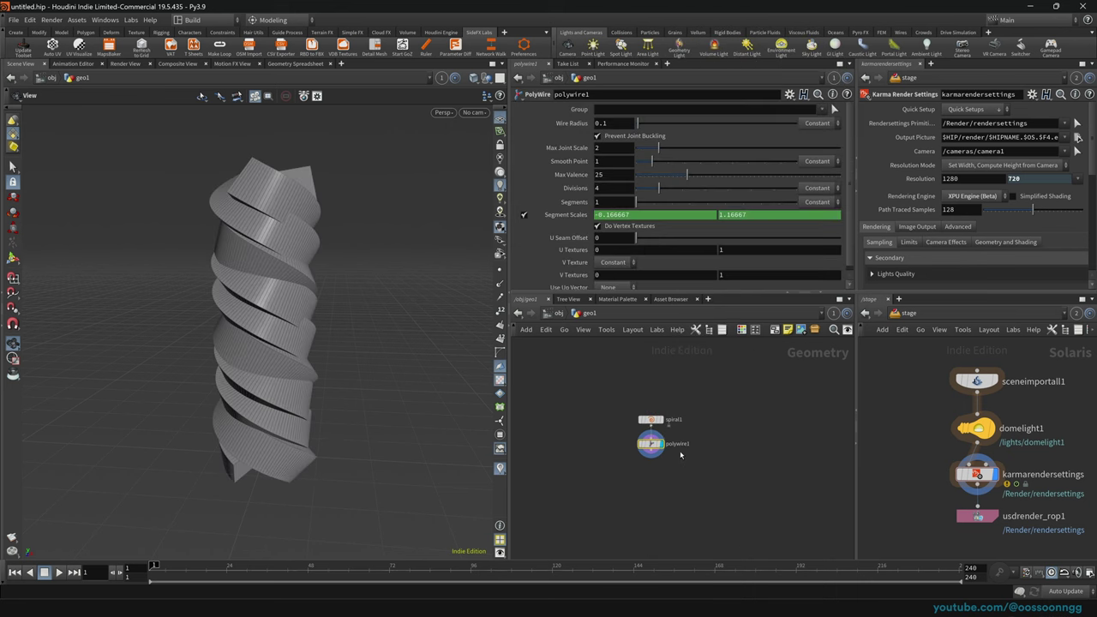
Set the PolyWire's wire radius to 0.02.
click(611, 123)
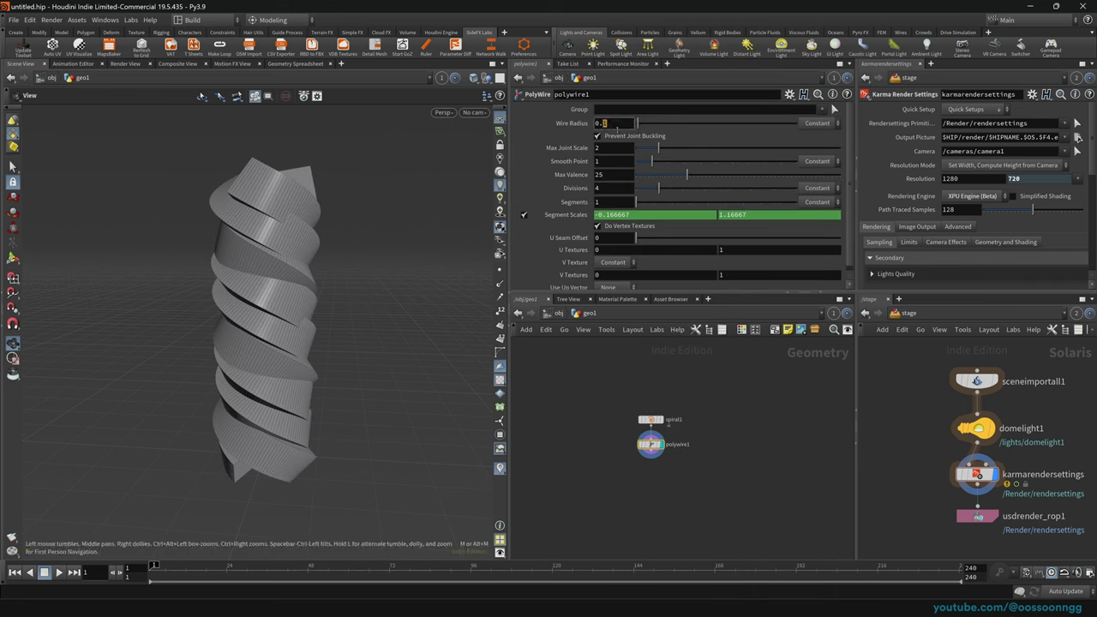
text(0.0.)
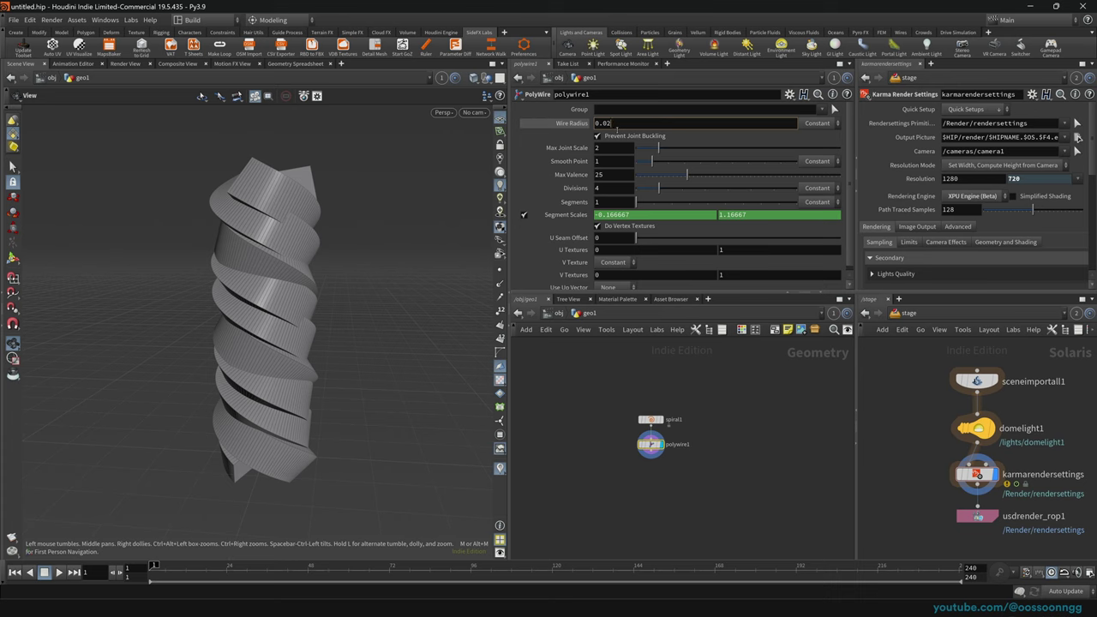
key(Return)
drag(245, 211, 238, 322)
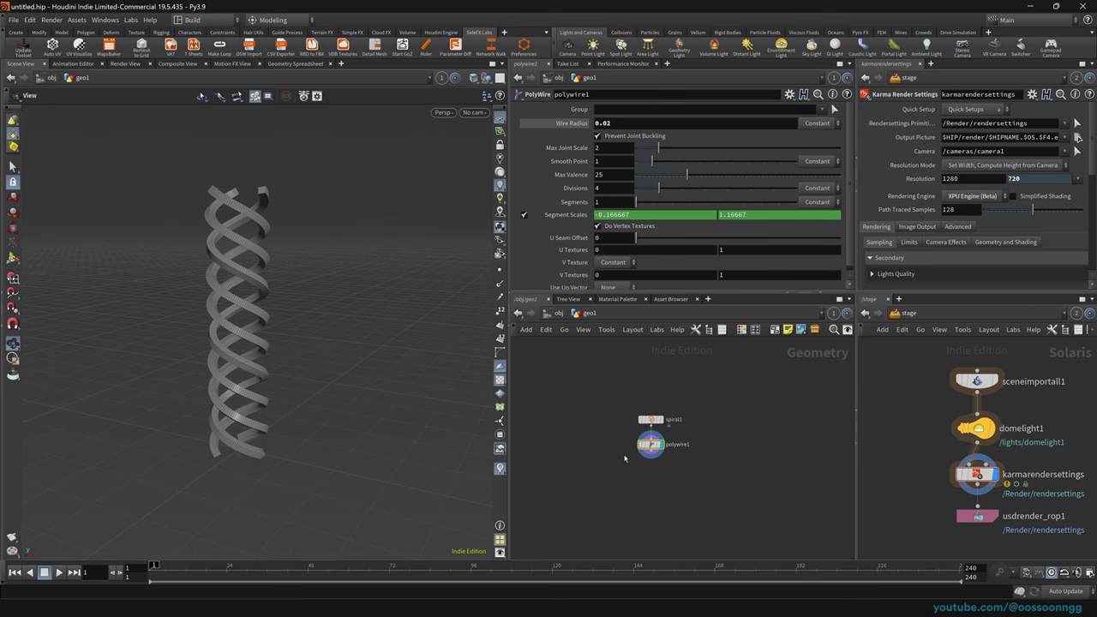
Append a Divide node after the PolyWire node and display its result.
key(Tab)
text(divide)
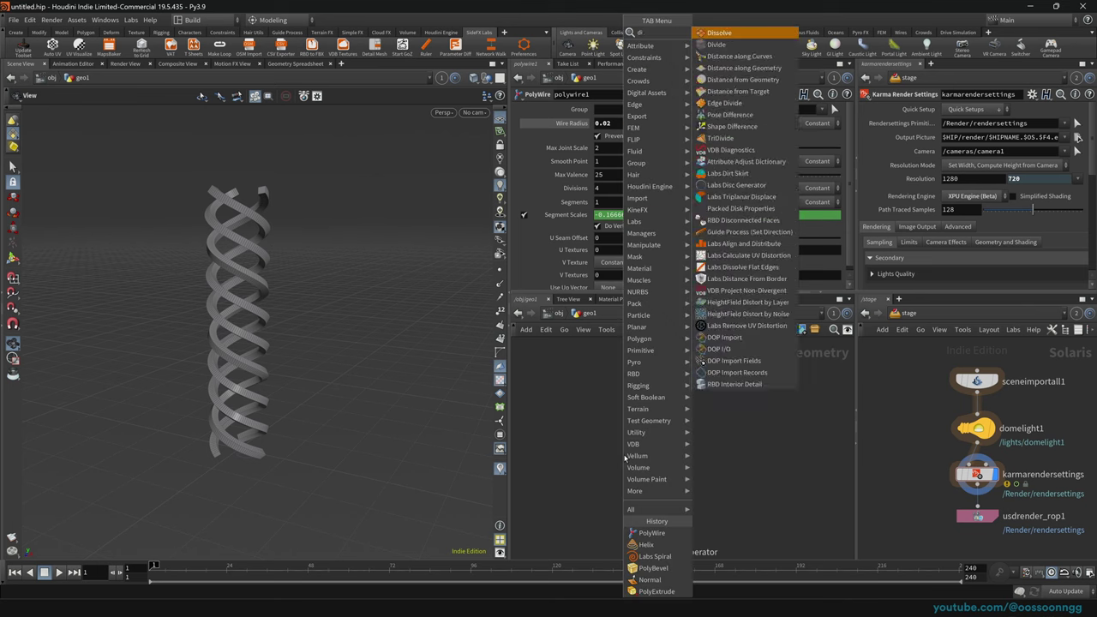
key(shift+Return)
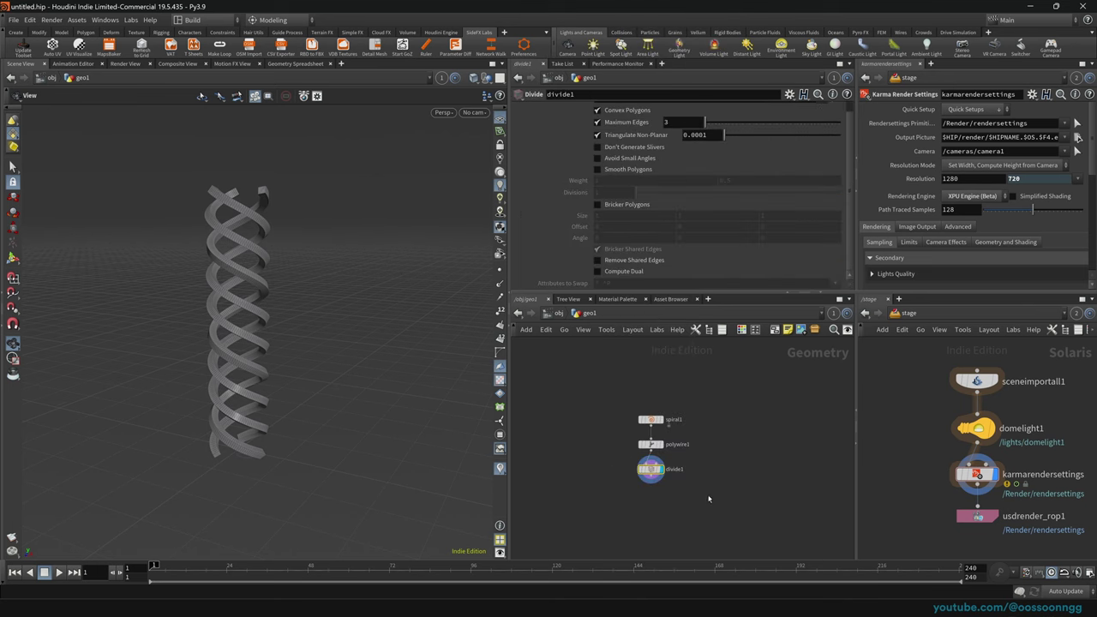
Compare the mesh faces of the PolyWire and Divide outputs up close, ending with the Divide node displayed.
scroll(440, 249, up, 10)
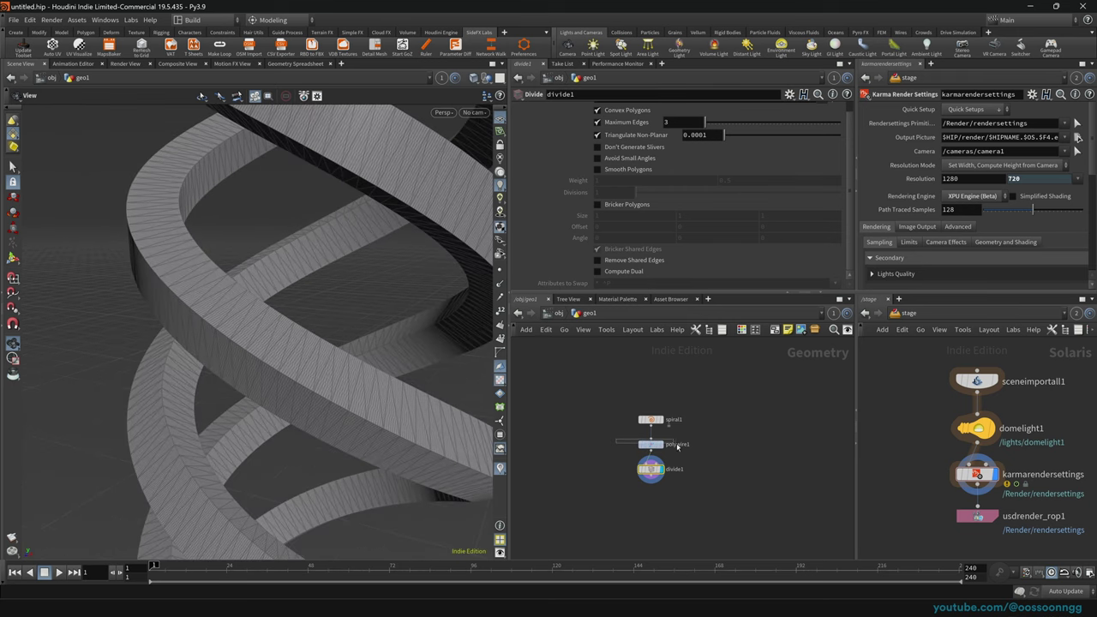
drag(677, 447, 677, 448)
click(660, 445)
right_drag(314, 359, 385, 368)
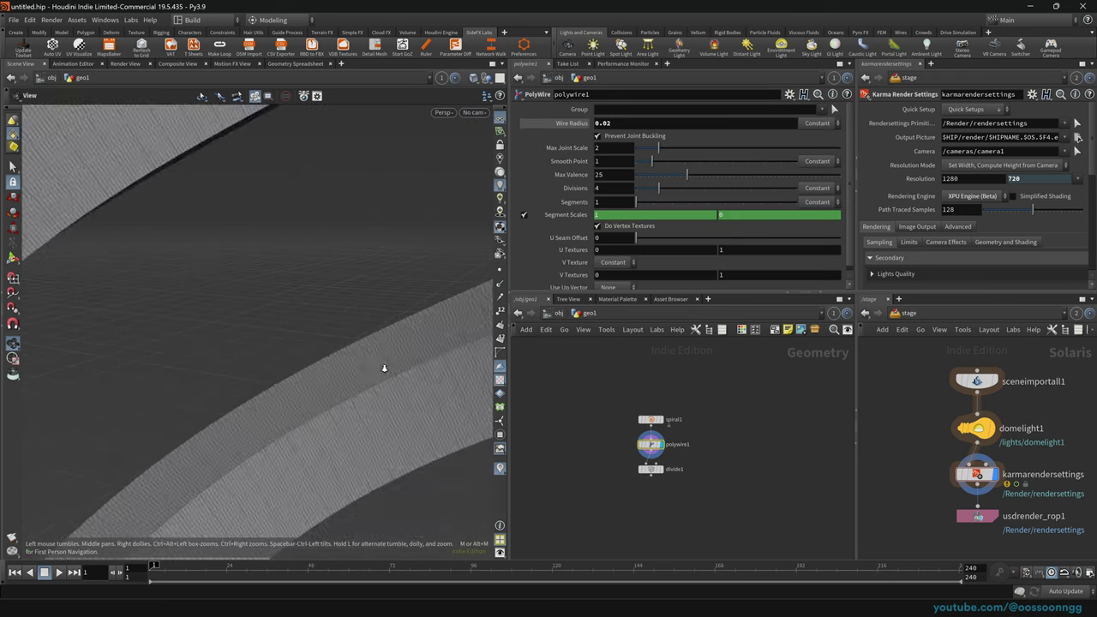
scroll(343, 372, up, 8)
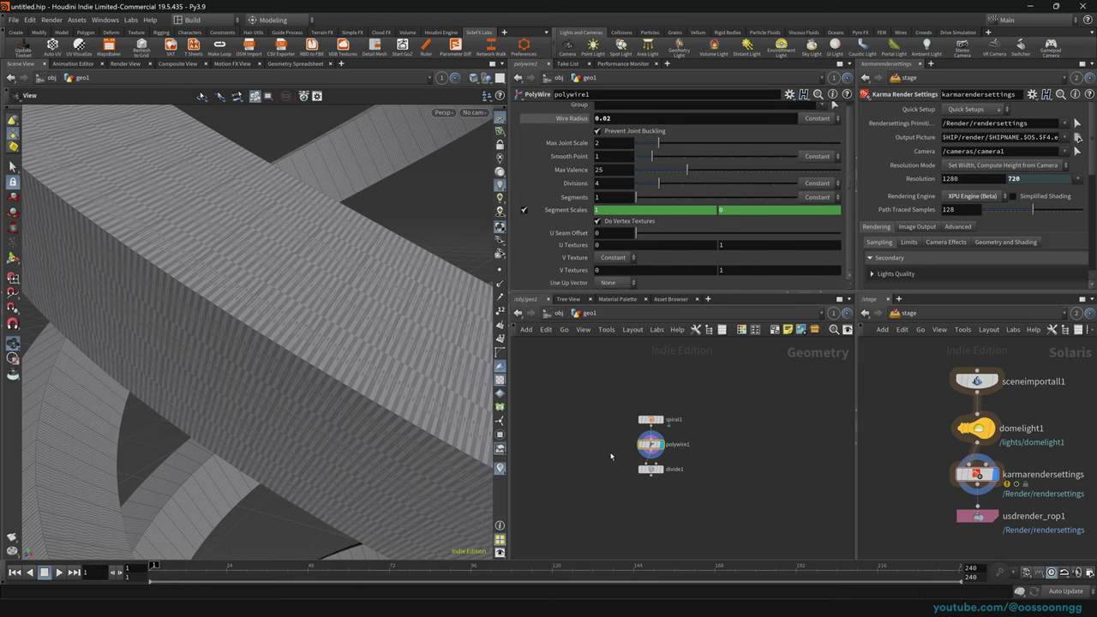
click(652, 469)
click(665, 468)
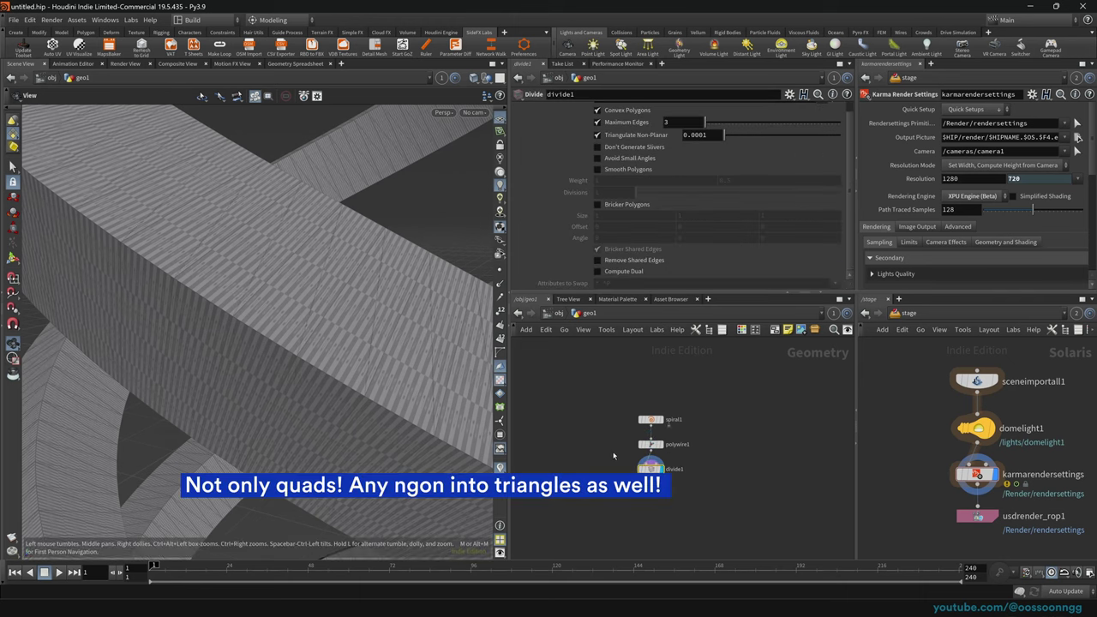
scroll(345, 304, down, 10)
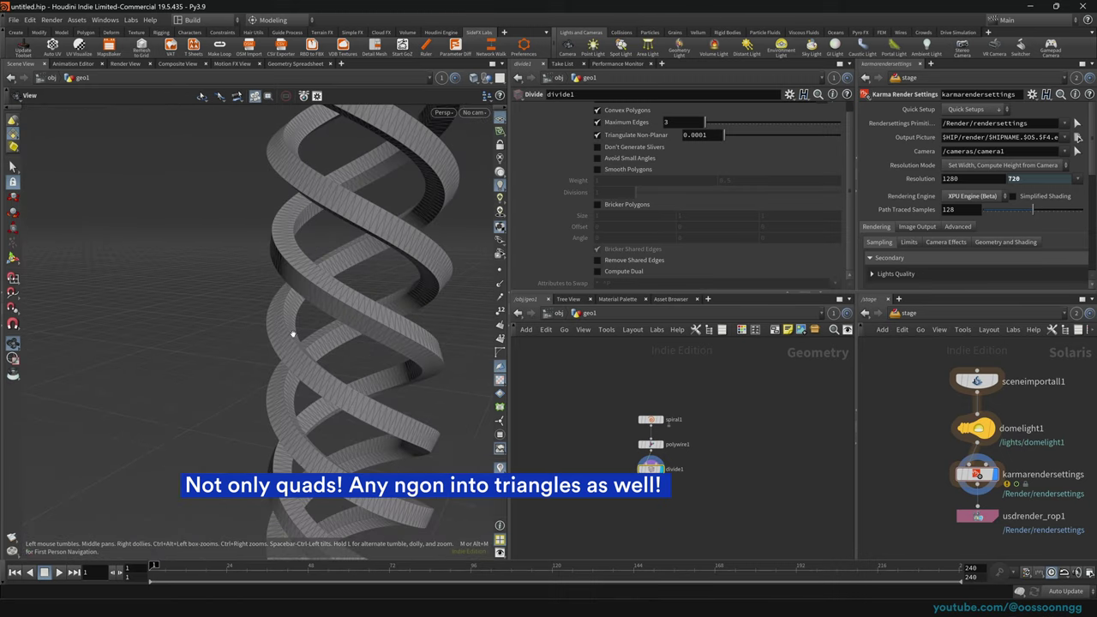
drag(398, 335, 454, 317)
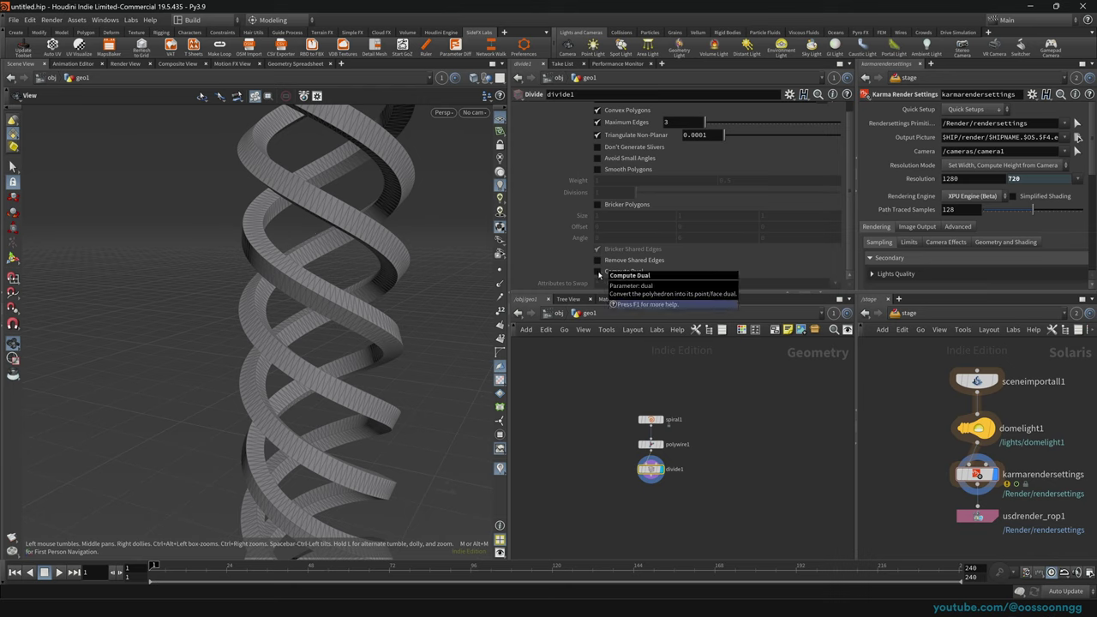
Enable Compute Dual on the Divide node and inspect the resulting faces up close.
click(598, 275)
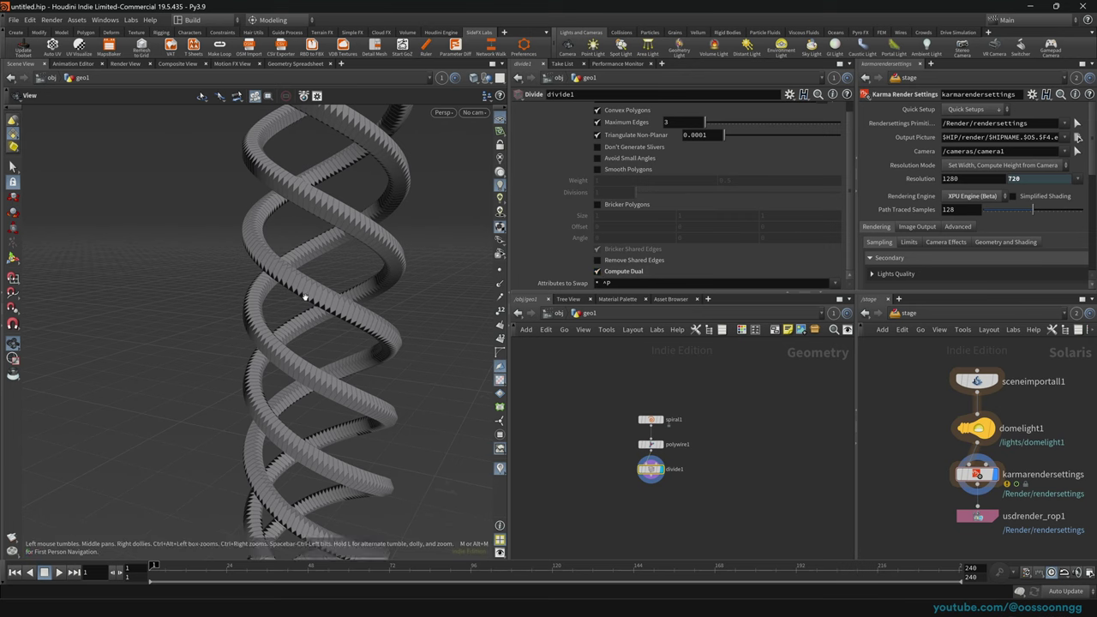
drag(306, 293, 328, 298)
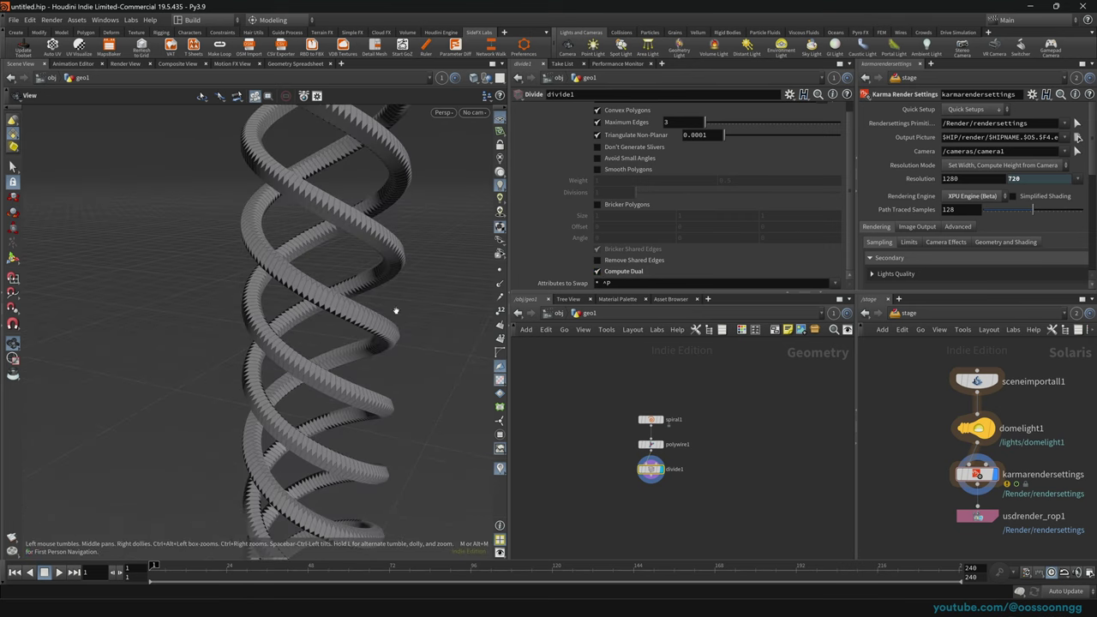
scroll(329, 390, up, 5)
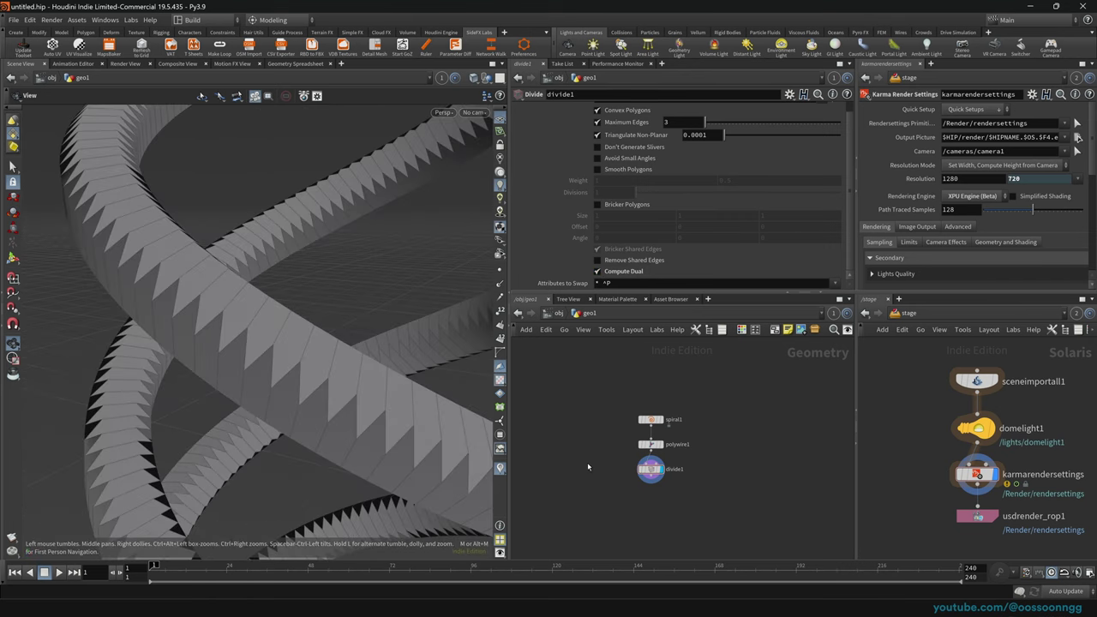
drag(391, 419, 543, 444)
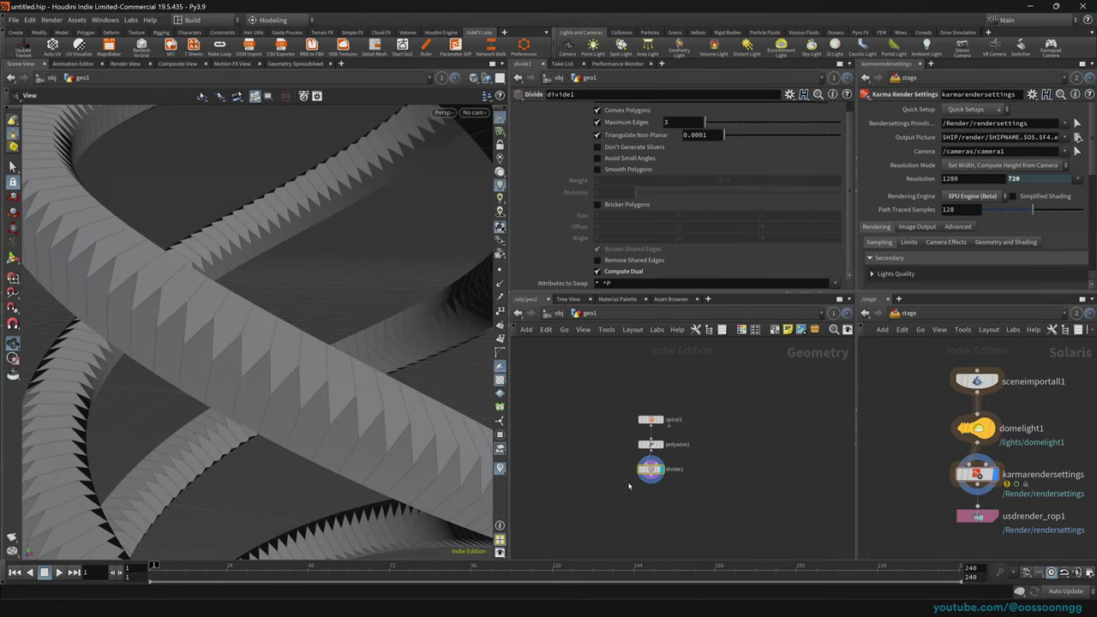
Append a second PolyWire node after the Divide node and set its wire radius to 0.01.
key(Tab)
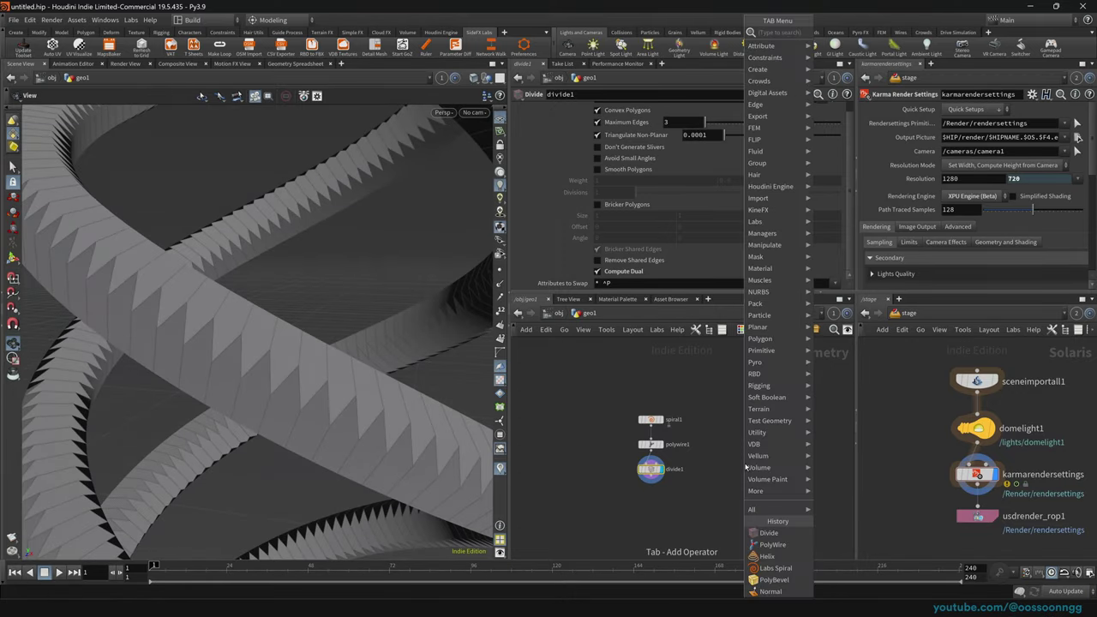
text(pw)
key(Return)
key(Return)
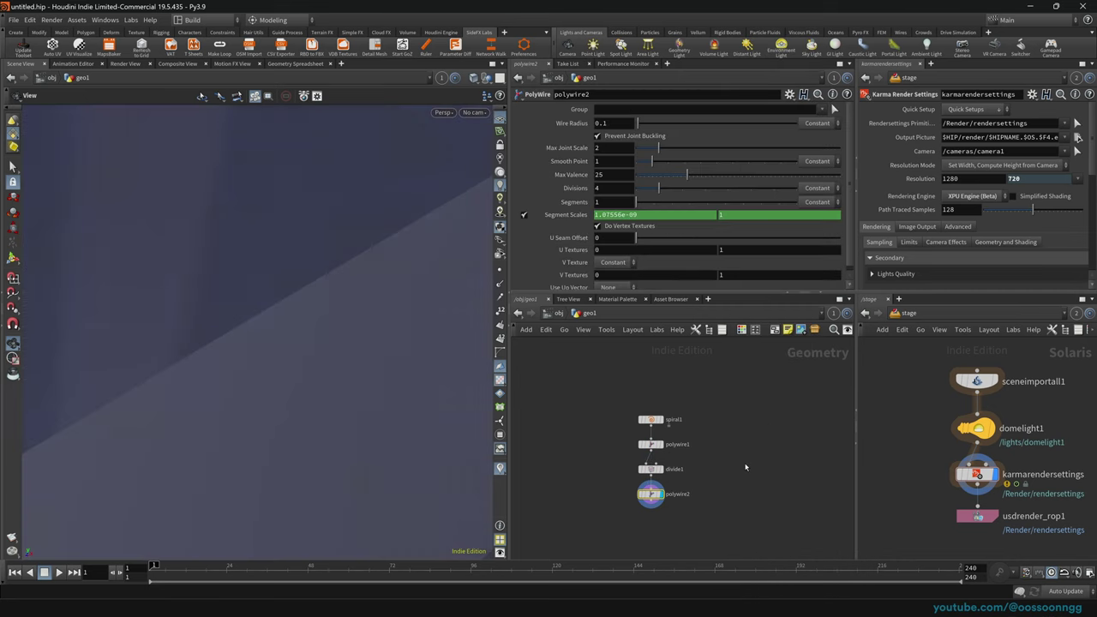
click(602, 122)
text(0)
key(Return)
scroll(230, 343, down, 5)
mouse_move(302, 338)
middle_down()
mouse_move(269, 339)
mouse_move(322, 338)
middle_up()
drag(377, 335, 350, 365)
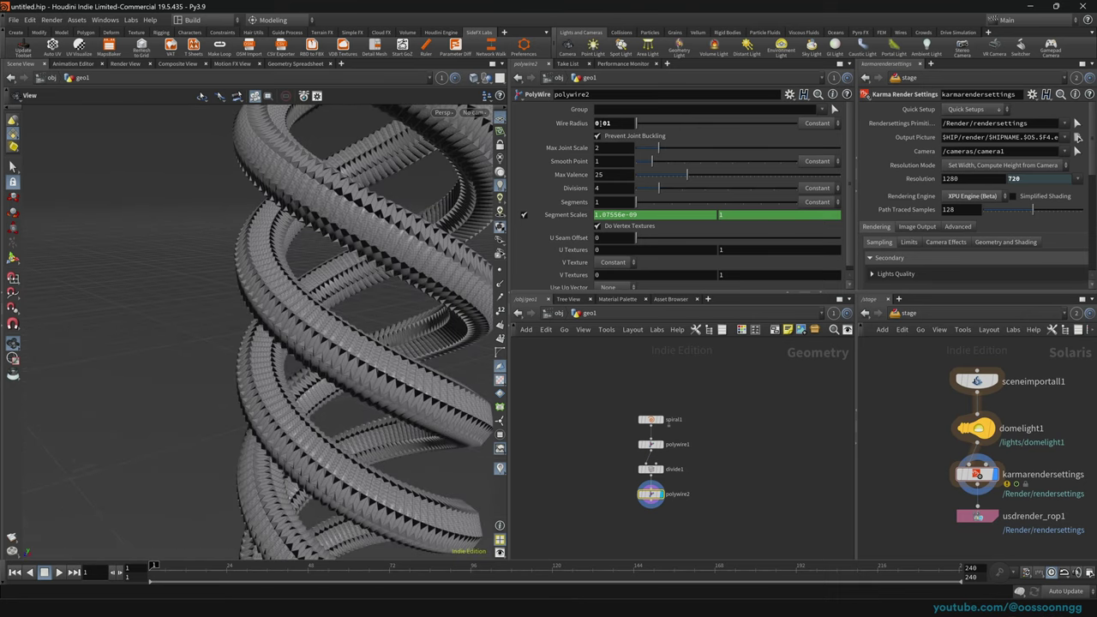
Set the second PolyWire's wire radius to 0.003 and inspect the thinner wires up close.
drag(606, 122, 618, 125)
text(03)
key(Return)
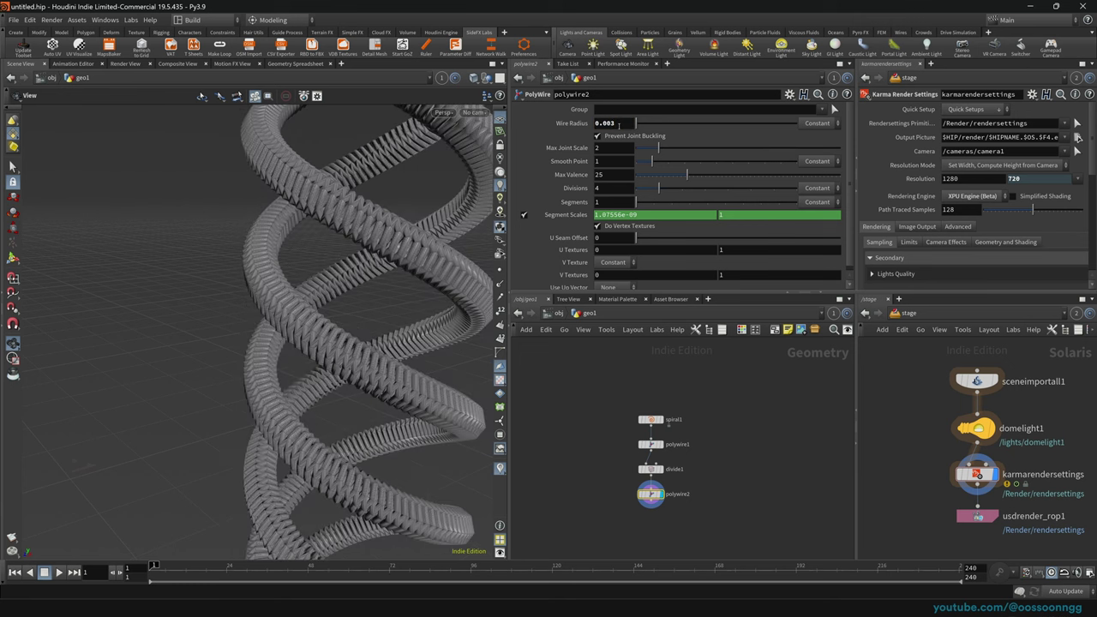
drag(403, 343, 469, 361)
right_drag(469, 362, 403, 372)
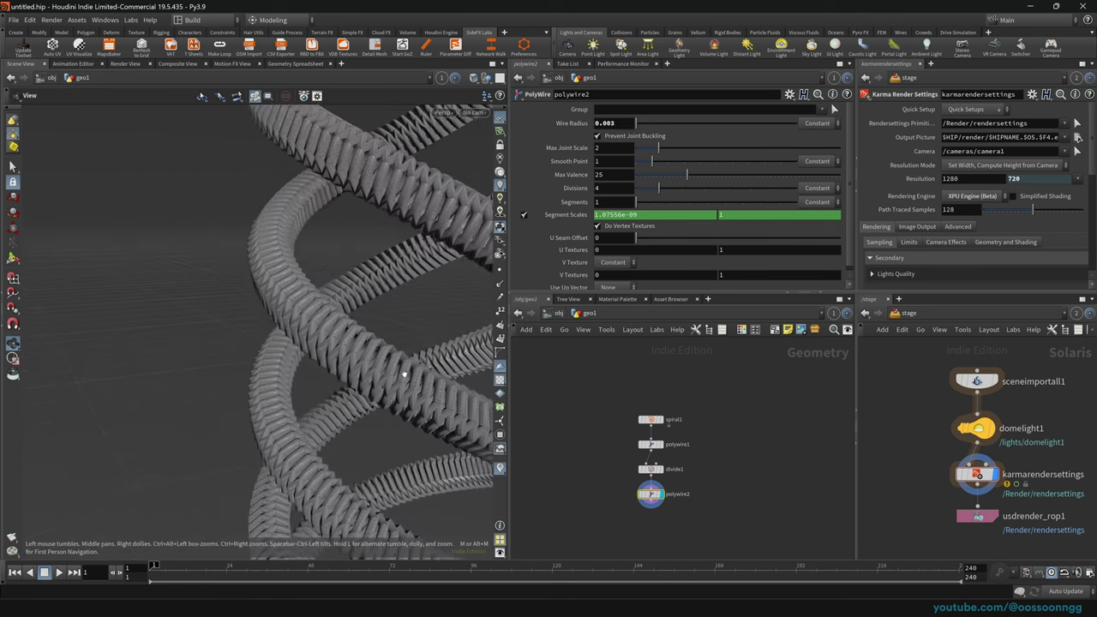
middle_drag(403, 372, 370, 357)
Display the Labs Spiral node's curves and show their point markers in the viewport.
click(656, 444)
drag(410, 378, 393, 383)
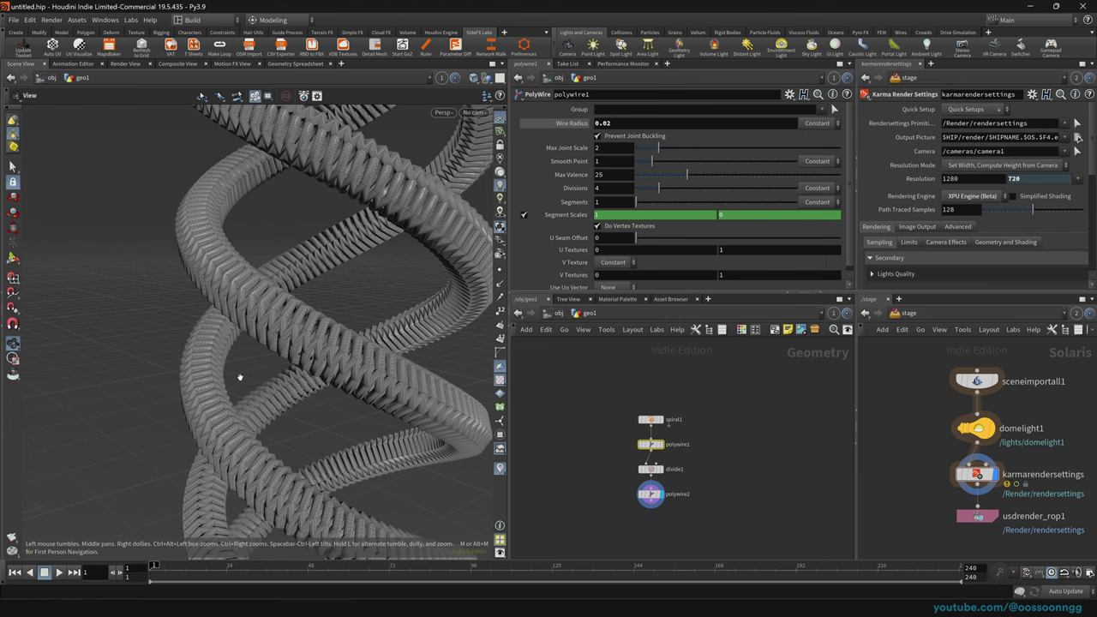
click(651, 419)
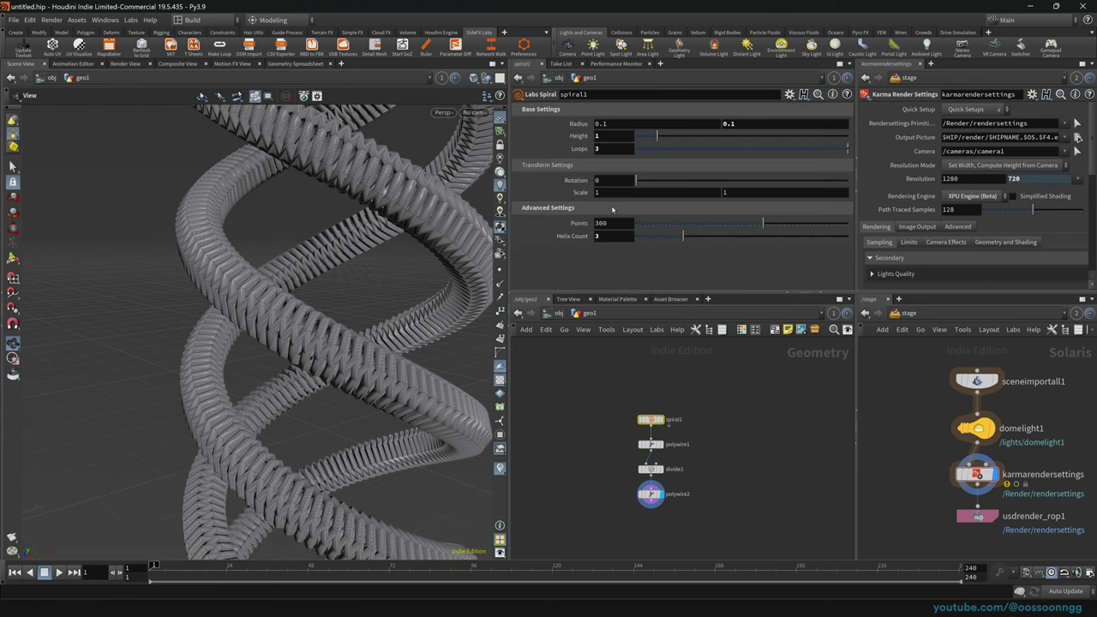
click(660, 419)
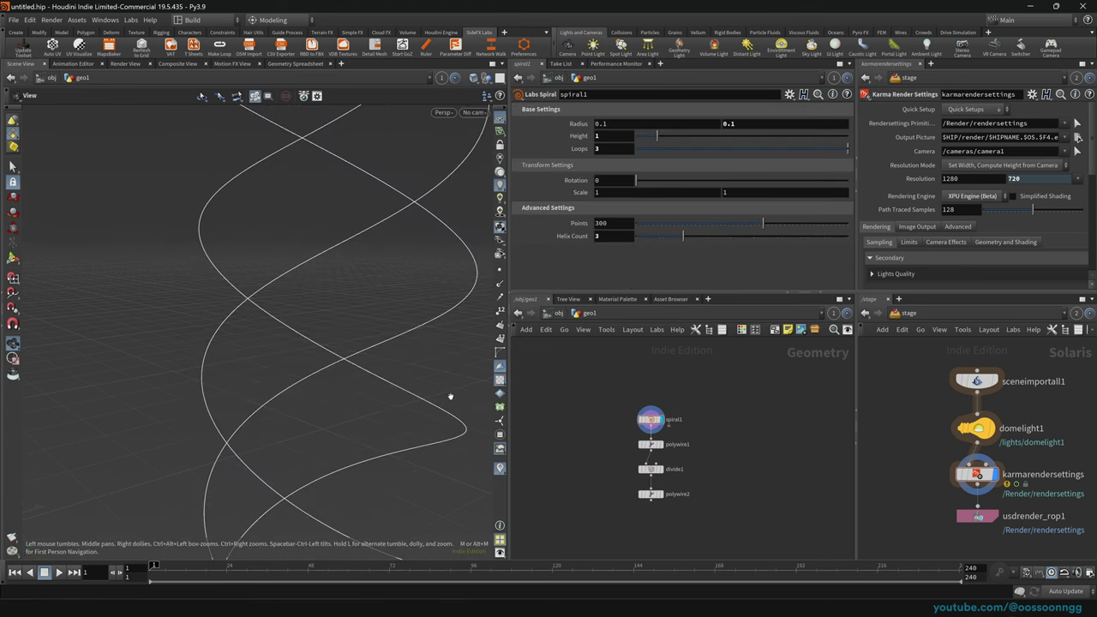
click(500, 271)
right_drag(255, 318, 335, 325)
Set the viewport's point marker size to 6 in the display options and examine the points along the spiral.
key(d)
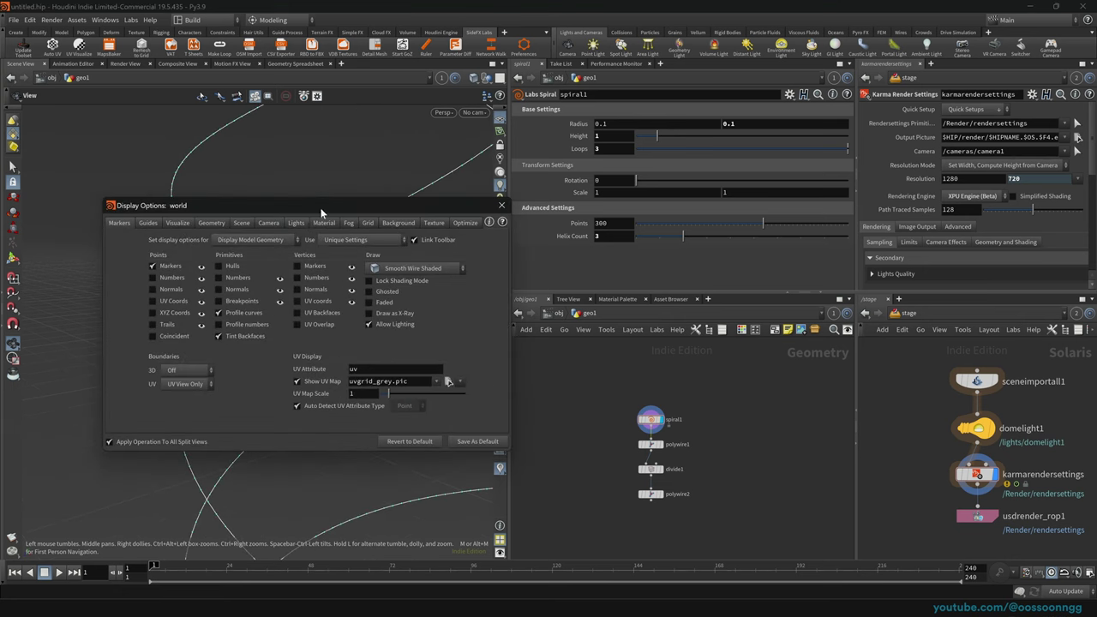
click(183, 225)
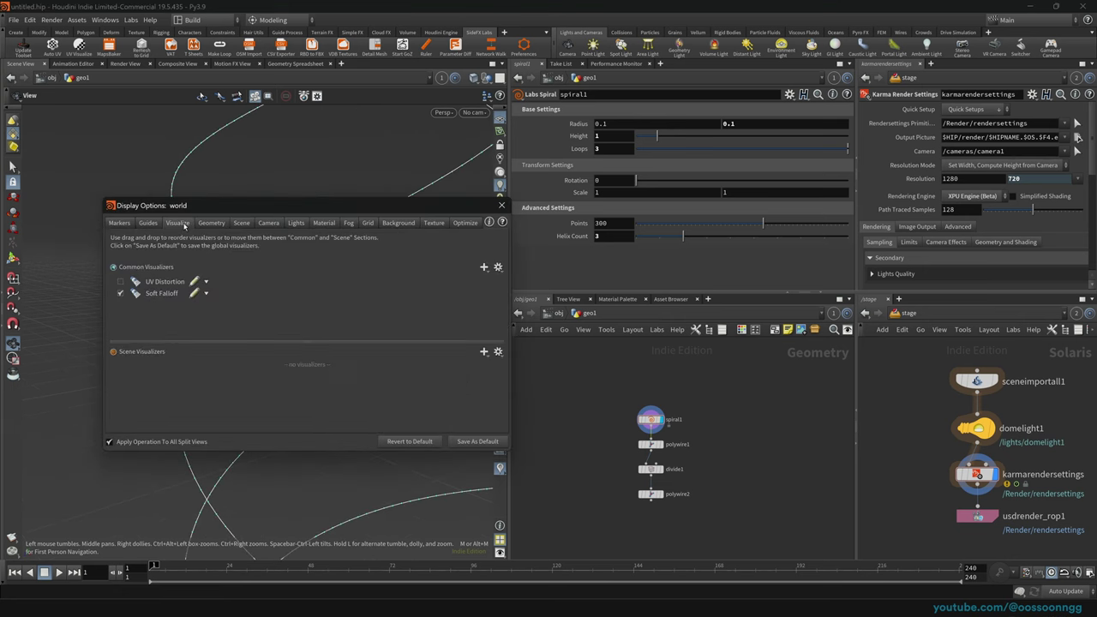
click(156, 224)
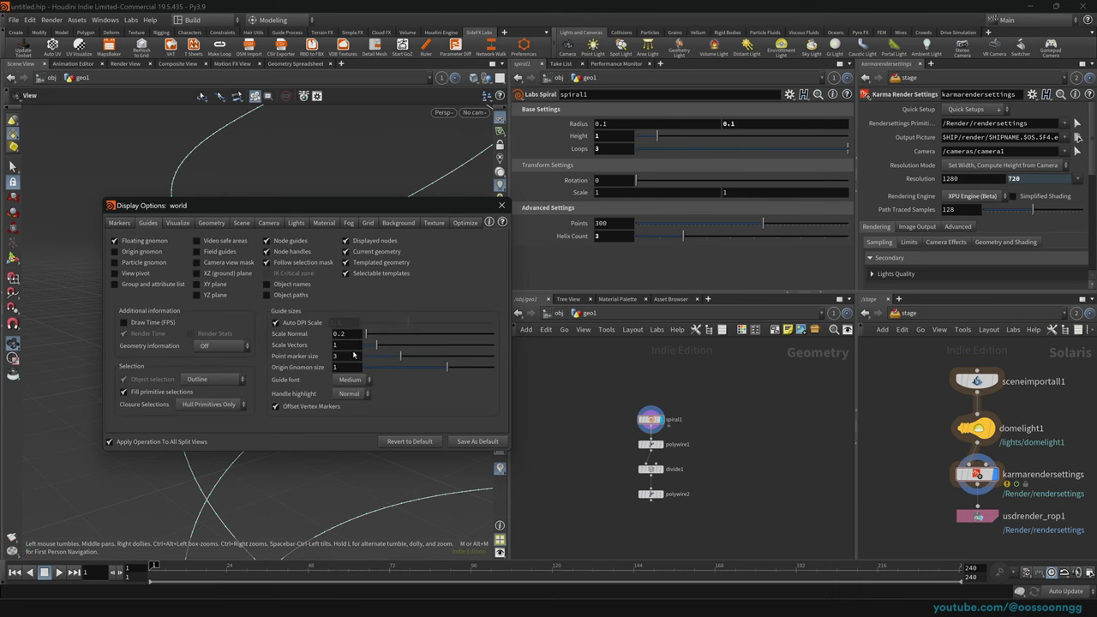
drag(400, 355, 455, 355)
click(501, 205)
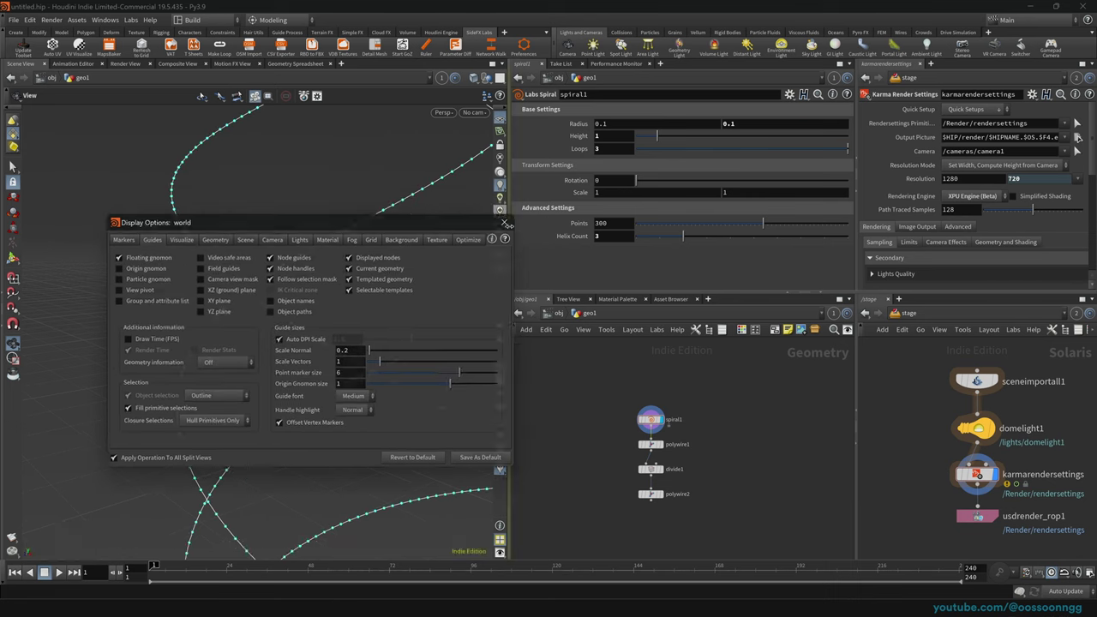
right_drag(321, 306, 268, 336)
drag(268, 337, 381, 338)
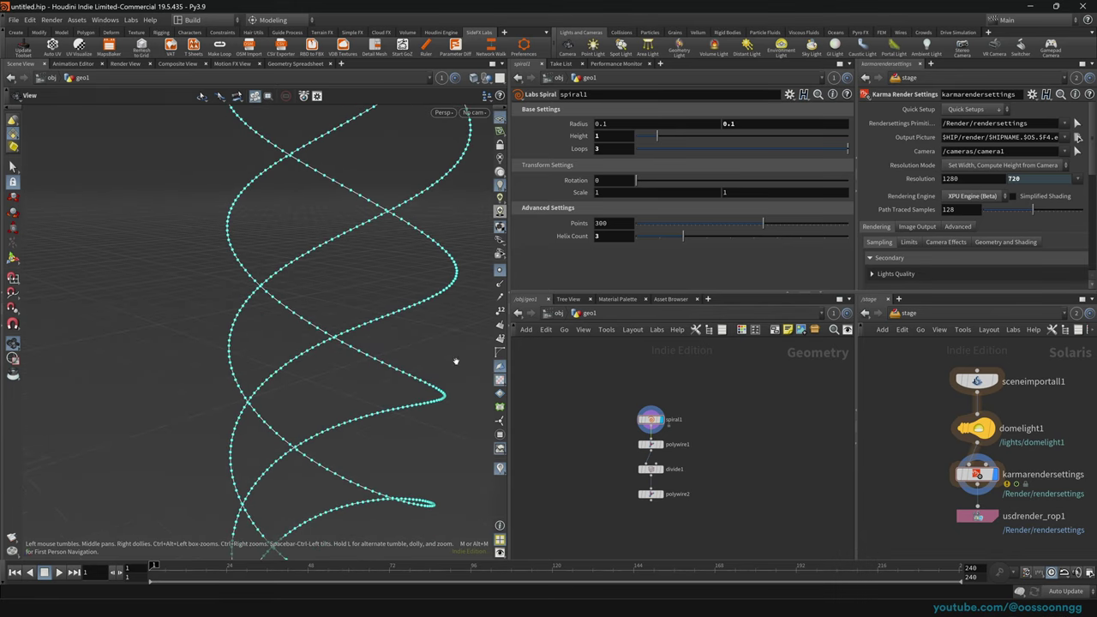
Display the second PolyWire node's result again and hide the point markers.
click(650, 468)
click(660, 494)
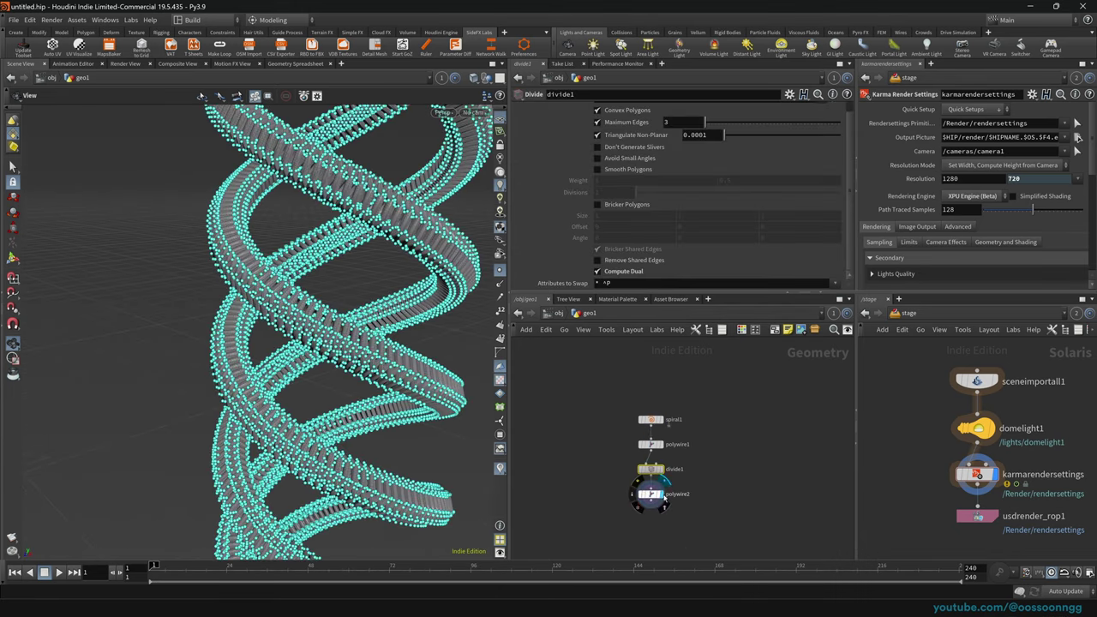
click(644, 444)
click(500, 270)
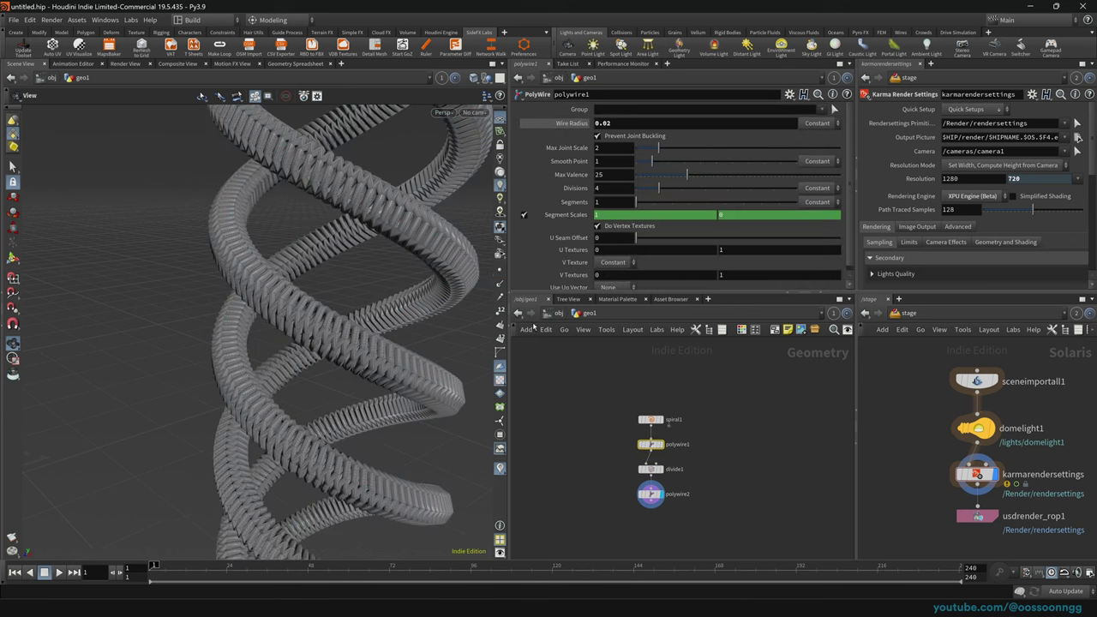
Reduce the Labs Spiral's points to 47 and inspect the resulting open wire lattice.
click(646, 419)
drag(759, 223, 658, 229)
right_drag(423, 245, 386, 248)
drag(584, 477, 677, 532)
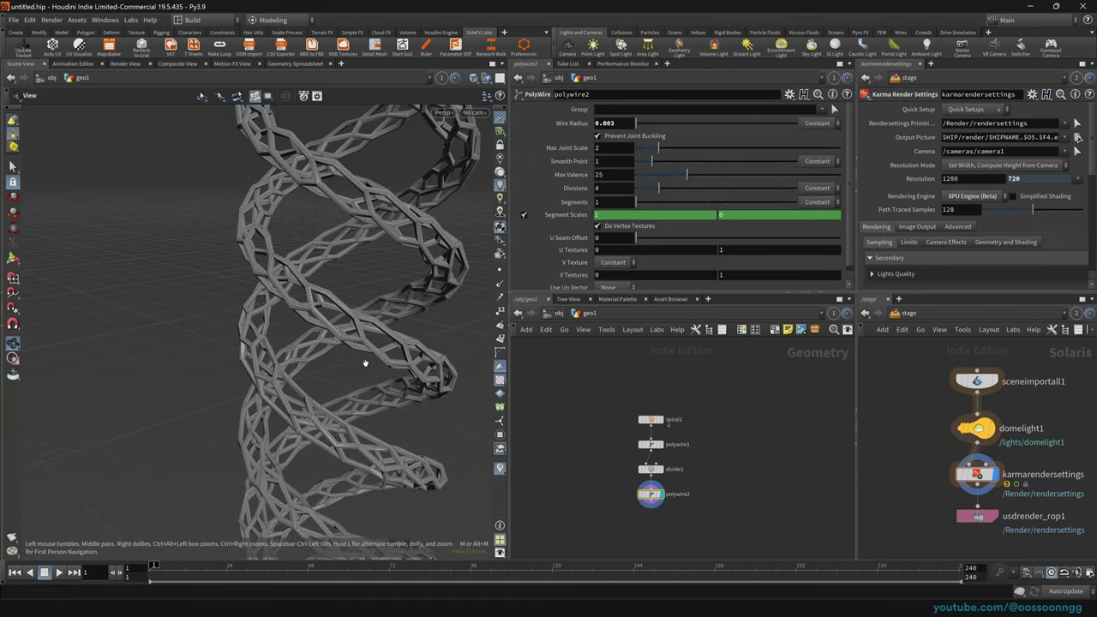
drag(367, 363, 374, 333)
Append a Subdivide node after the second PolyWire and set its depth to 2.
middle_drag(694, 526, 720, 477)
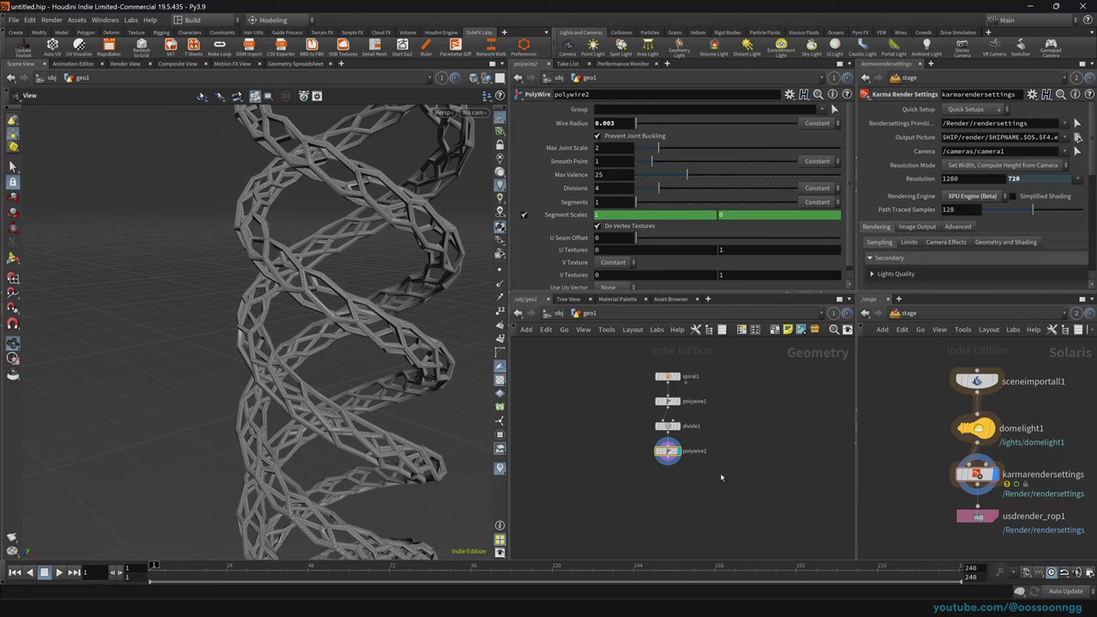
key(Tab)
text(subd)
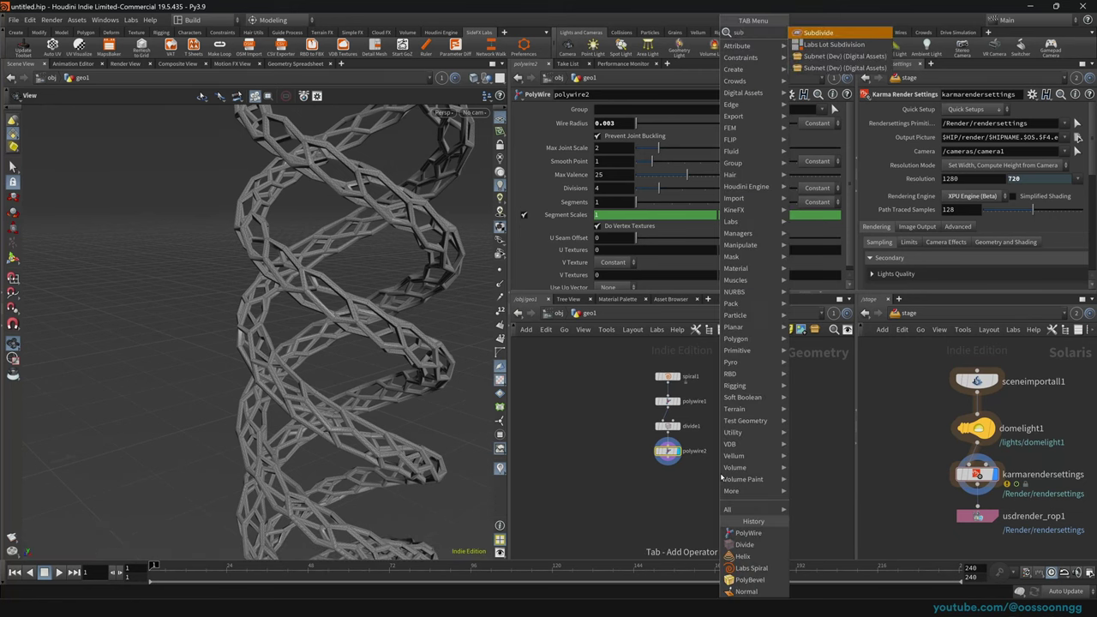
key(Return)
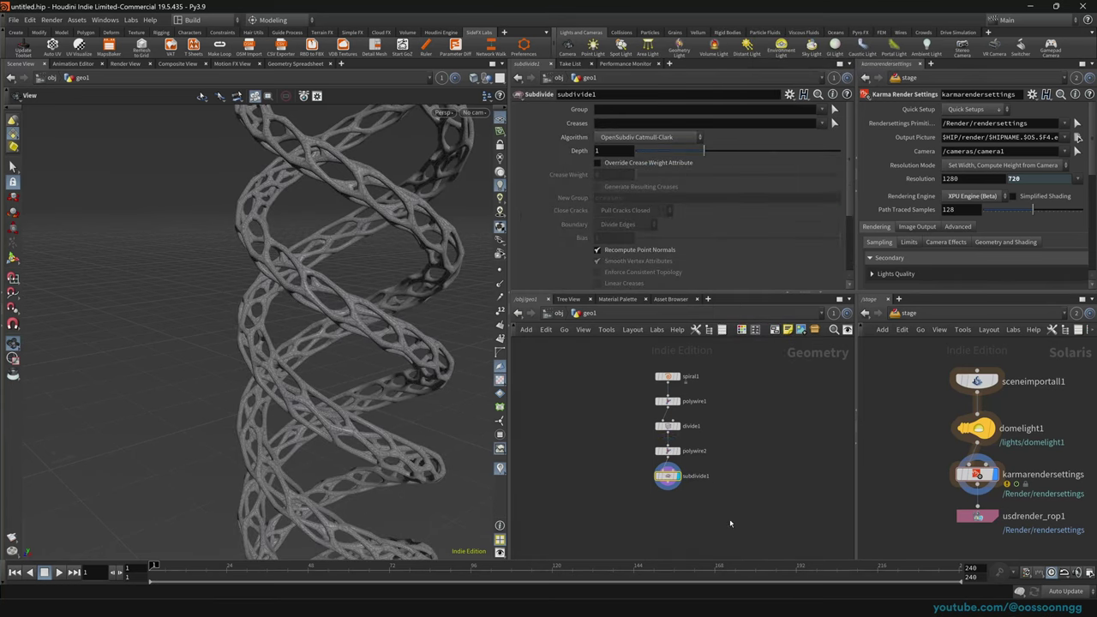
click(771, 151)
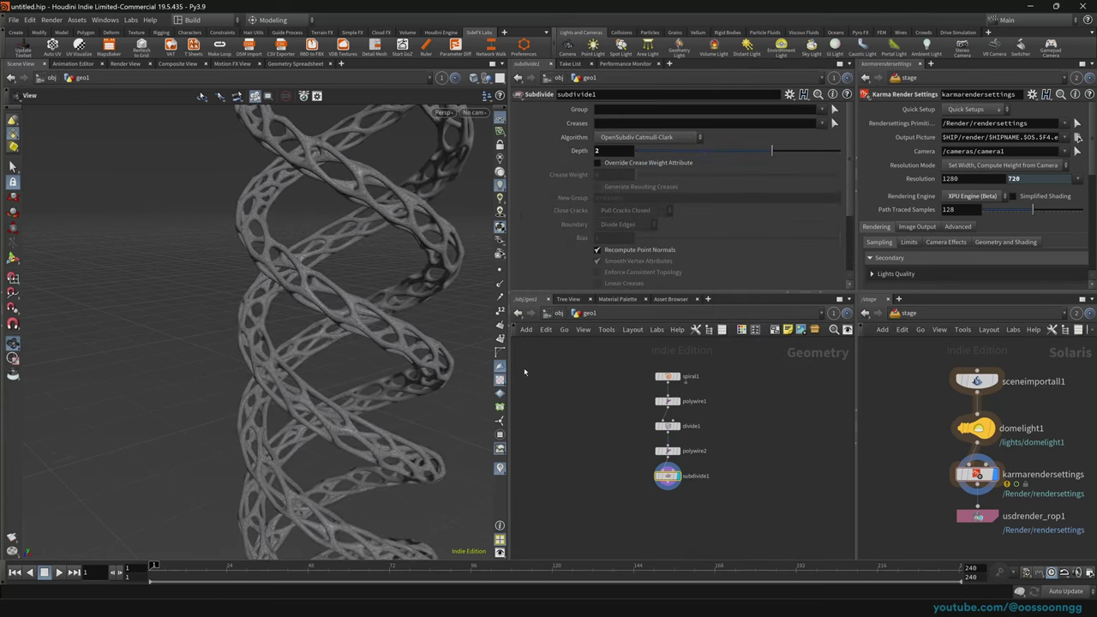
scroll(277, 371, down, 5)
drag(342, 397, 335, 360)
Set the Labs Spiral's height to 2.74 and its points to 65.
click(667, 376)
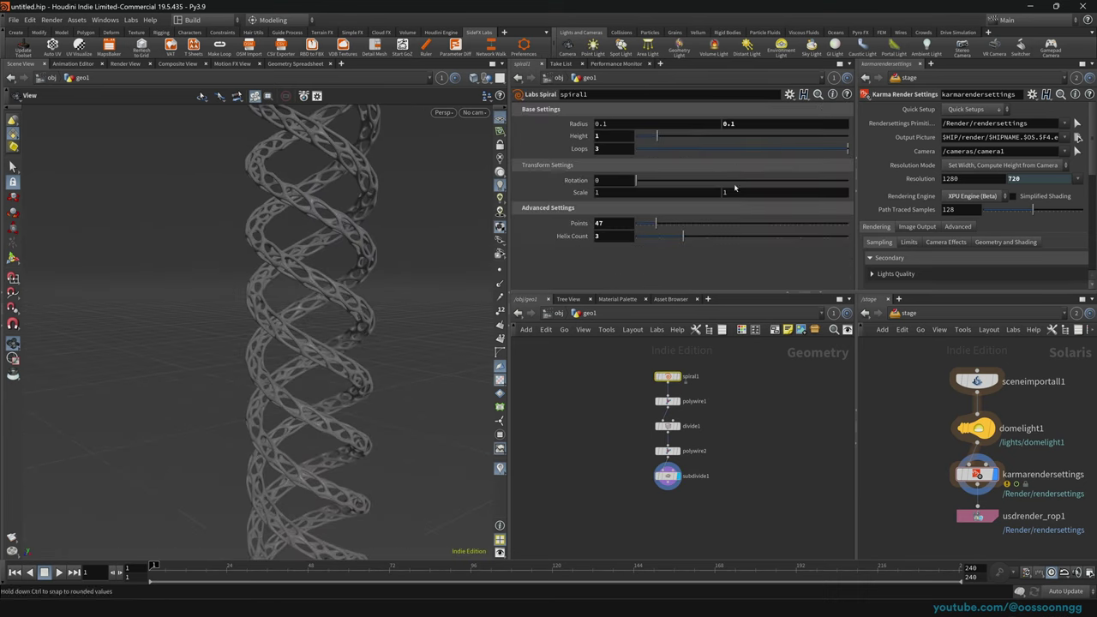
drag(682, 140, 695, 140)
right_drag(347, 245, 233, 283)
middle_drag(233, 284, 163, 476)
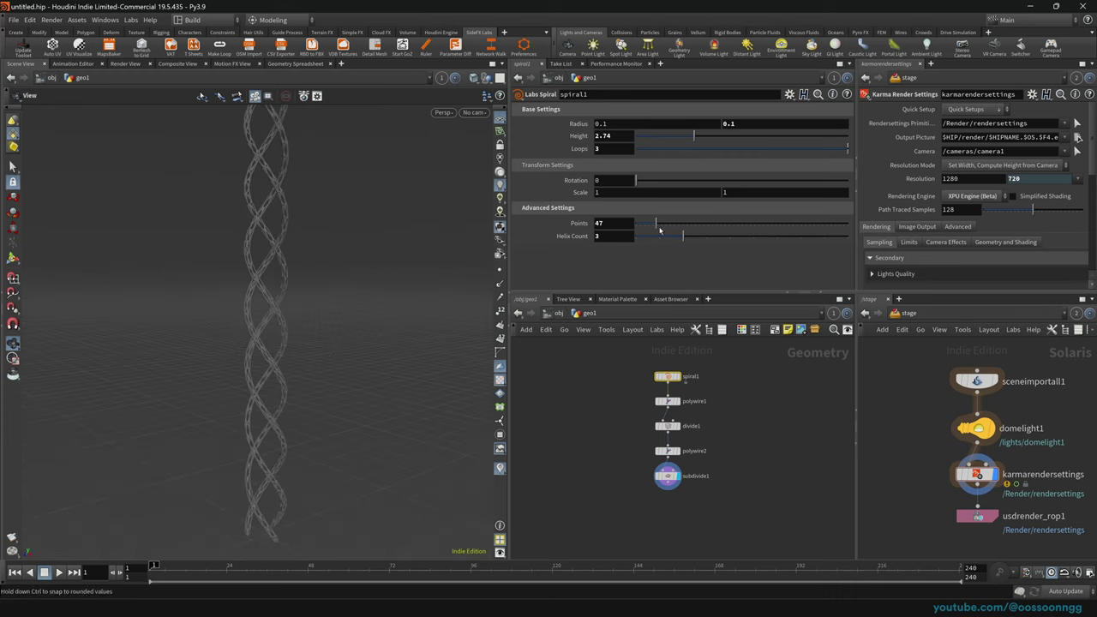
drag(680, 230, 664, 232)
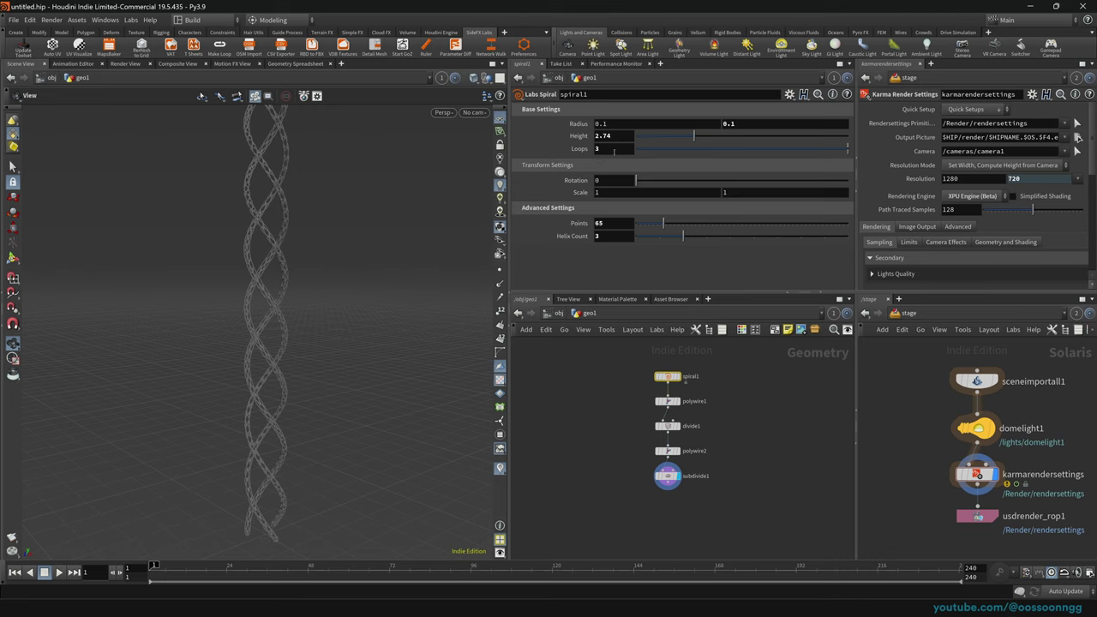
Set the Labs Spiral's loops to 6.
double_click(613, 151)
text(6)
key(Return)
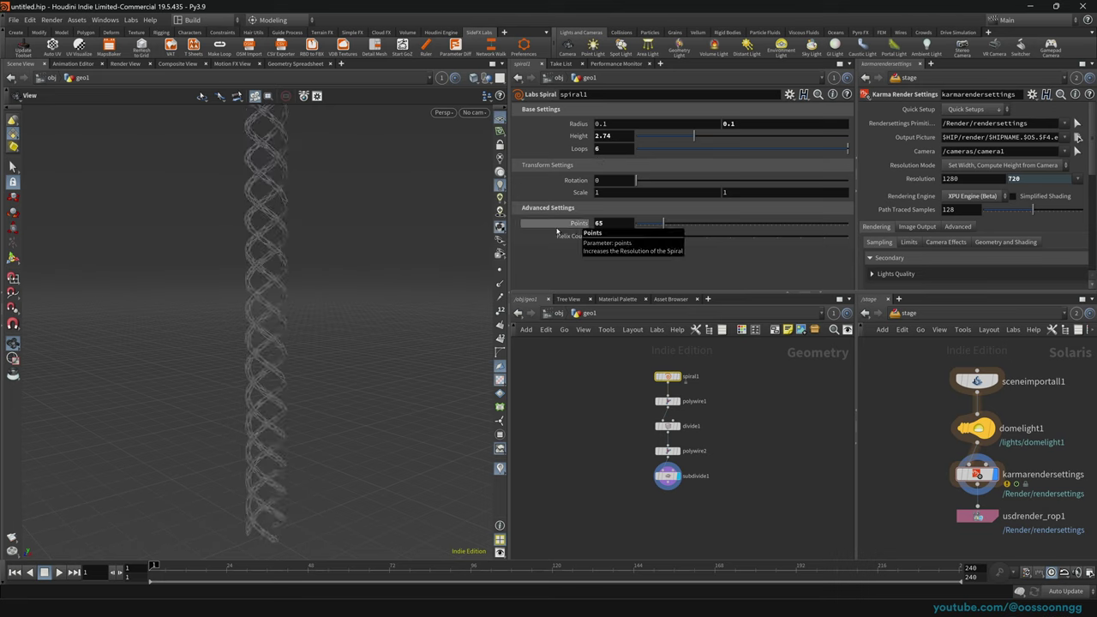
drag(342, 240, 372, 220)
Set the Labs Spiral's loops to 5 and inspect the strands up close.
drag(606, 148, 548, 172)
text(5)
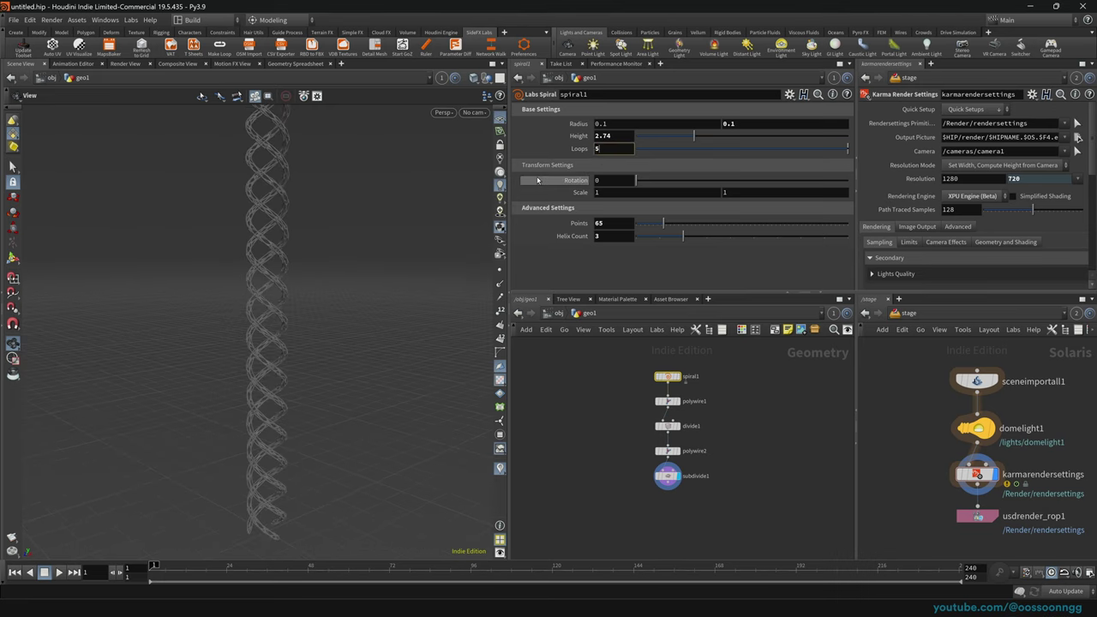
key(Return)
right_drag(267, 242, 251, 250)
middle_drag(252, 249, 267, 373)
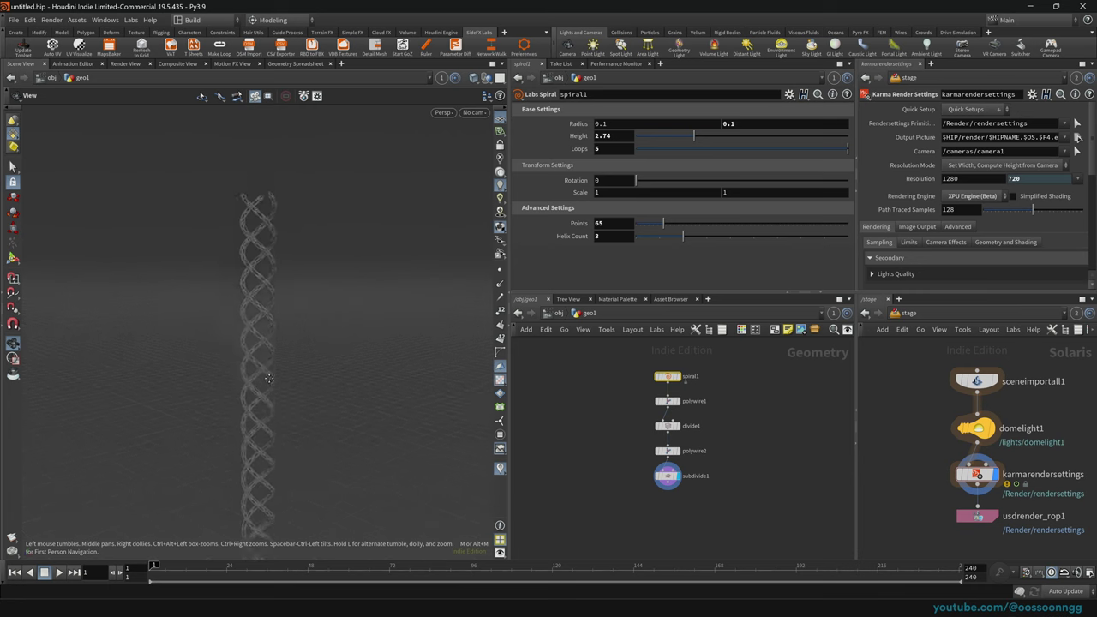
right_drag(283, 313, 338, 269)
Raise the Subdivide node's depth to 3 for a smoother lattice.
click(668, 451)
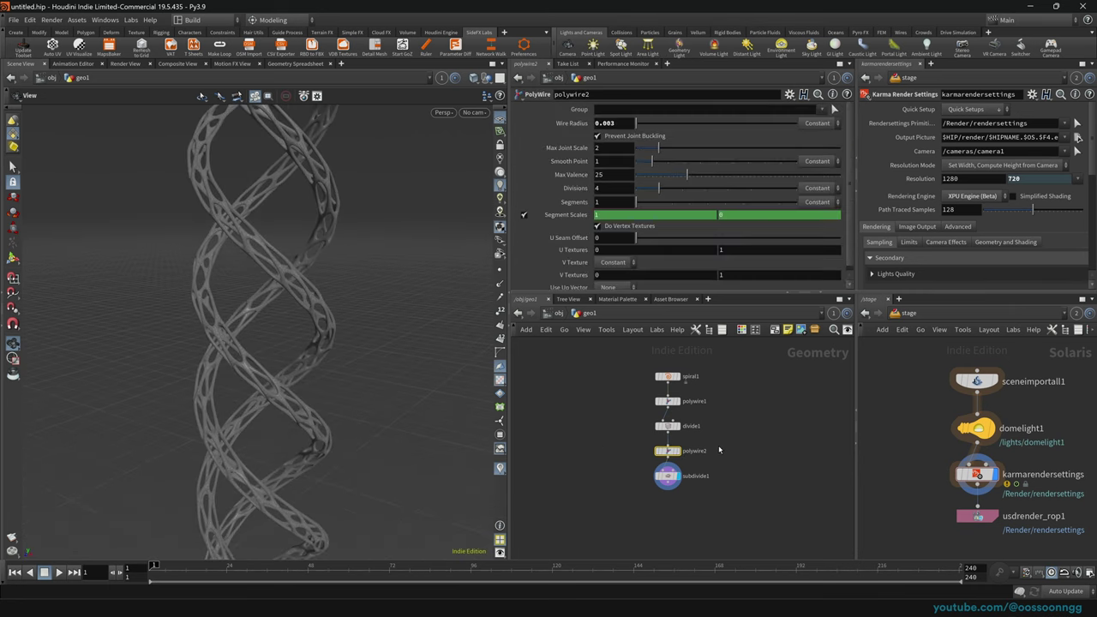
click(667, 476)
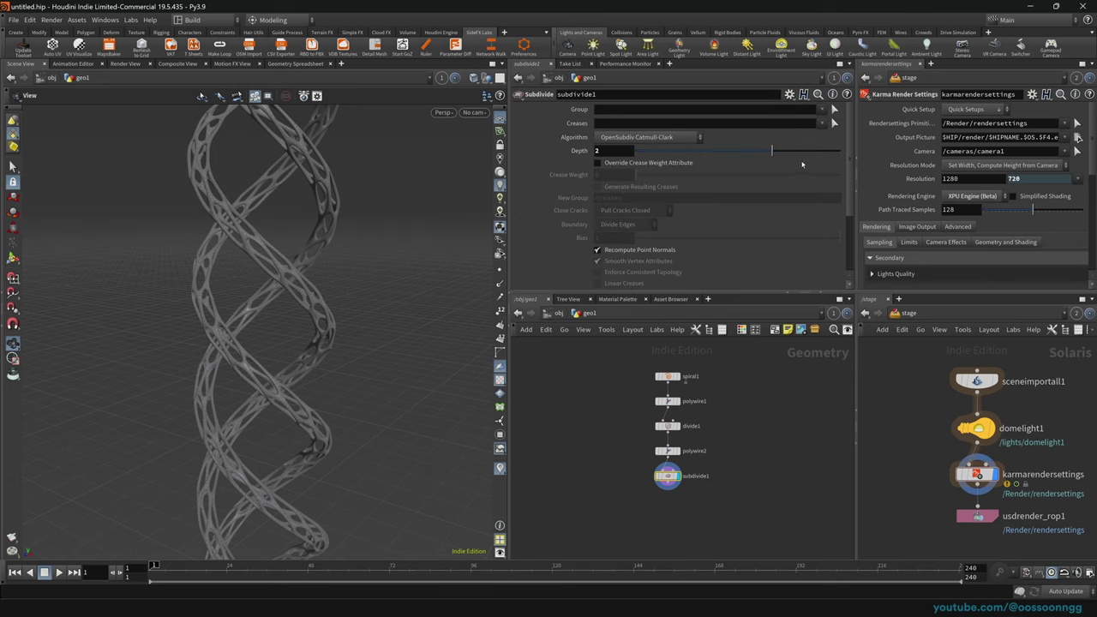
click(840, 152)
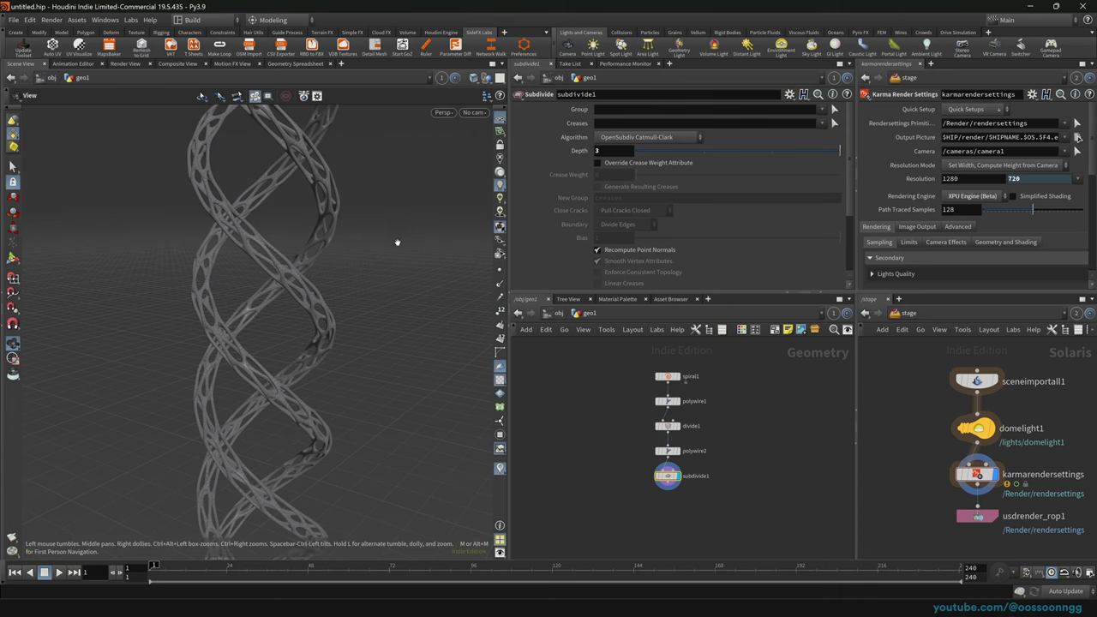
scroll(628, 432, up, 3)
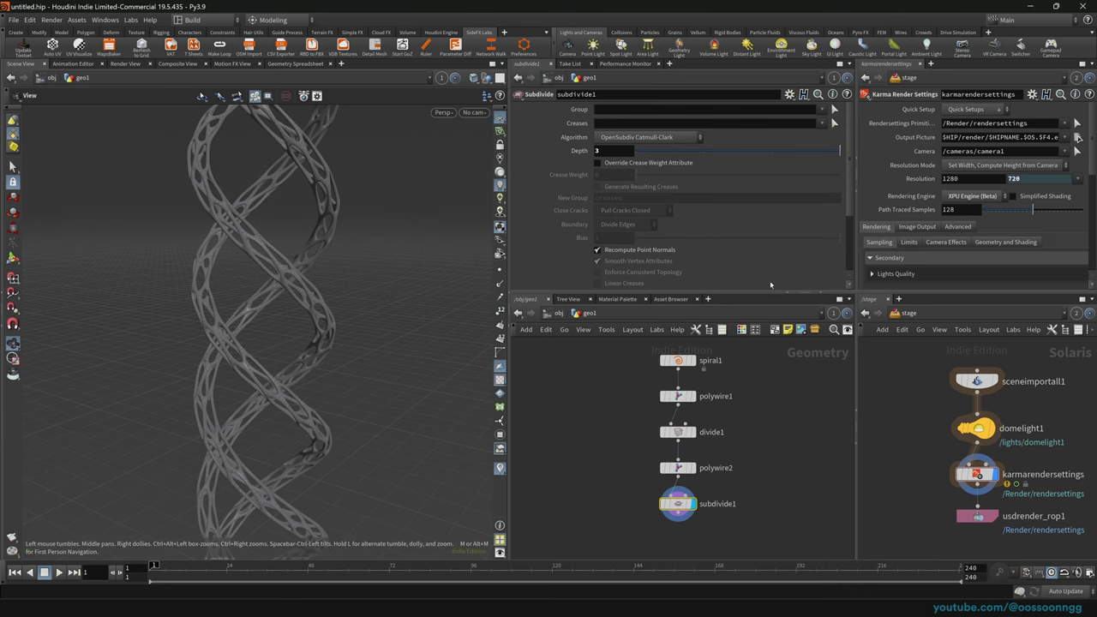
right_drag(274, 382, 224, 393)
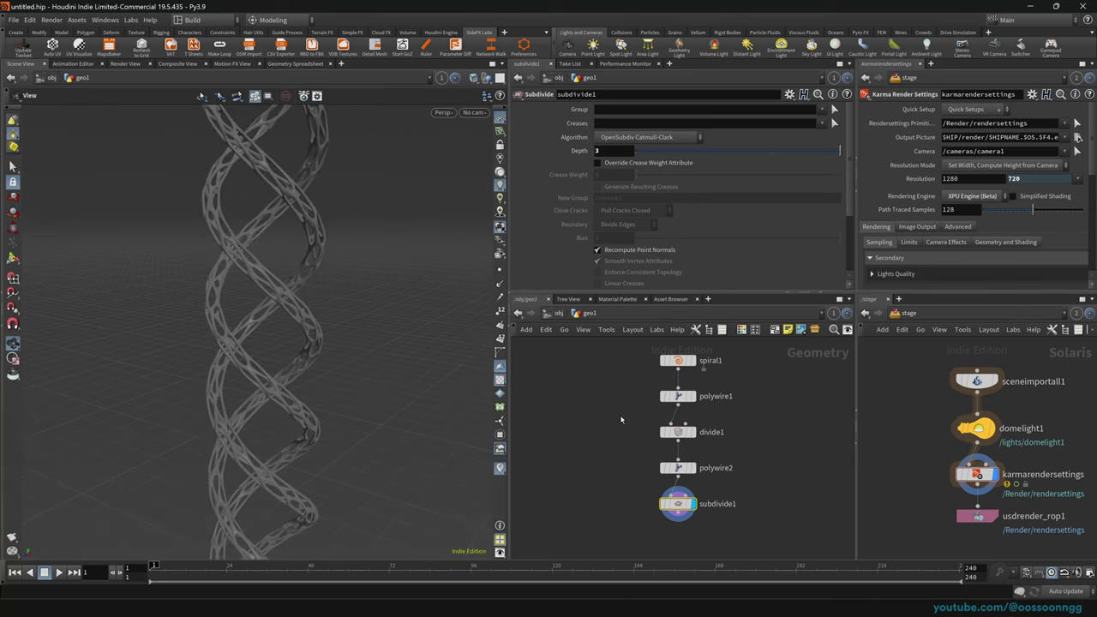
Try a wire radius of 0.03 on the first PolyWire node.
click(682, 469)
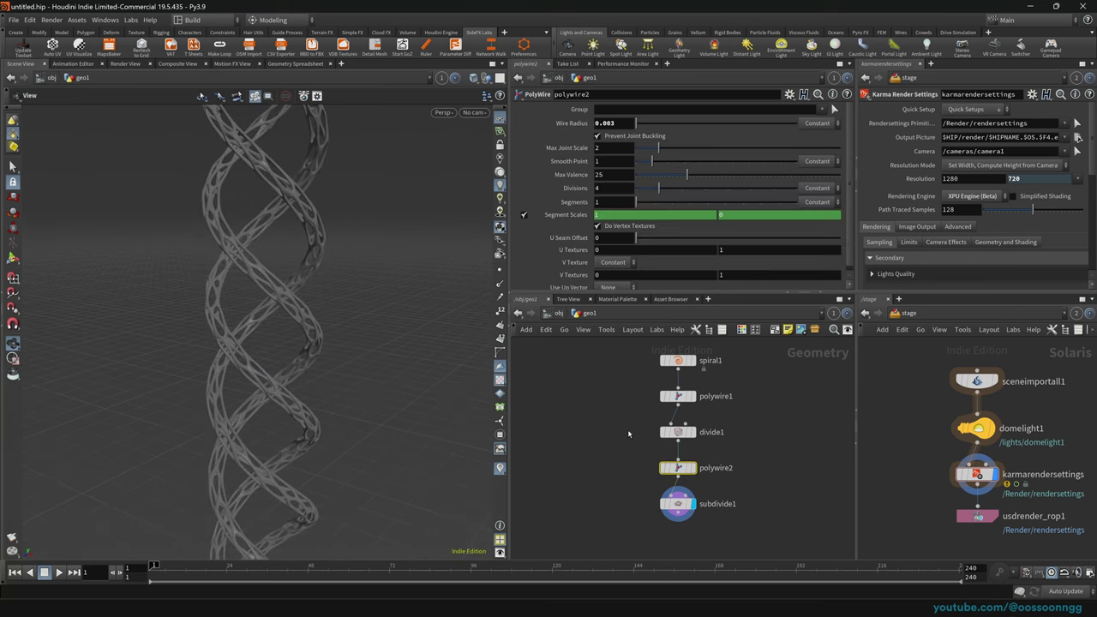
click(678, 396)
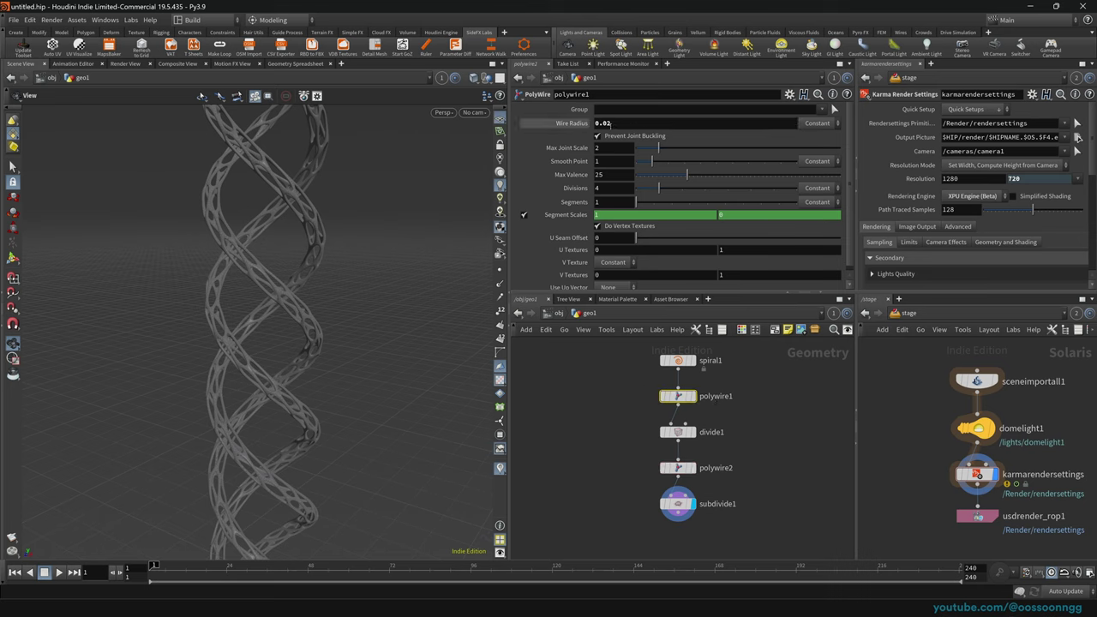
click(609, 123)
text(0.03)
key(Return)
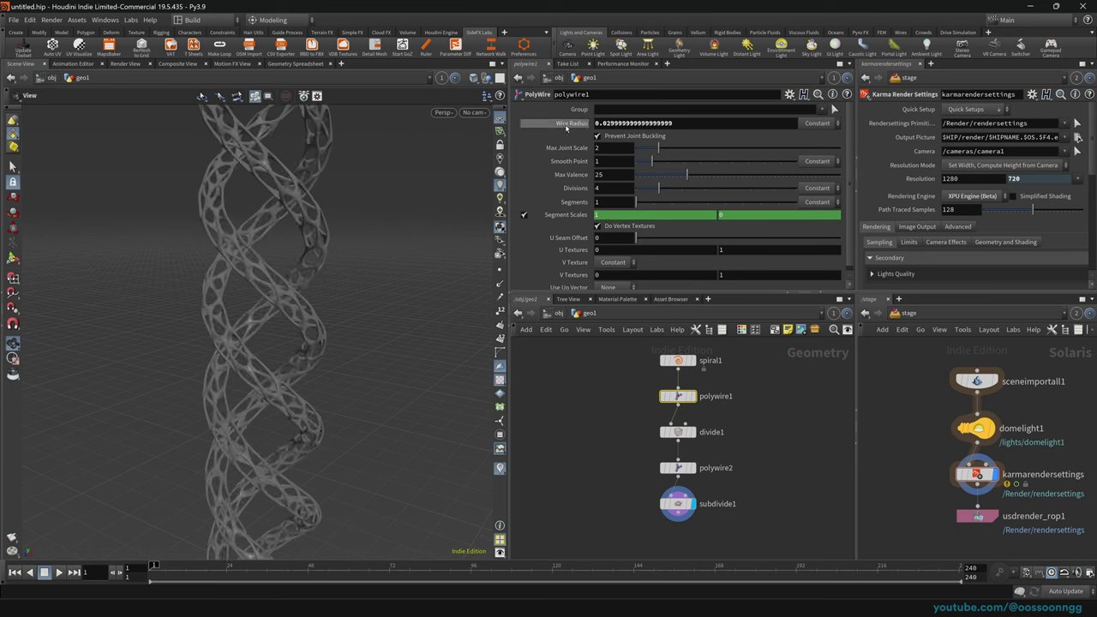
Set the first PolyWire's wire radius back to 0.02.
drag(606, 124, 616, 188)
text(2)
key(Return)
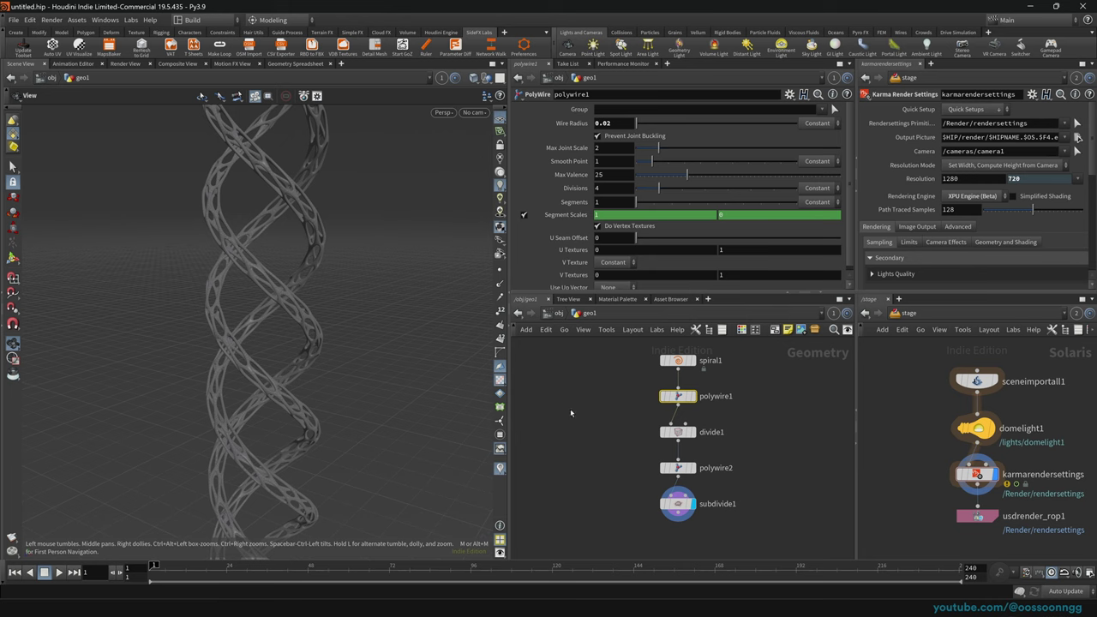
Set the Labs Spiral's point count to 90.
drag(274, 385, 271, 388)
click(678, 361)
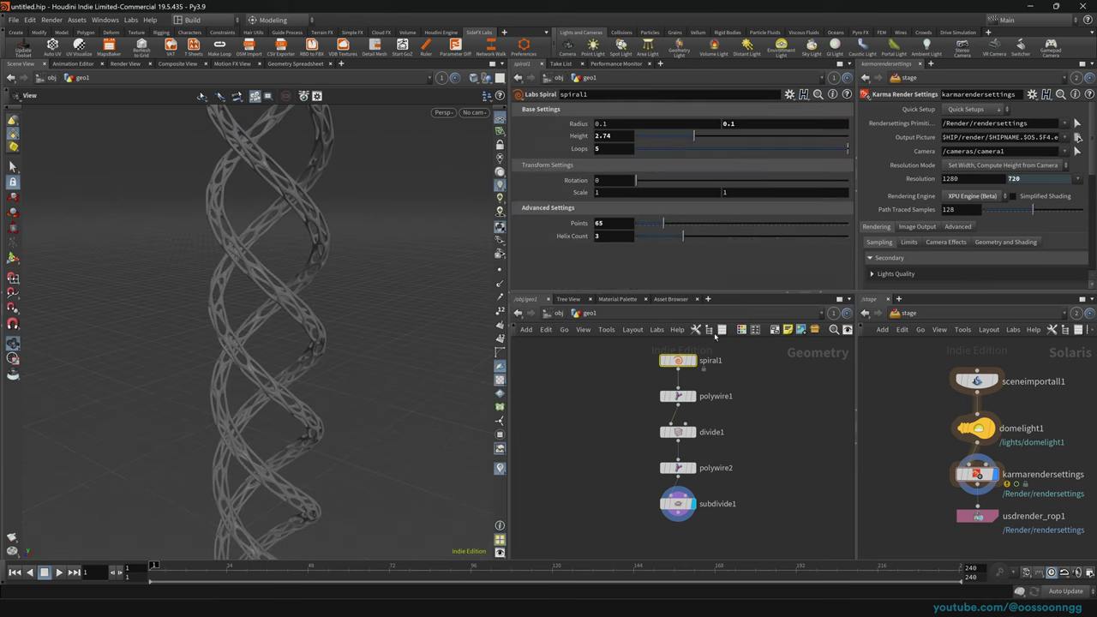
click(609, 224)
text(90)
key(Return)
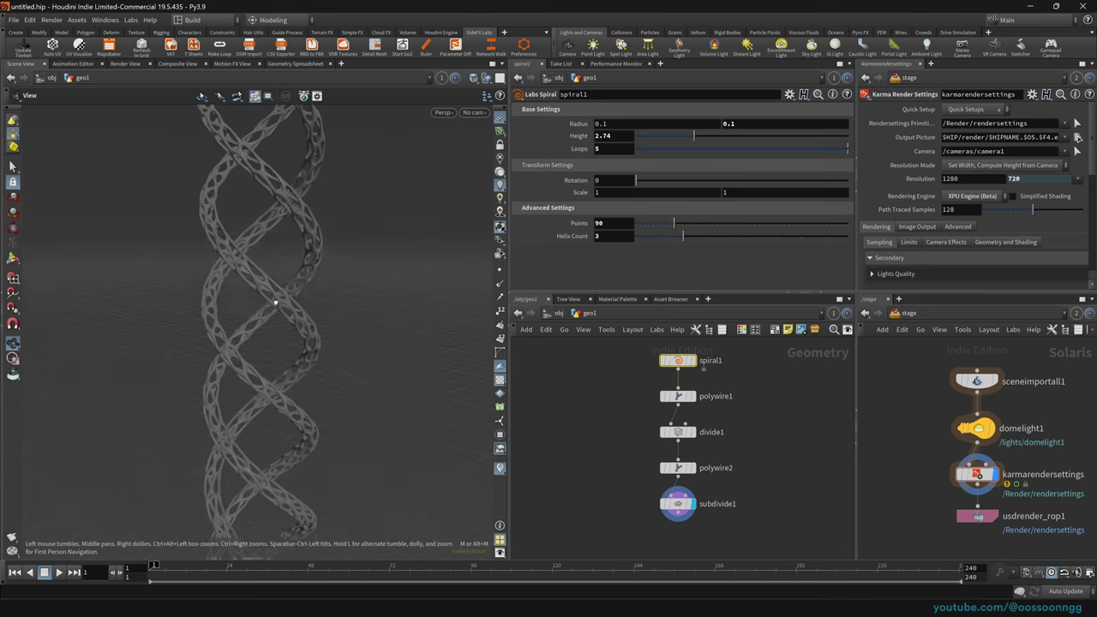
Add a Bend node after the Subdivide node in the geometry network.
drag(625, 492, 742, 536)
middle_drag(579, 442, 584, 403)
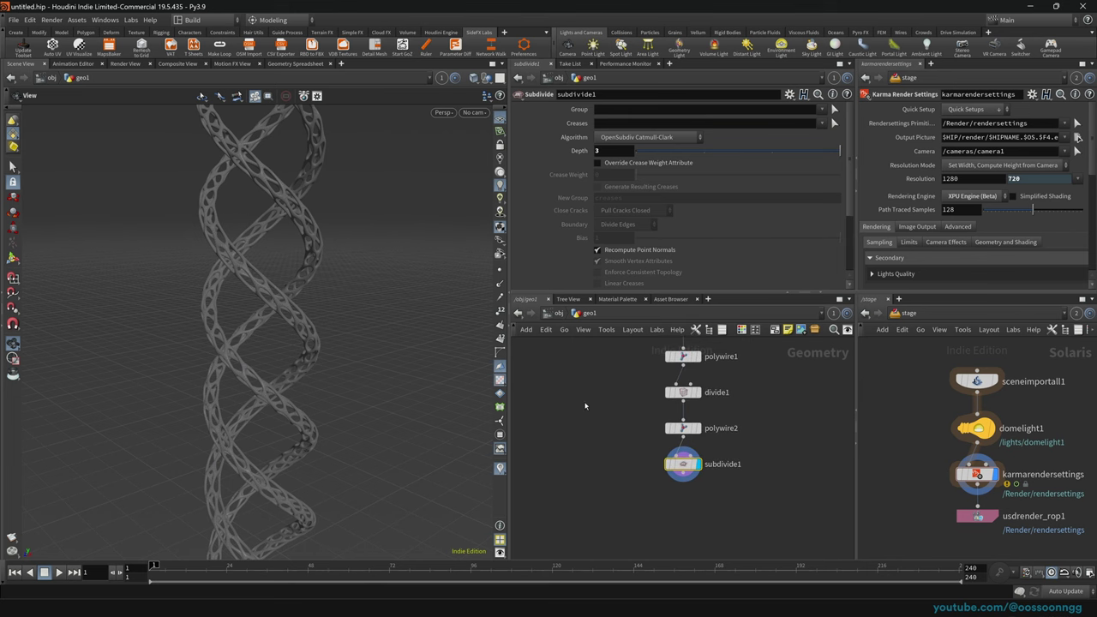
key(Tab)
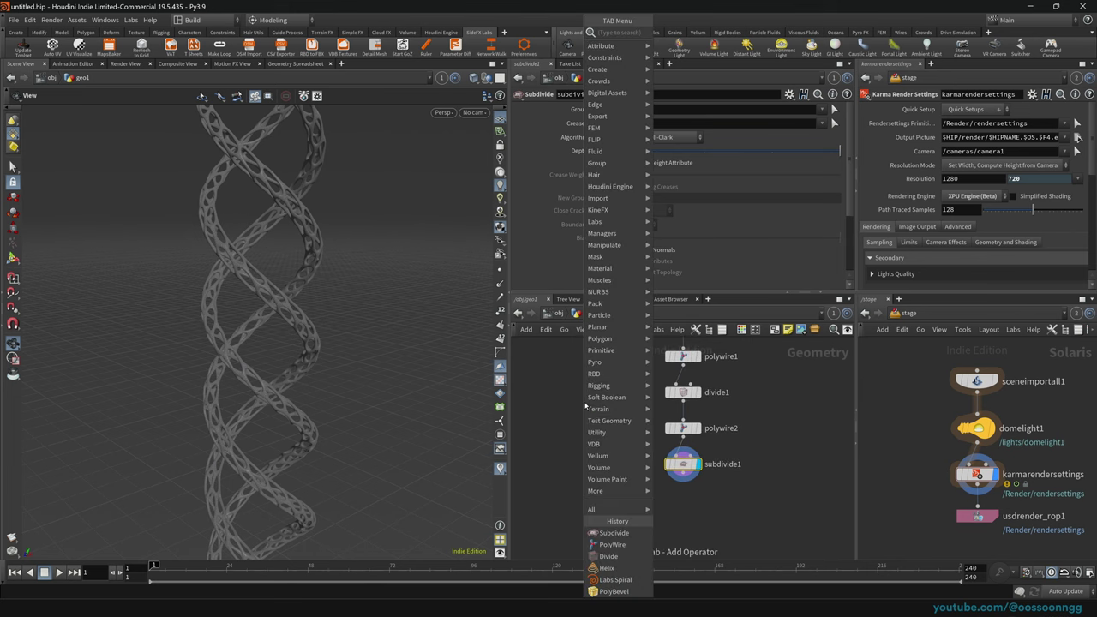
text(bend)
key(Return)
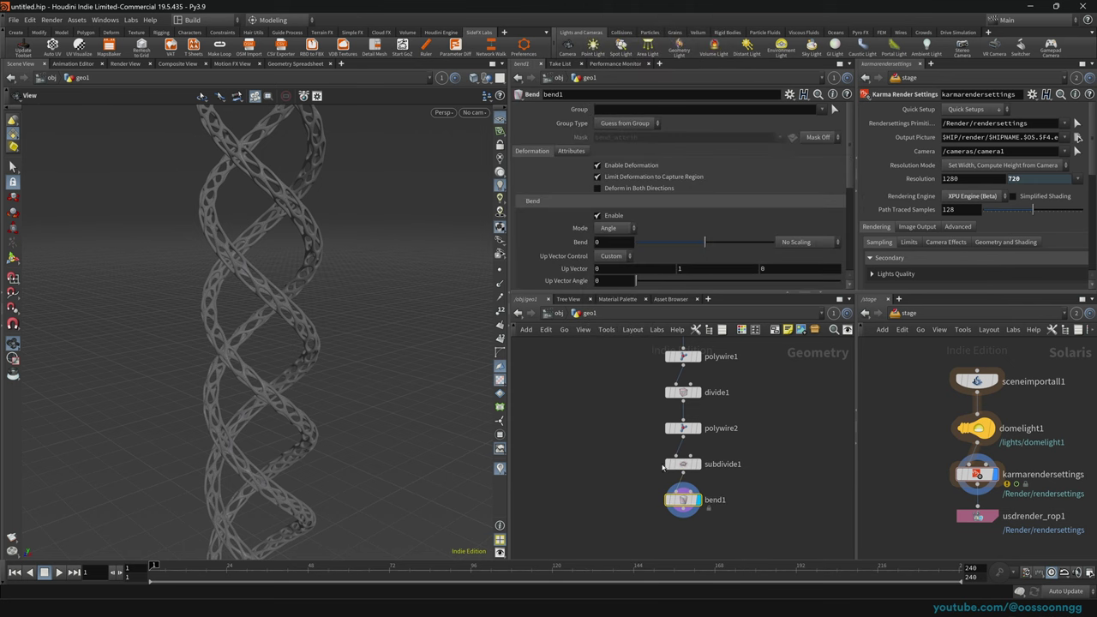
Temporarily bypass the Subdivide node to inspect the unsmoothed lattice and its geometry info, and re-enable subdivision.
click(668, 463)
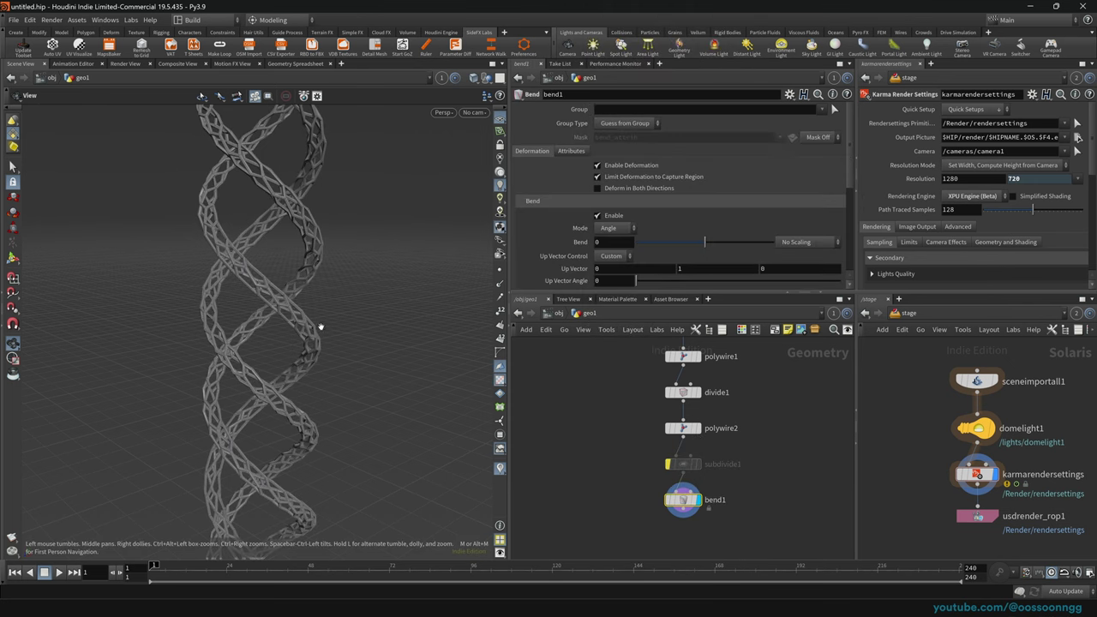
right_drag(285, 307, 320, 318)
drag(320, 318, 292, 322)
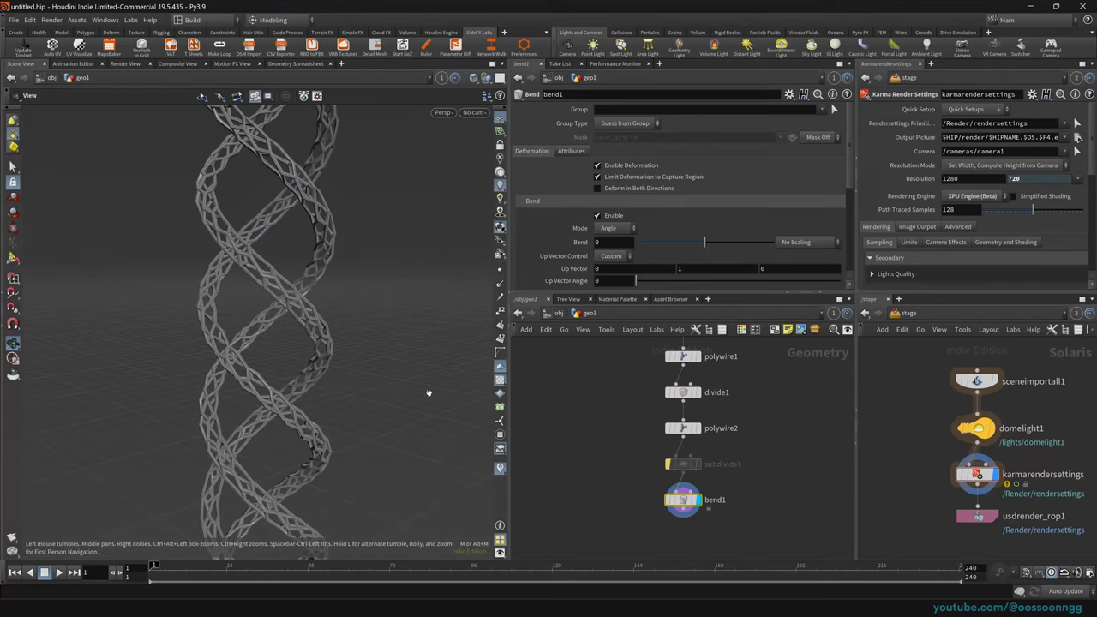
middle_click(683, 501)
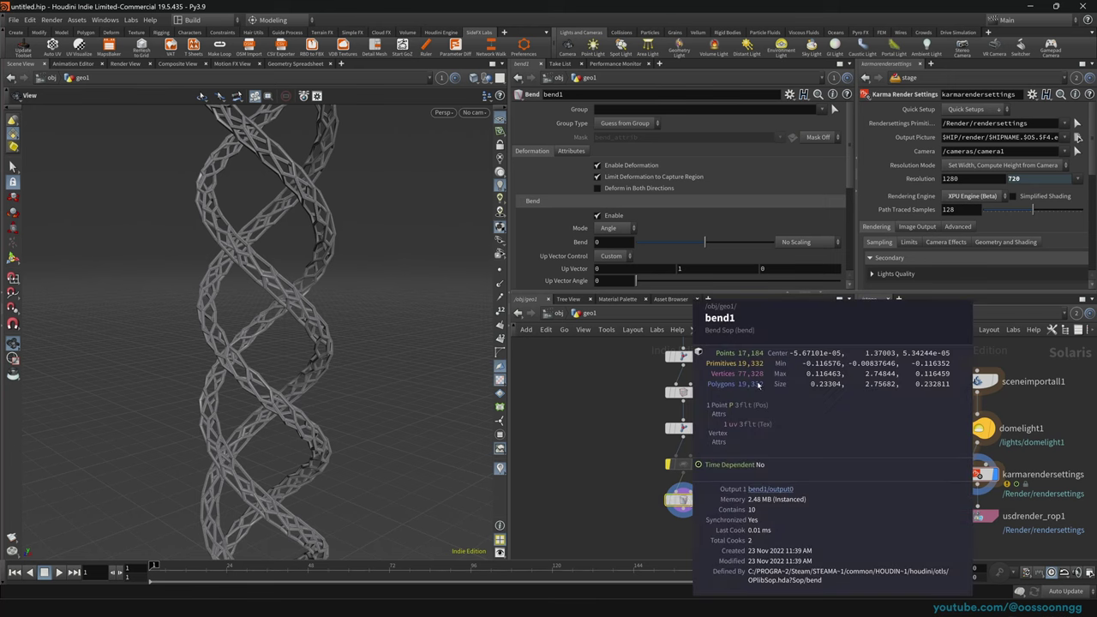
mouse_move(664, 450)
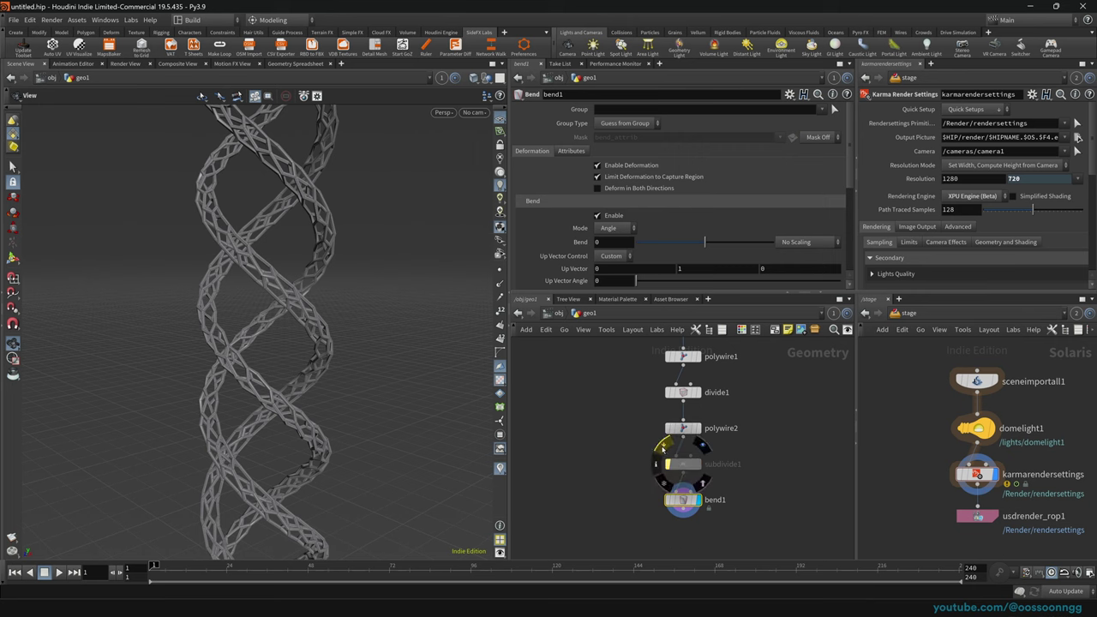
middle_click(684, 508)
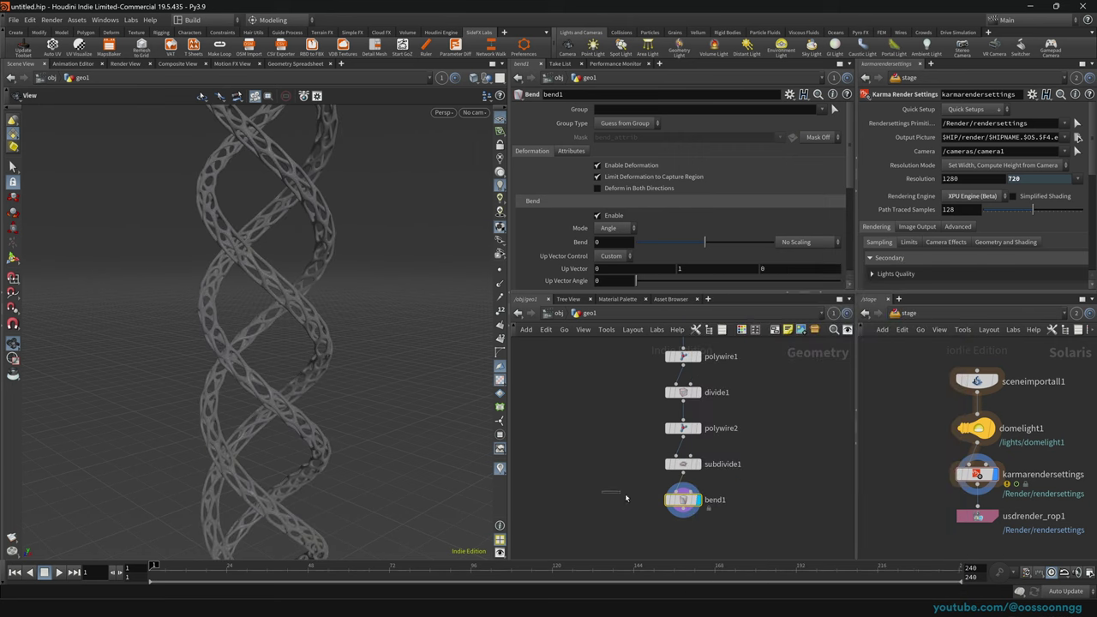
Frame the whole column, try bending it about 15.6 degrees with the Bend node's viewport handle, and undo the bend.
drag(304, 355, 278, 351)
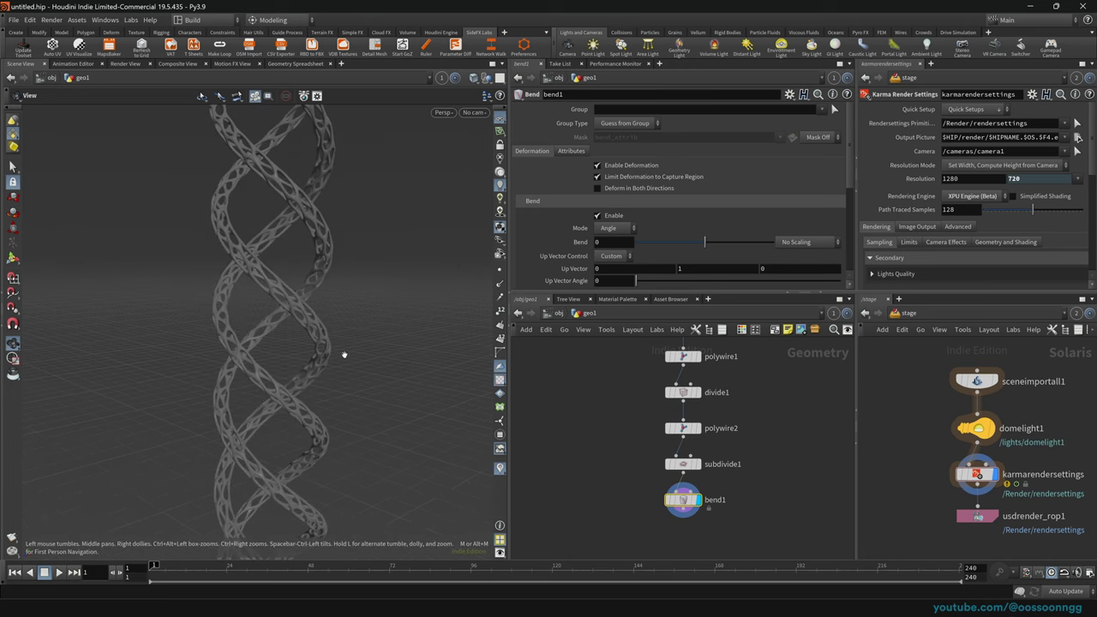
right_drag(351, 319, 203, 349)
right_drag(403, 372, 286, 372)
middle_drag(403, 377, 279, 370)
right_drag(294, 382, 370, 372)
middle_drag(369, 372, 348, 365)
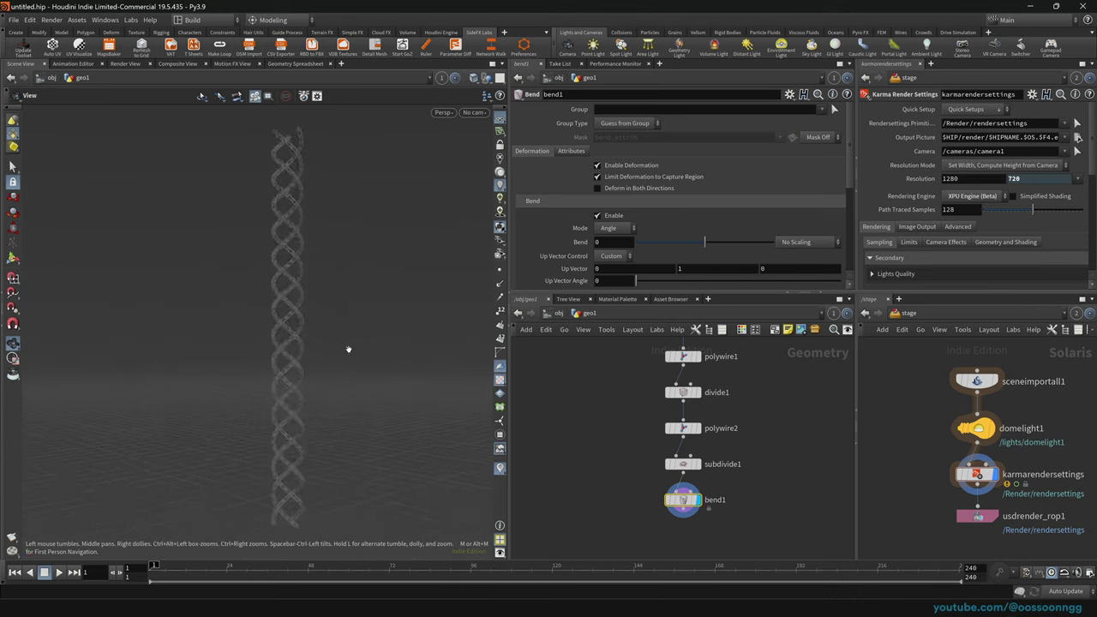
key(Return)
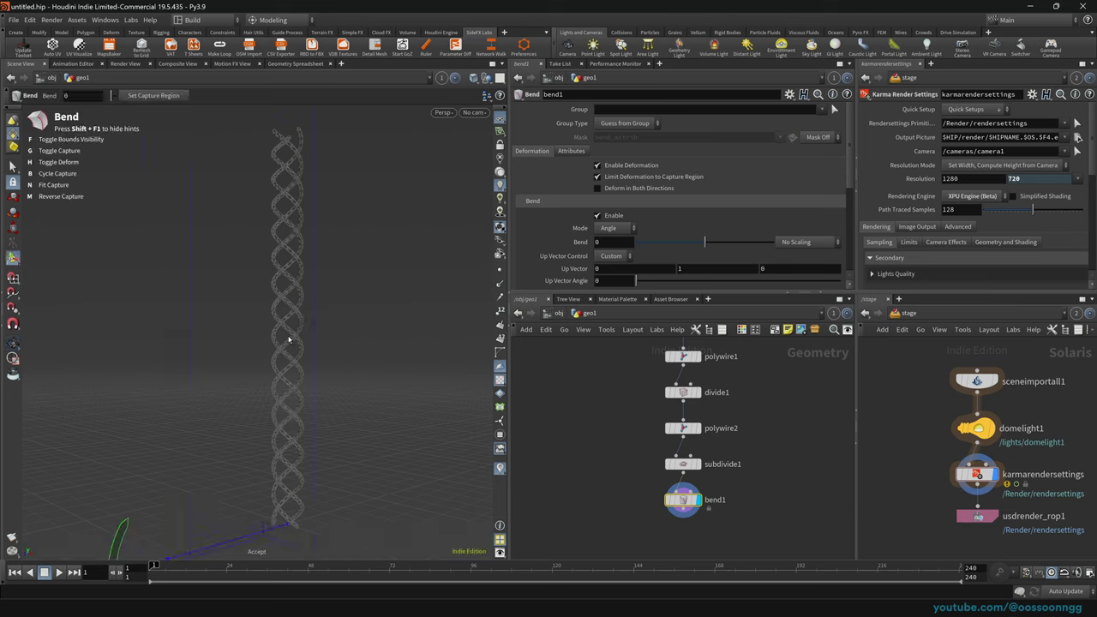
scroll(309, 338, down, 4)
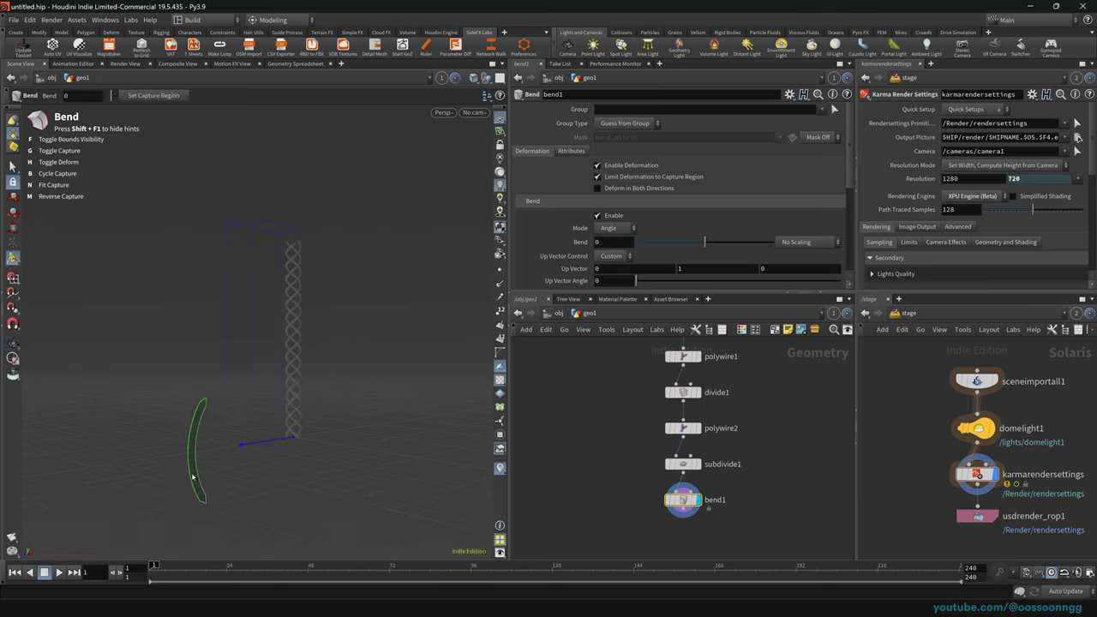
alt+drag(305, 360, 284, 391)
drag(169, 465, 193, 424)
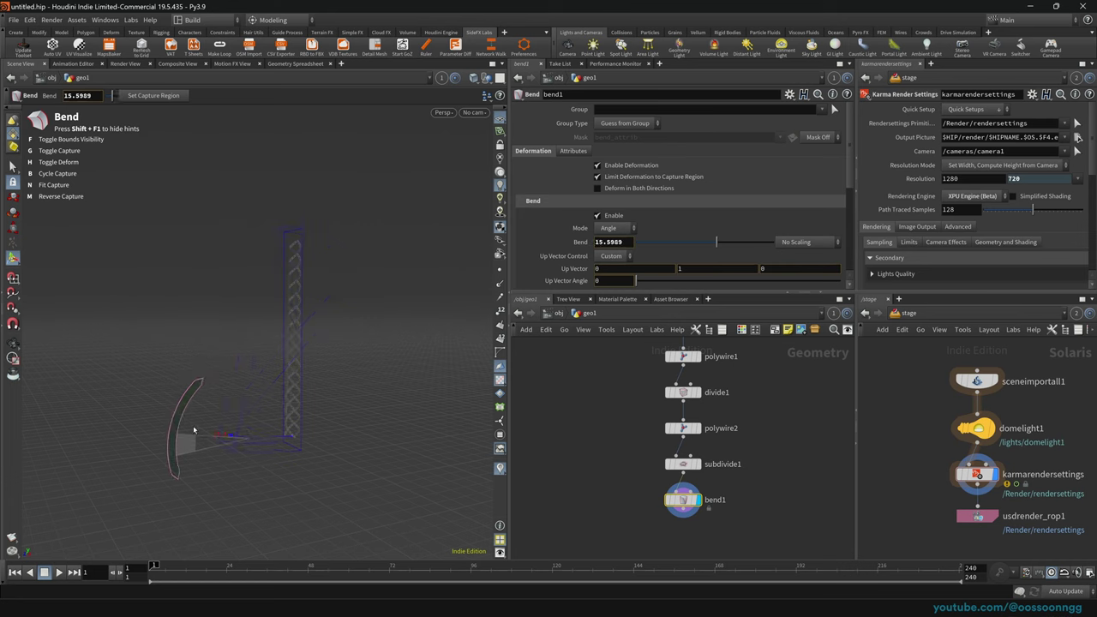
key(ctrl+z)
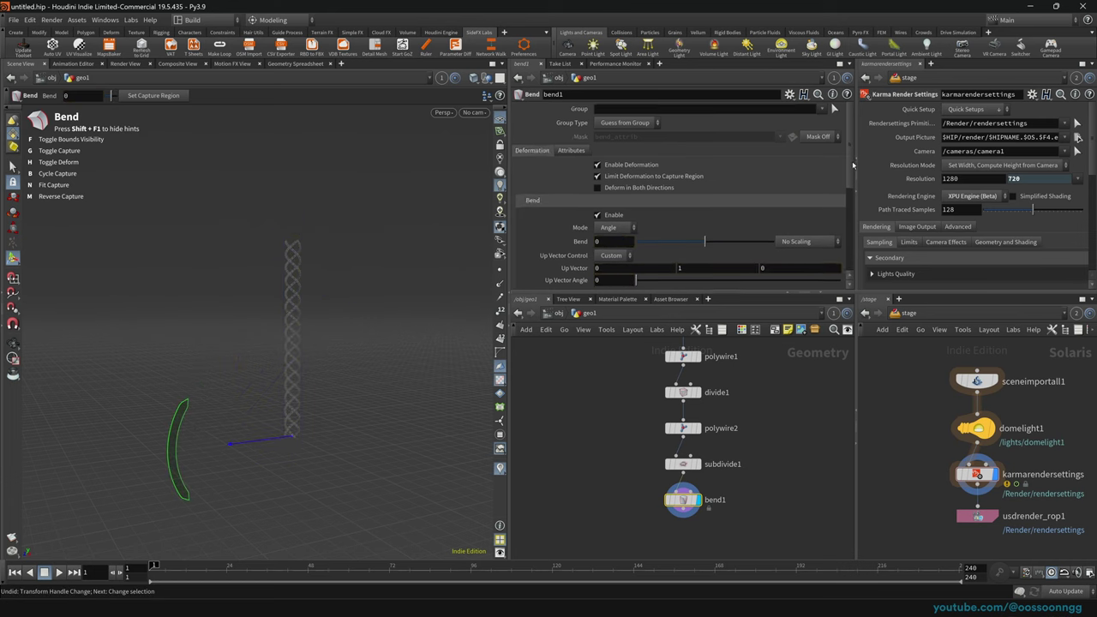
Set the Bend node's capture region from the column's base to its tip, about 2.82 long, and bend the lattice sideways into an arc.
scroll(846, 160, down, 5)
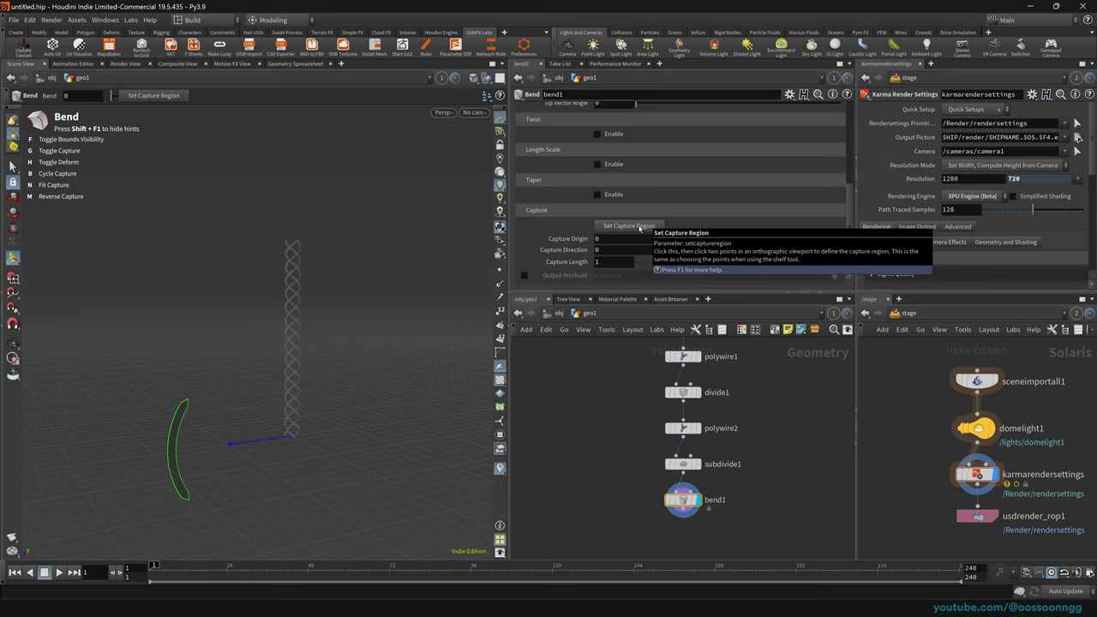
click(633, 226)
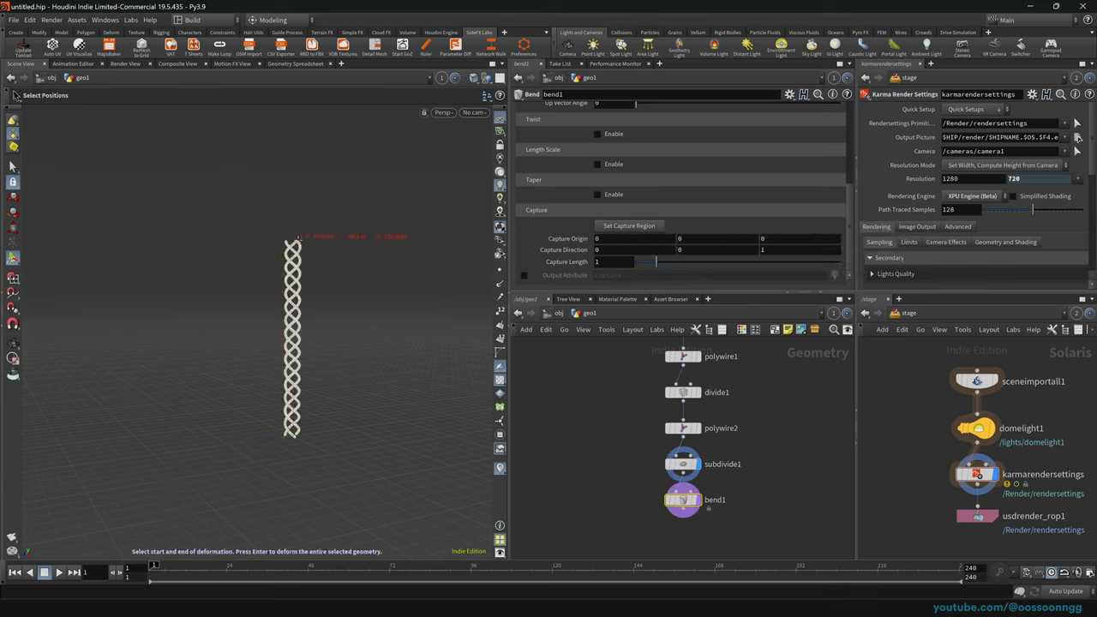
key(Return)
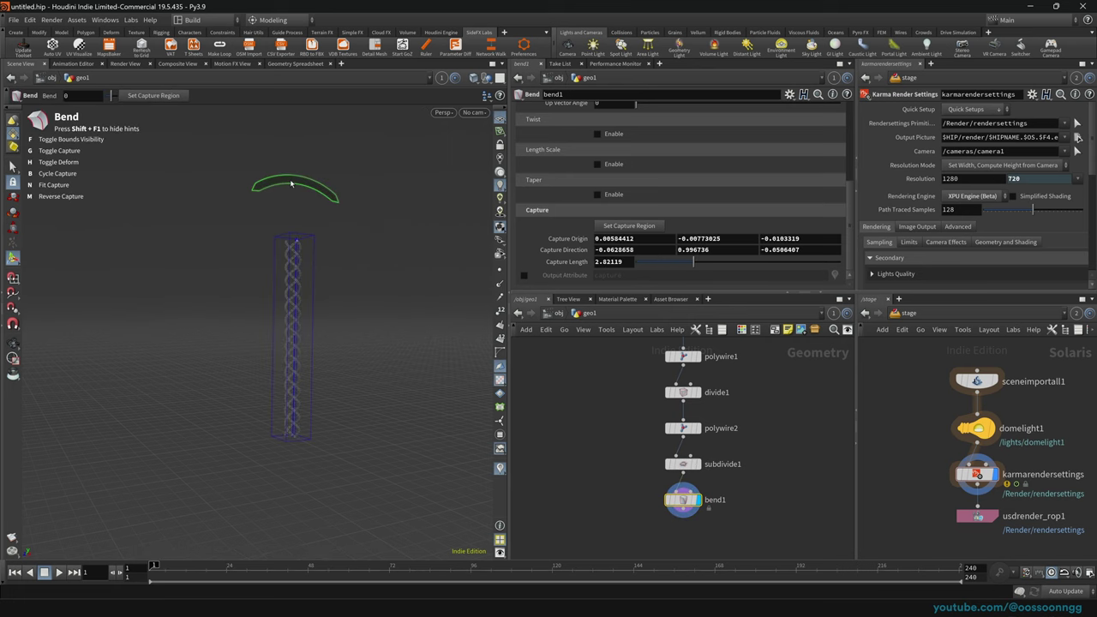
drag(352, 209, 406, 417)
Return to the object level and link the scene view to pane group 2 to show the bent lattice in the Solaris stage.
key(u)
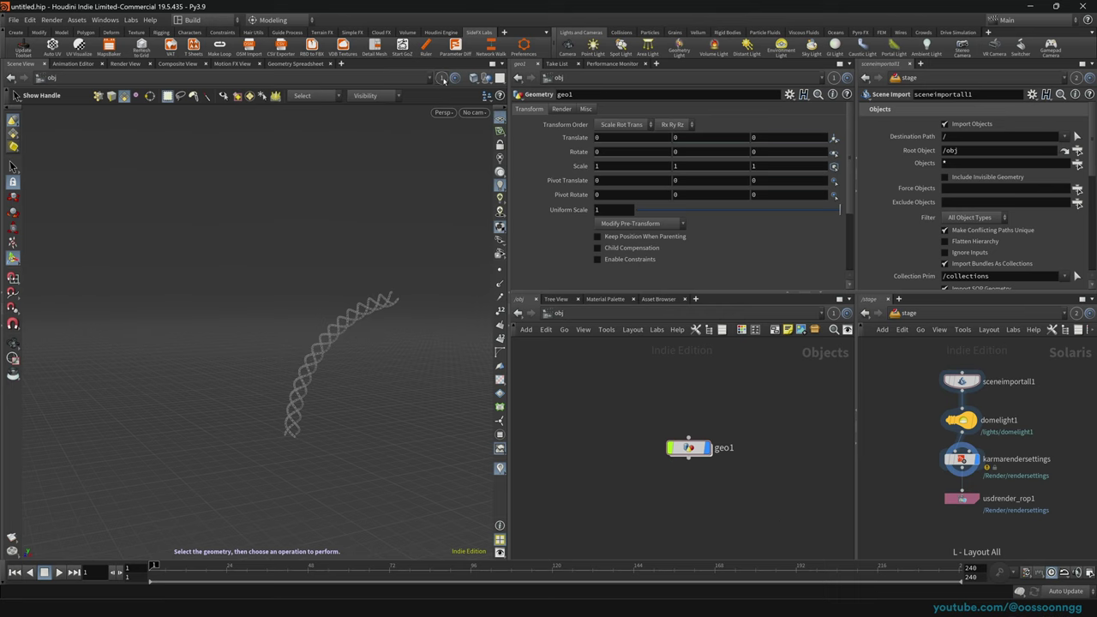
click(442, 80)
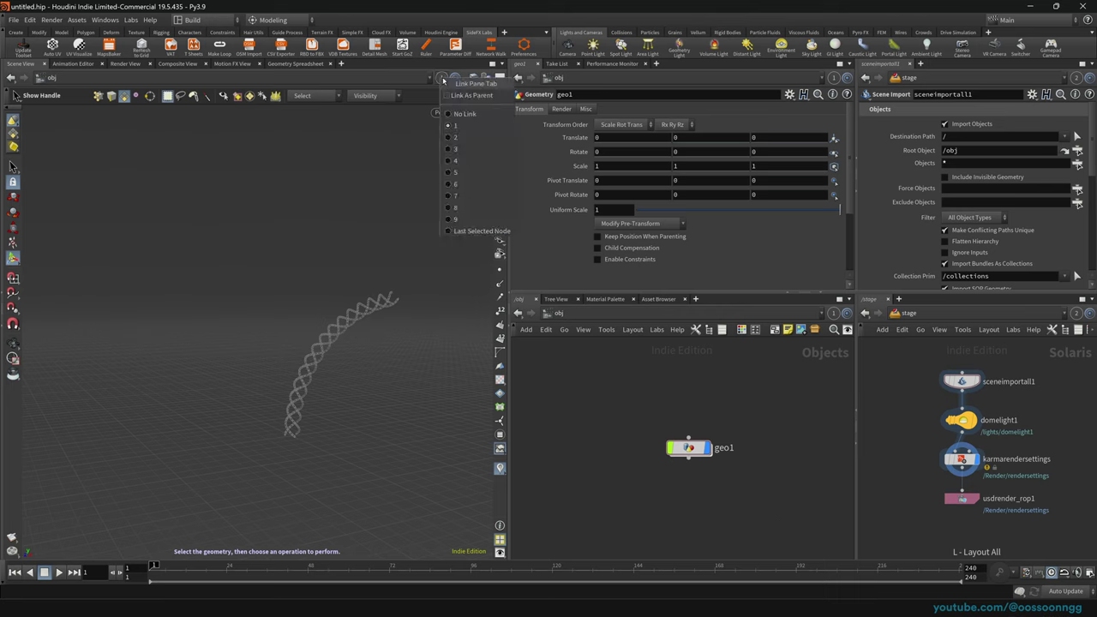
click(459, 140)
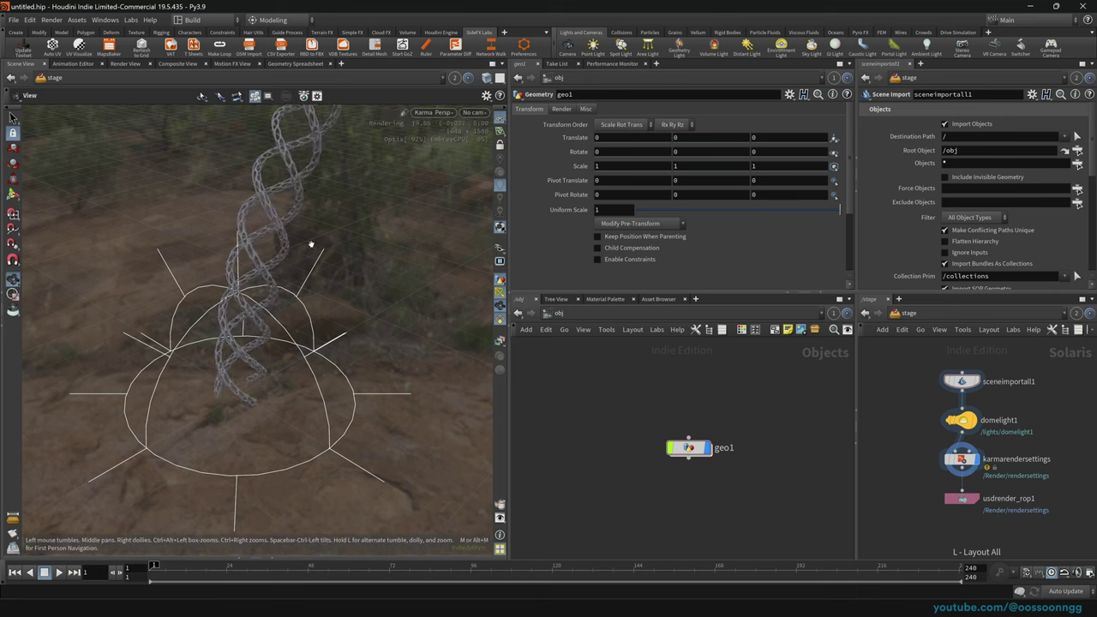
alt+middle_drag(311, 245, 287, 272)
alt+right_drag(287, 272, 133, 306)
middle_drag(339, 245, 306, 291)
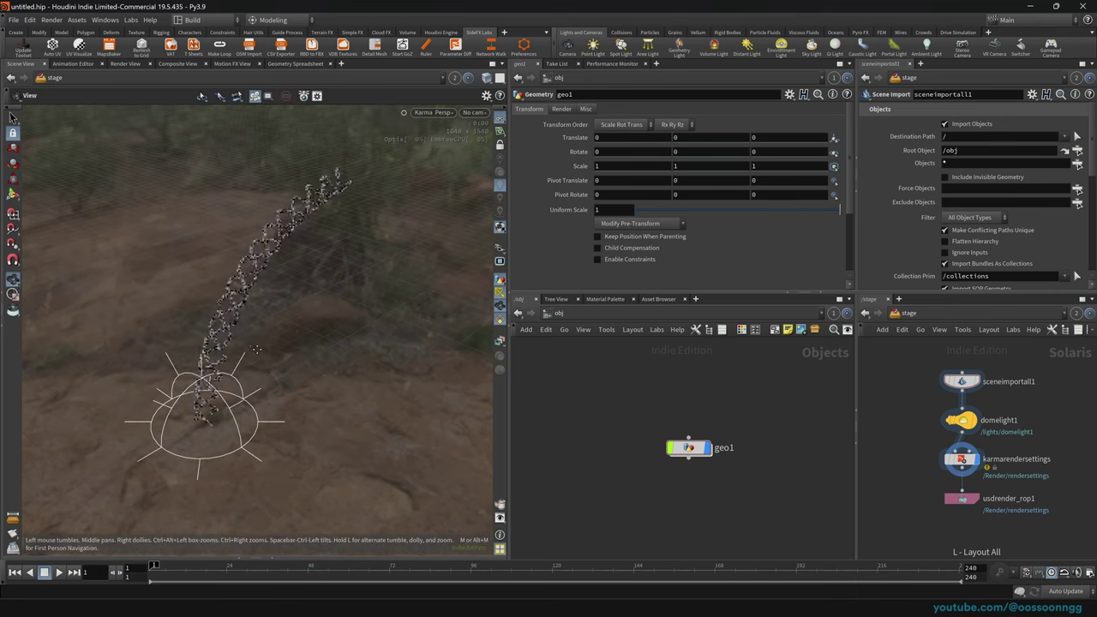
drag(306, 291, 266, 272)
Create a camera in the stage, insert it between the dome light and the Karma render settings, and display the render settings node.
click(961, 498)
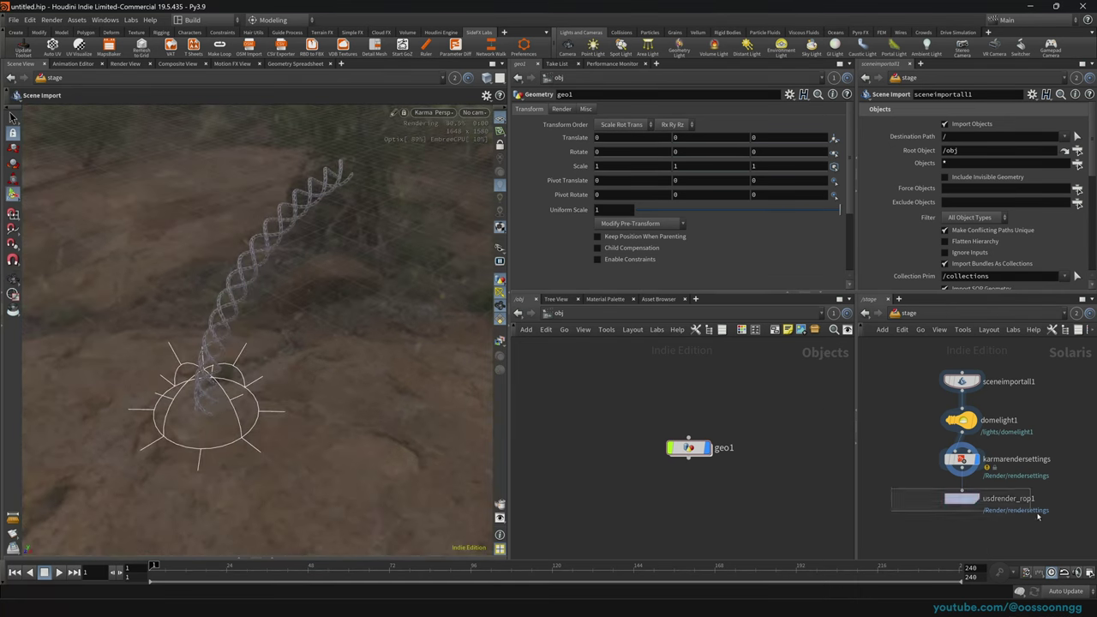
click(956, 461)
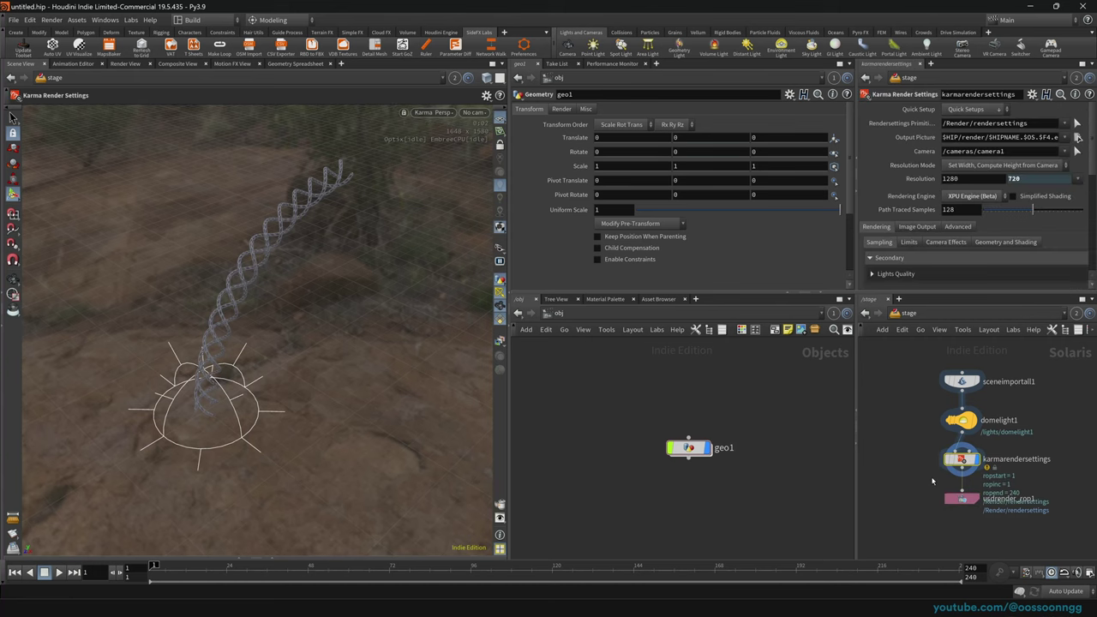
click(962, 498)
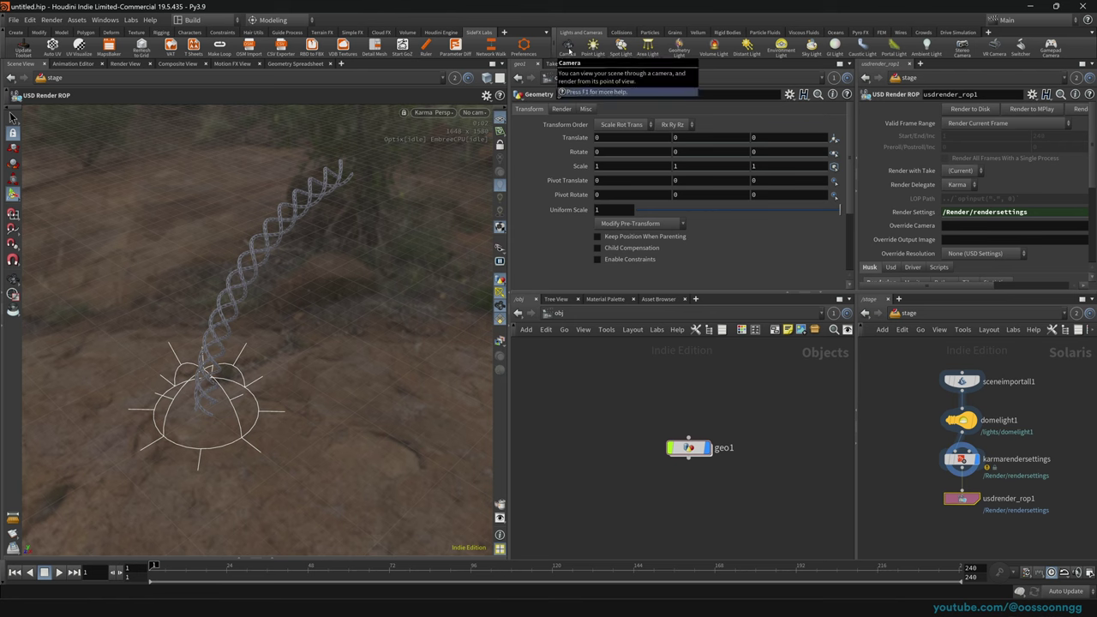
click(567, 45)
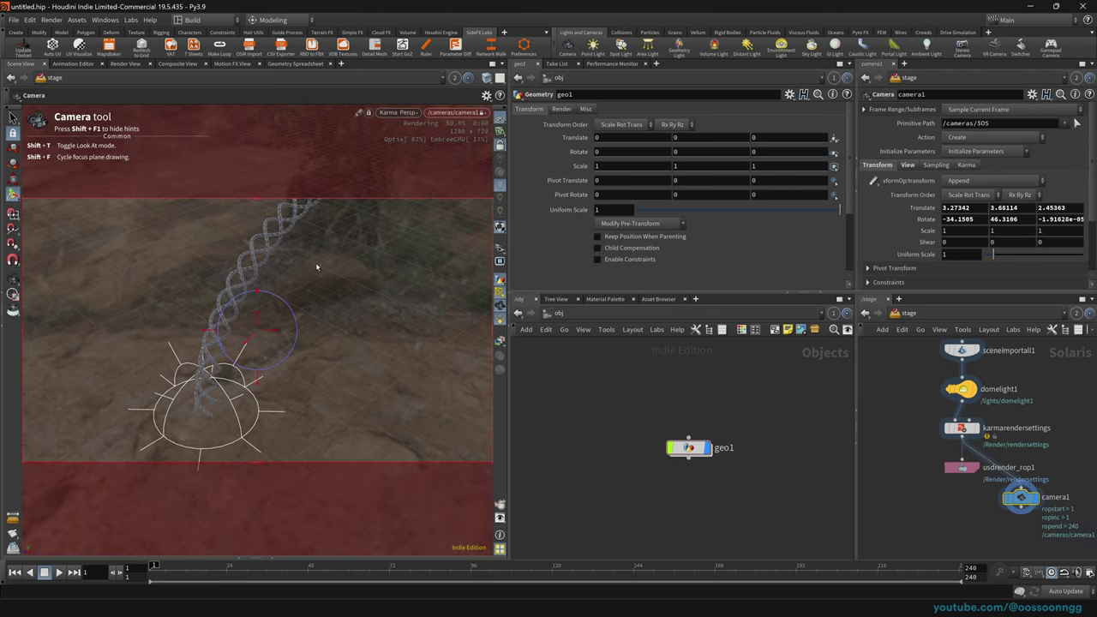
drag(1022, 499, 960, 413)
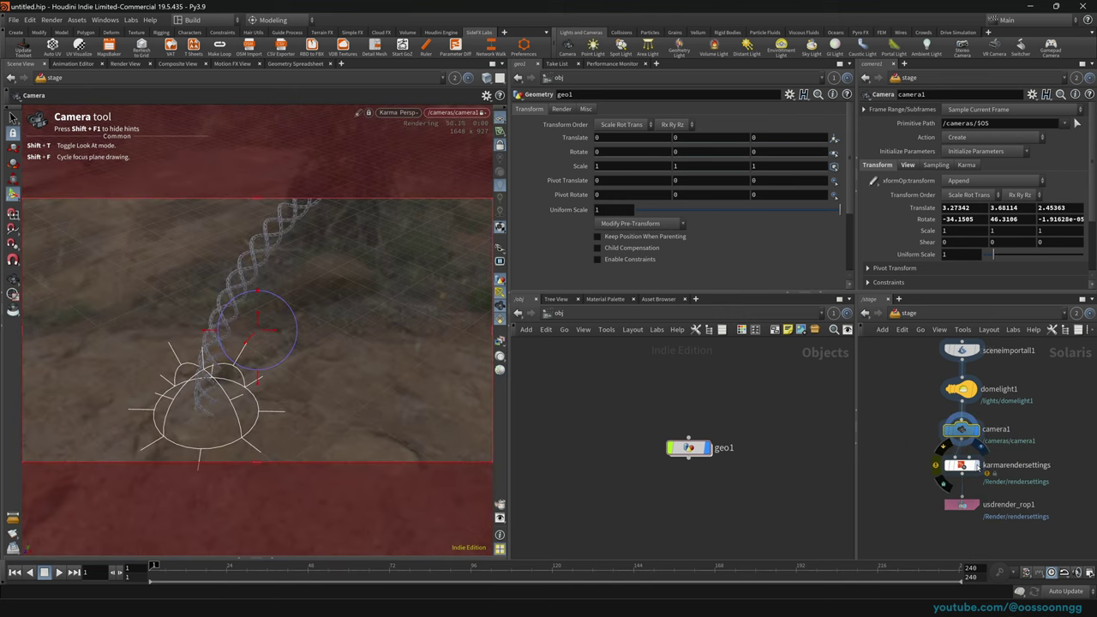
click(974, 464)
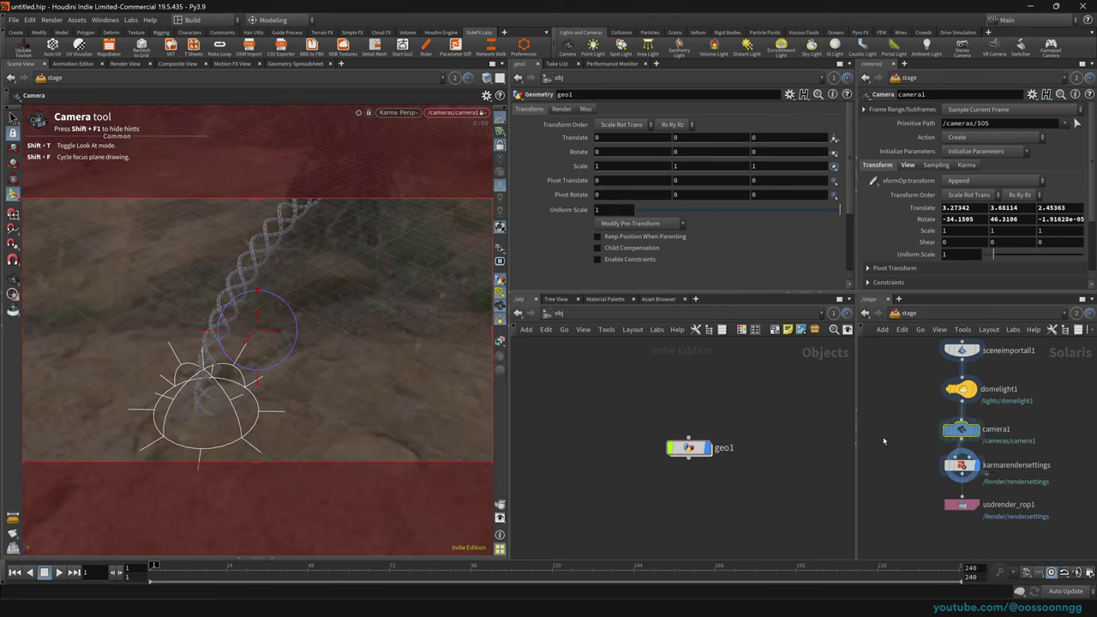
Lock the camera to the view and move it to about 1.58, 1.54, 0.86 for a close framing of the lattice's lower part.
click(461, 113)
click(384, 153)
click(500, 145)
click(501, 145)
alt+drag(229, 350, 298, 341)
right_drag(298, 341, 281, 350)
middle_drag(281, 350, 375, 337)
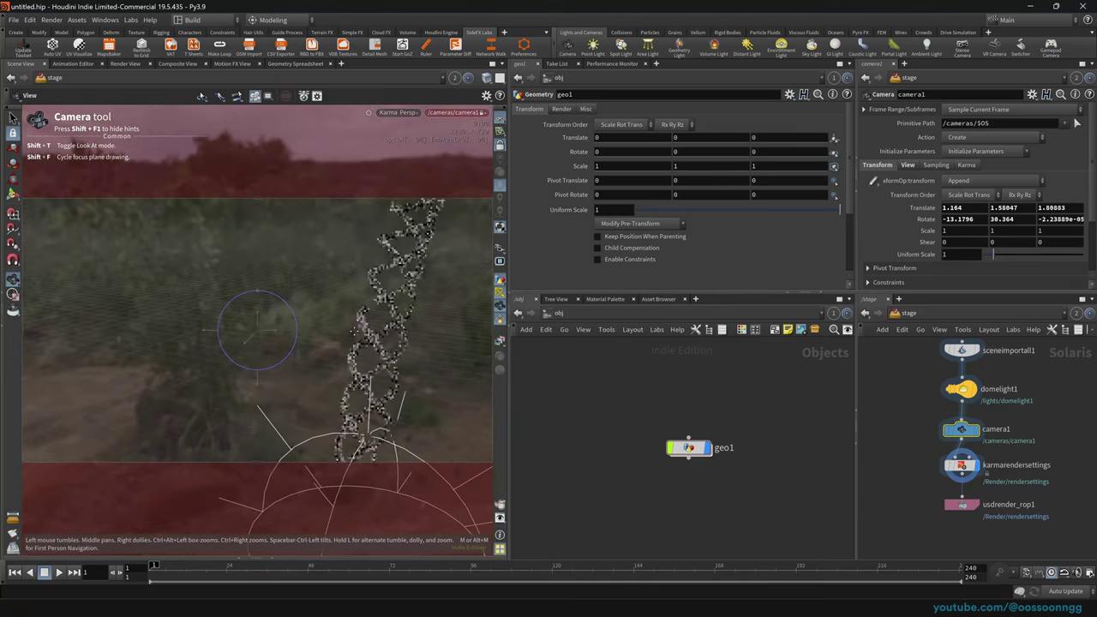
right_drag(374, 337, 416, 321)
middle_drag(416, 322, 283, 327)
drag(283, 328, 313, 357)
middle_drag(312, 357, 283, 352)
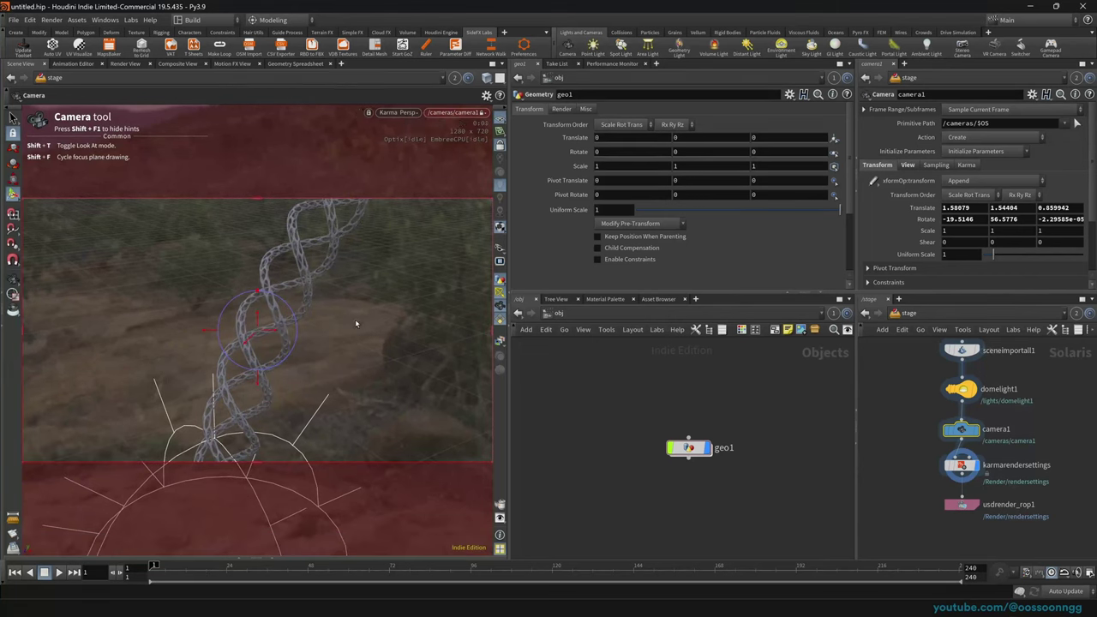
Turn off Display Environment Lights as Backgrounds in the Solaris viewport's display options.
key(d)
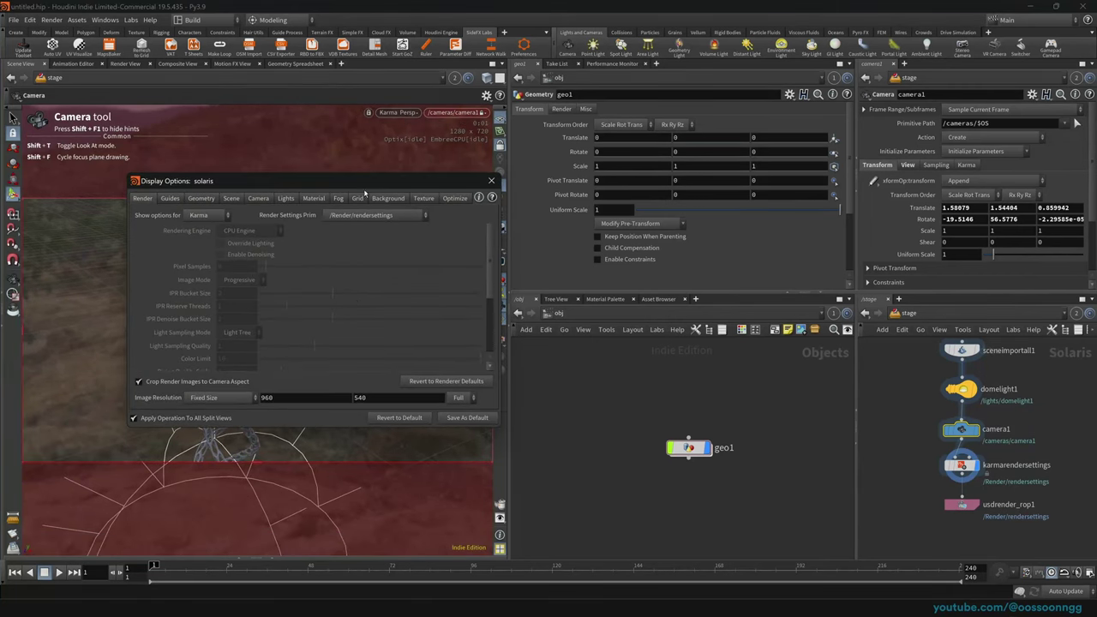
click(388, 198)
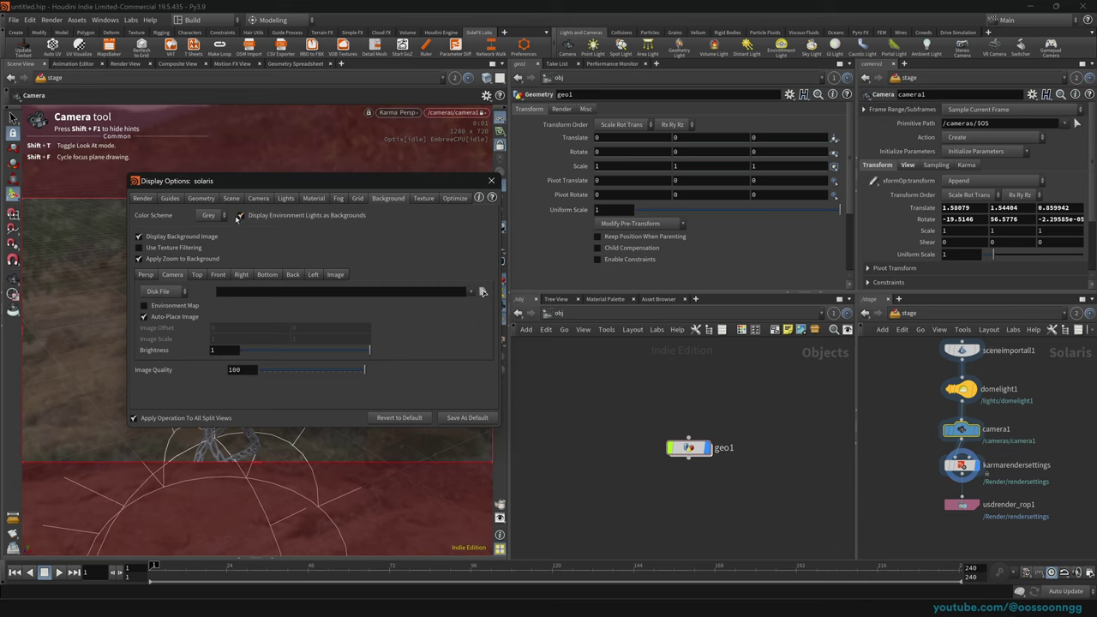
click(491, 180)
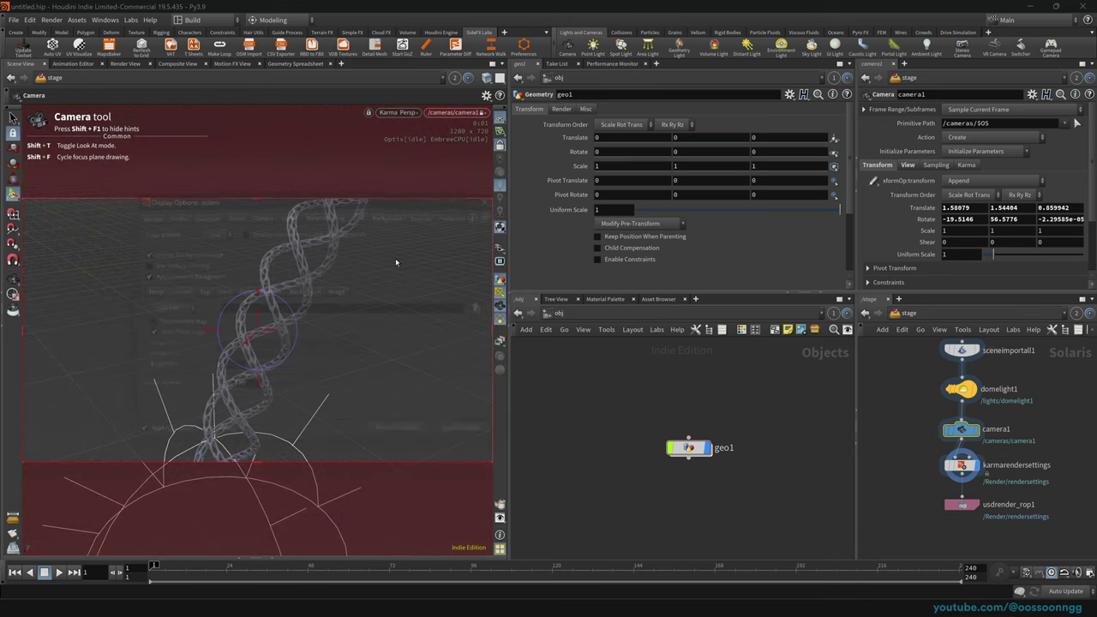
Set the Solaris viewport's background color scheme to Dark and hide the reference grid.
key(d)
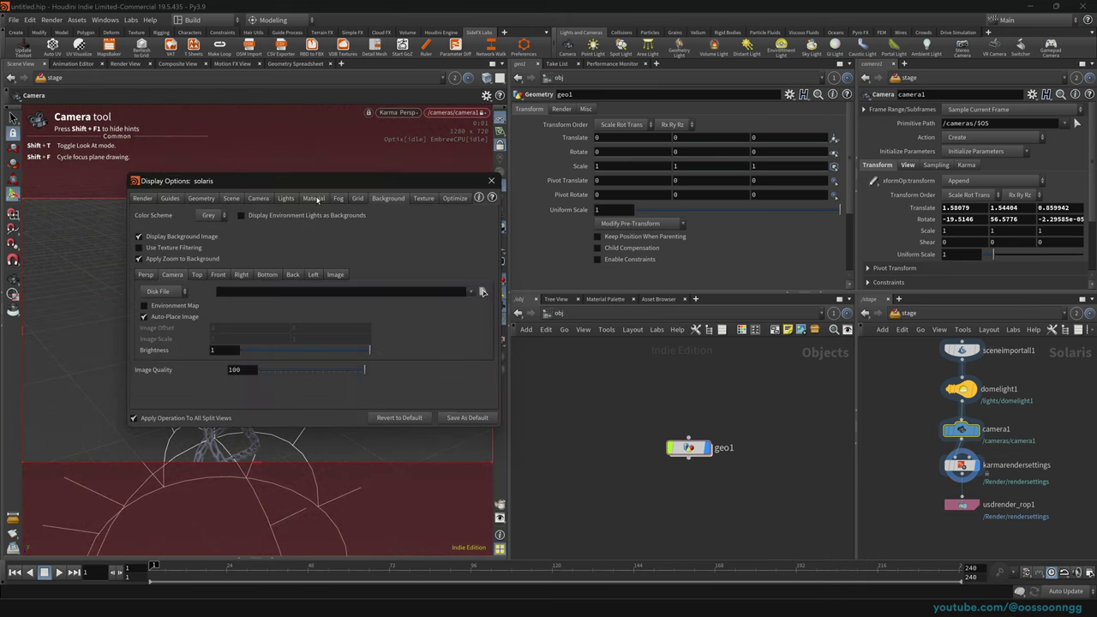
click(314, 199)
click(364, 199)
click(258, 199)
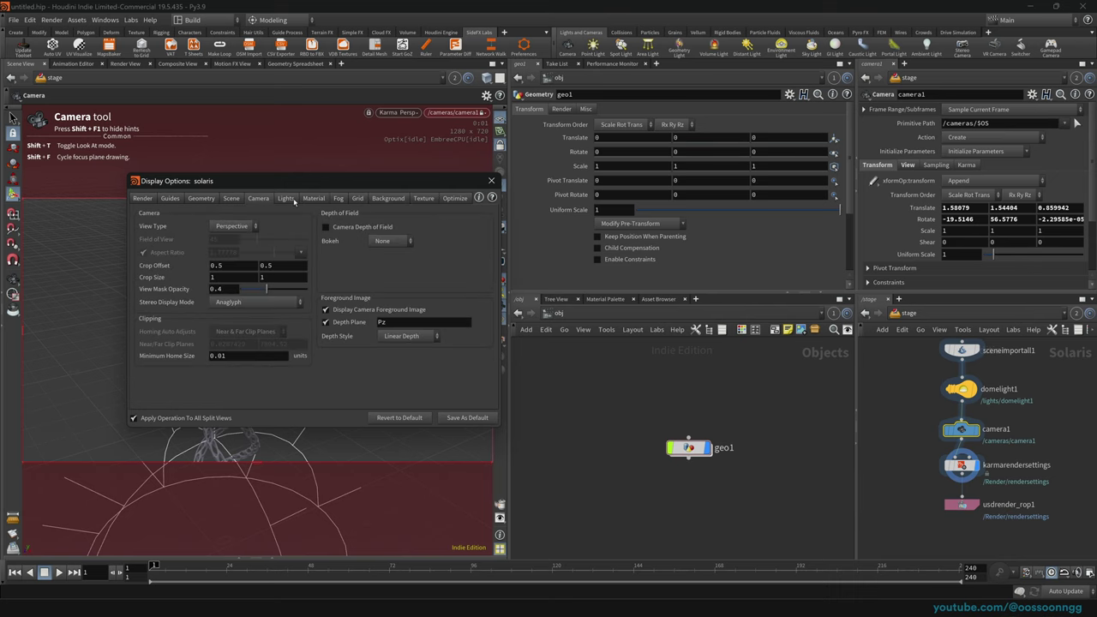
click(388, 198)
click(210, 215)
click(207, 239)
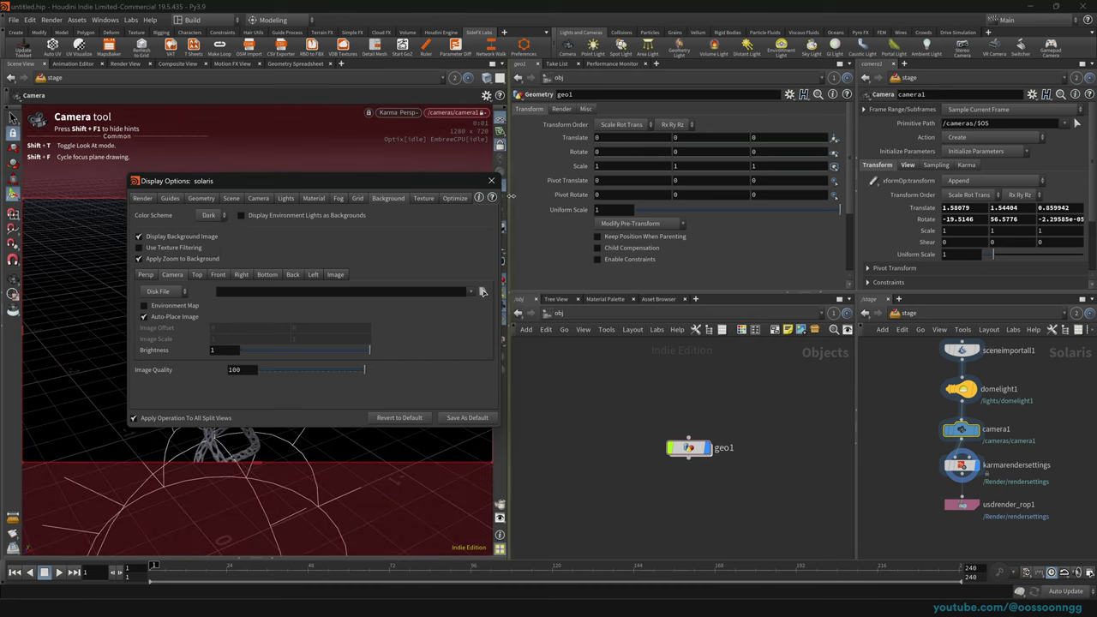
click(490, 181)
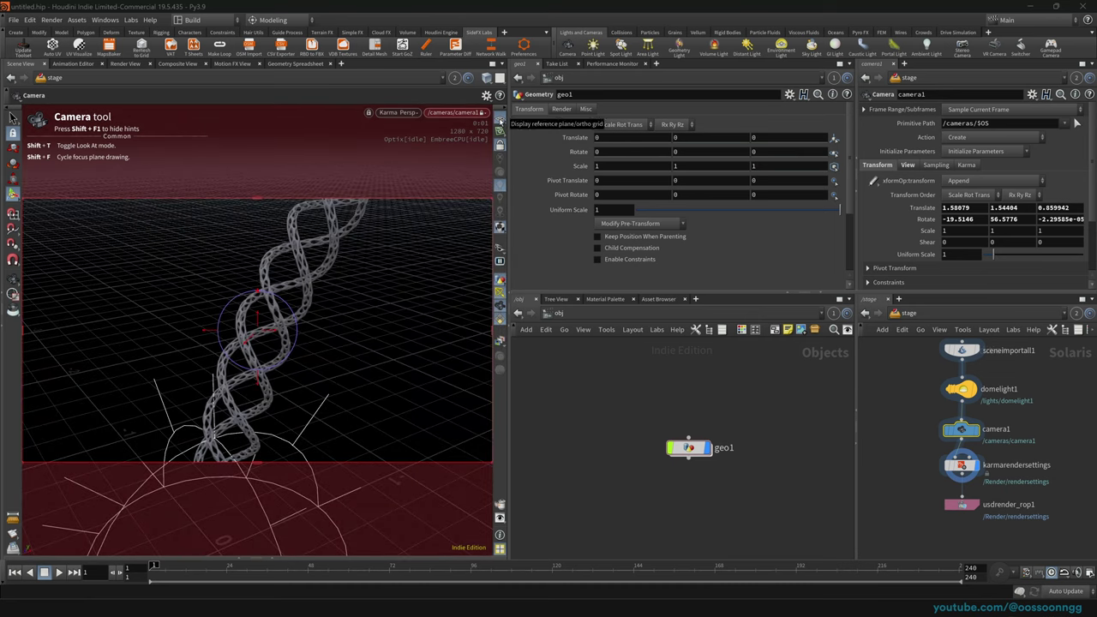
click(500, 121)
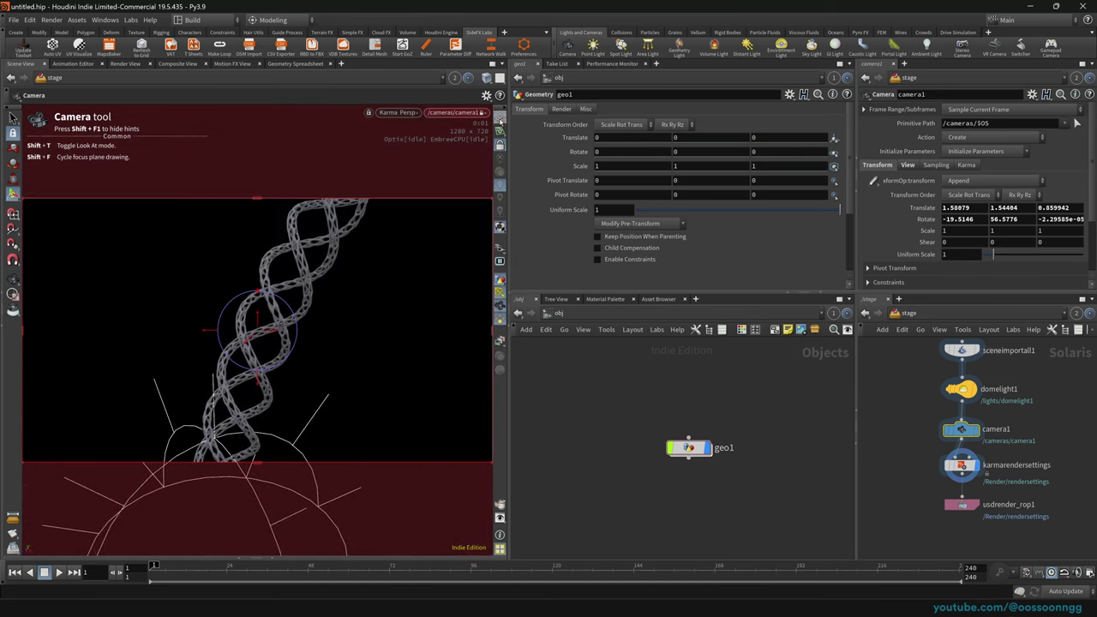
Save the current pane layout as a new desktop named AAA.
click(951, 504)
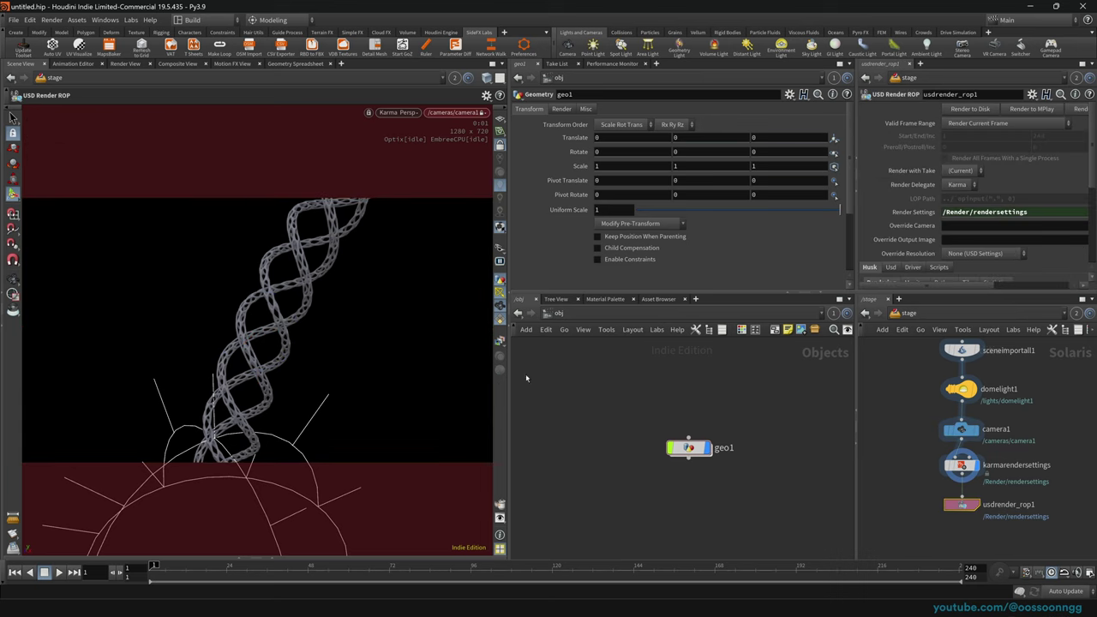
drag(639, 377, 794, 490)
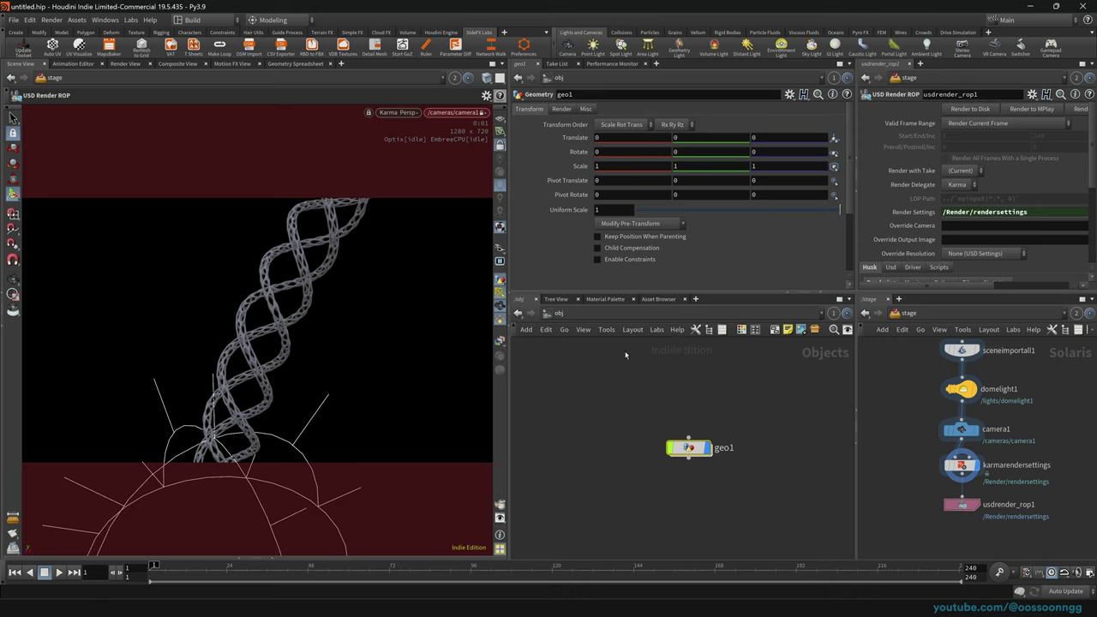
click(211, 22)
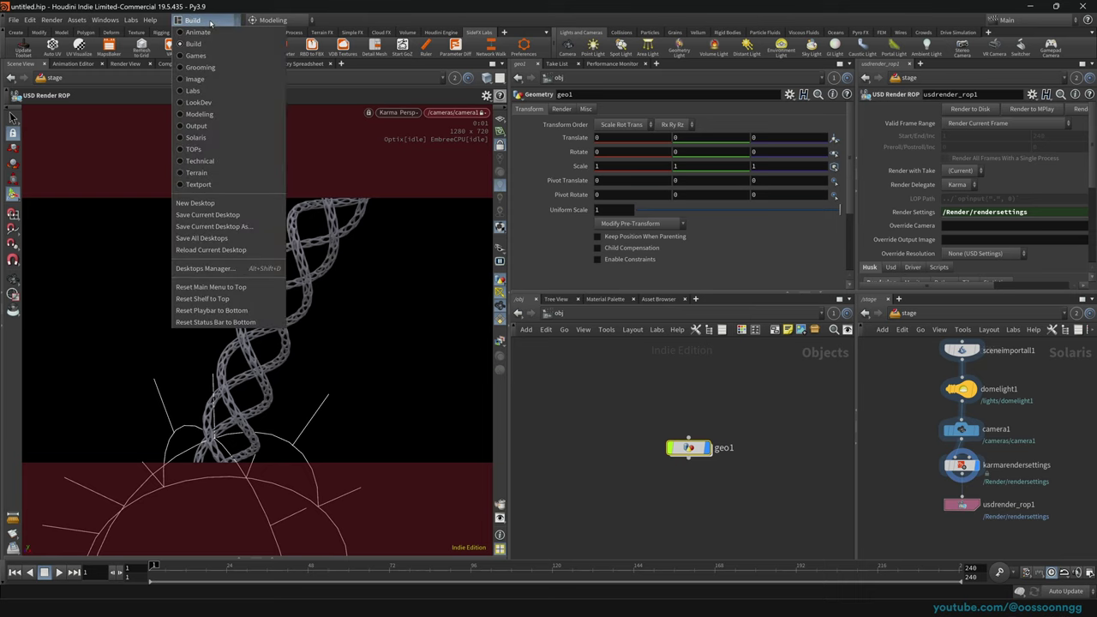
click(206, 21)
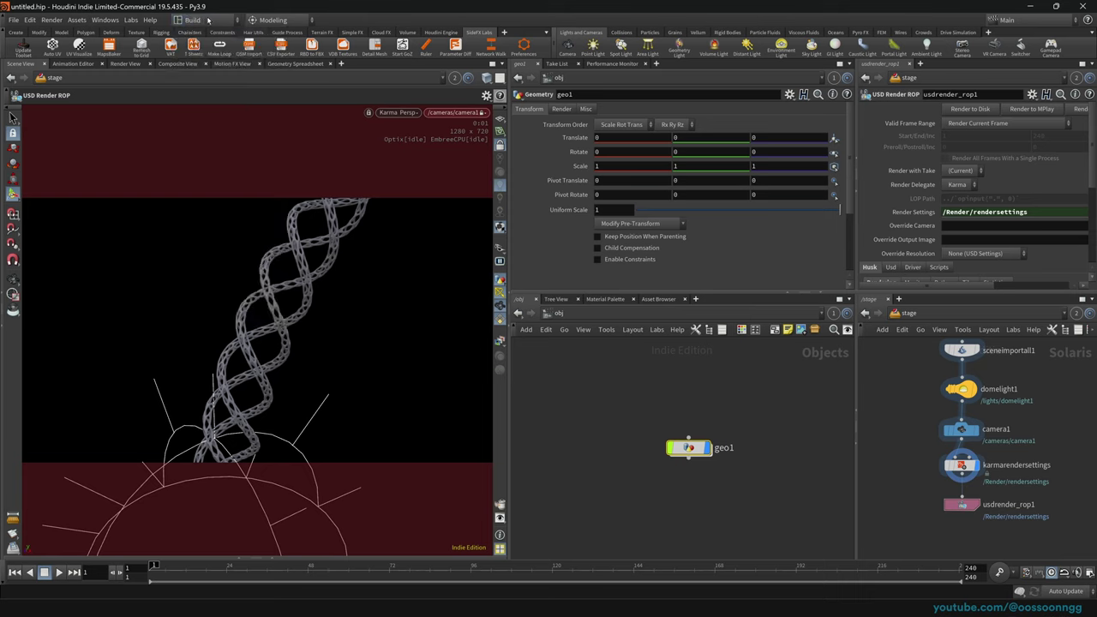
click(221, 24)
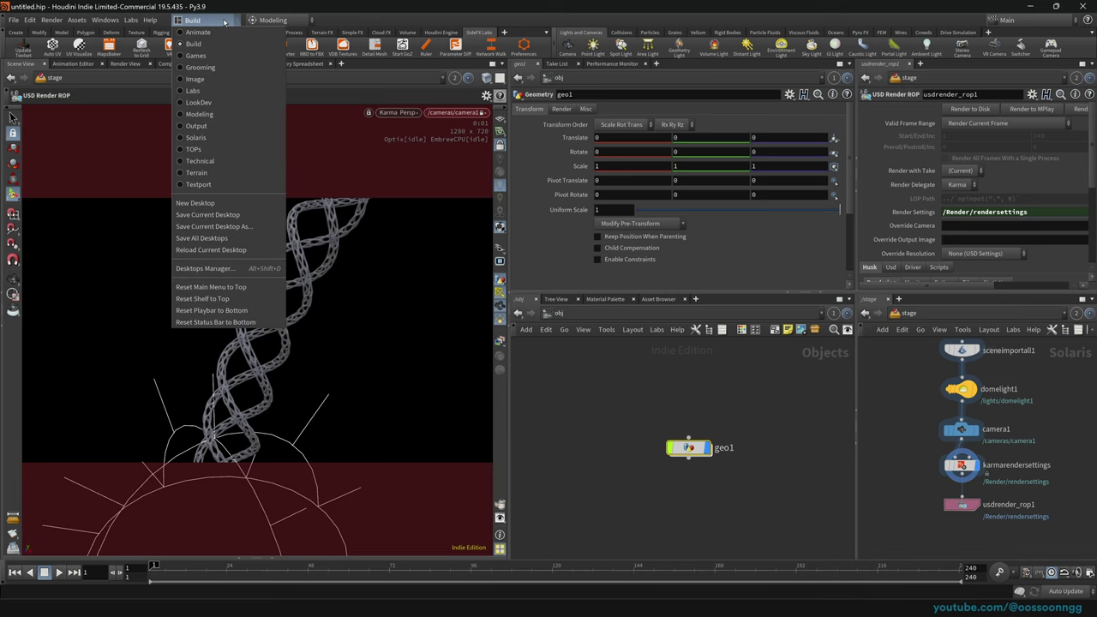
click(247, 228)
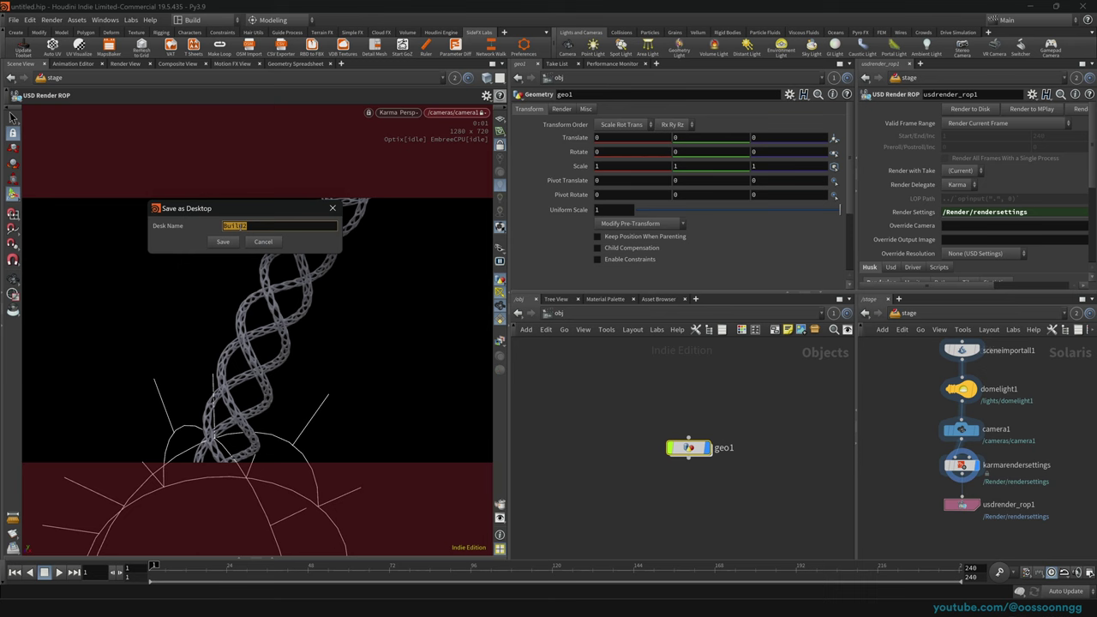
text(AAA)
click(225, 242)
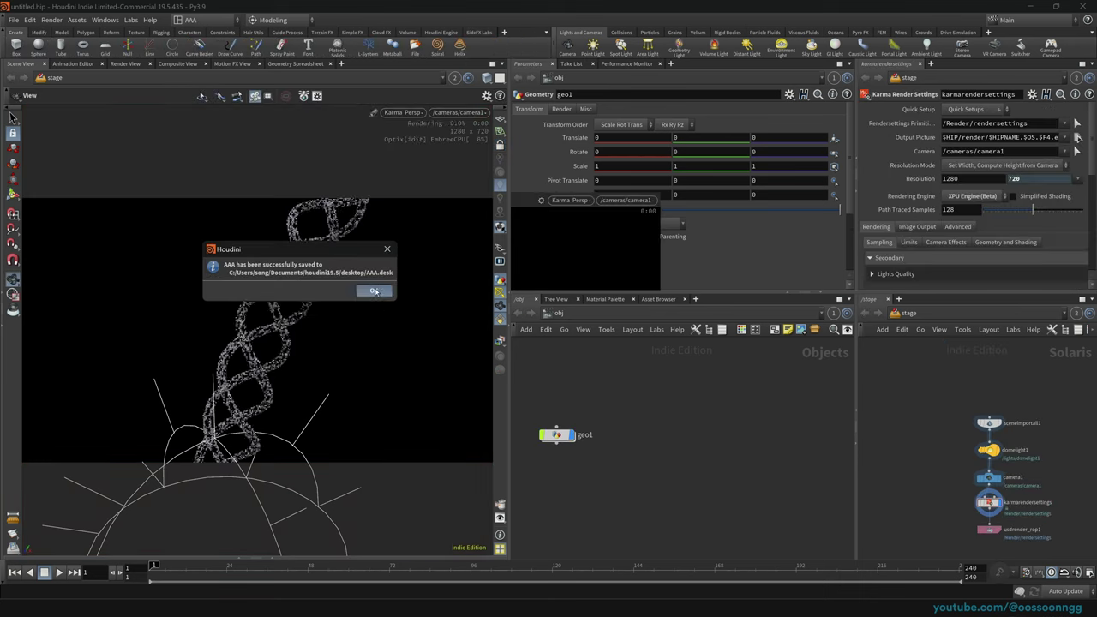
click(367, 289)
key(h)
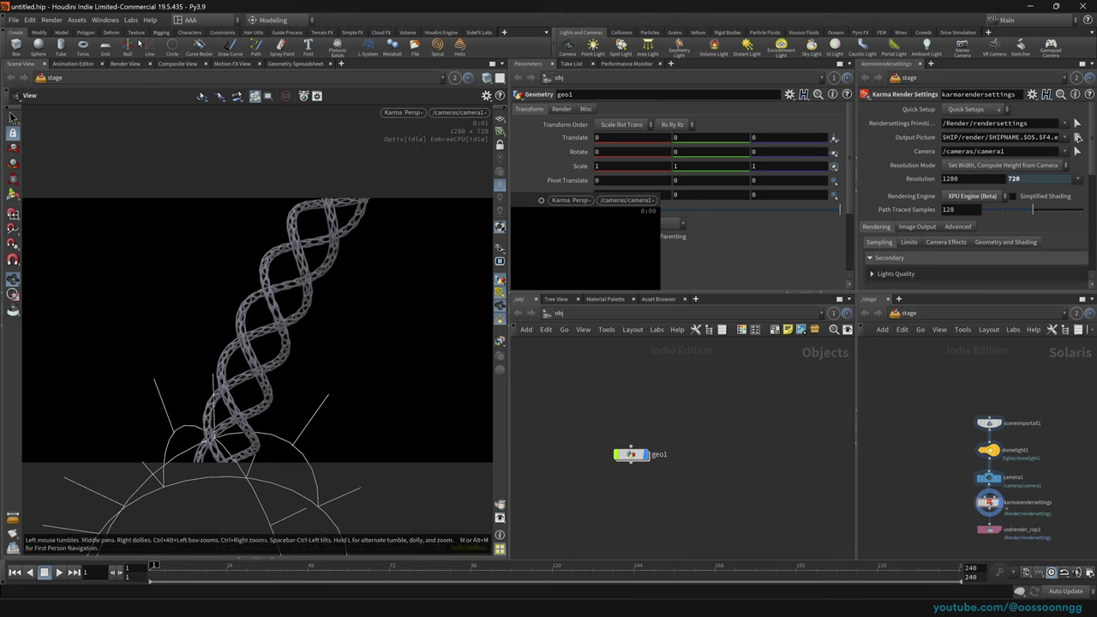
click(206, 19)
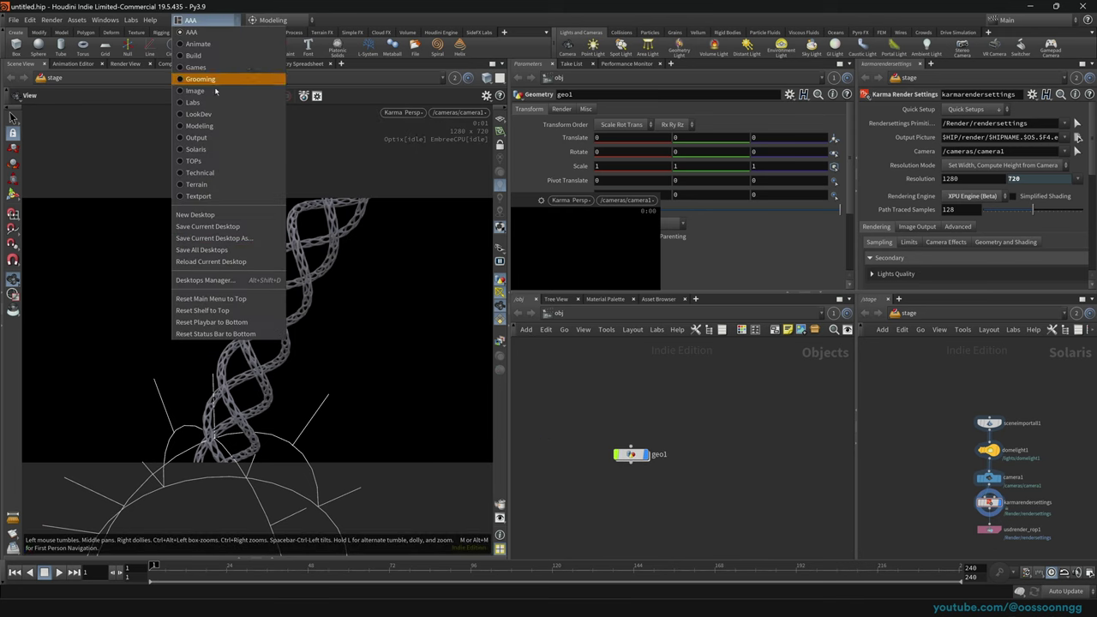
click(196, 33)
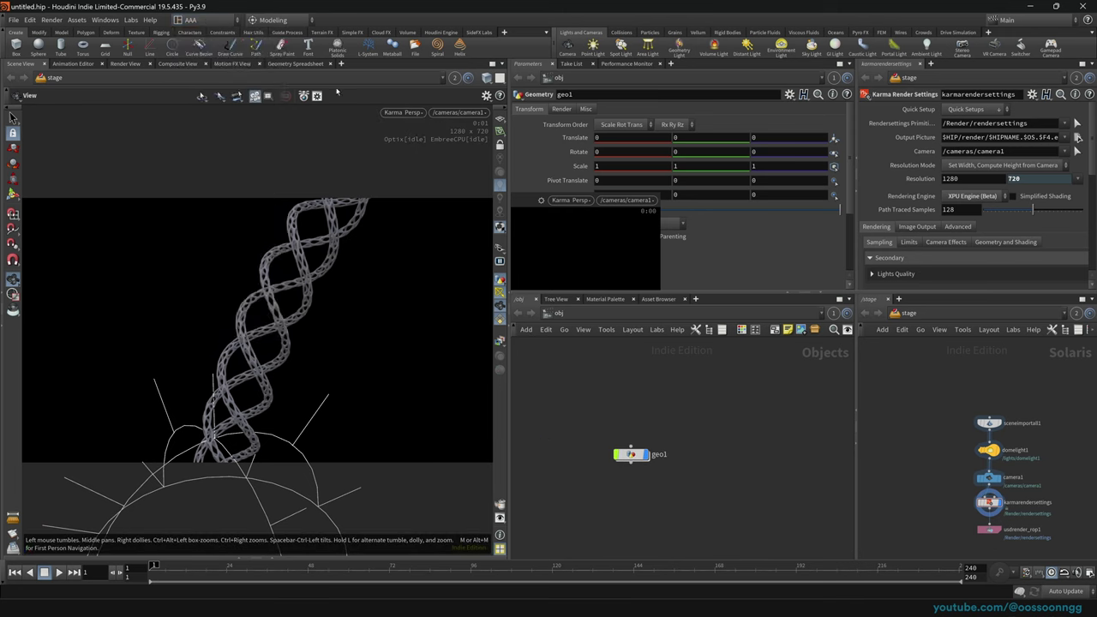
click(206, 20)
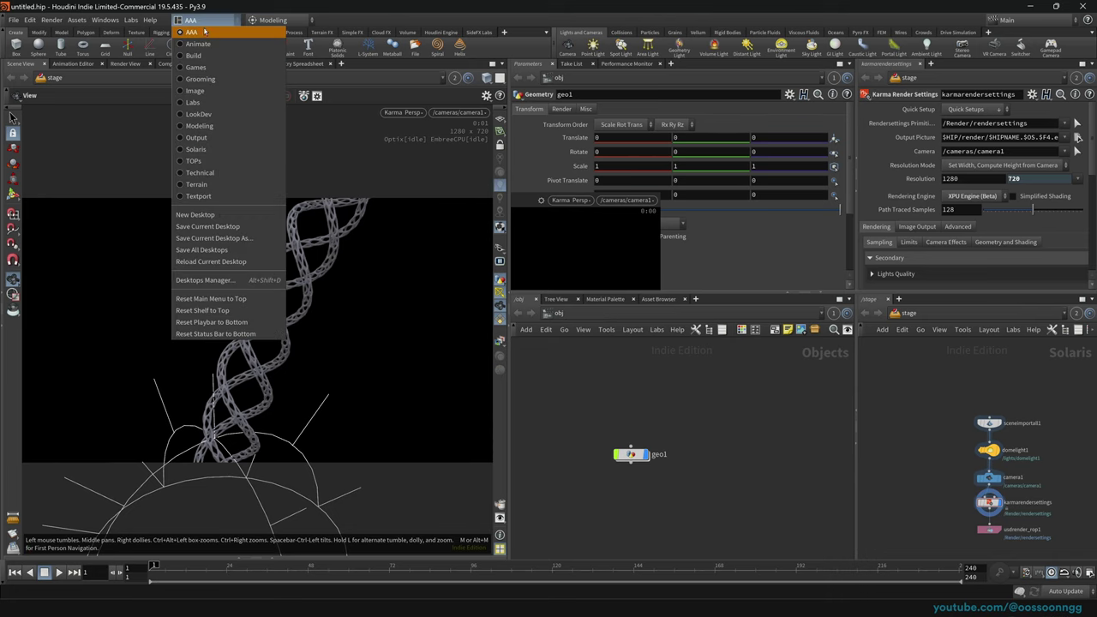
click(559, 313)
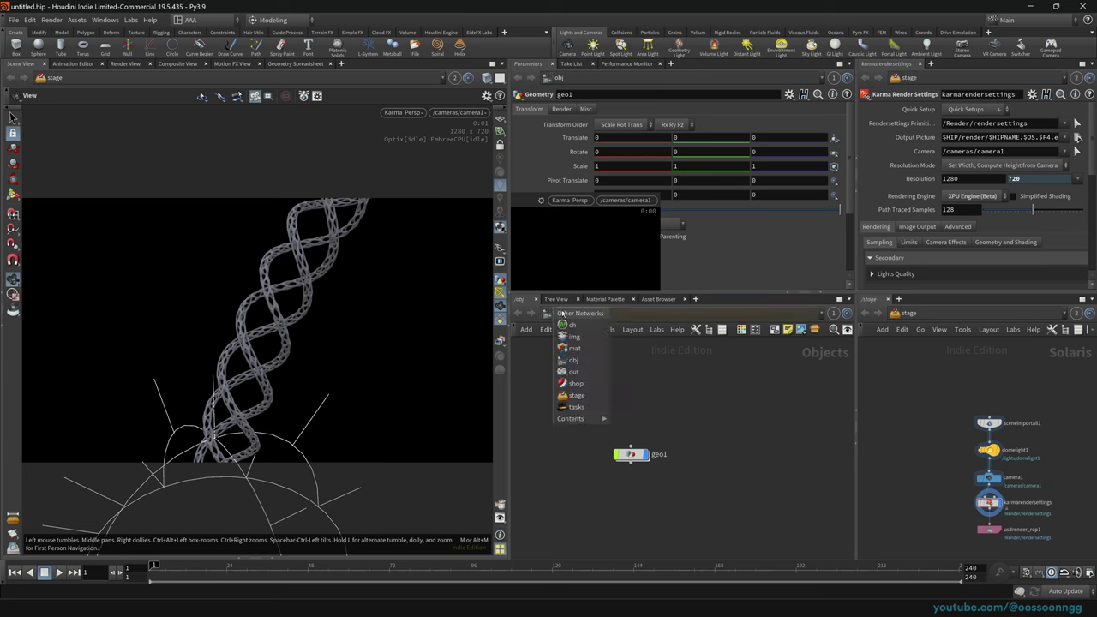
click(551, 352)
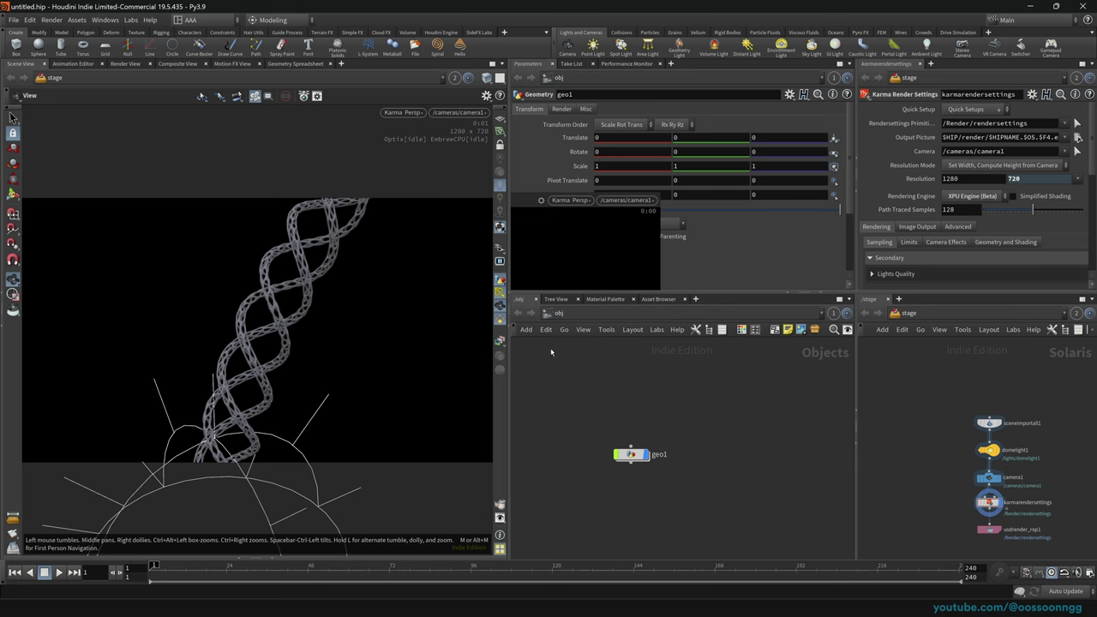
Switch to the Build desktop and reload it to its stored layout.
click(206, 19)
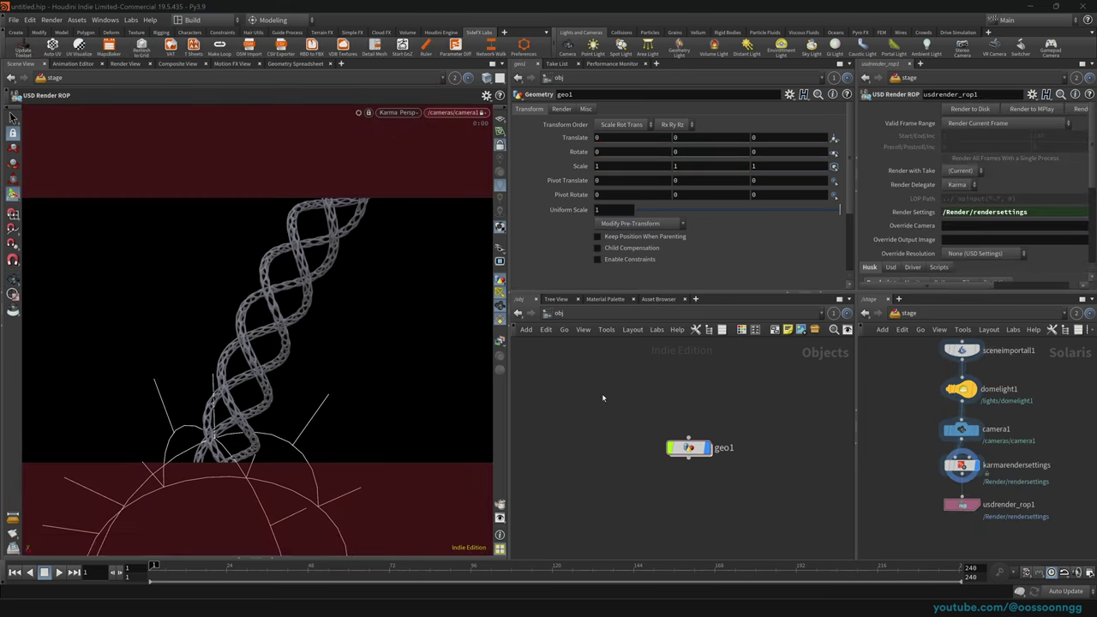
click(190, 20)
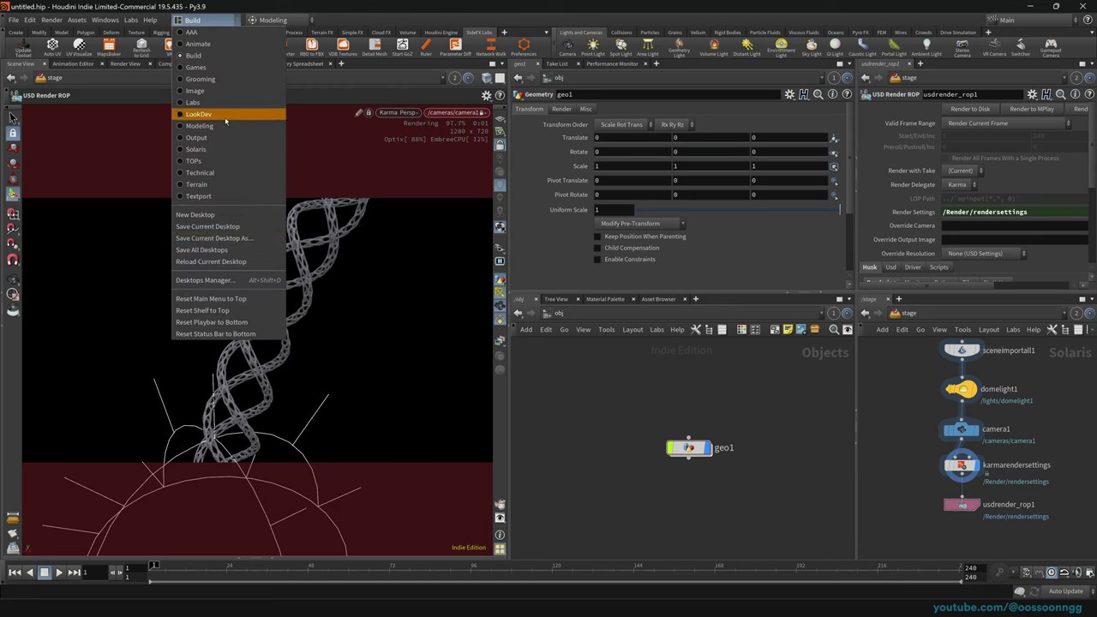
click(252, 263)
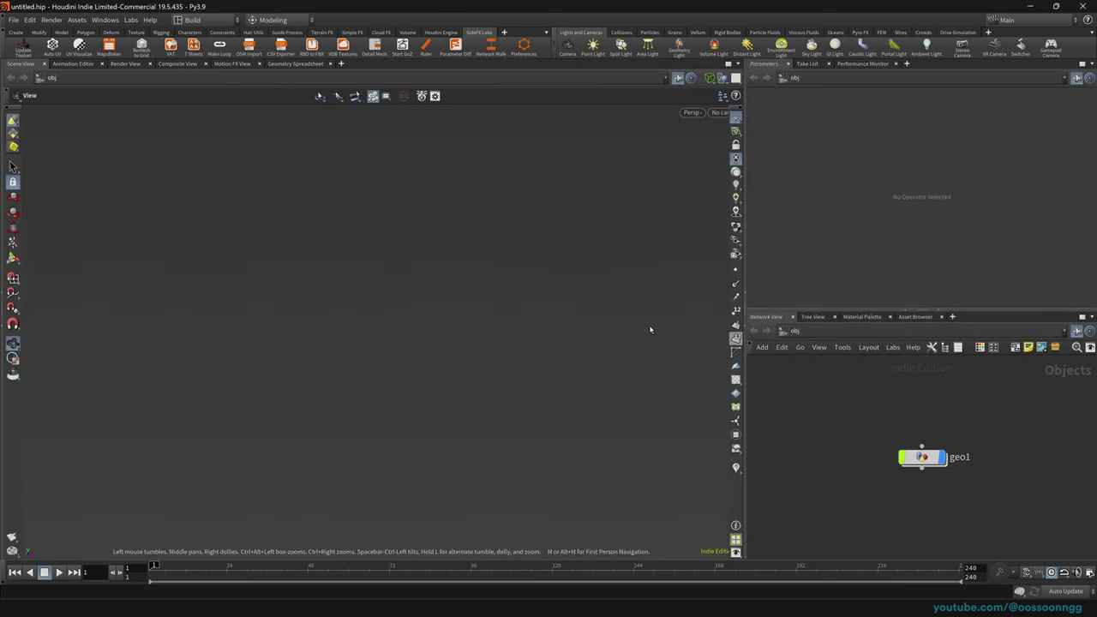
Inspect the lattice from inside geo1, widen the parameter and network panes, and return to the object level.
middle_drag(408, 204, 354, 307)
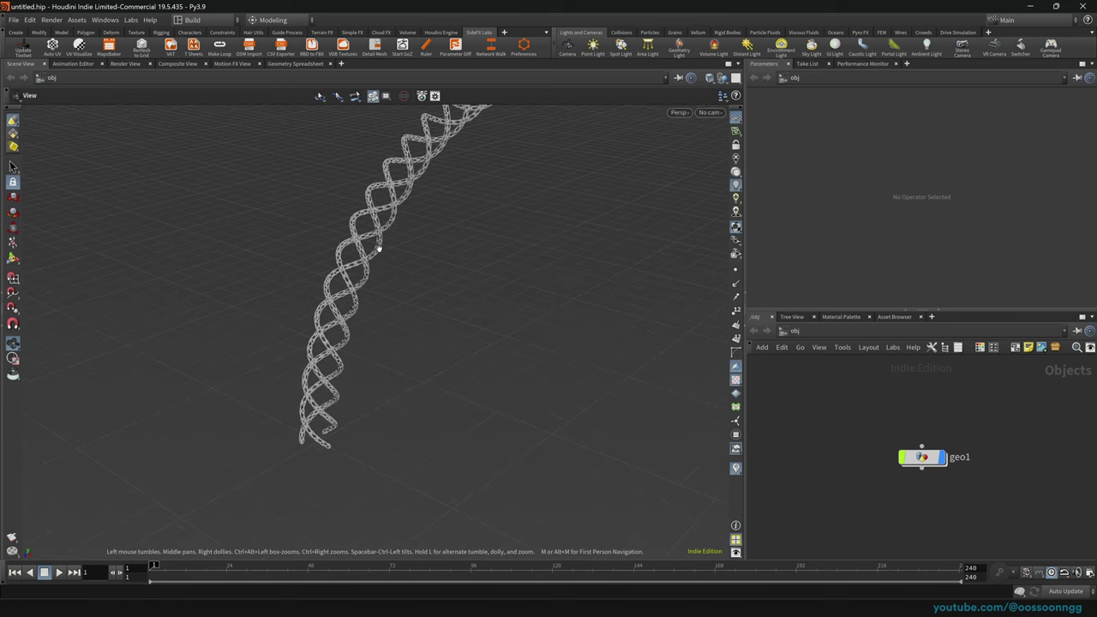
middle_drag(402, 180, 337, 277)
right_drag(337, 277, 672, 371)
click(922, 457)
double_click(922, 456)
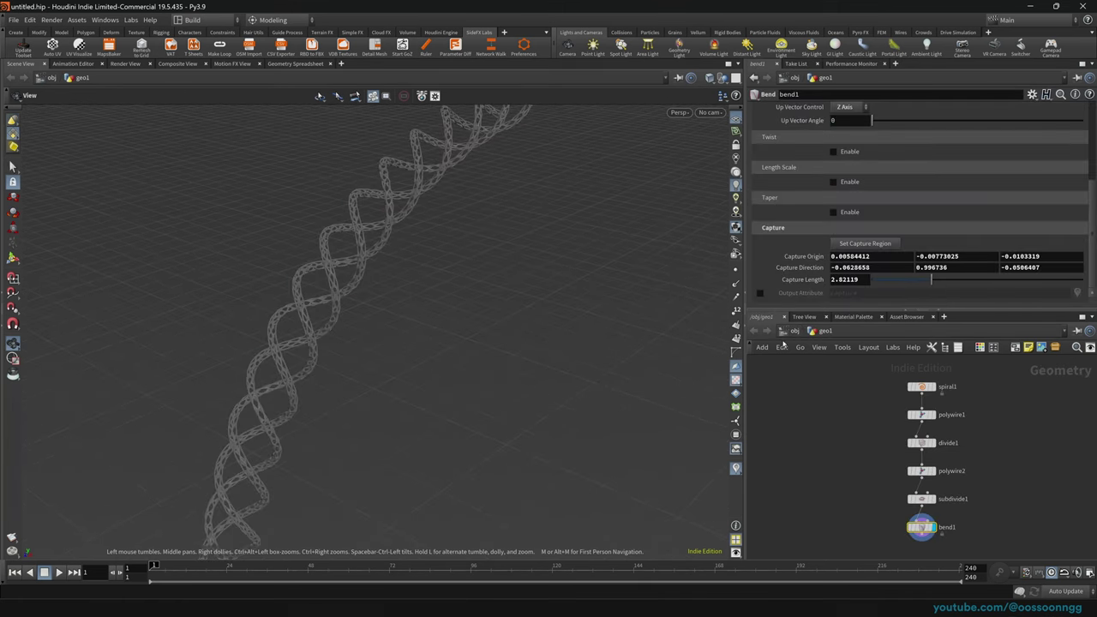
drag(744, 308, 572, 308)
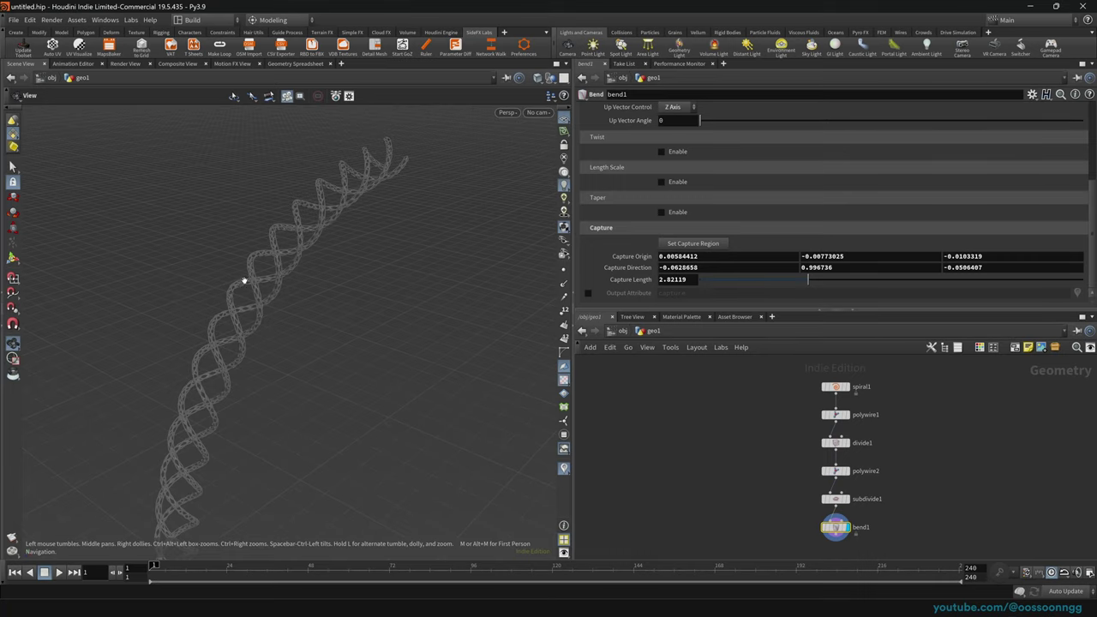
drag(245, 282, 301, 246)
click(622, 331)
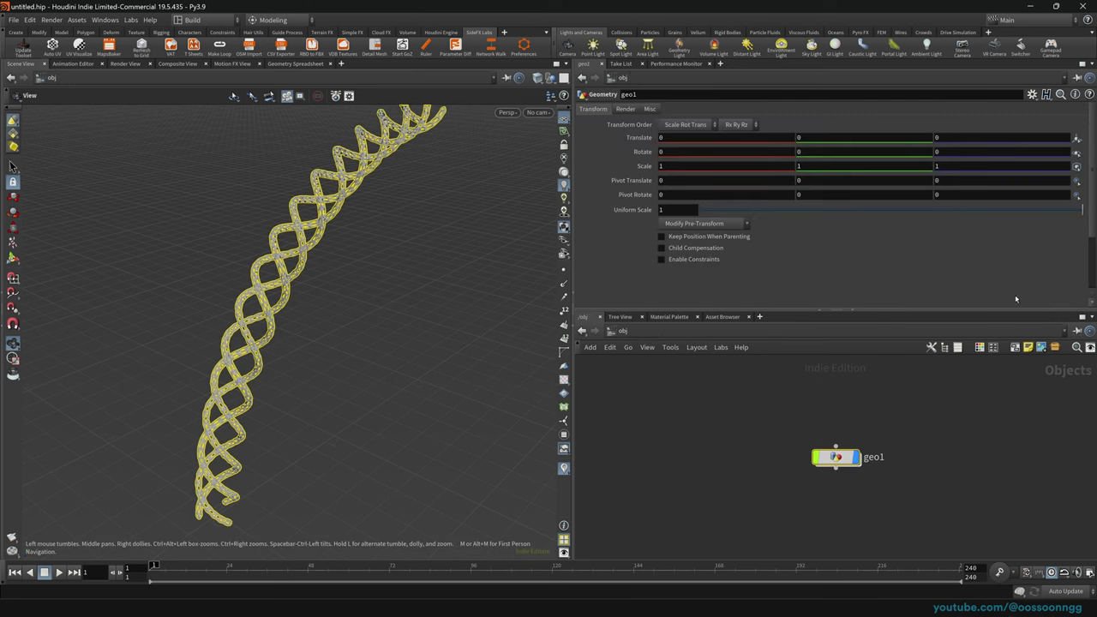
Switch to the AAA desktop and link its scene view to pane group 1 to show the object-level lattice.
click(193, 20)
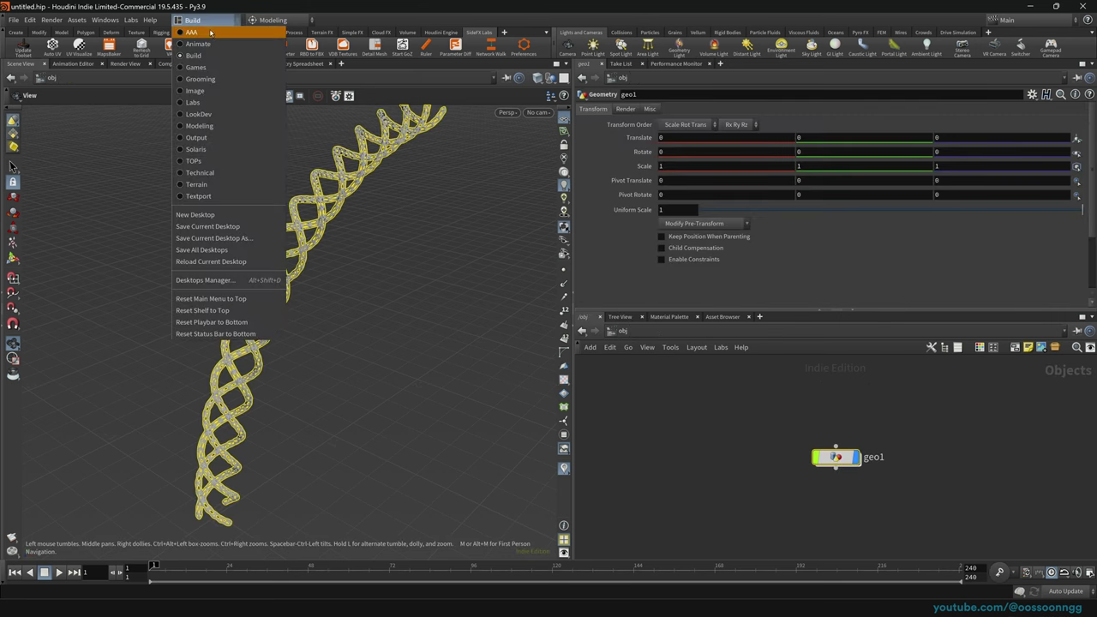
click(205, 32)
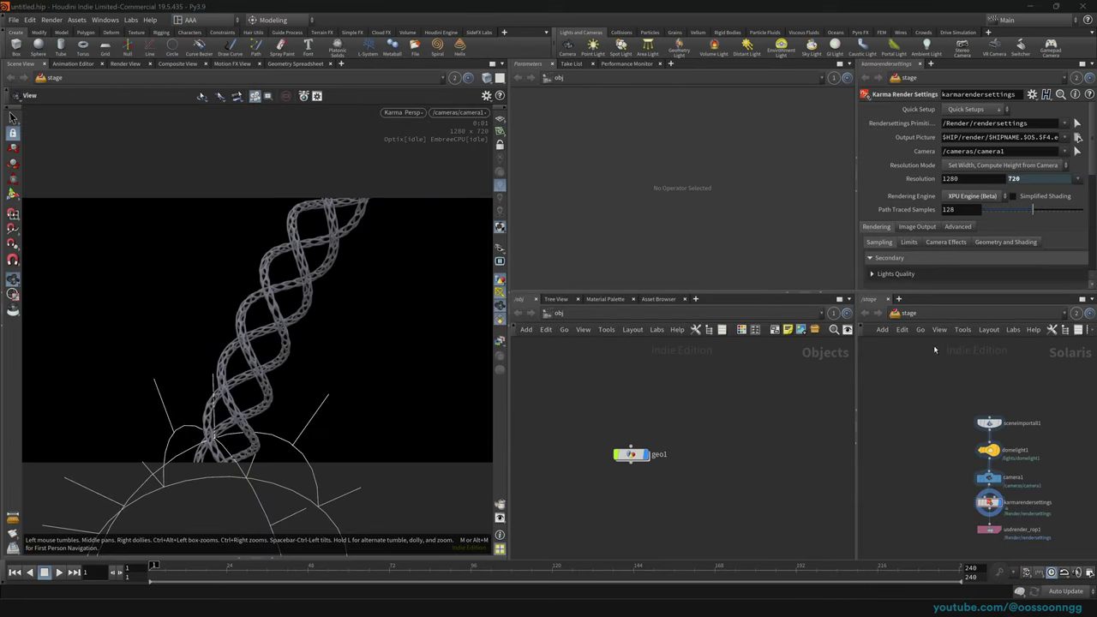
click(895, 313)
click(455, 77)
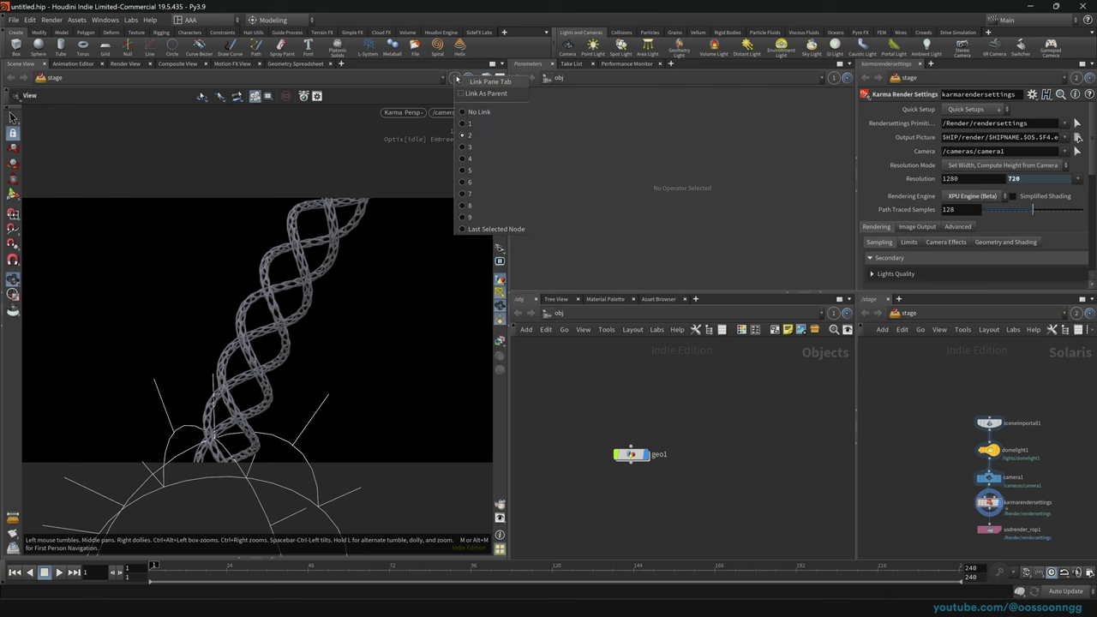
click(470, 124)
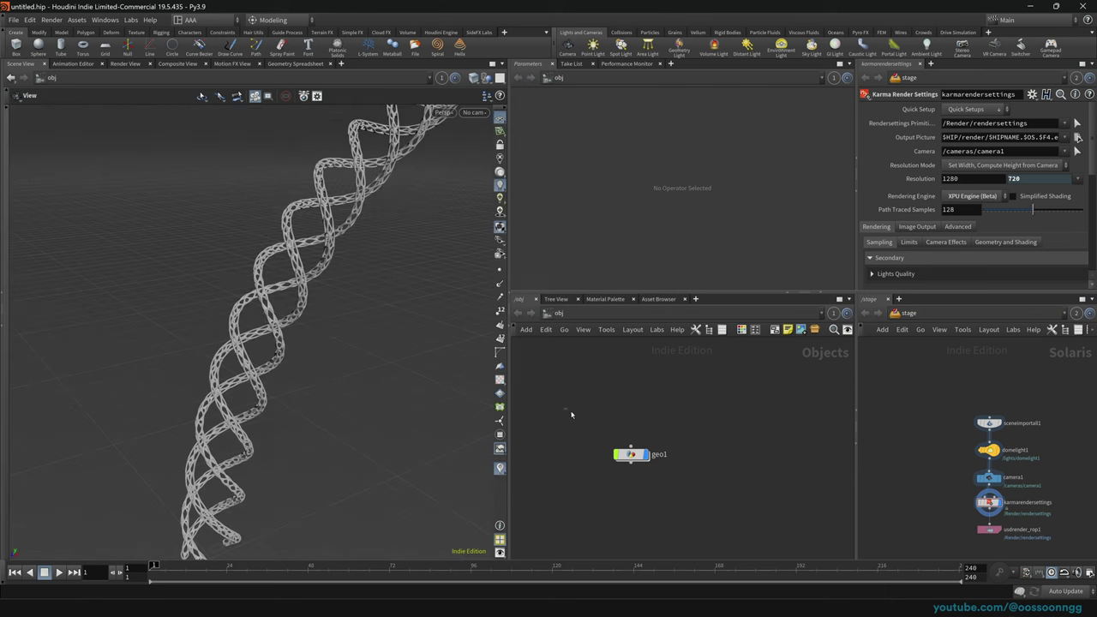
Select the geo1 object and save the updated layout to the current AAA desktop.
click(630, 454)
click(187, 20)
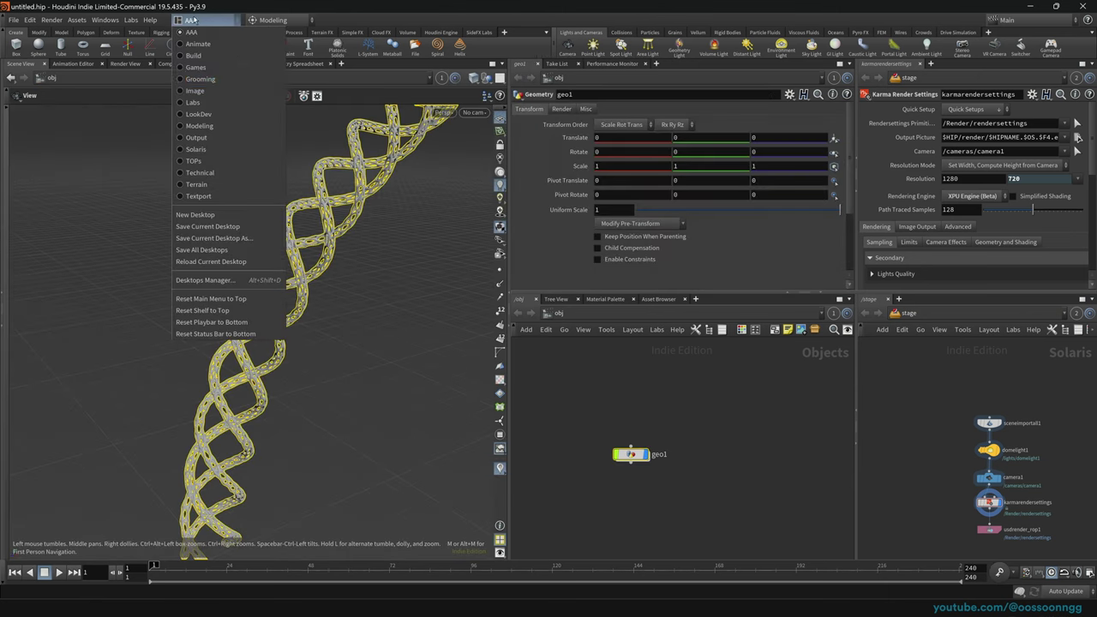
click(240, 227)
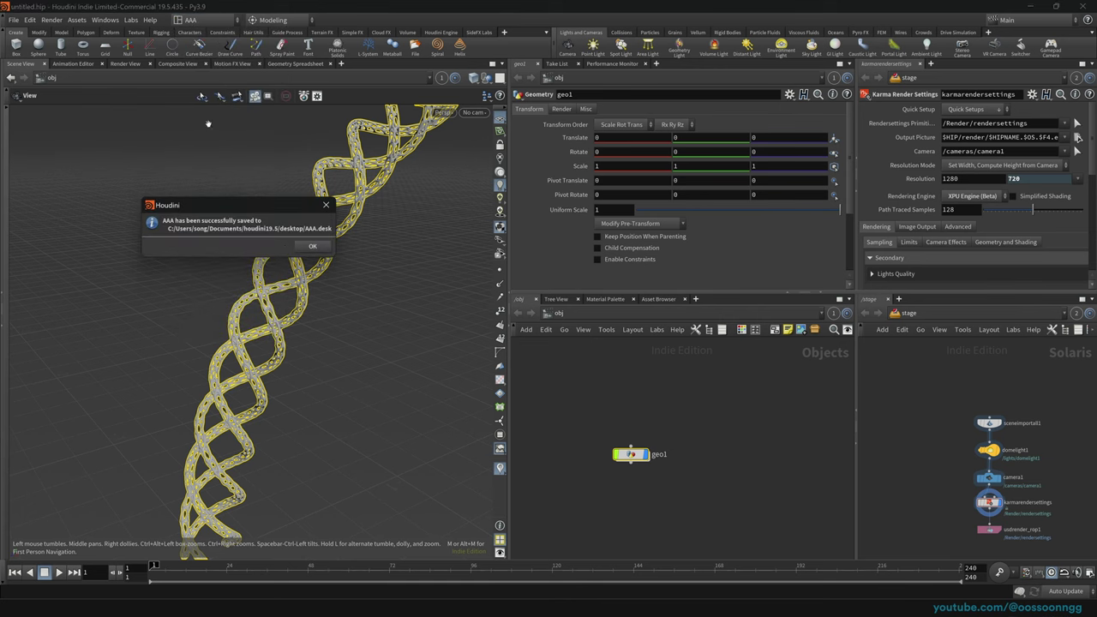
click(302, 246)
Examine the management options for the AAA desktop in the Desktop Manager, close it without changes, and deselect geo1.
click(187, 20)
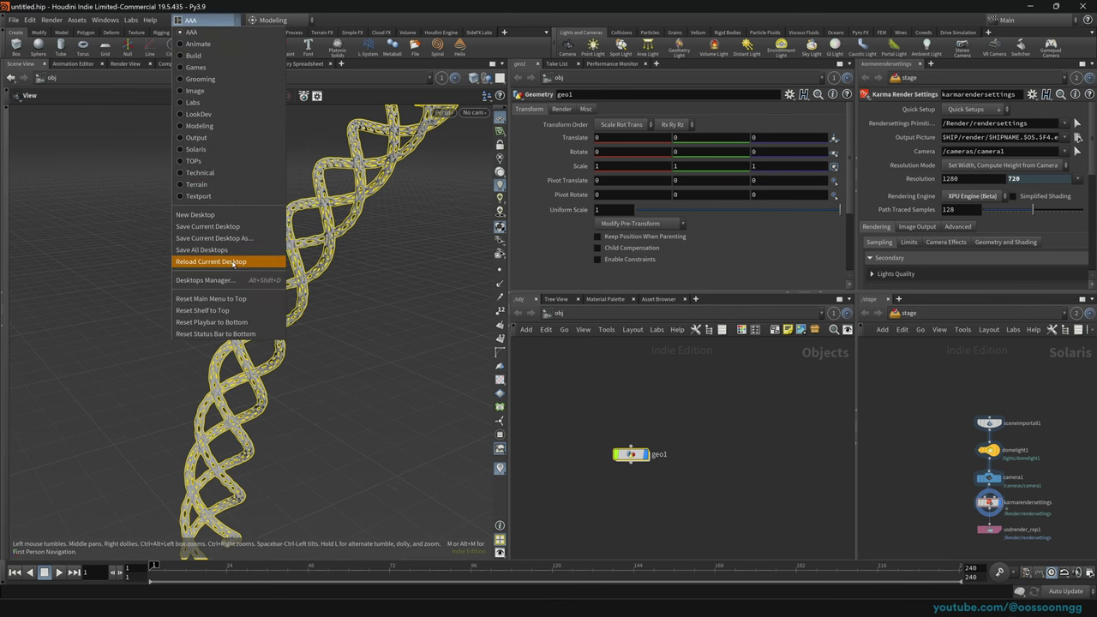
click(250, 281)
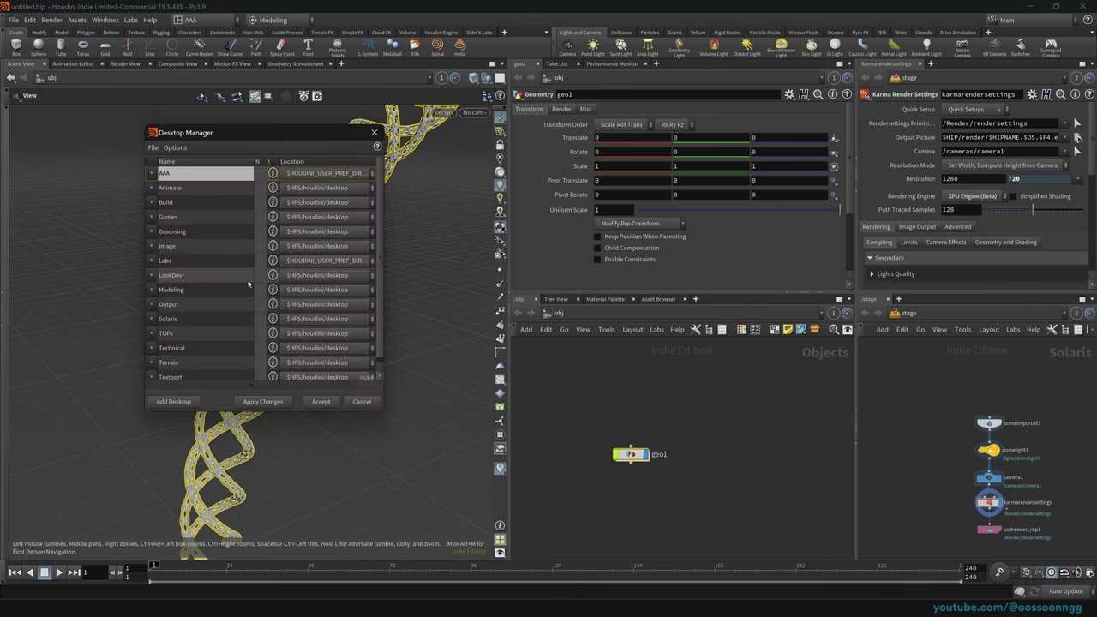
right_click(152, 178)
click(169, 283)
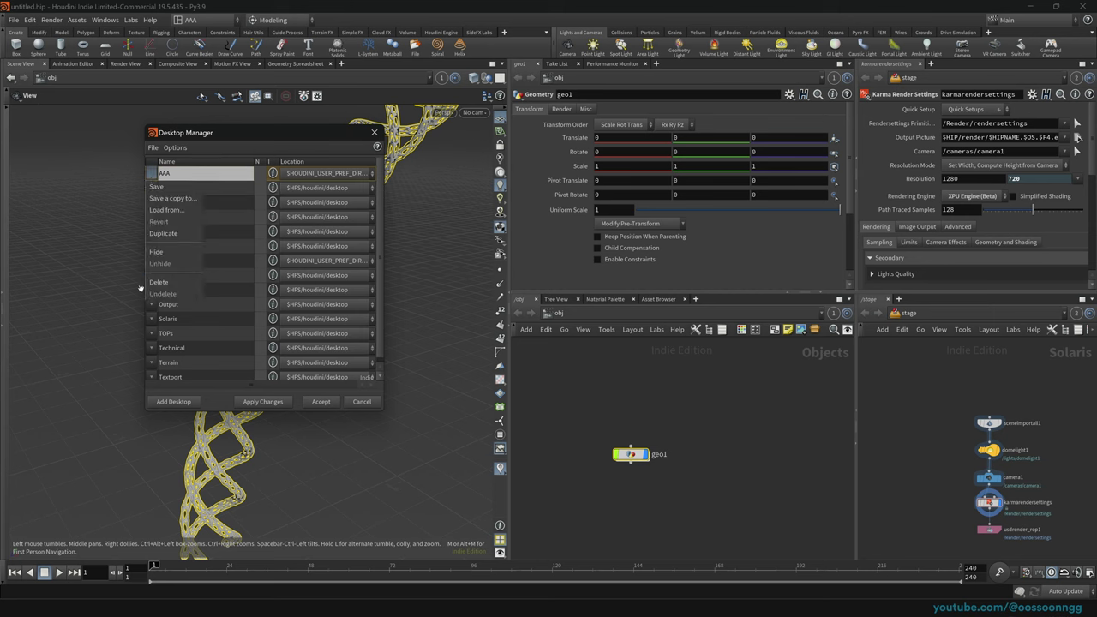
click(374, 132)
click(573, 352)
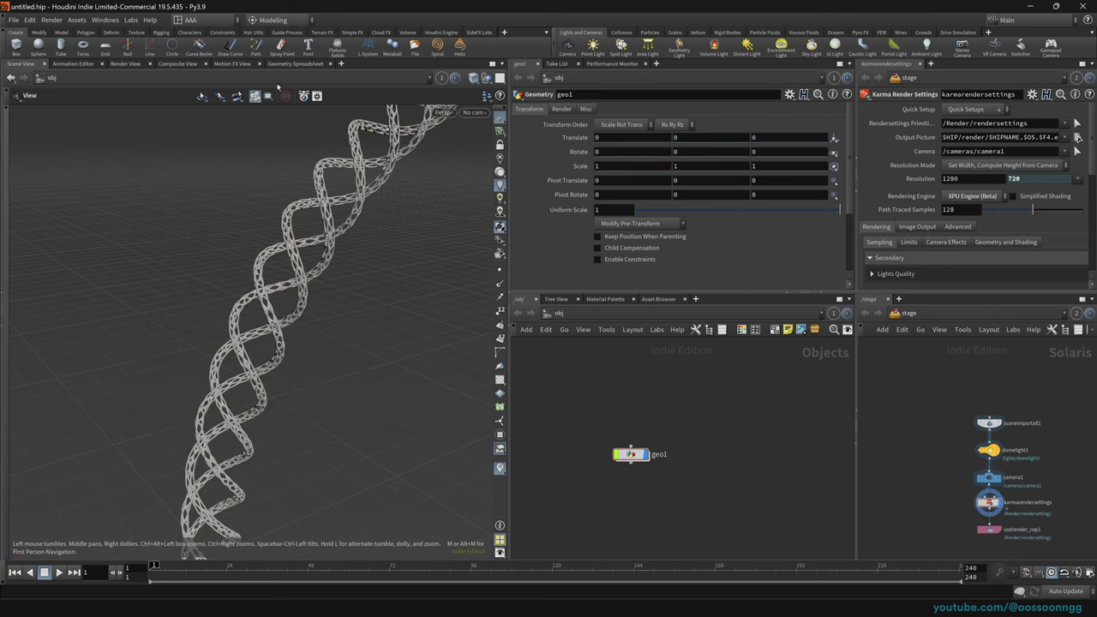
Switch to the Solaris desktop and slightly narrow the Scene Graph Tree pane to widen Scene Graph Details.
click(190, 19)
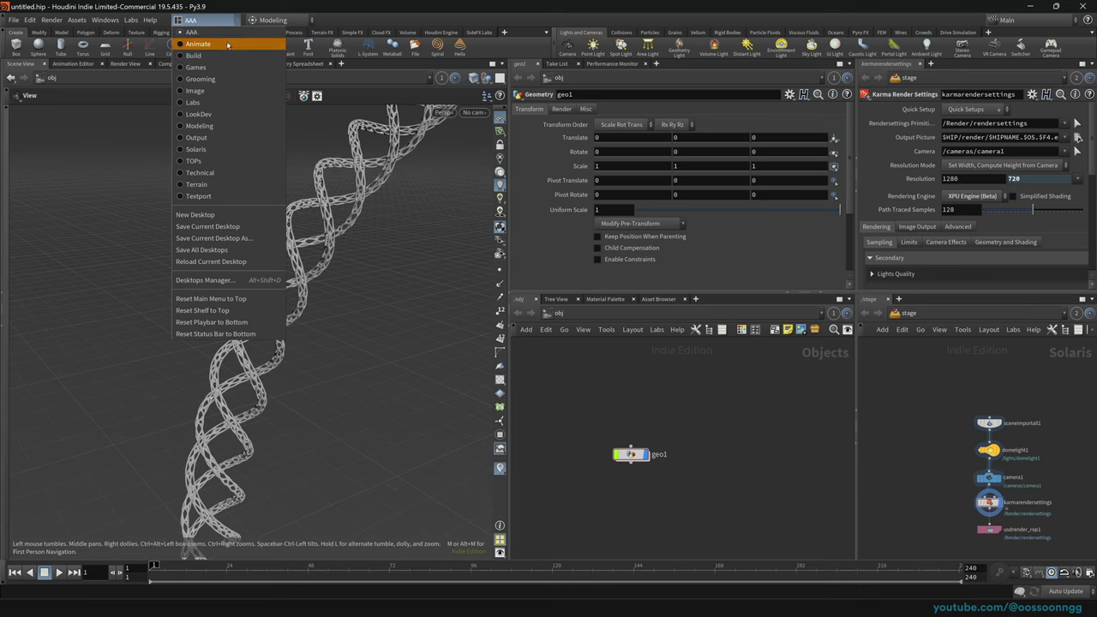
click(216, 150)
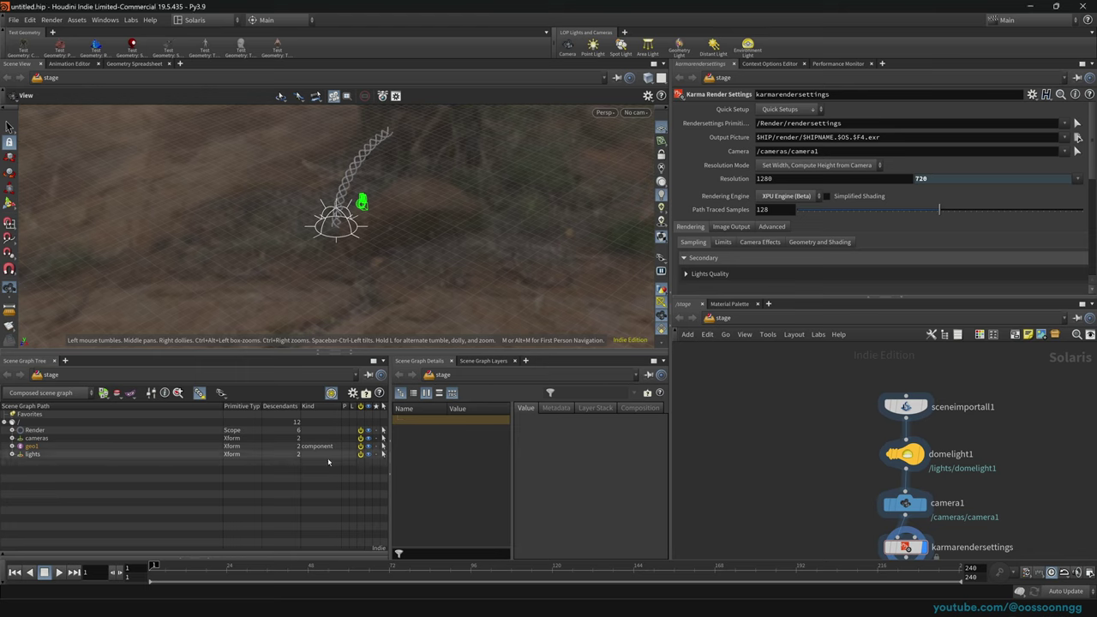
drag(392, 463, 364, 463)
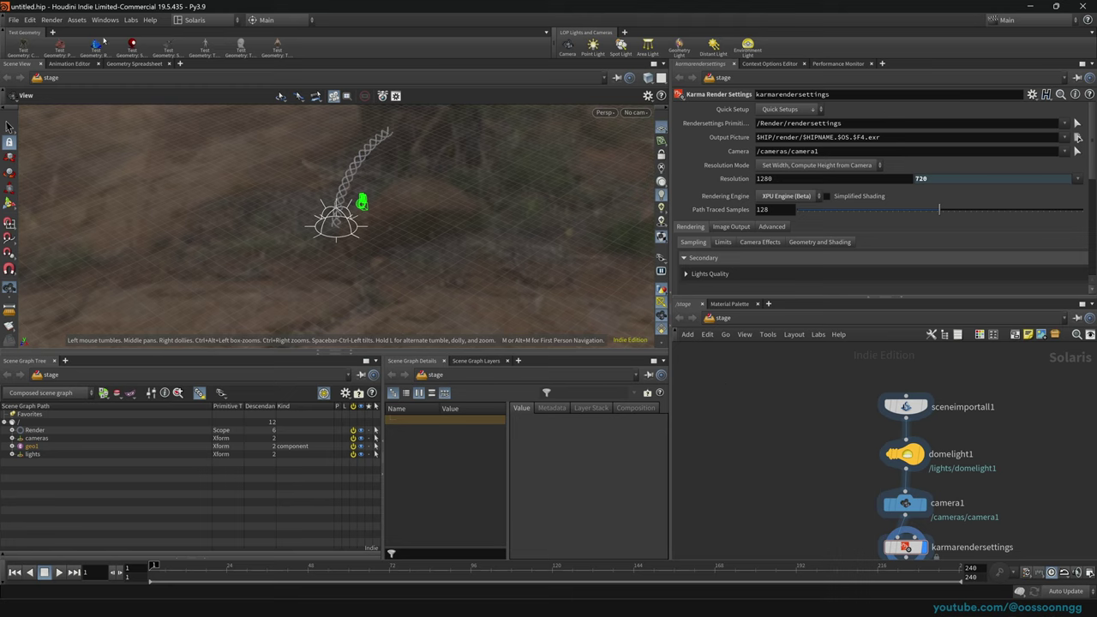
Examine the Solaris pane types that can be added beside the Scene Graph Tree, without adding one.
click(217, 20)
click(69, 365)
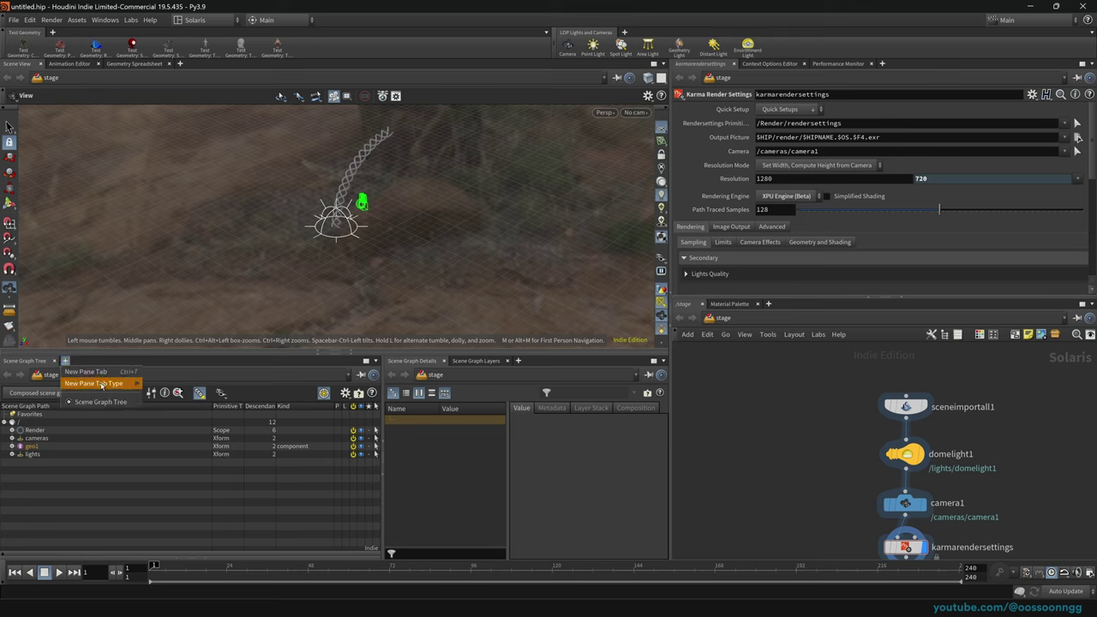
mouse_move(103, 383)
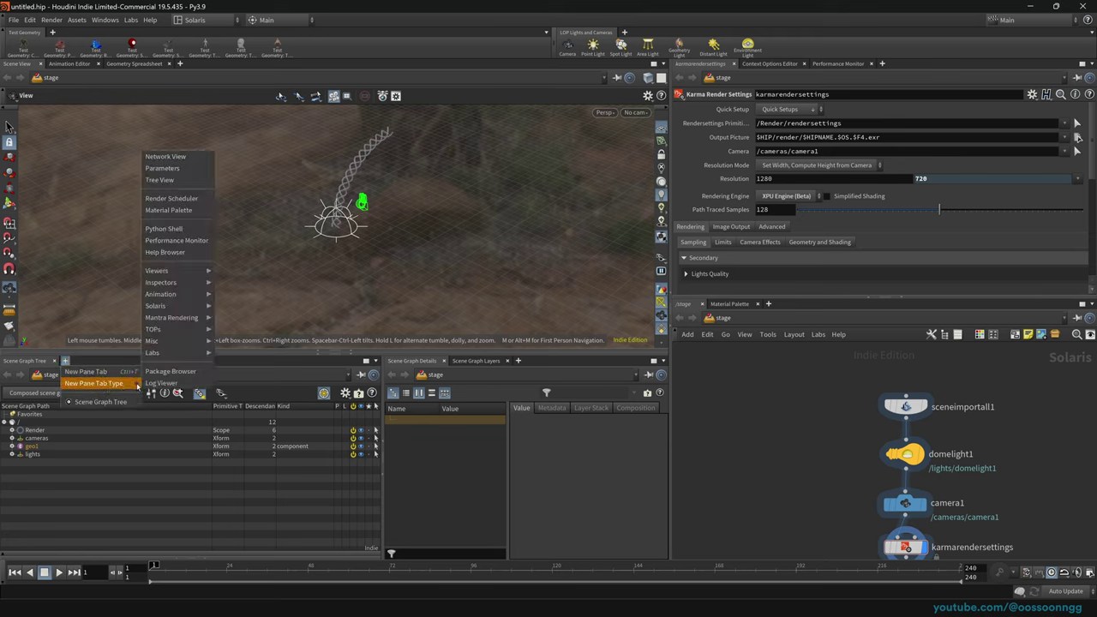
mouse_move(175, 306)
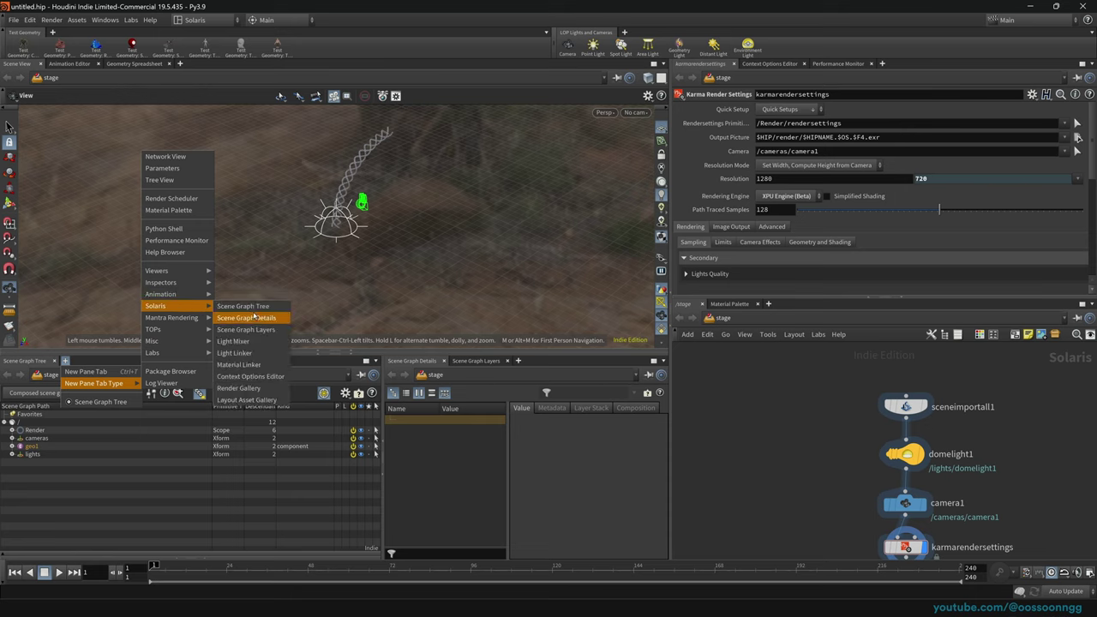
click(535, 271)
View the Build desktop's layout and return to the custom AAA desktop.
click(194, 20)
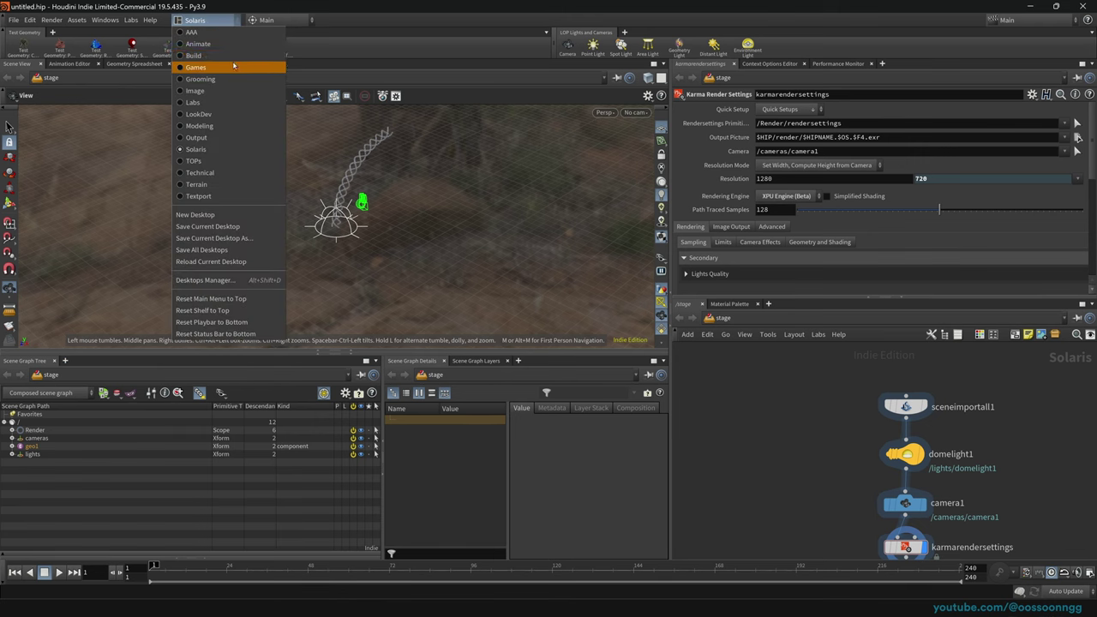
click(214, 54)
click(187, 24)
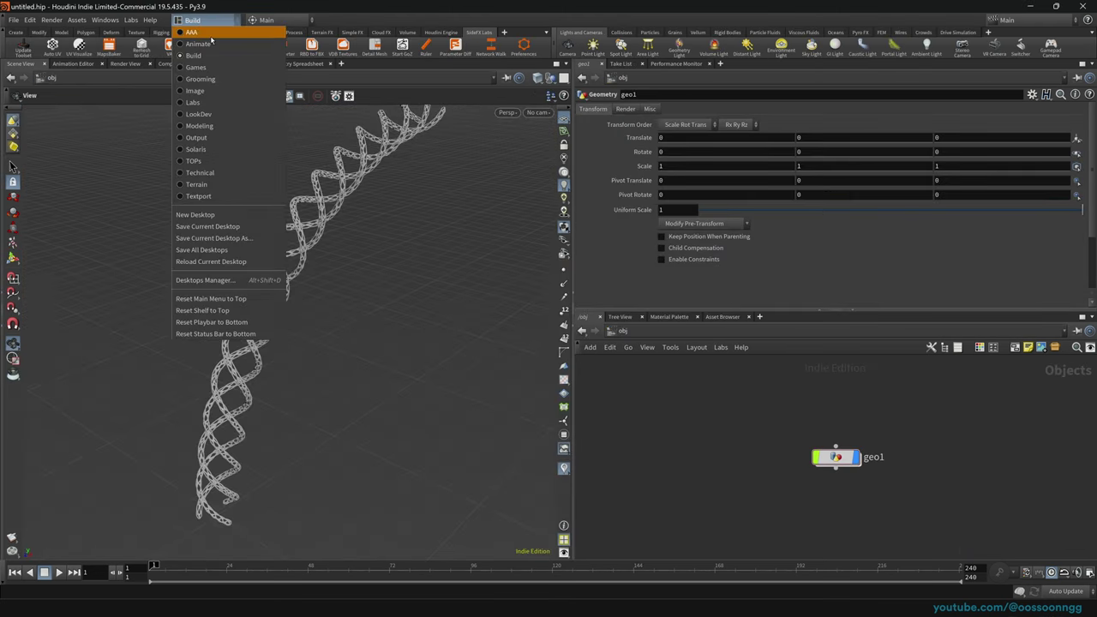
click(206, 30)
Compare the Solaris desktop with the custom AAA layout, finishing on the AAA desktop.
click(214, 21)
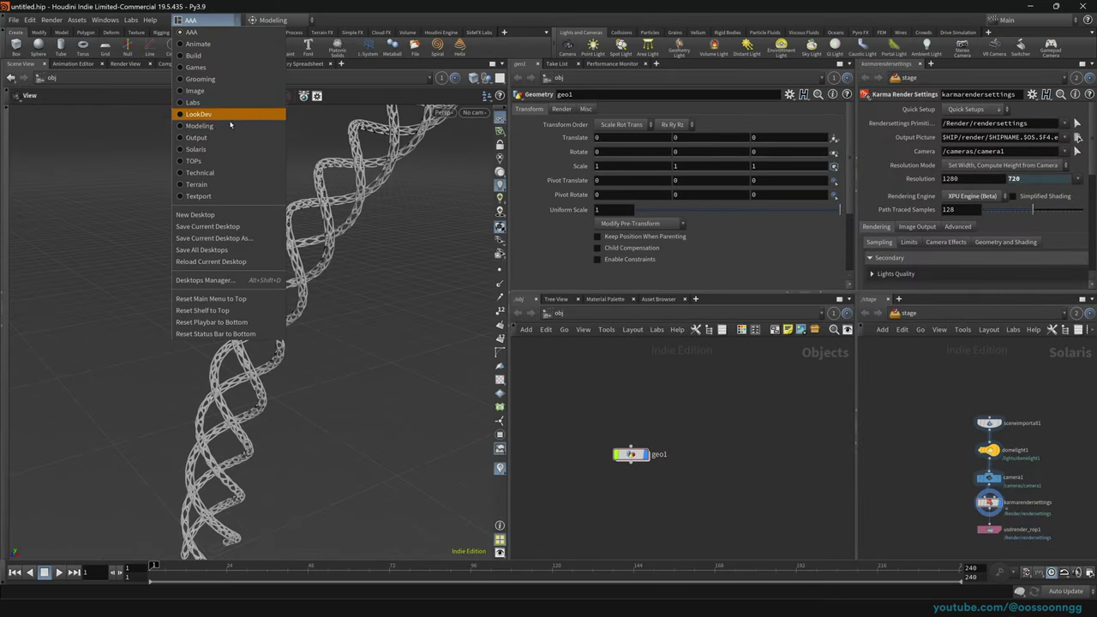
click(196, 149)
click(211, 23)
click(192, 32)
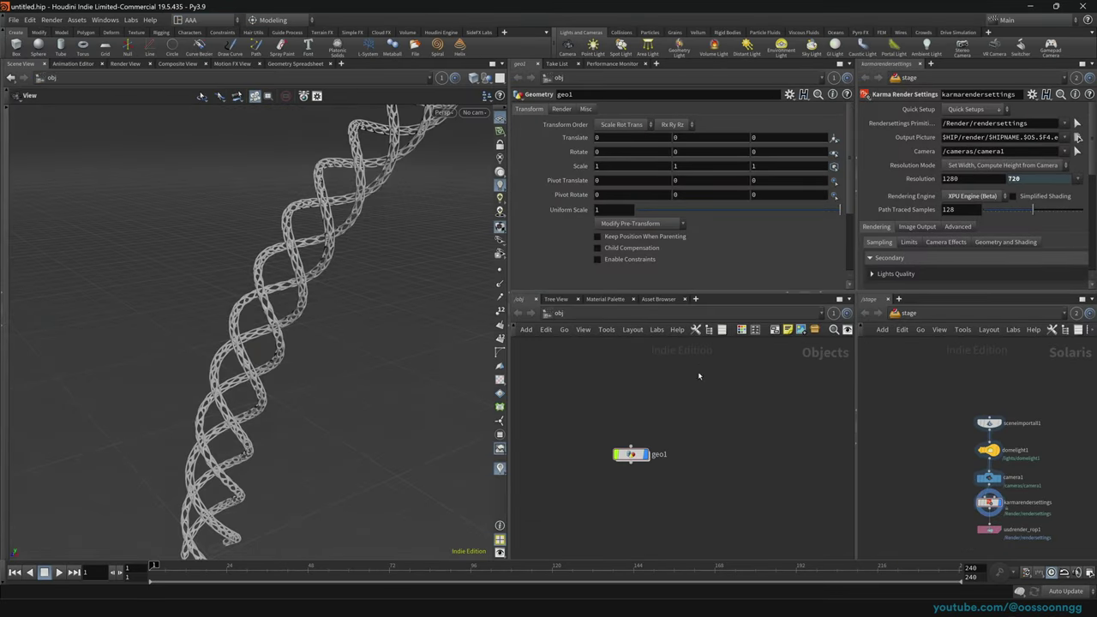